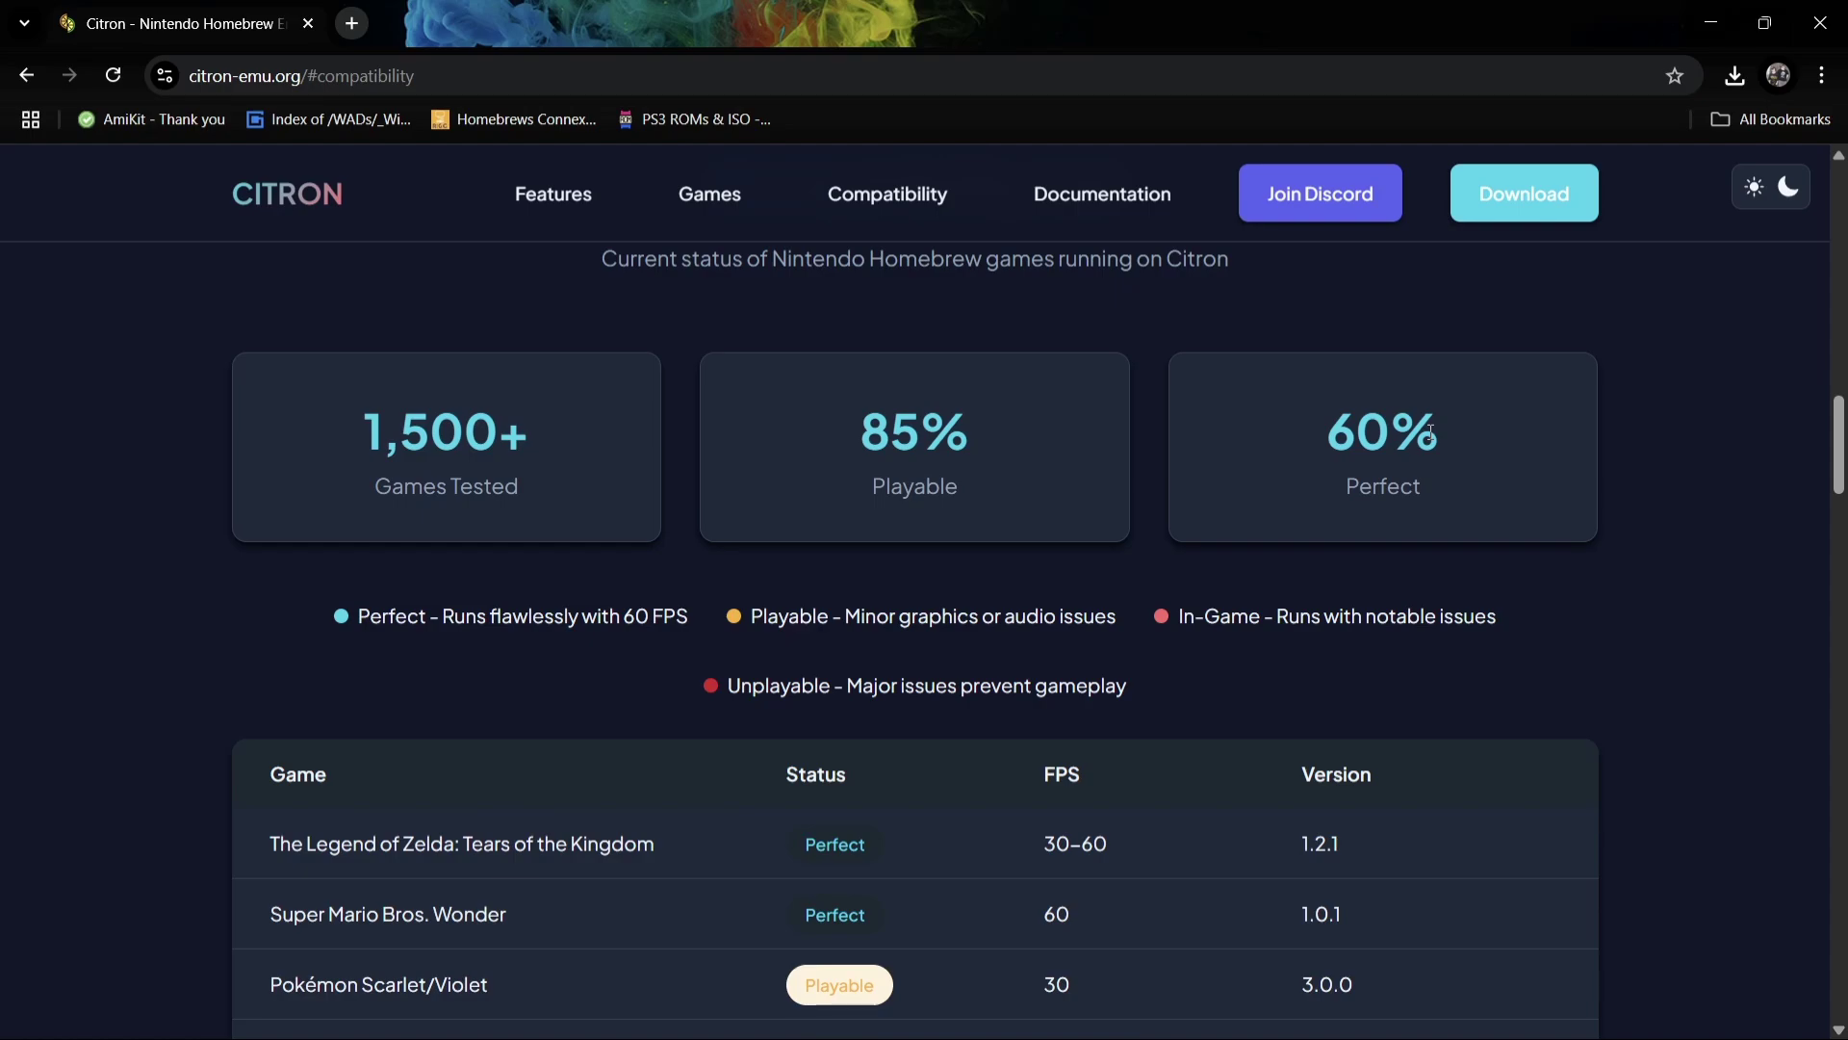
# Step: Download Citron-Windows-Canary-Refresh_0.6.1.zip from the Citron releases page, then minimize the browser
pyautogui.click(1500, 211)
pyautogui.scroll(-6, 766, 575)
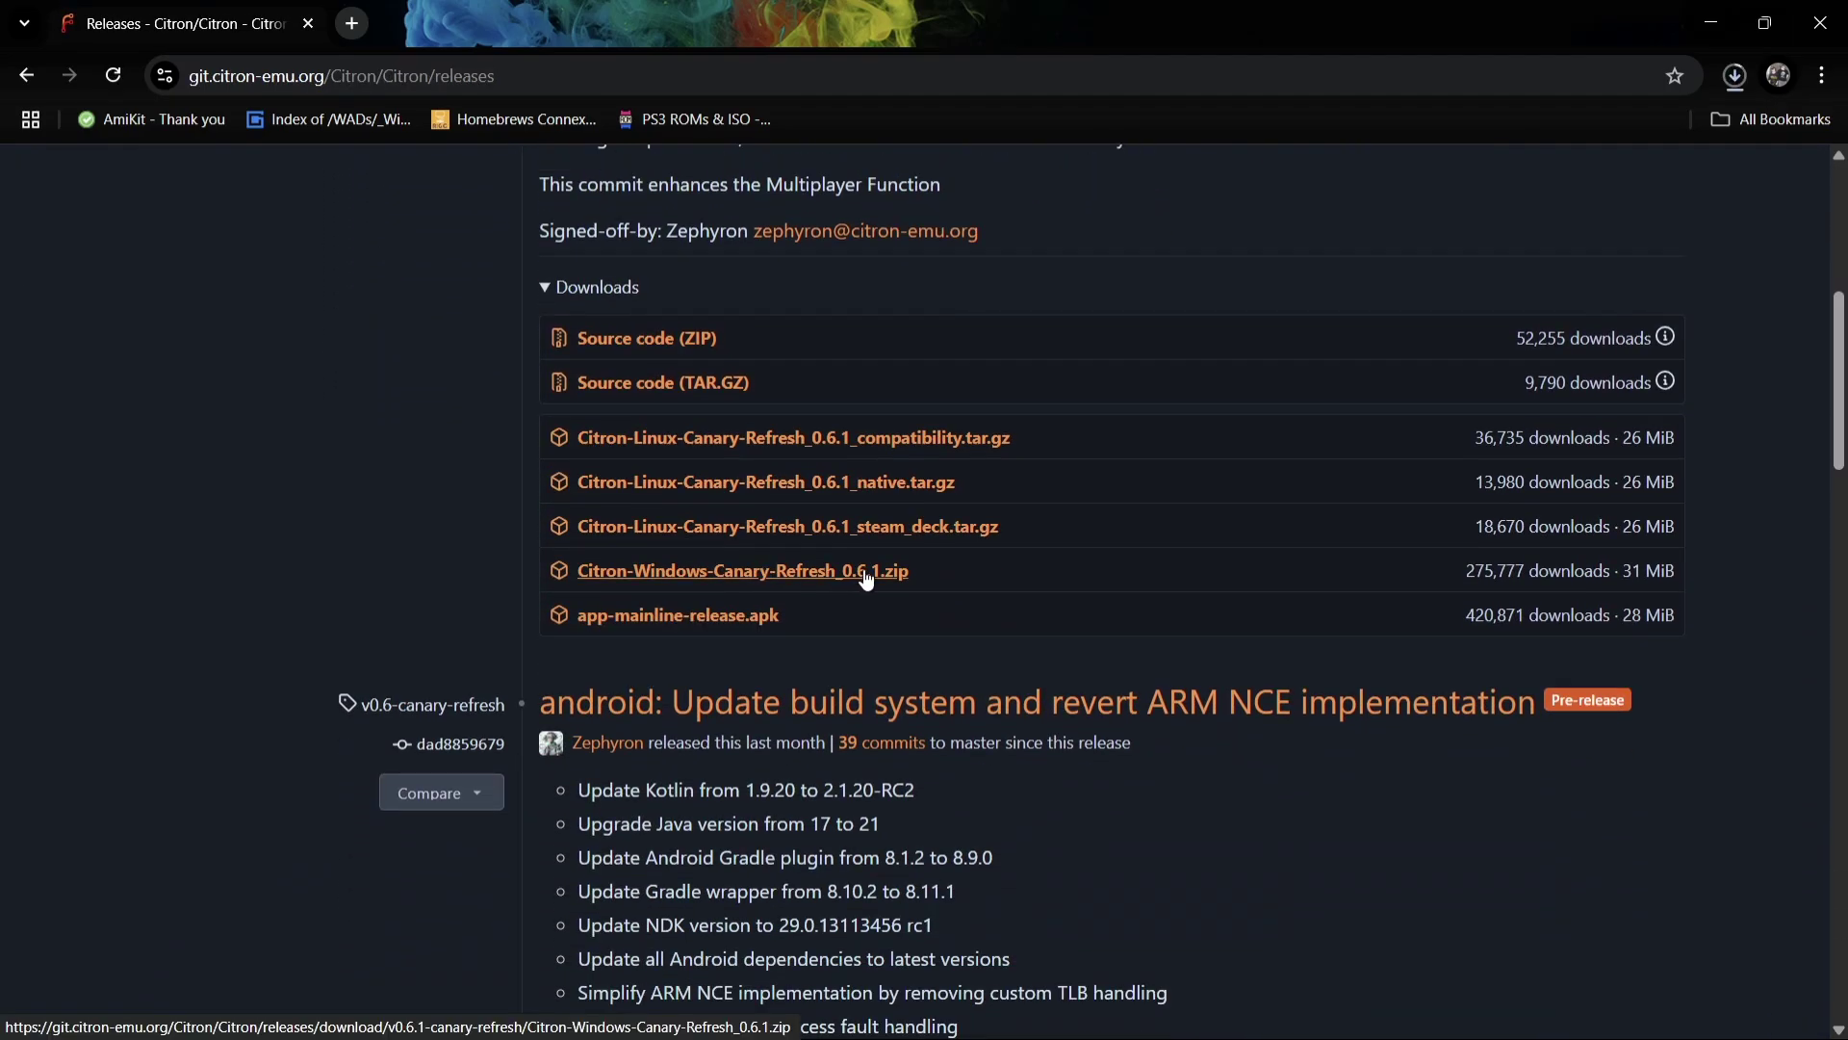
pyautogui.click(929, 576)
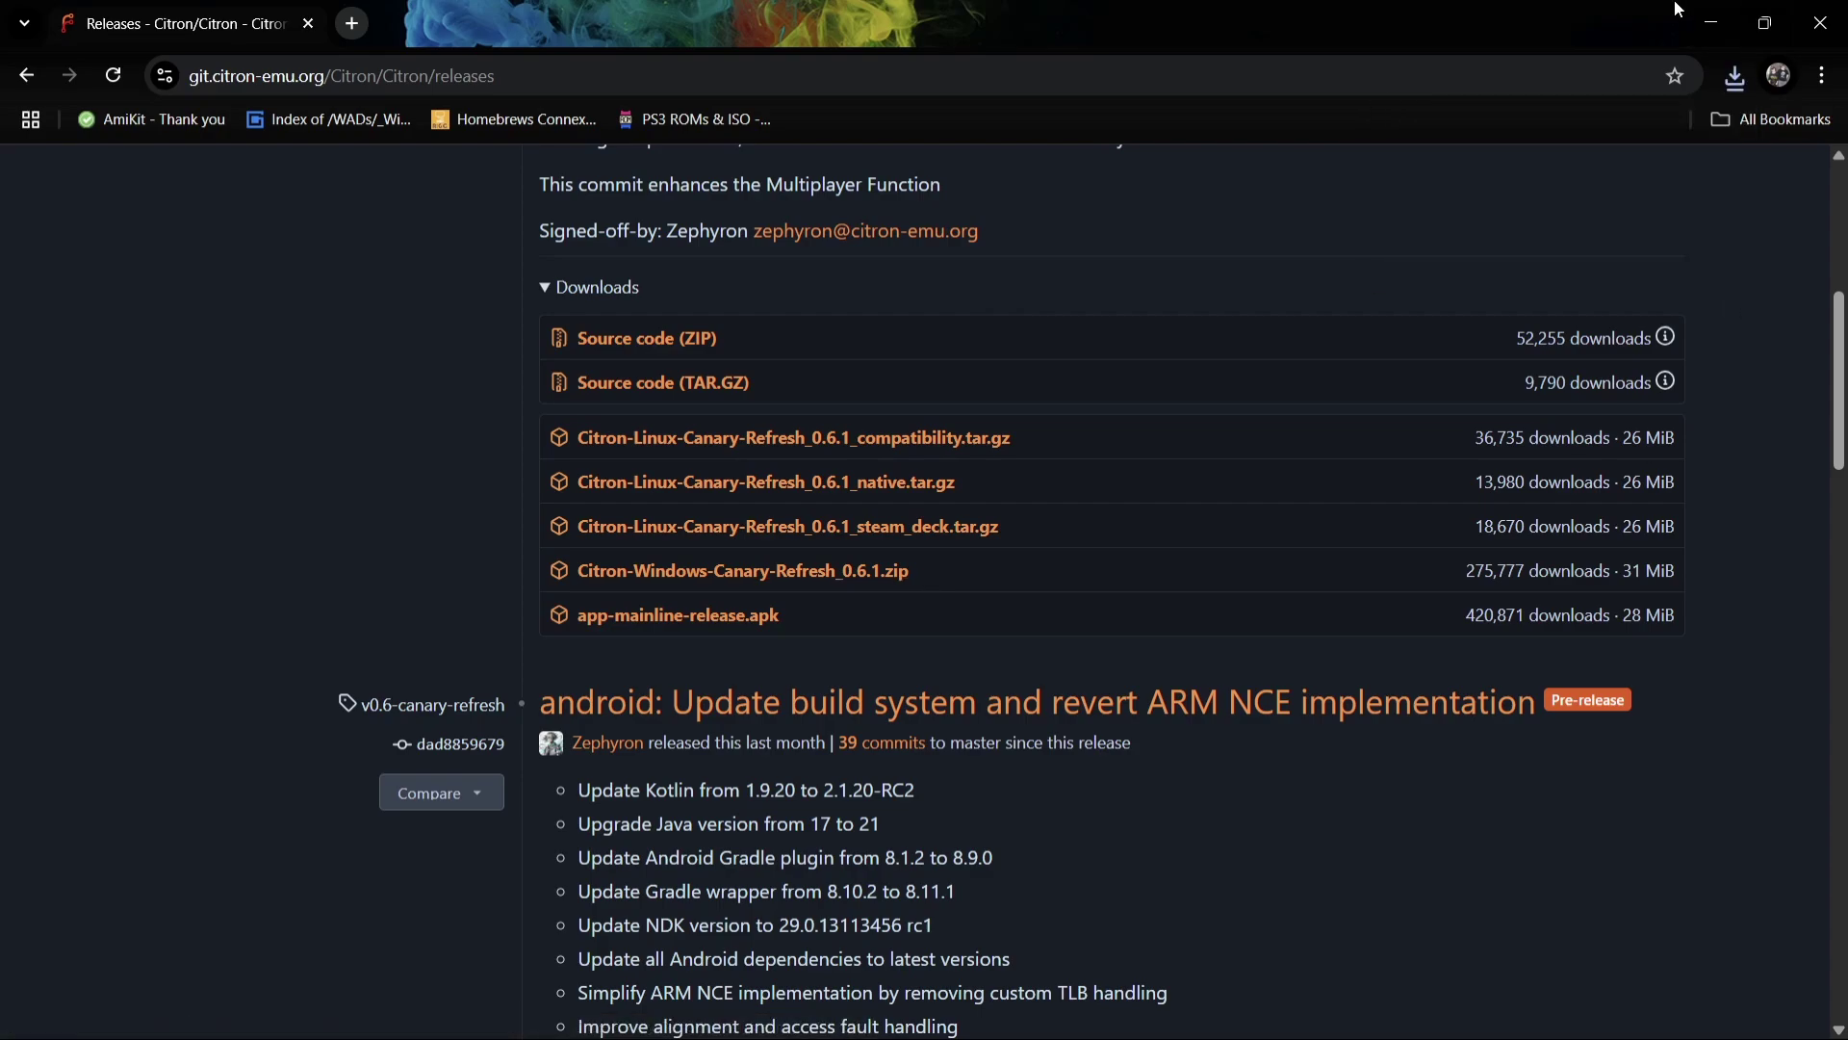
pyautogui.click(1712, 22)
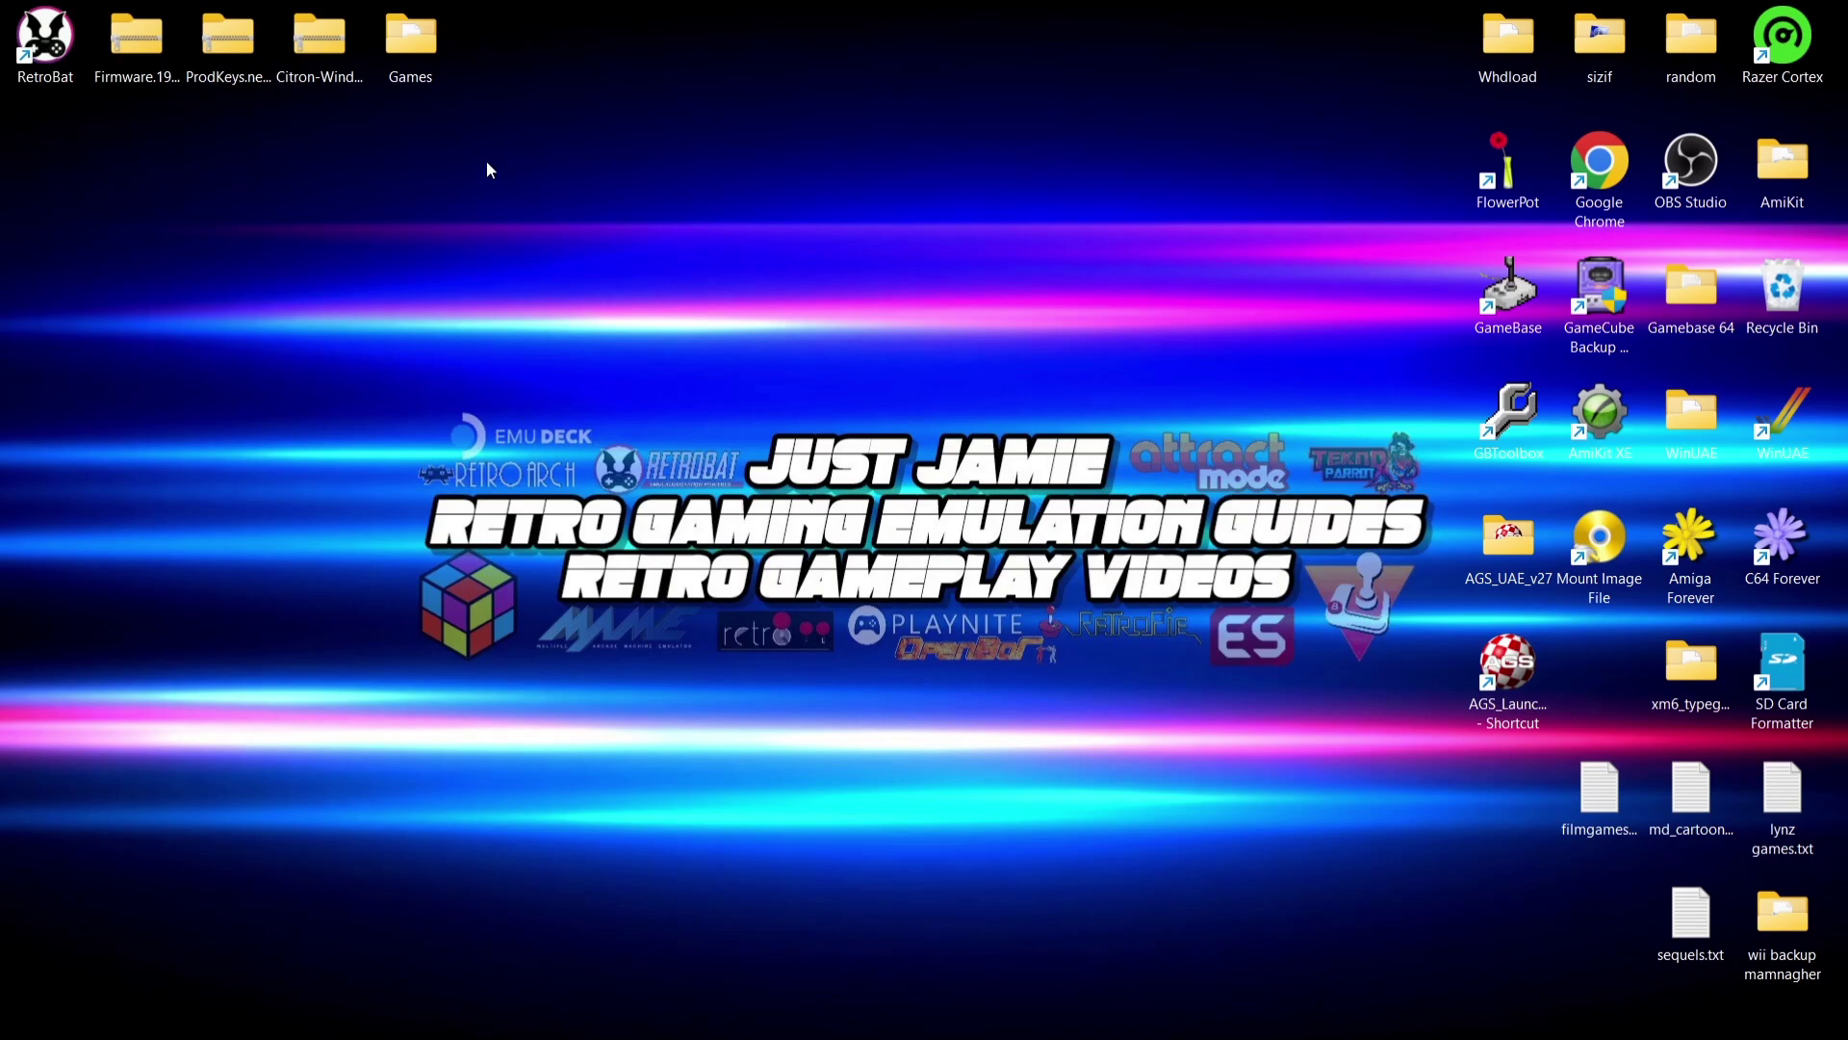
# Step: Extract the Citron 0.6.1 zip onto the desktop with WinRAR Extract Here, then delete the zip
pyautogui.moveTo(355, 62); pyautogui.dragTo(737, 63)
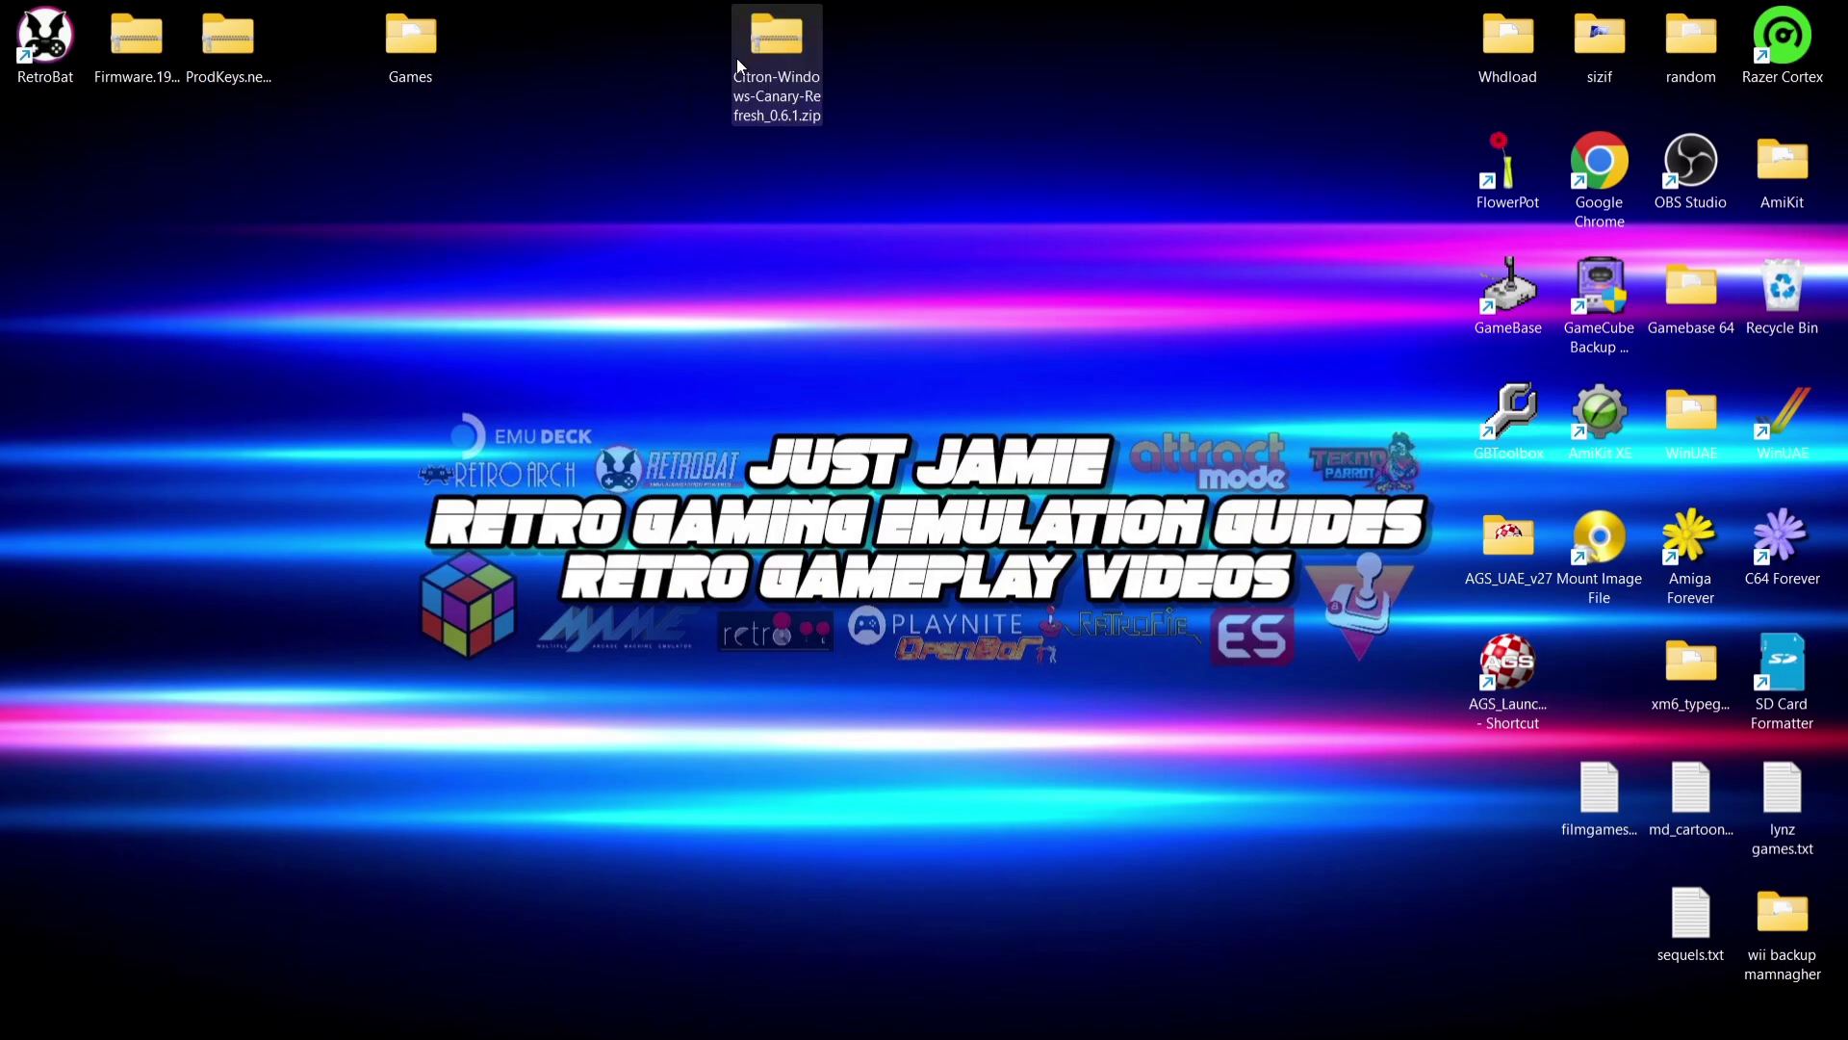
pyautogui.rightClick(791, 64)
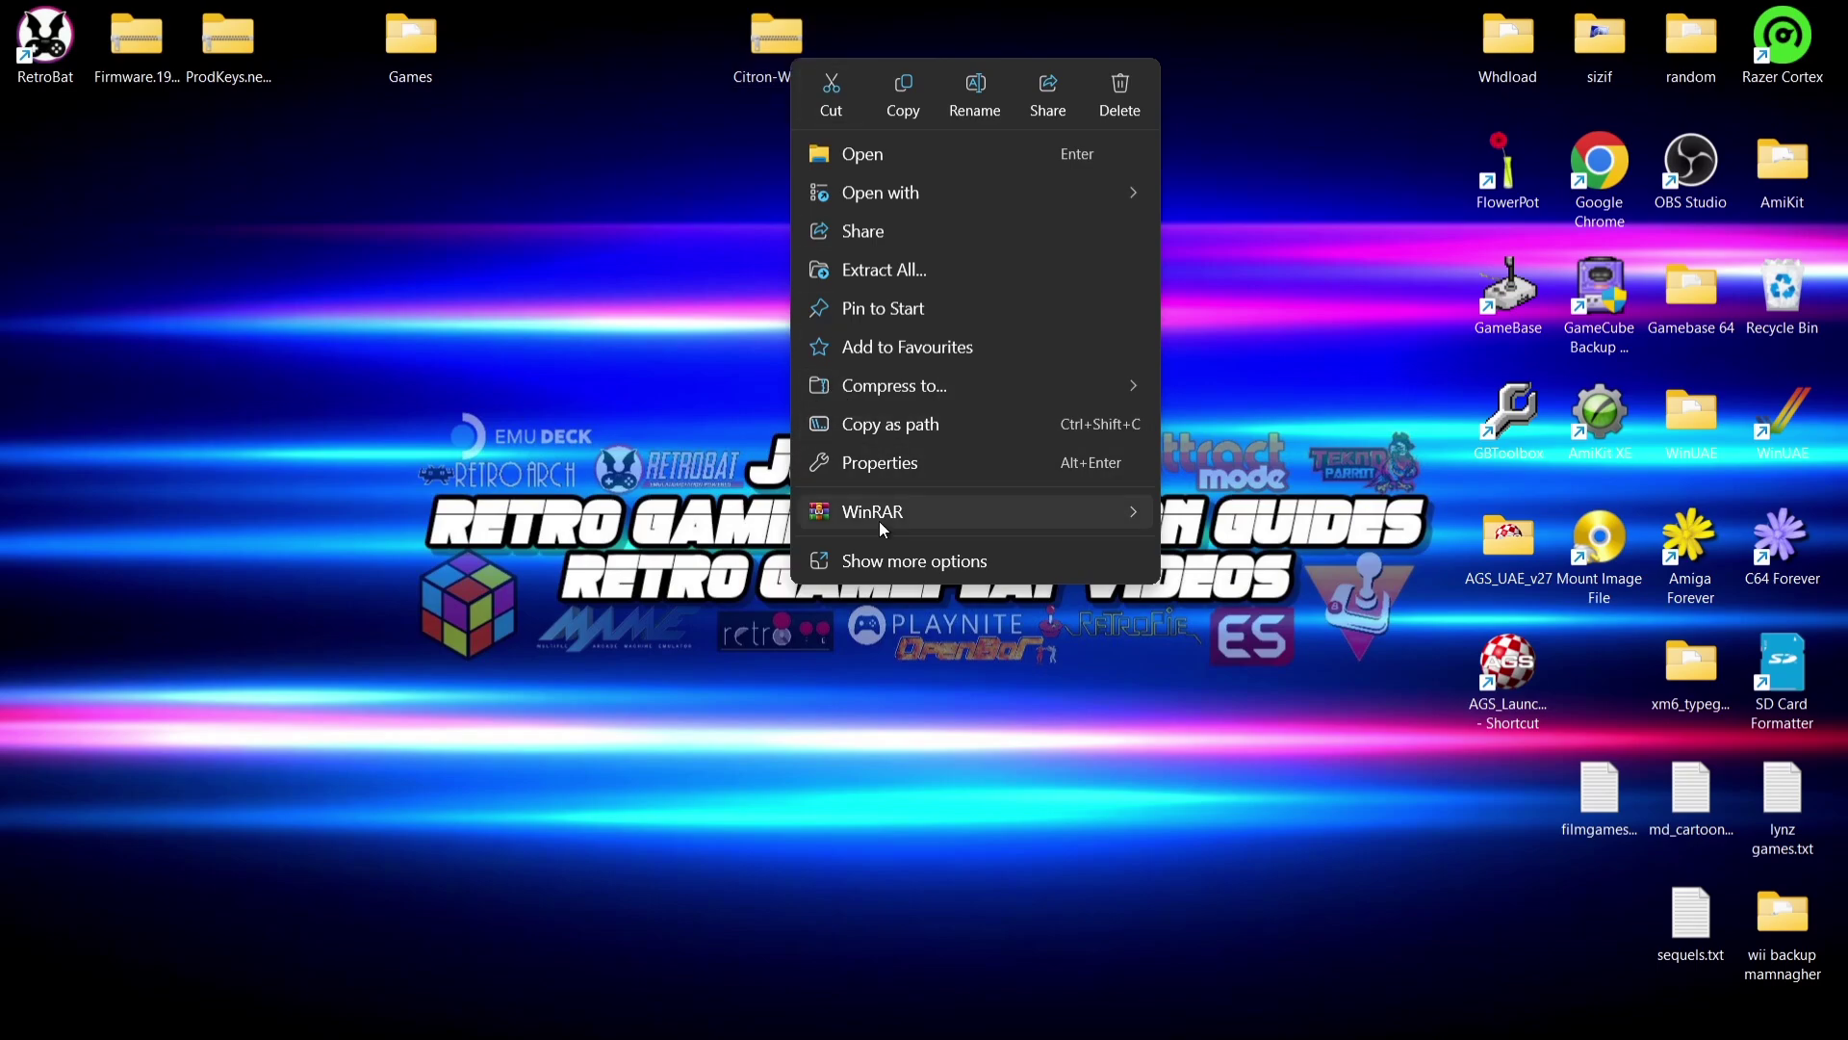
pyautogui.moveTo(880, 521)
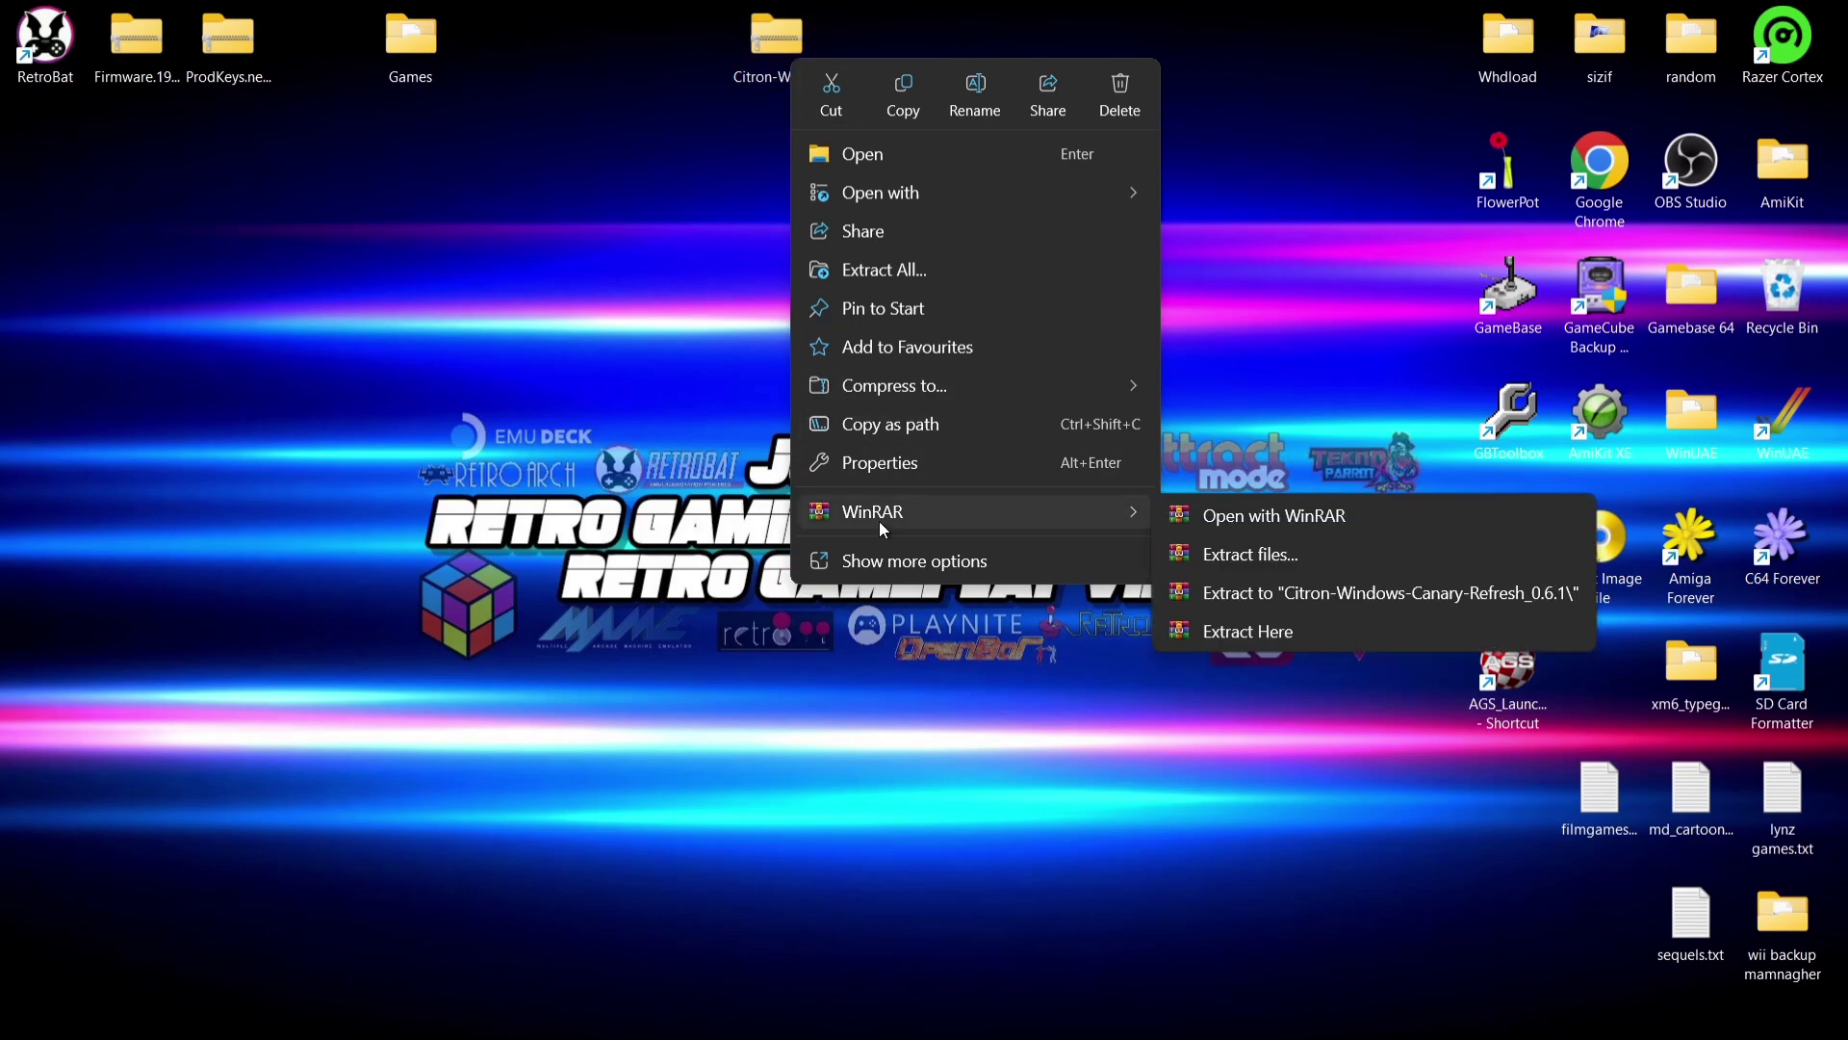
pyautogui.click(1267, 640)
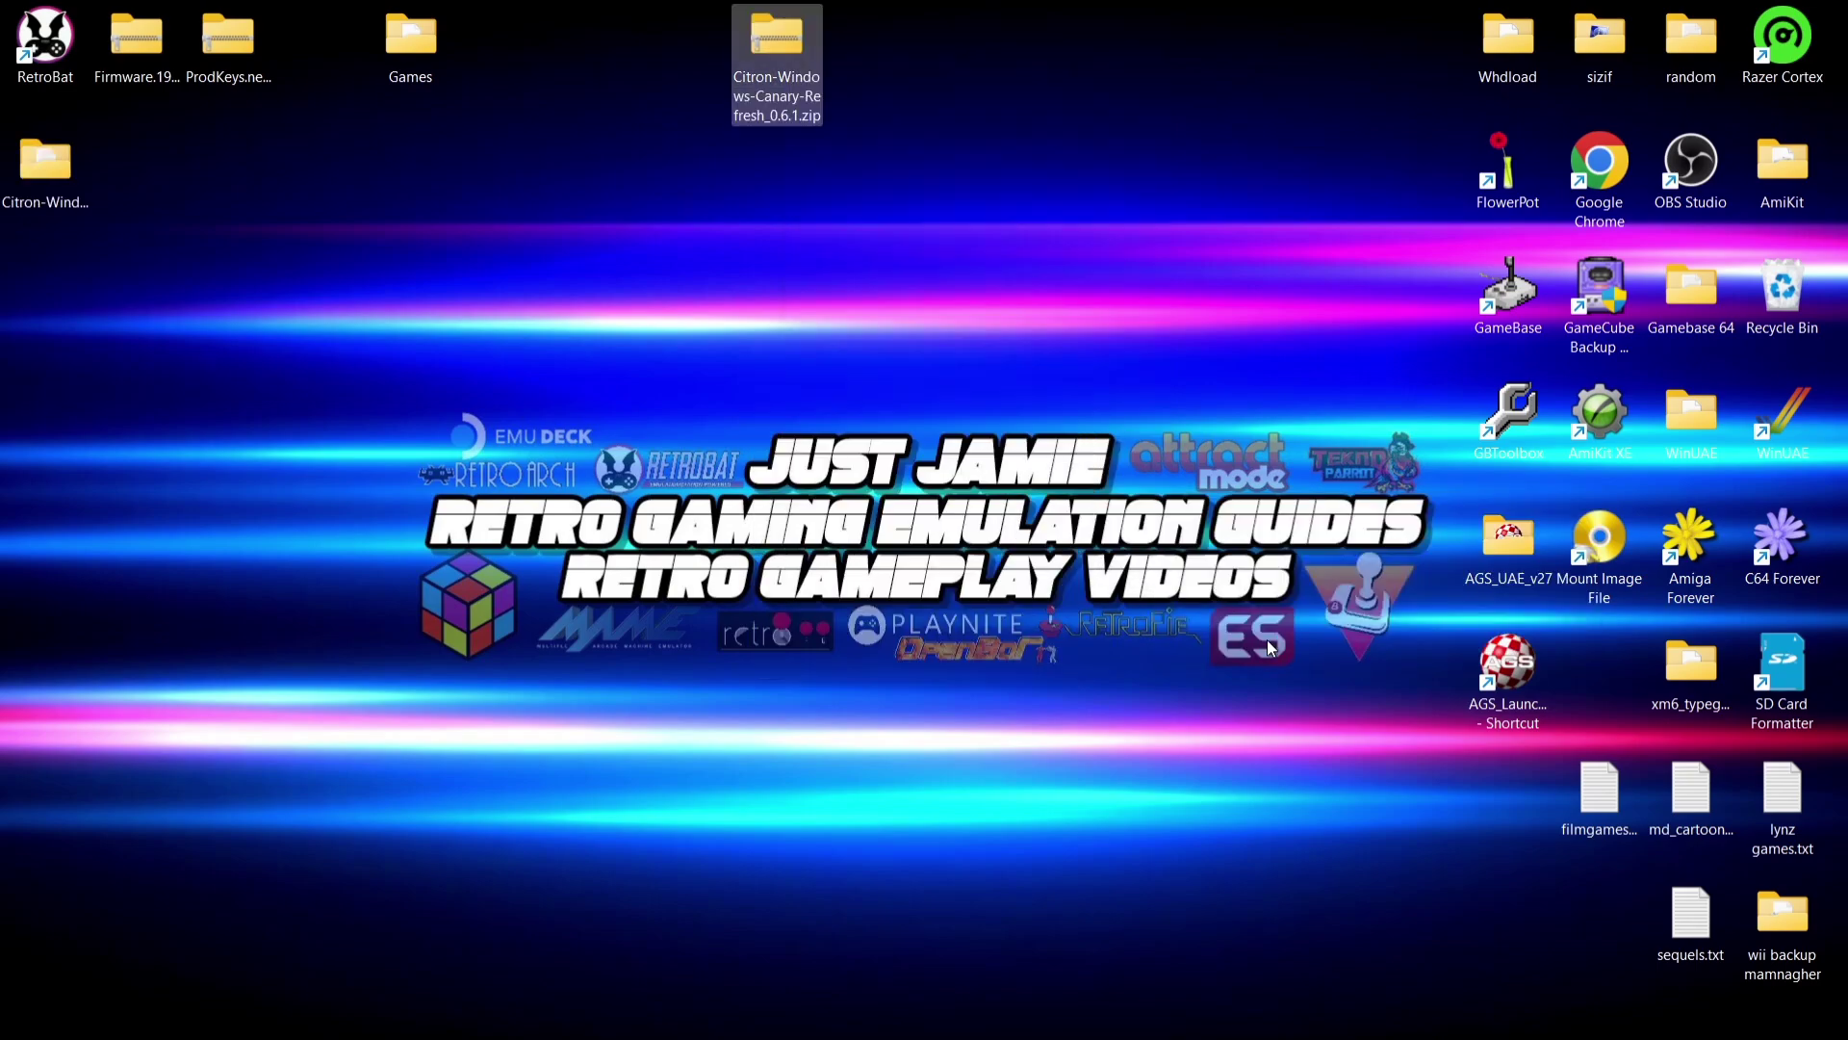
pyautogui.rightClick(763, 55)
pyautogui.click(1101, 100)
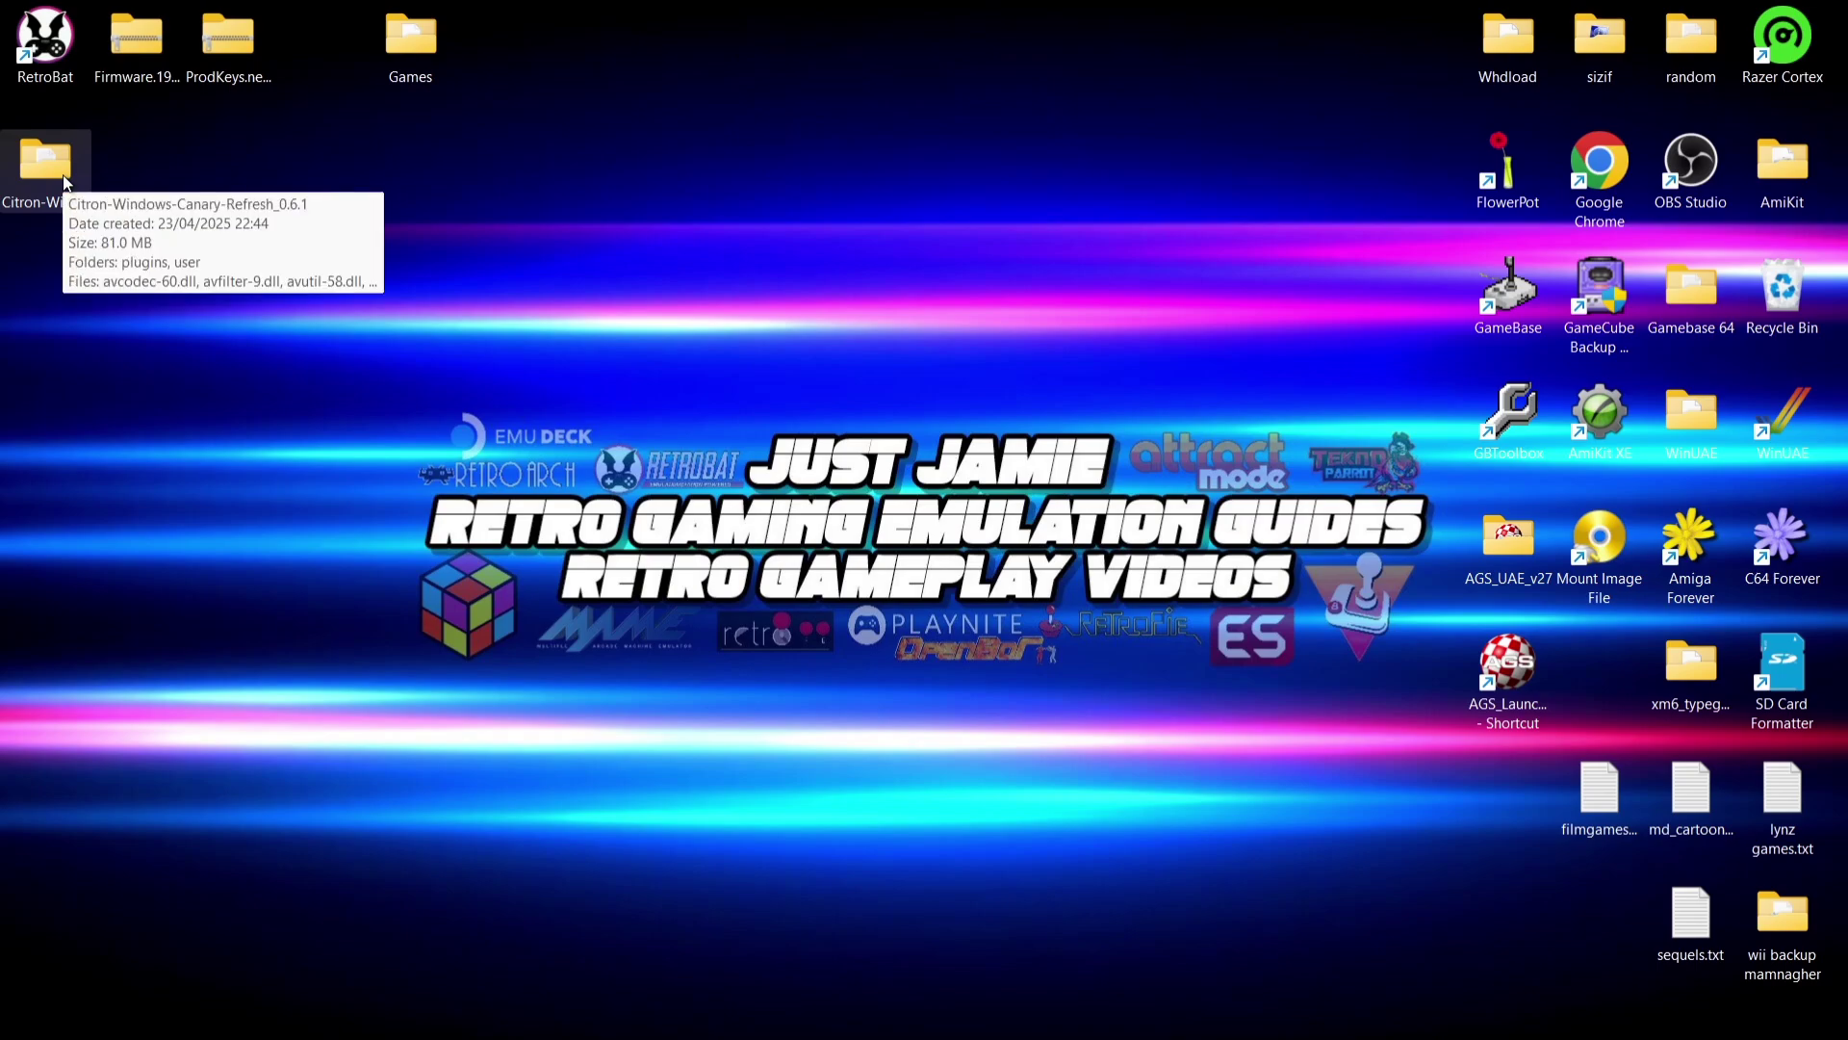
# Step: Open C:\RetroBat\emulators\citron from the RetroBat shortcut's file location
pyautogui.rightClick(50, 75)
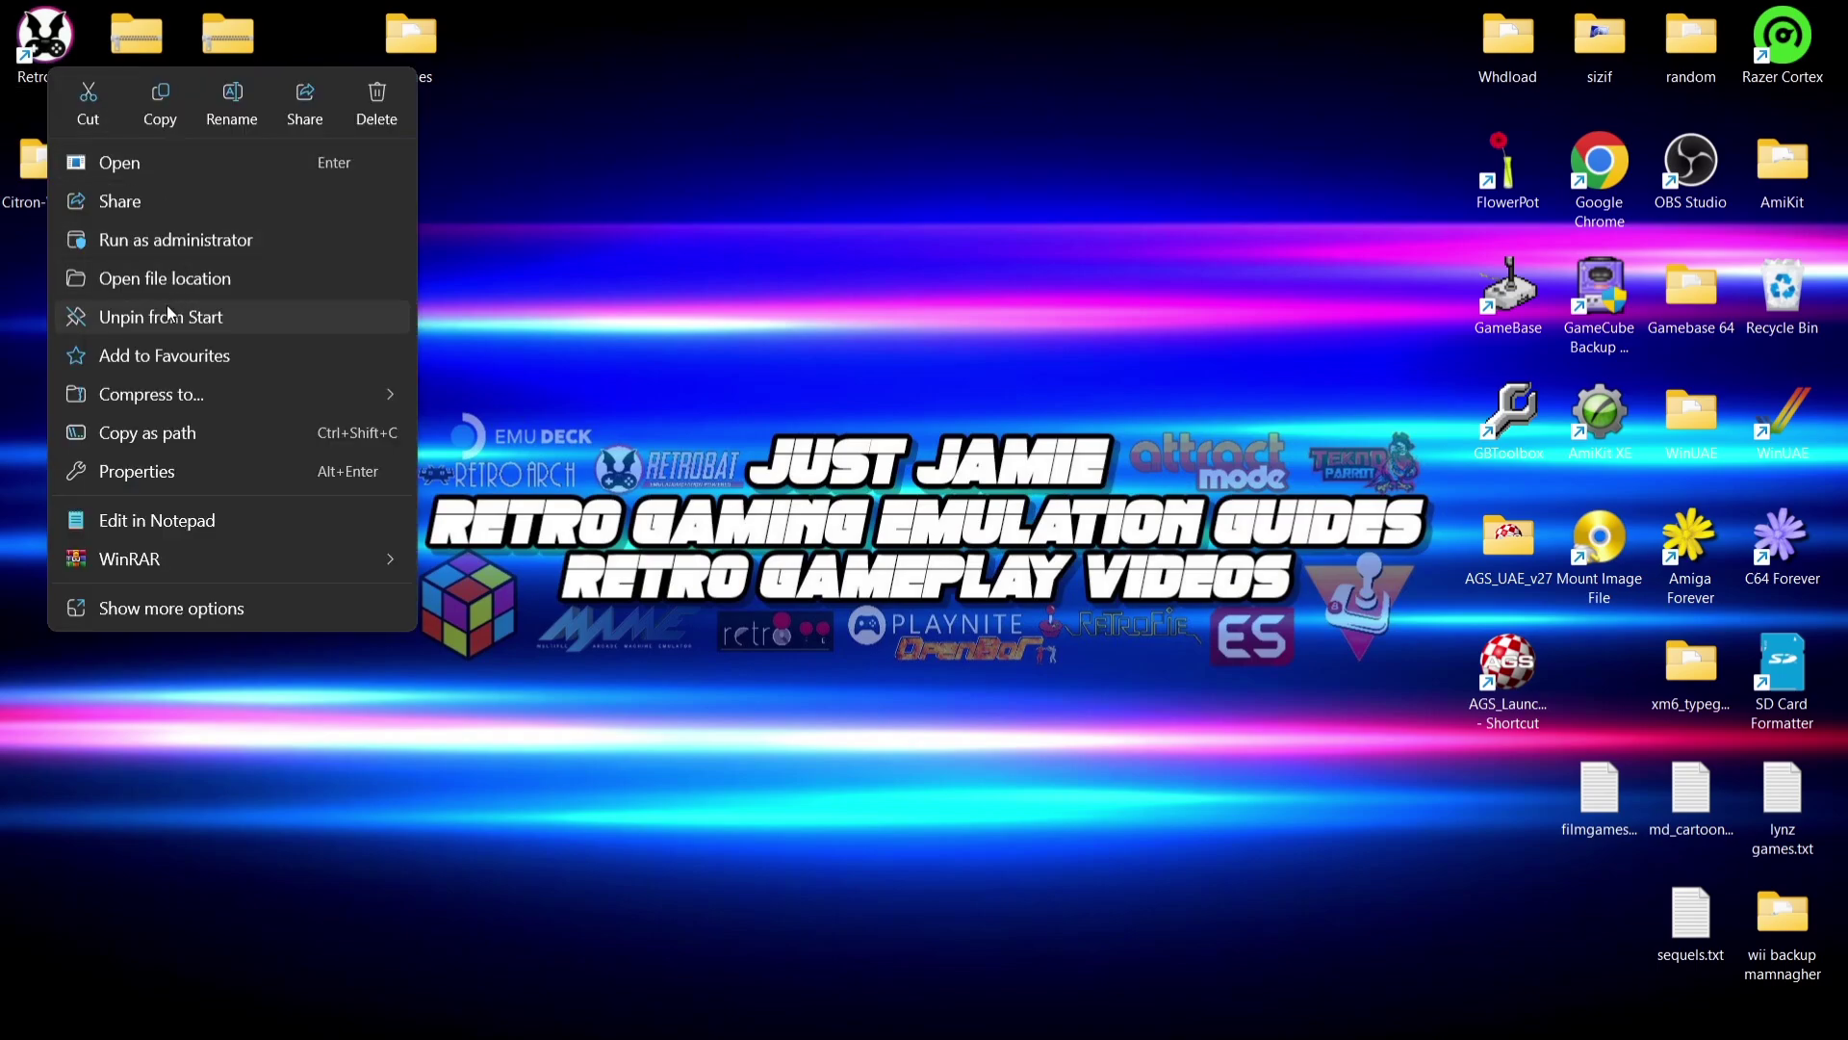
pyautogui.click(165, 279)
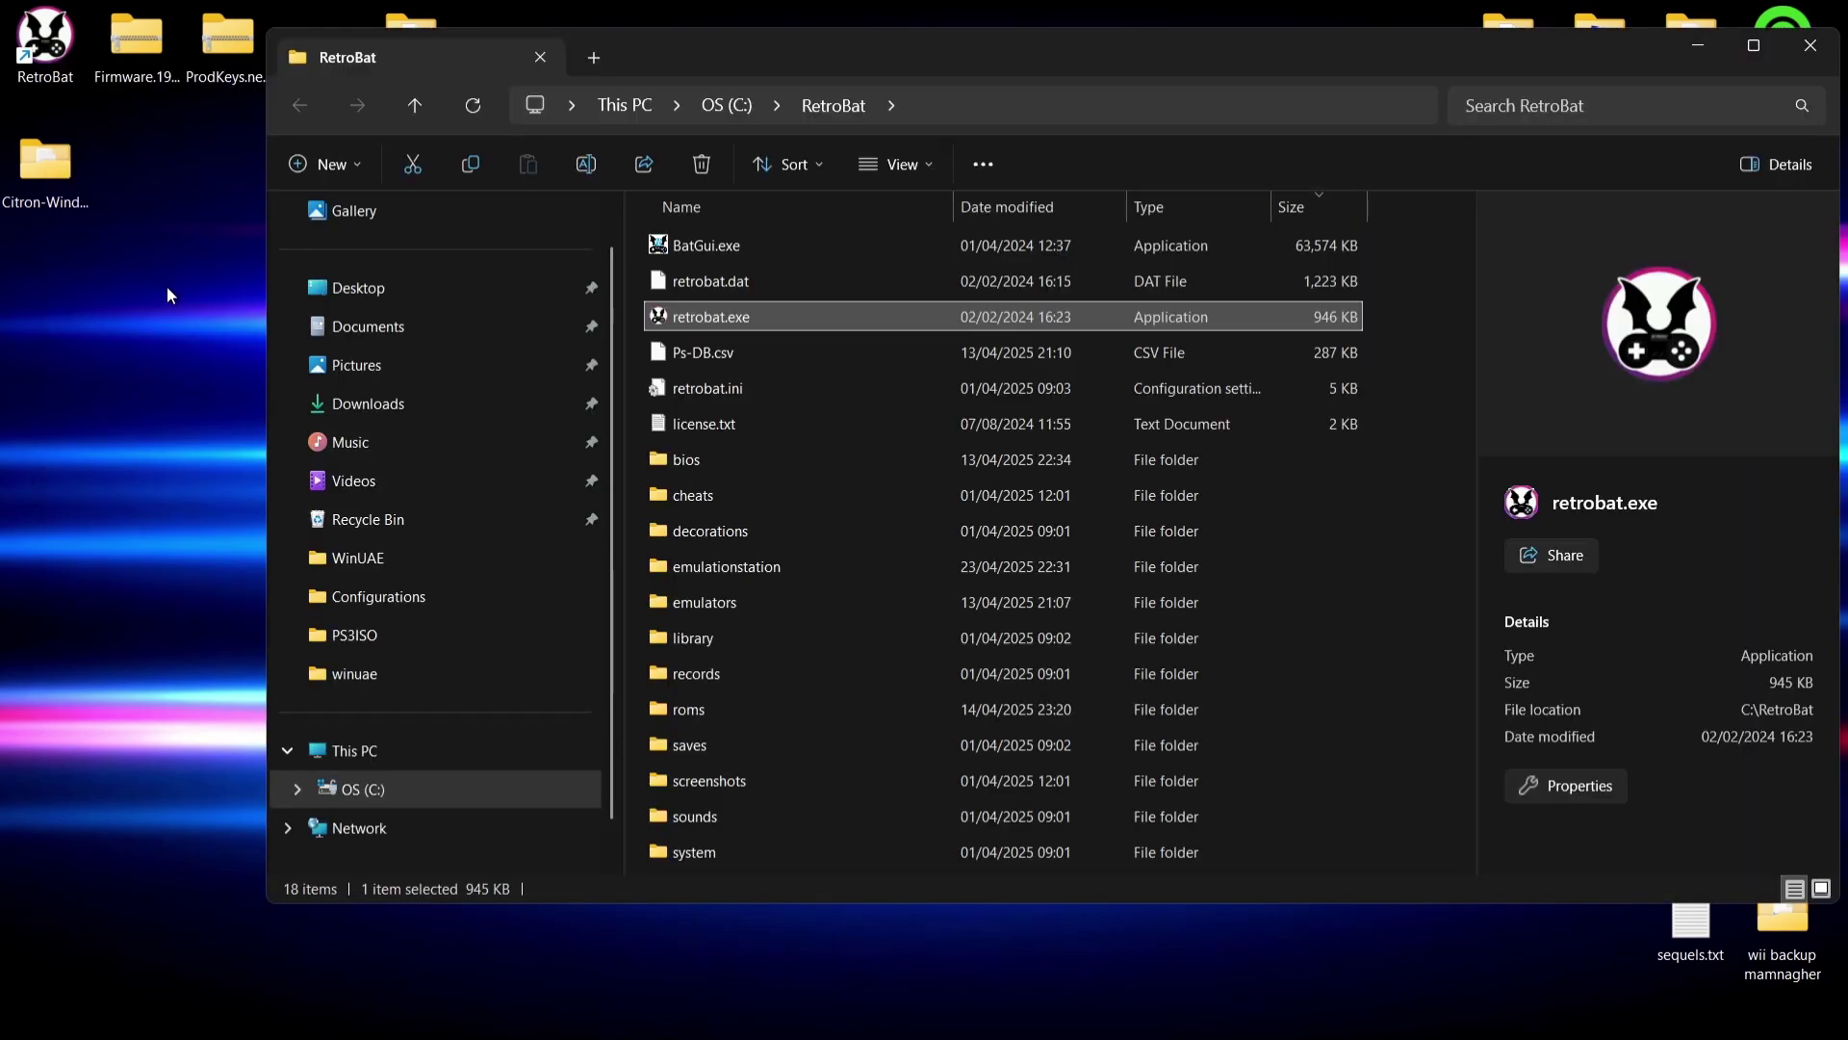
pyautogui.doubleClick(787, 599)
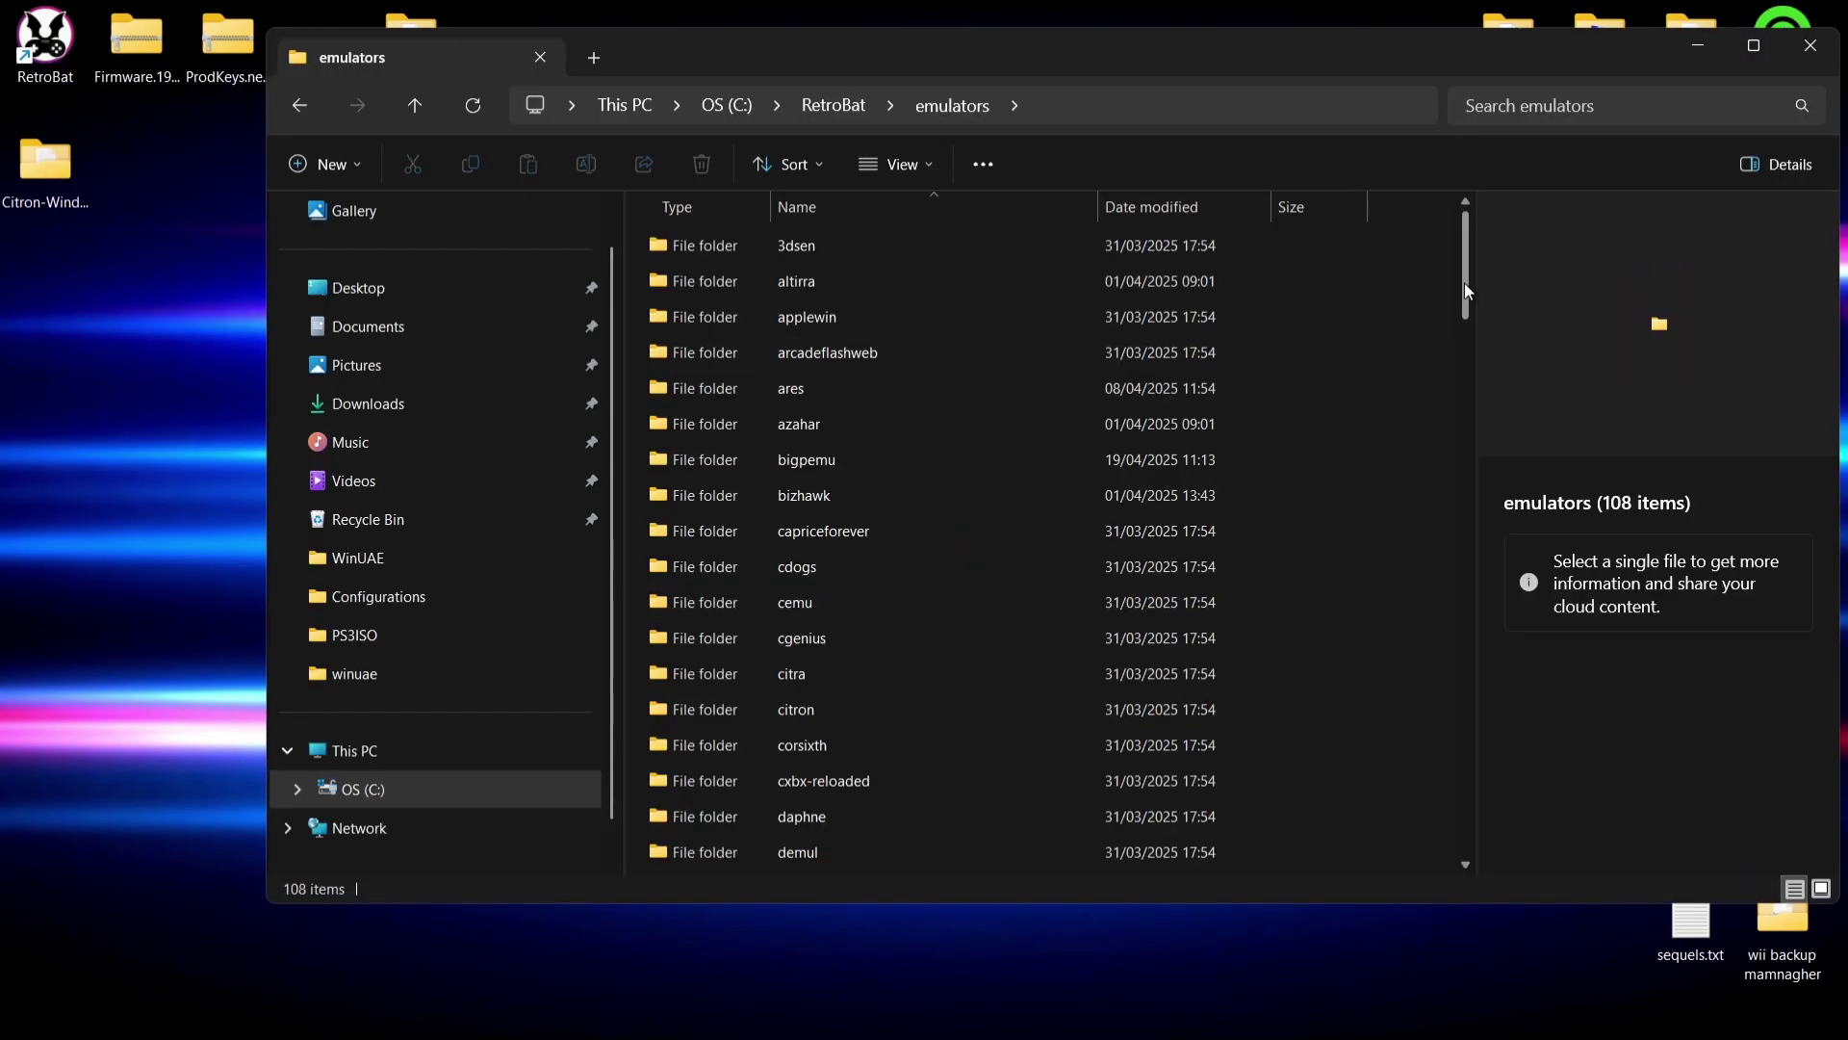
pyautogui.moveTo(1464, 283); pyautogui.dragTo(1467, 308)
pyautogui.doubleClick(972, 549)
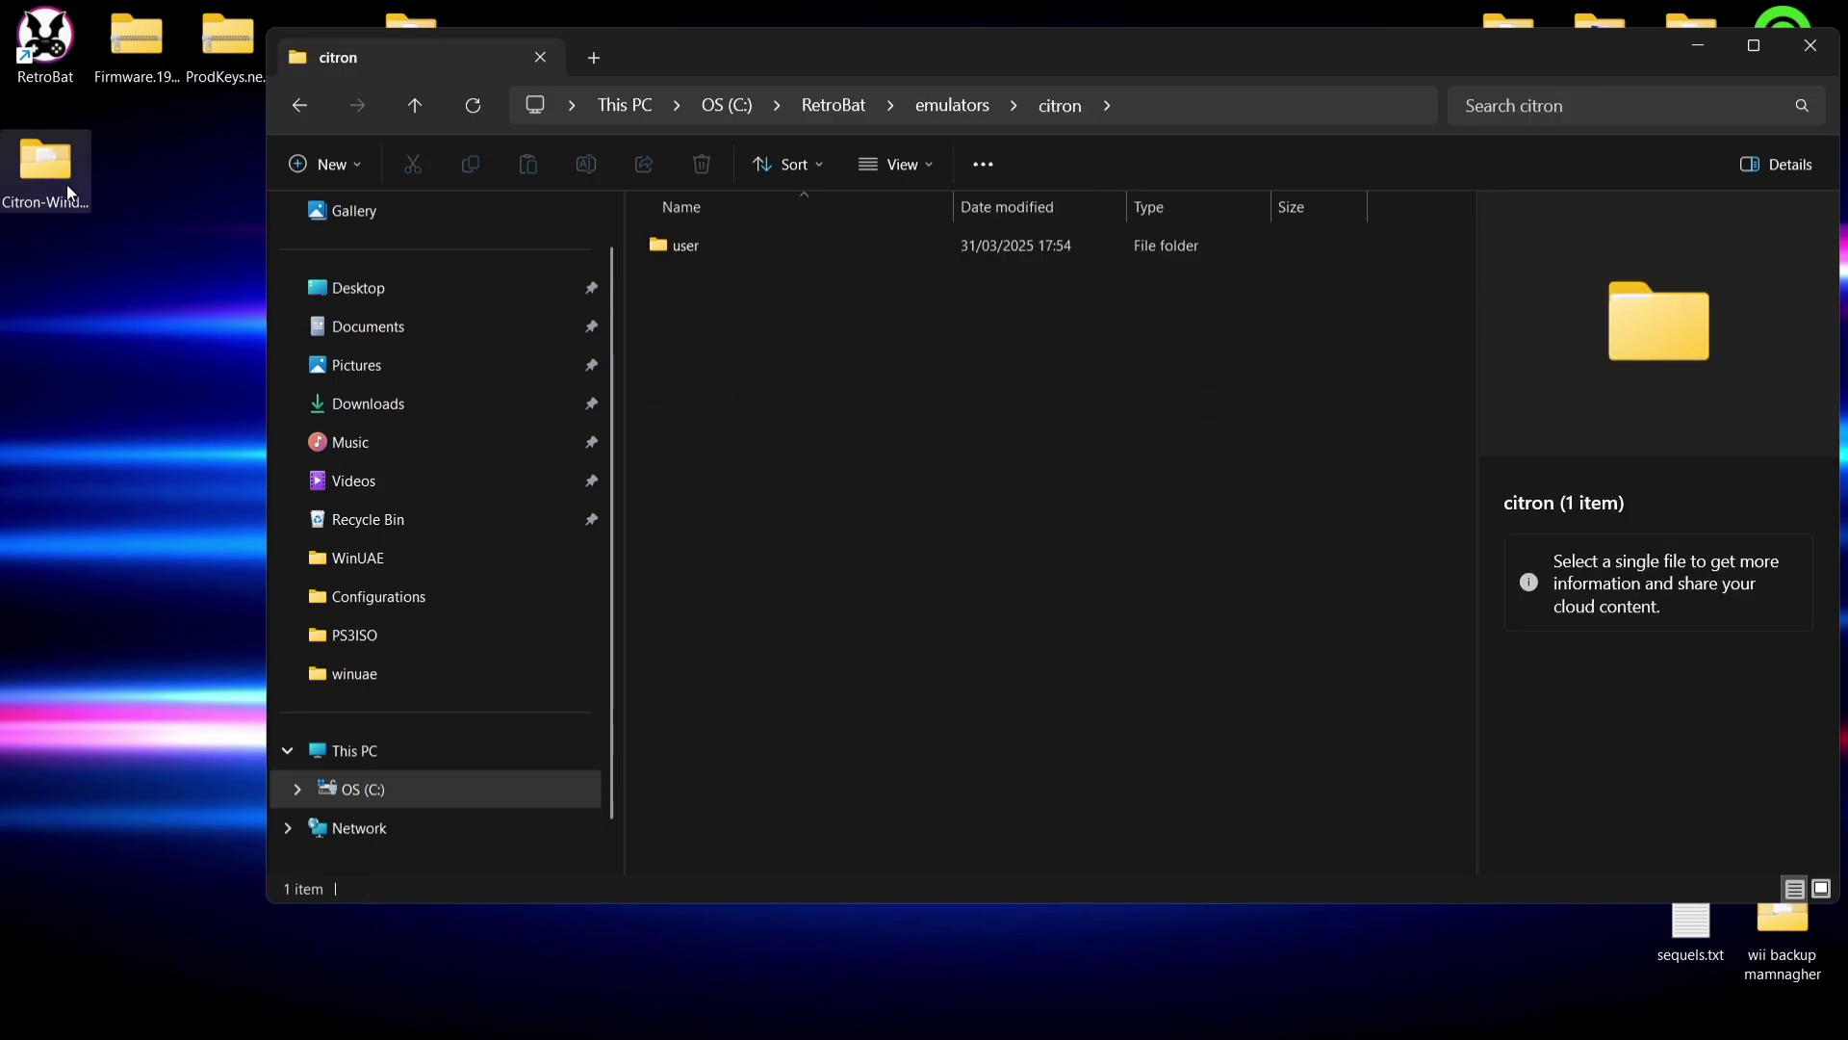
# Step: Move all 24 extracted Citron files into the citron emulator folder
pyautogui.doubleClick(45, 165)
pyautogui.moveTo(664, 63); pyautogui.dragTo(1731, 160)
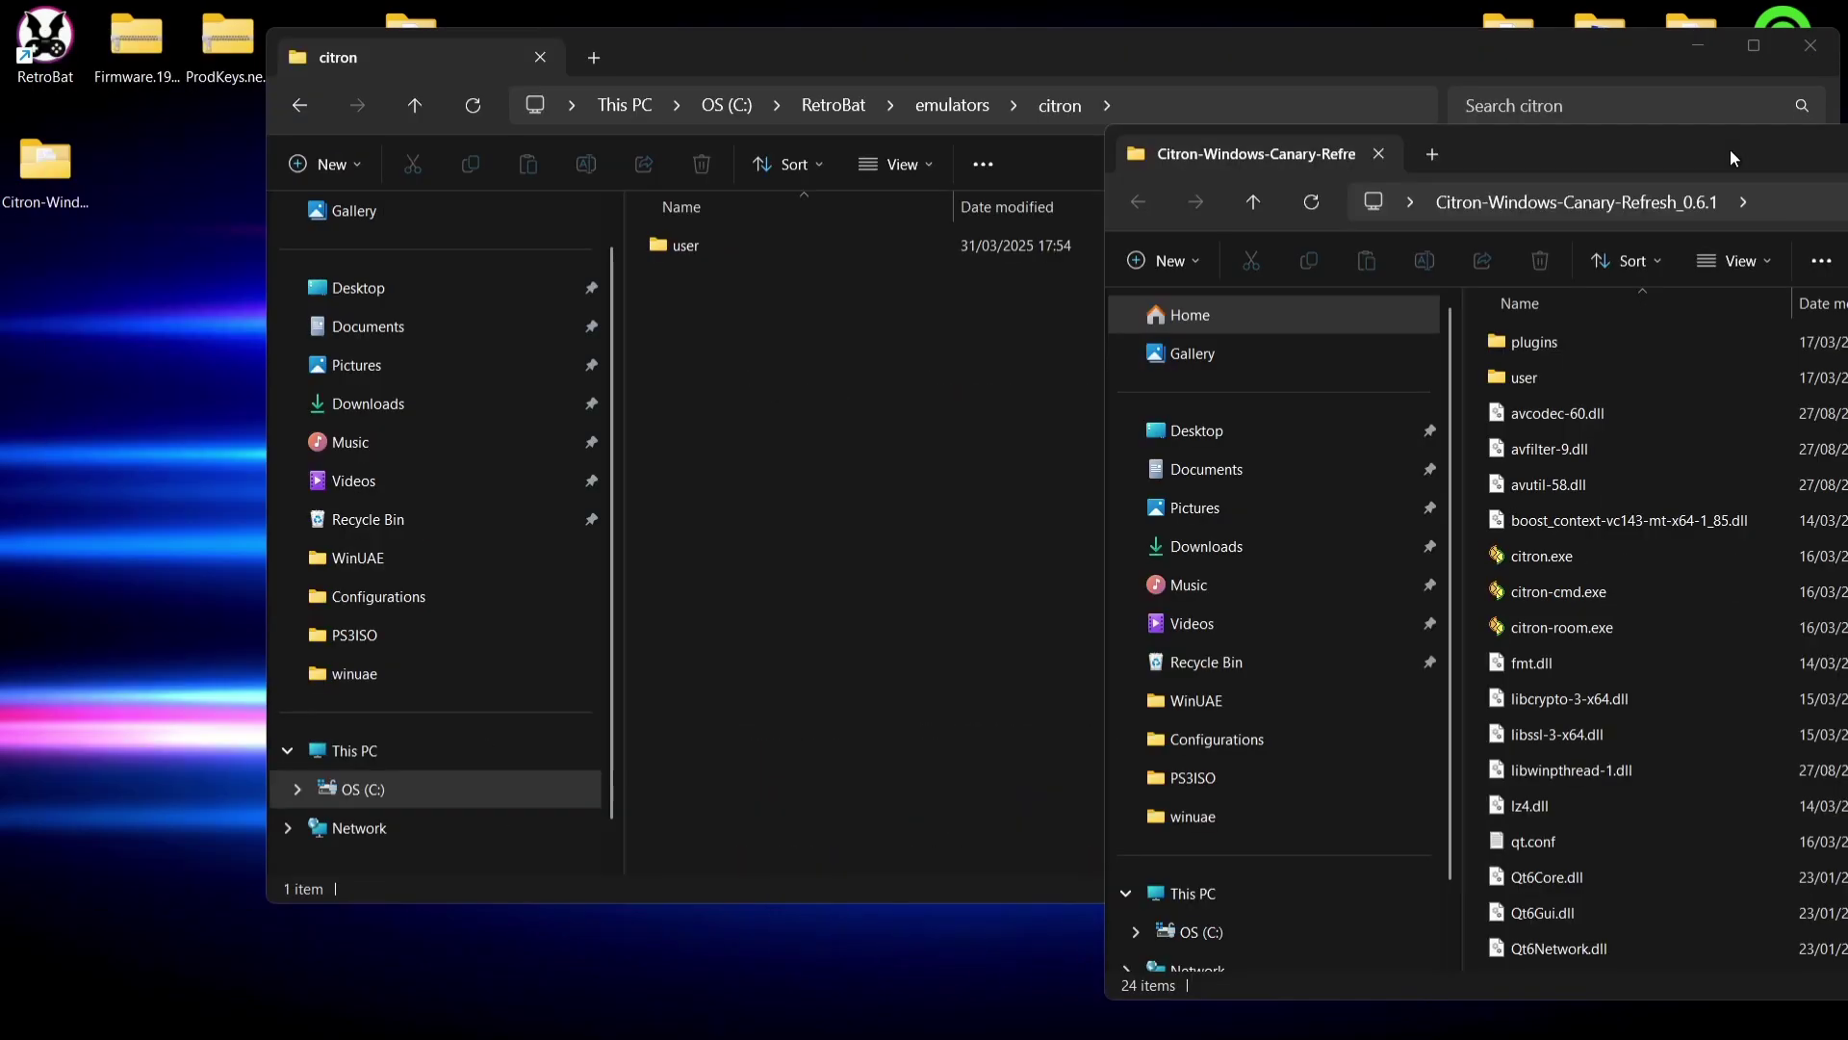
pyautogui.click(1559, 554)
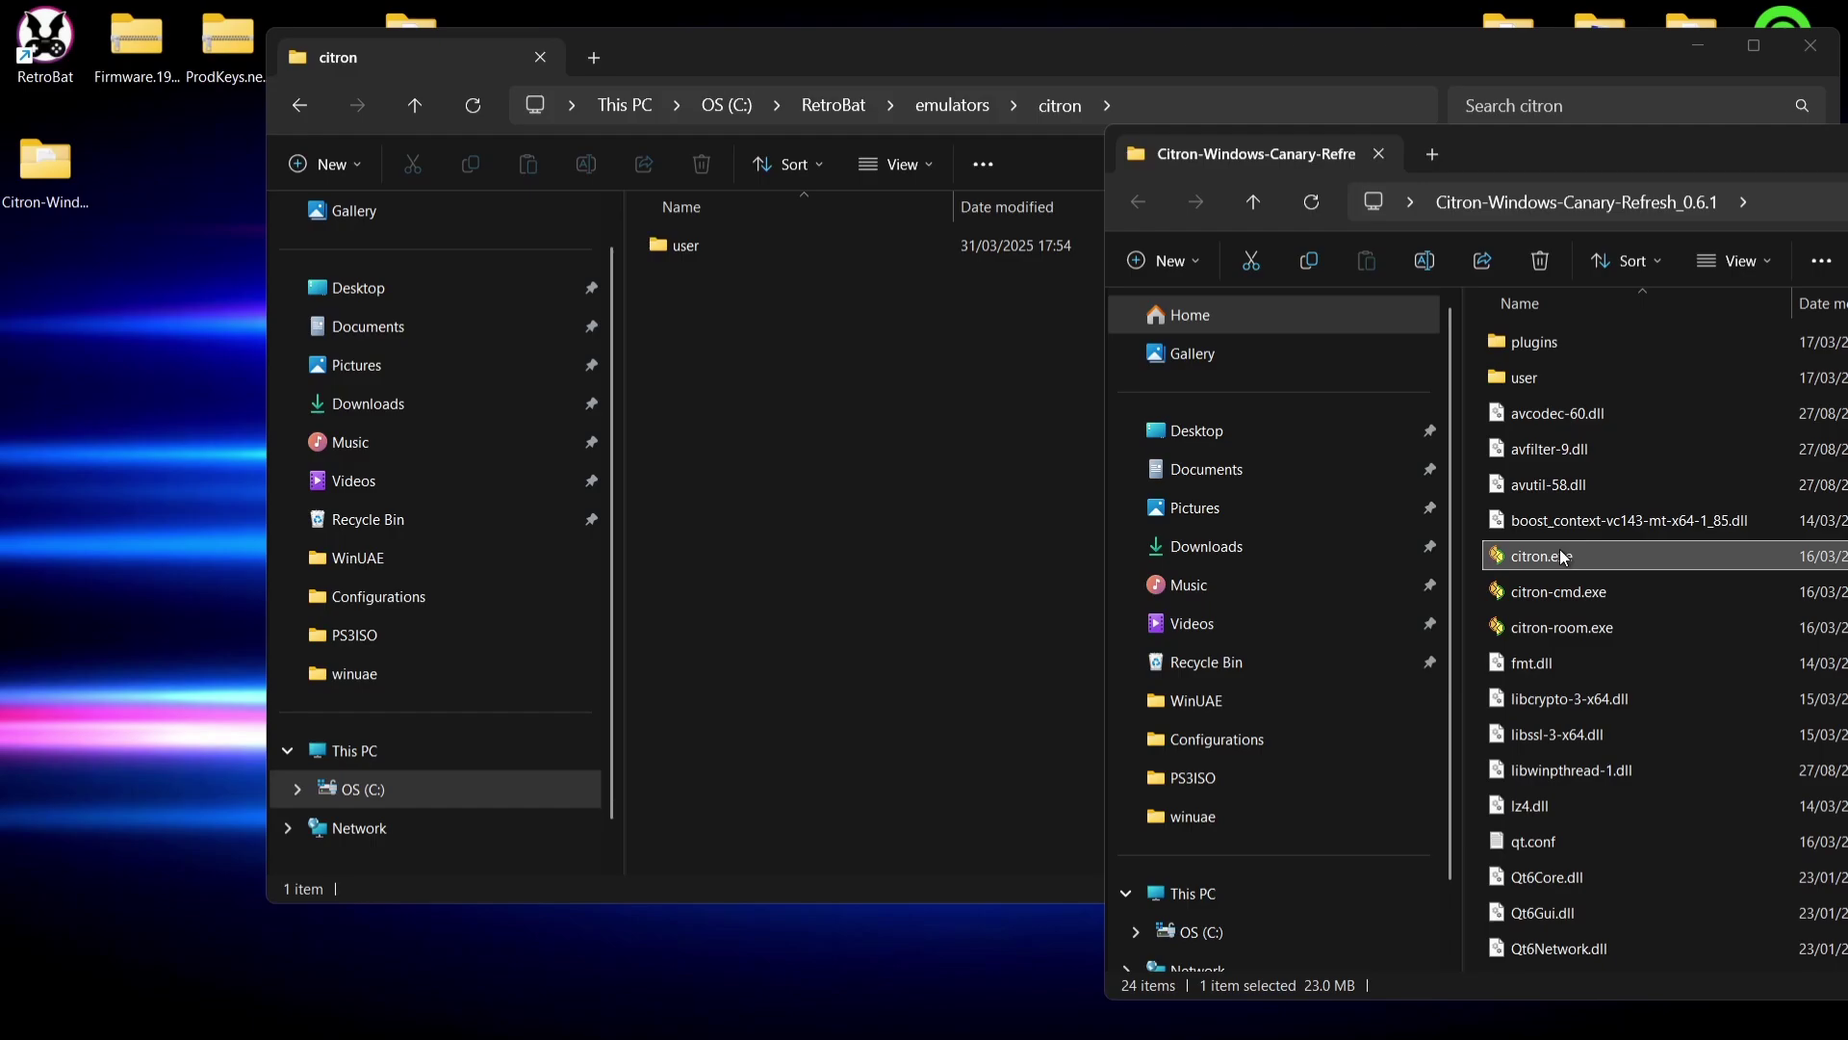
pyautogui.hotkey('ctrl', 'a')
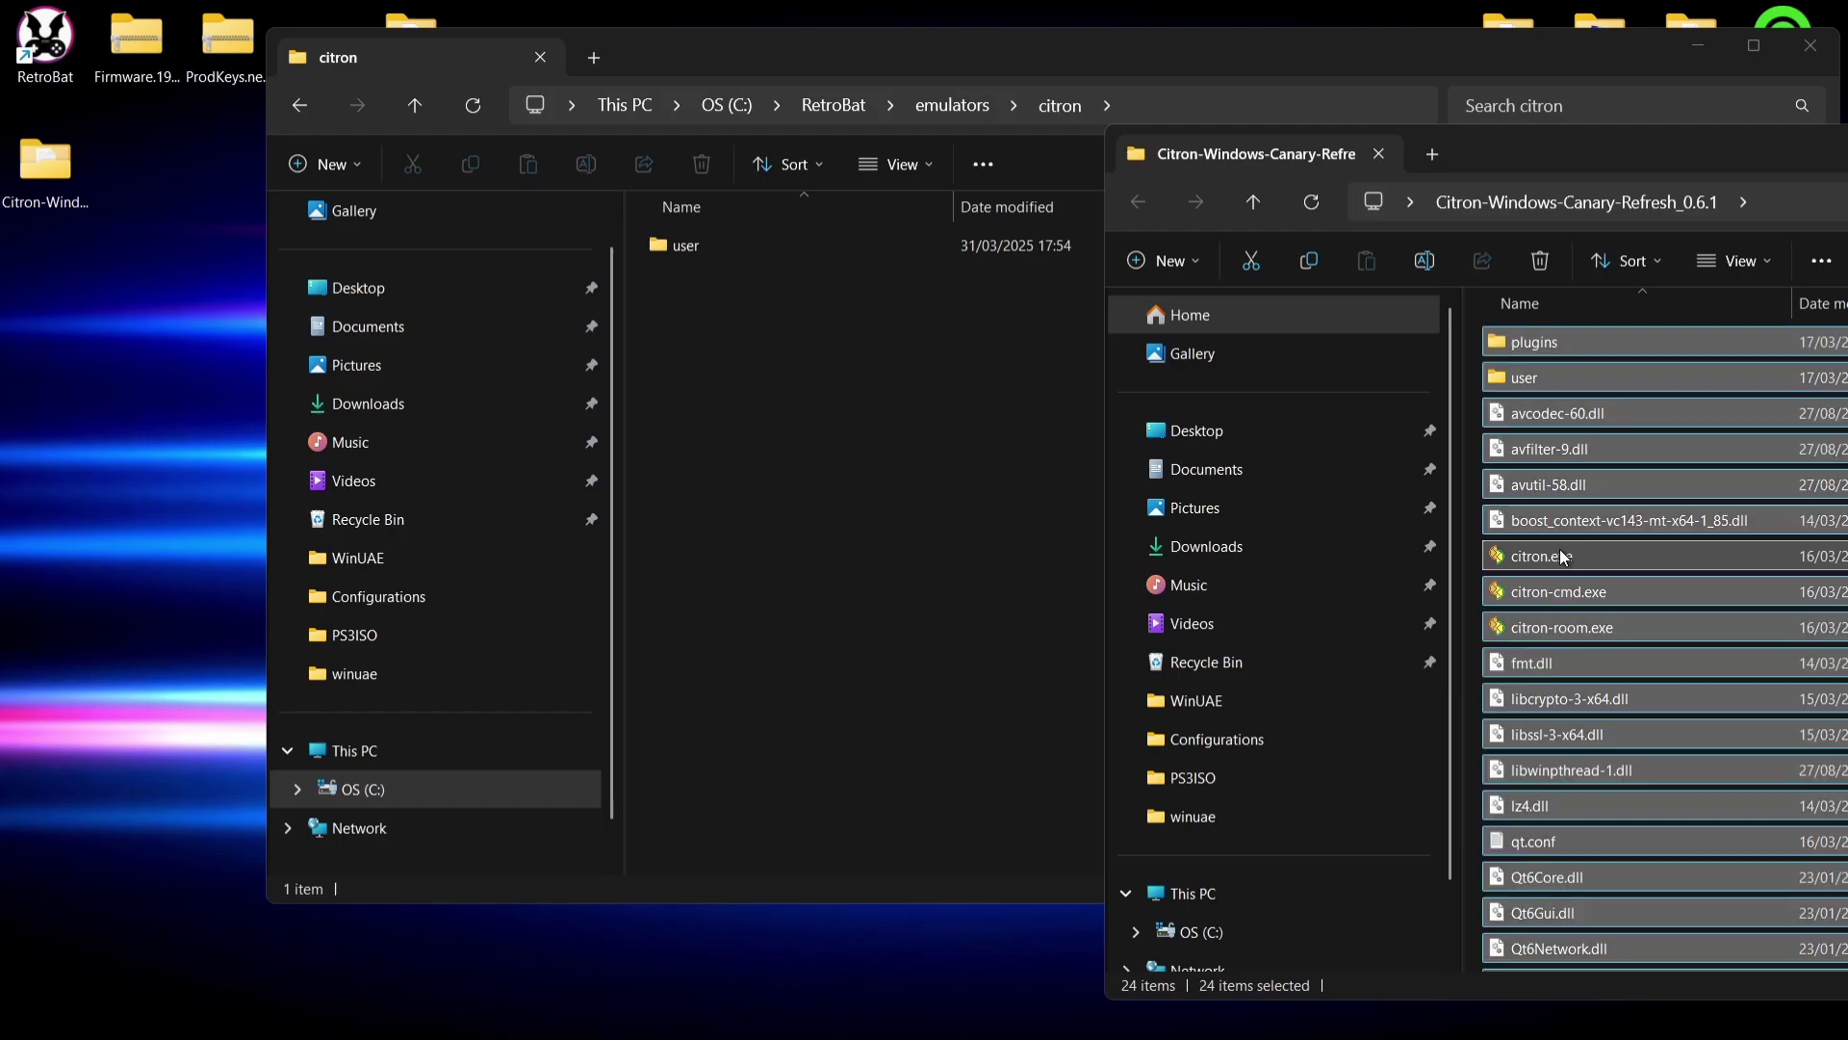
pyautogui.moveTo(1536, 557); pyautogui.dragTo(958, 575)
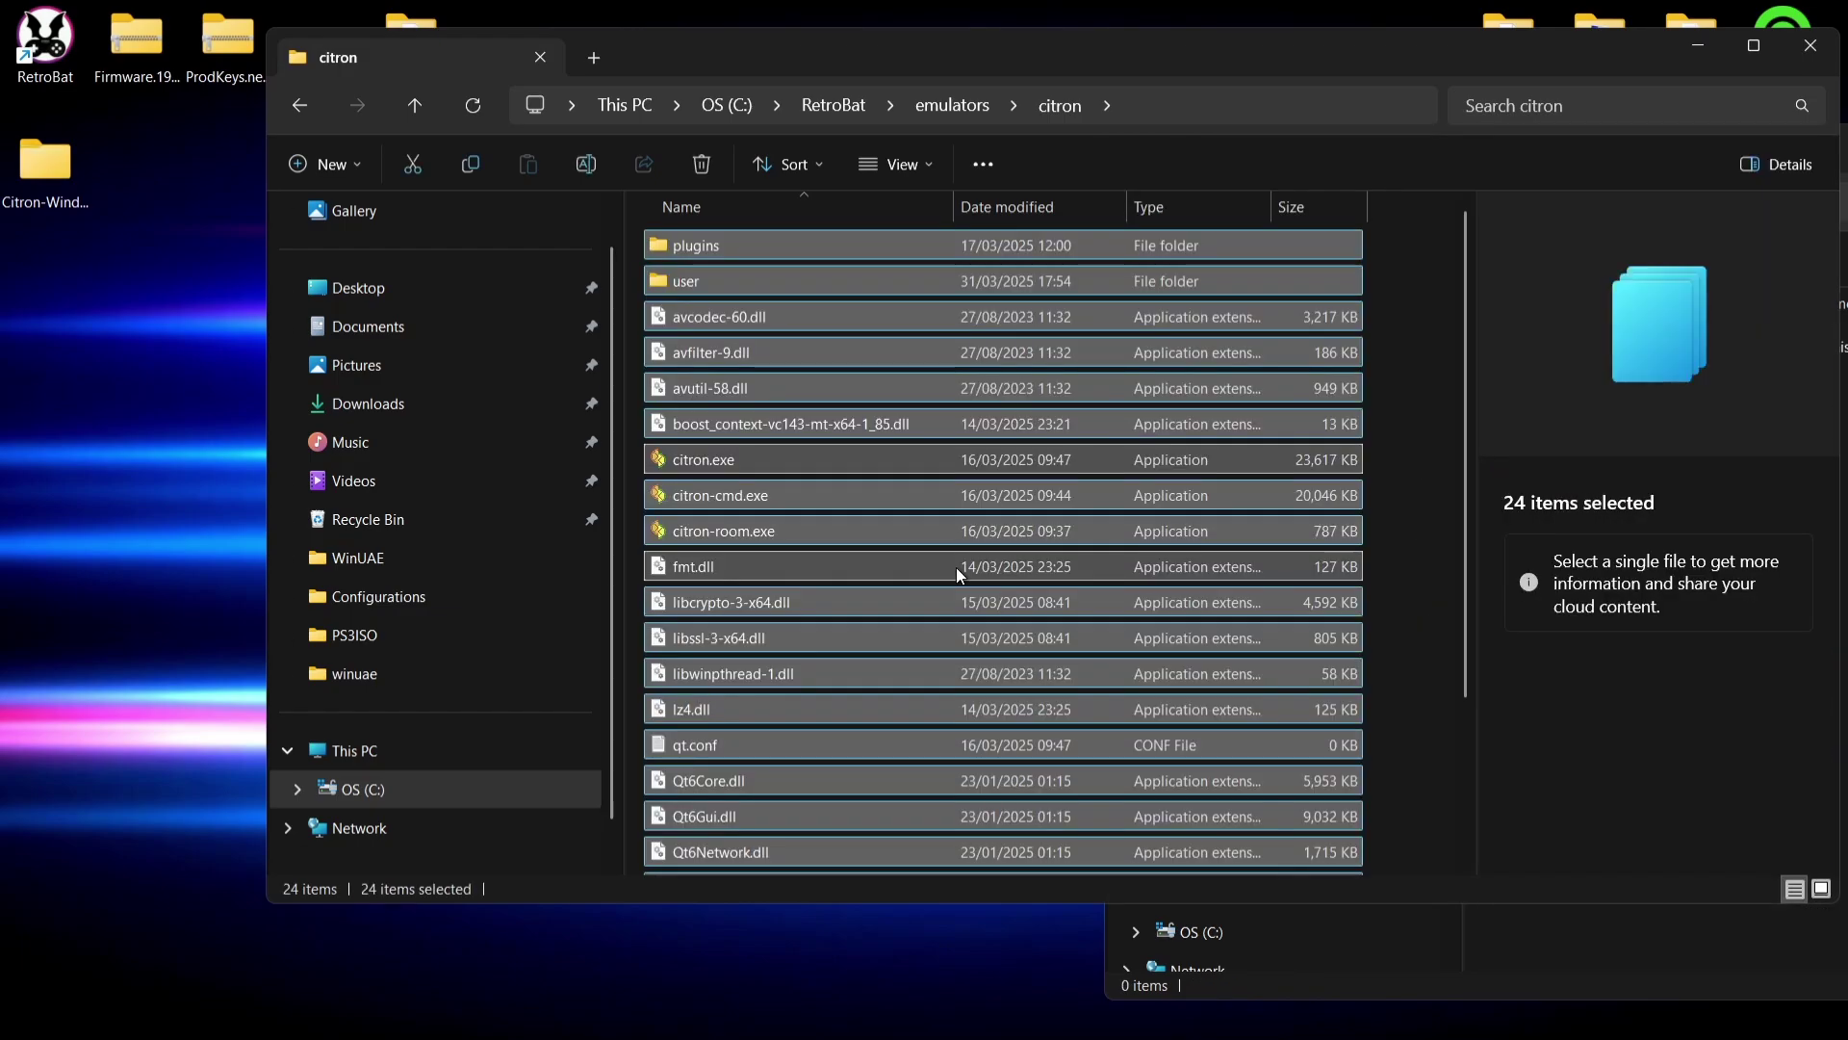
pyautogui.click(912, 325)
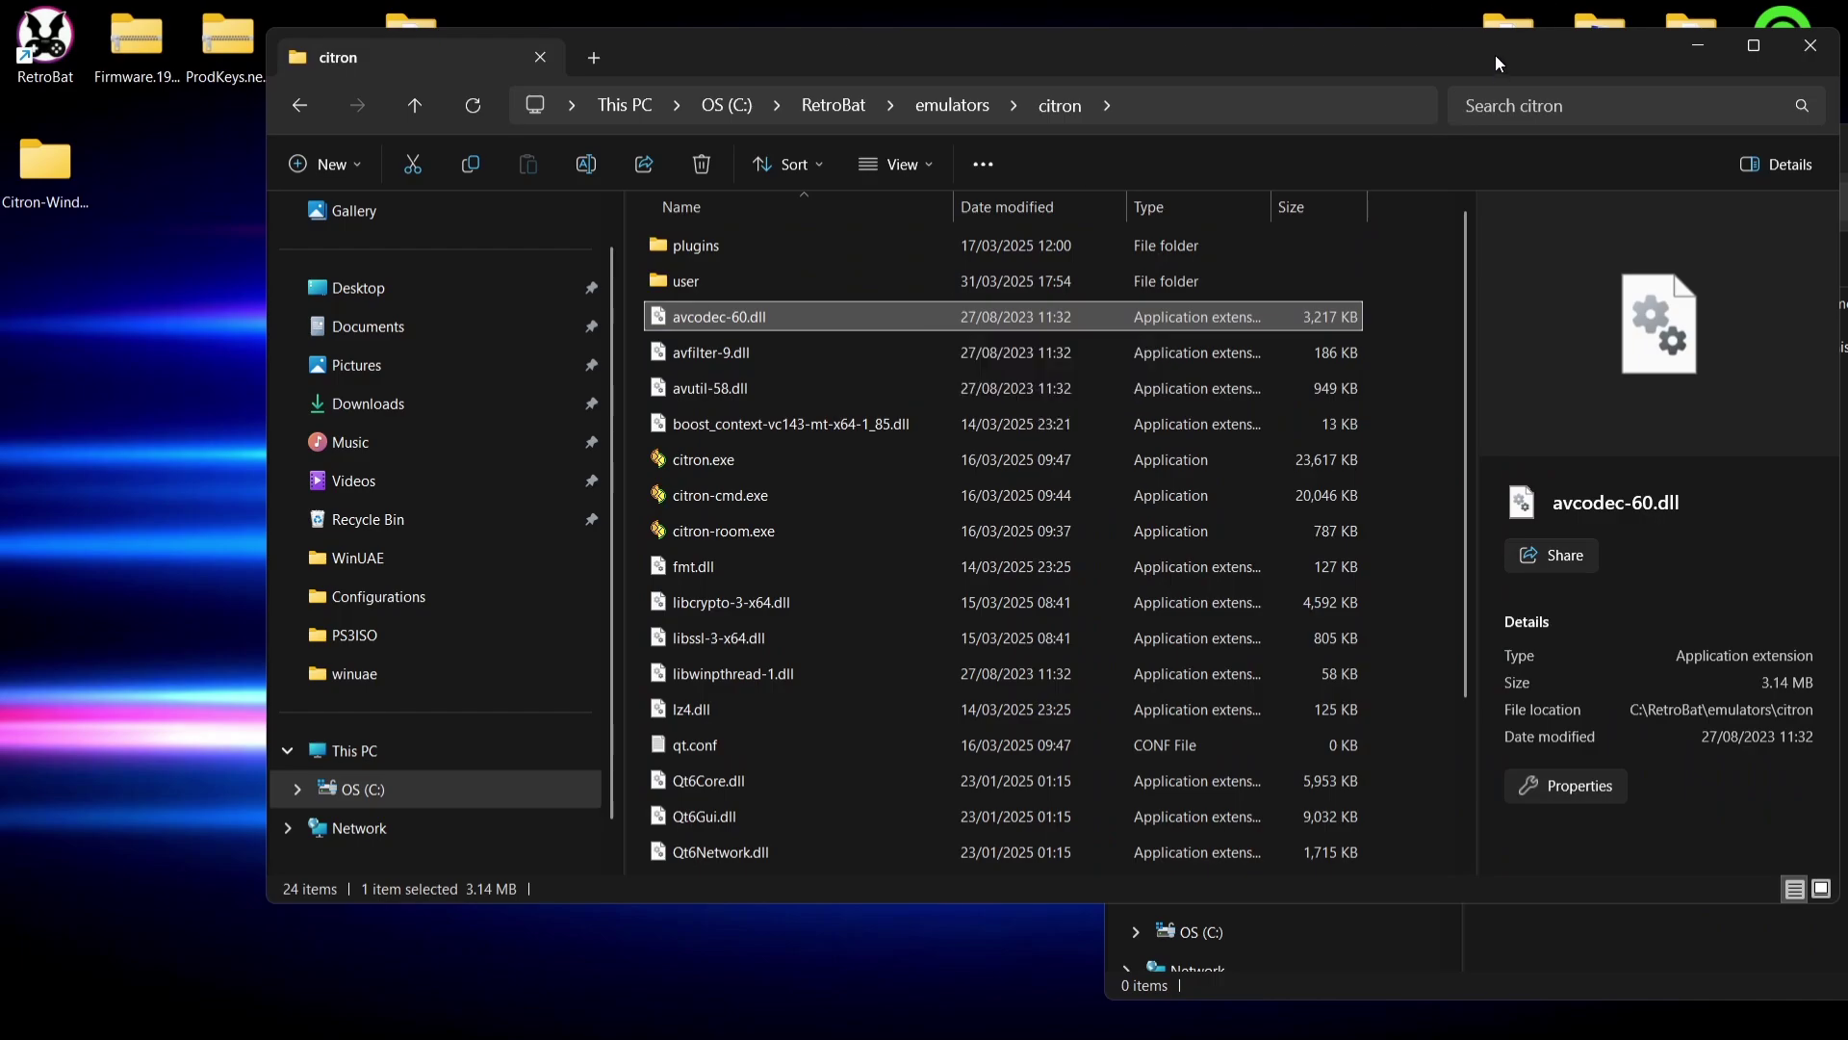
# Step: Close the emptied extracted-folder window and bring up options for the desktop Citron folder
pyautogui.moveTo(1494, 54); pyautogui.dragTo(1308, 120)
pyautogui.moveTo(1684, 144); pyautogui.dragTo(879, 136)
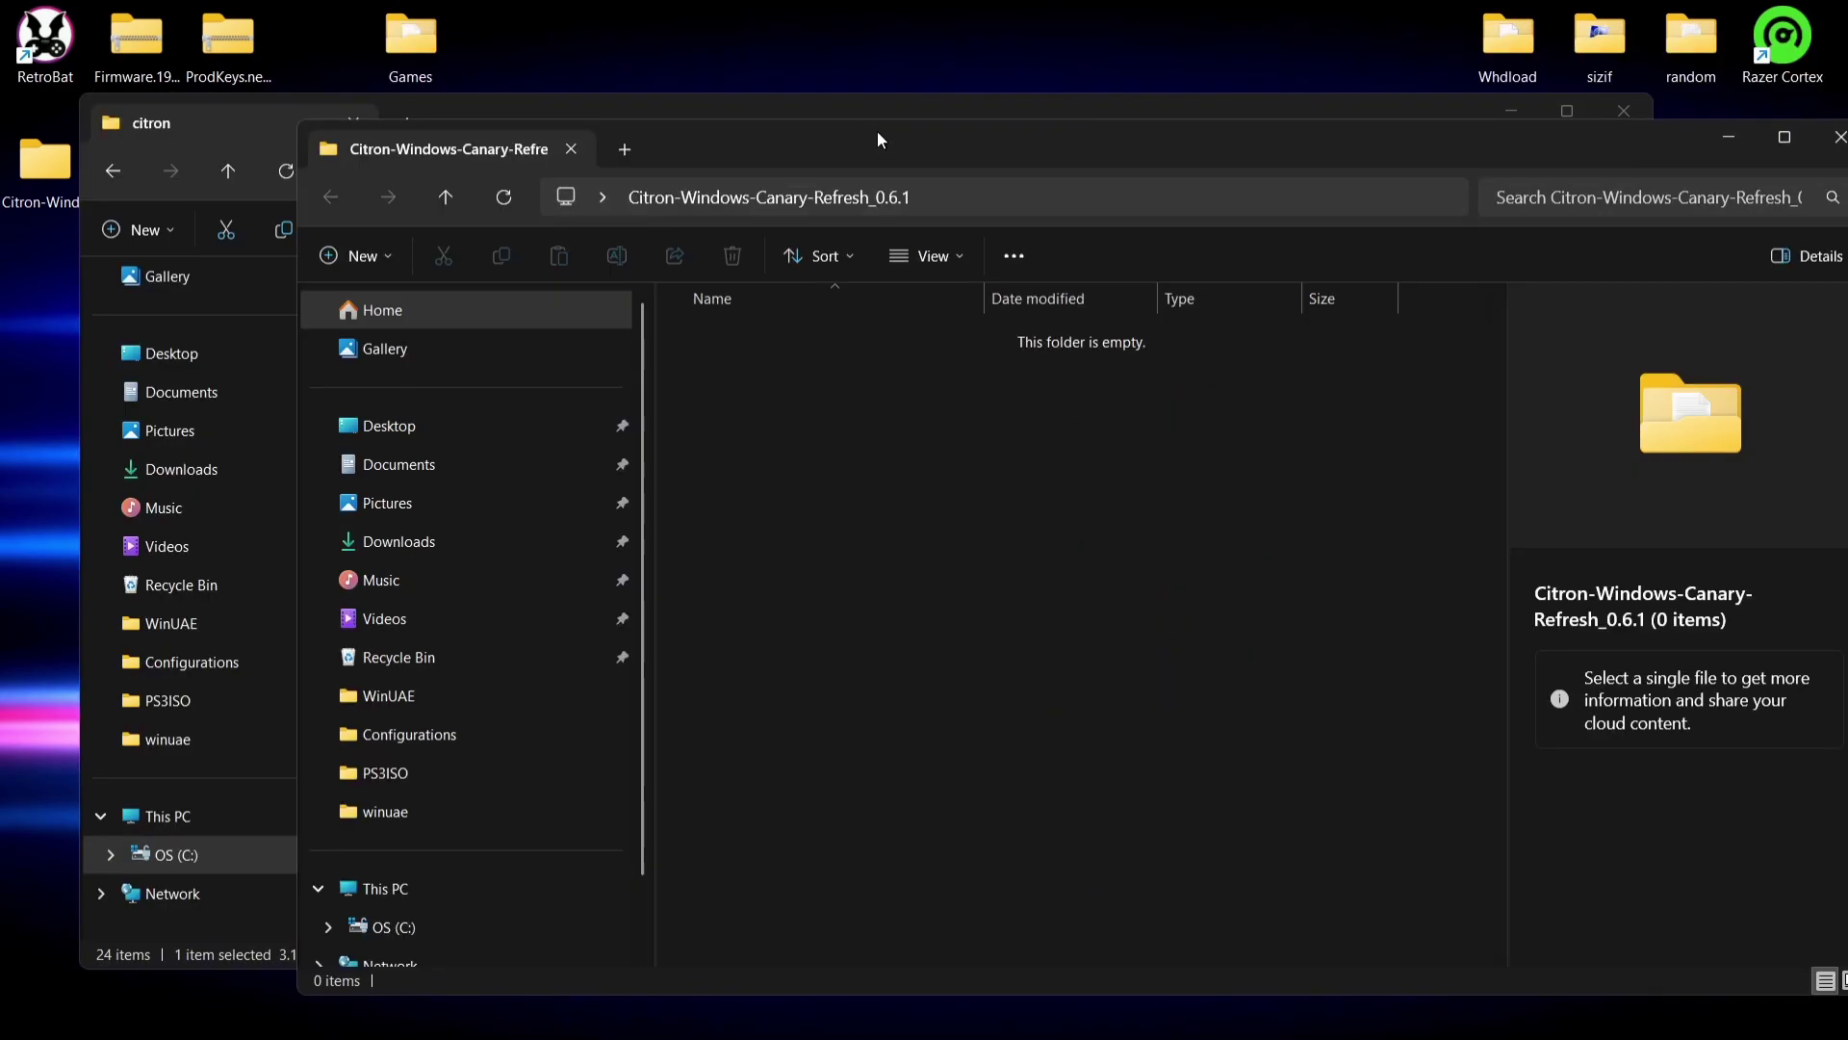
pyautogui.hotkey('alt', 'F4')
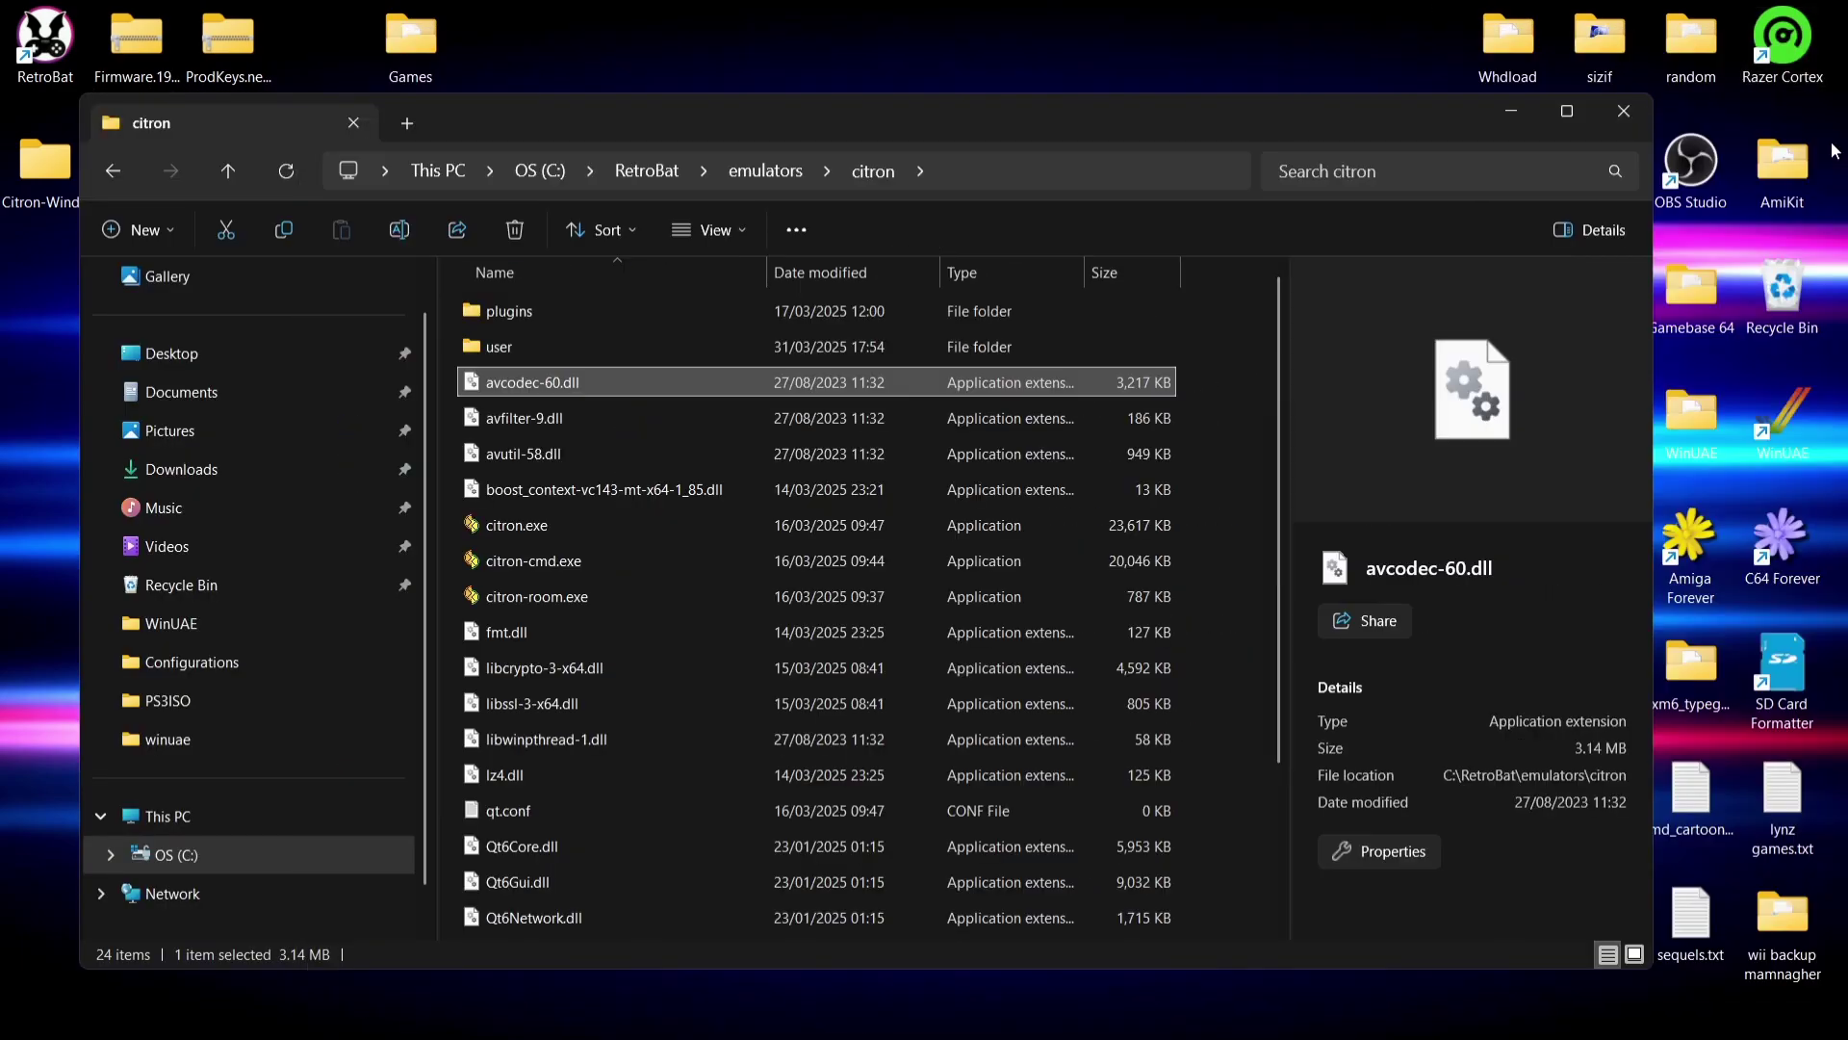
pyautogui.click(61, 163)
pyautogui.rightClick(62, 164)
# Step: Delete the empty Citron folder from the desktop
pyautogui.click(314, 198)
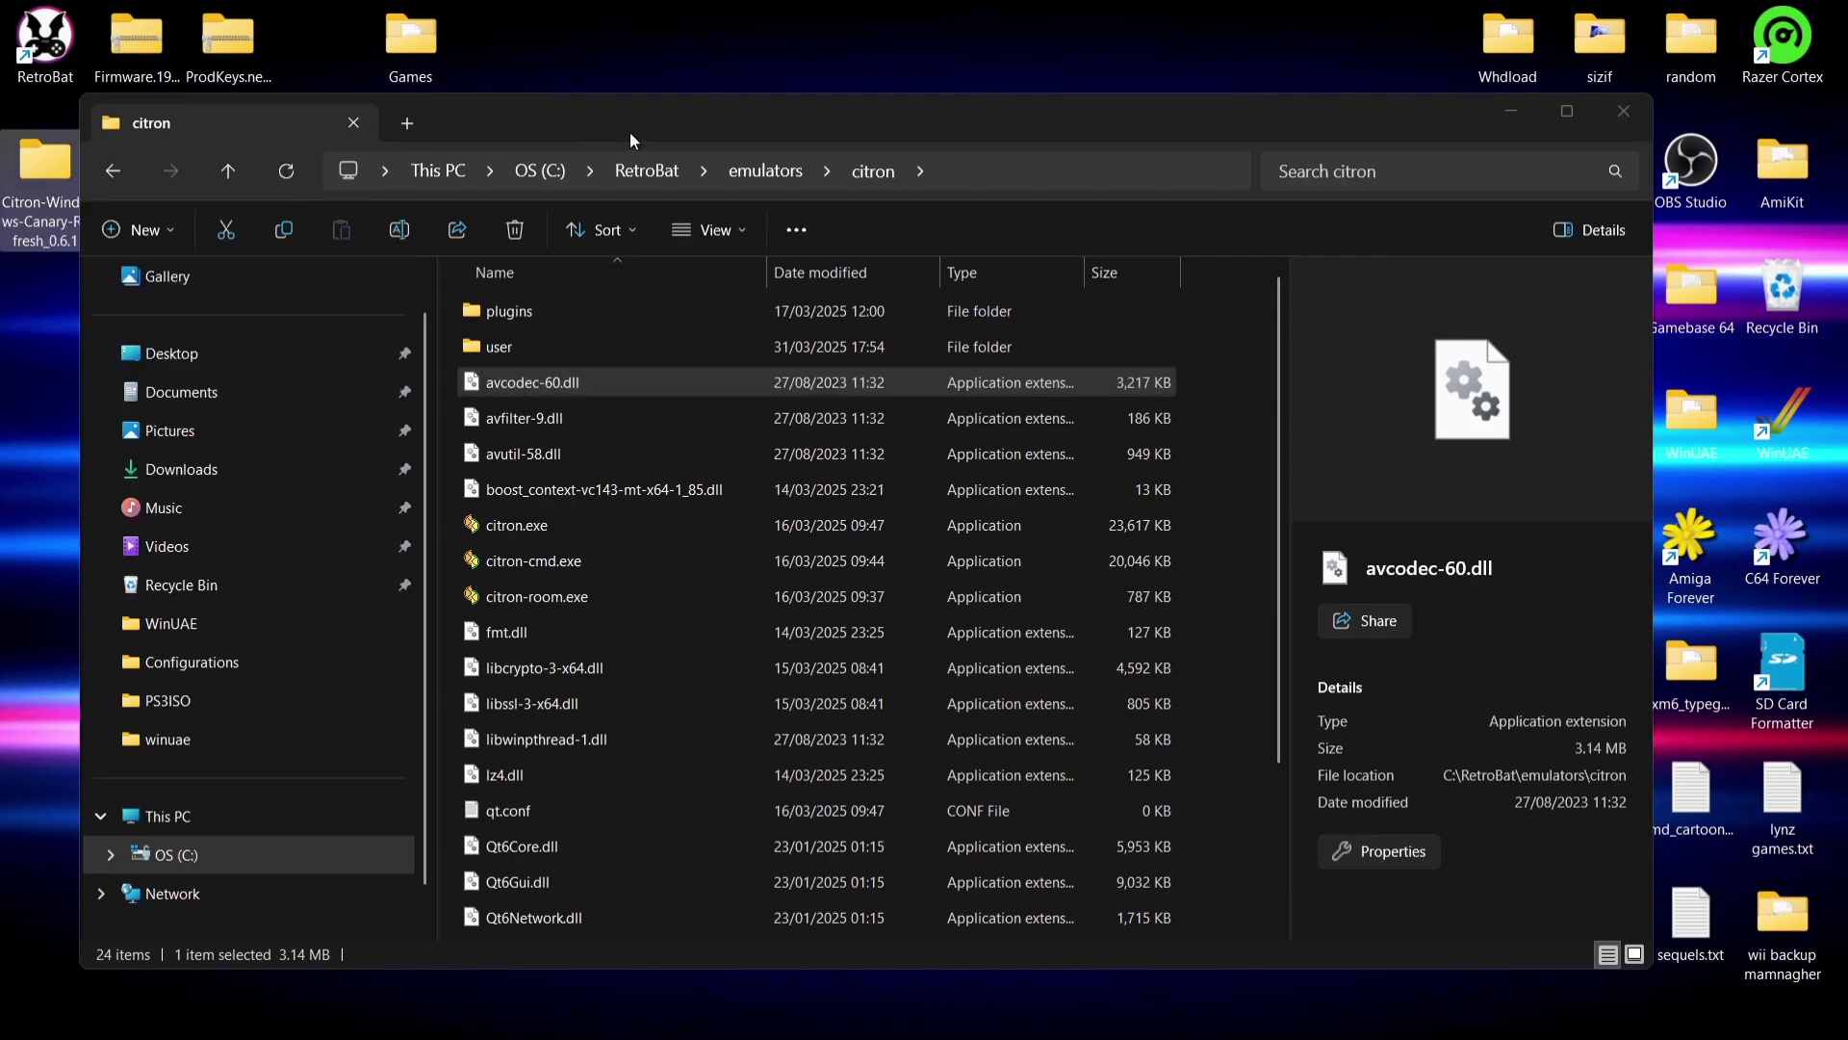
pyautogui.moveTo(915, 121); pyautogui.dragTo(1412, 68)
pyautogui.click(995, 293)
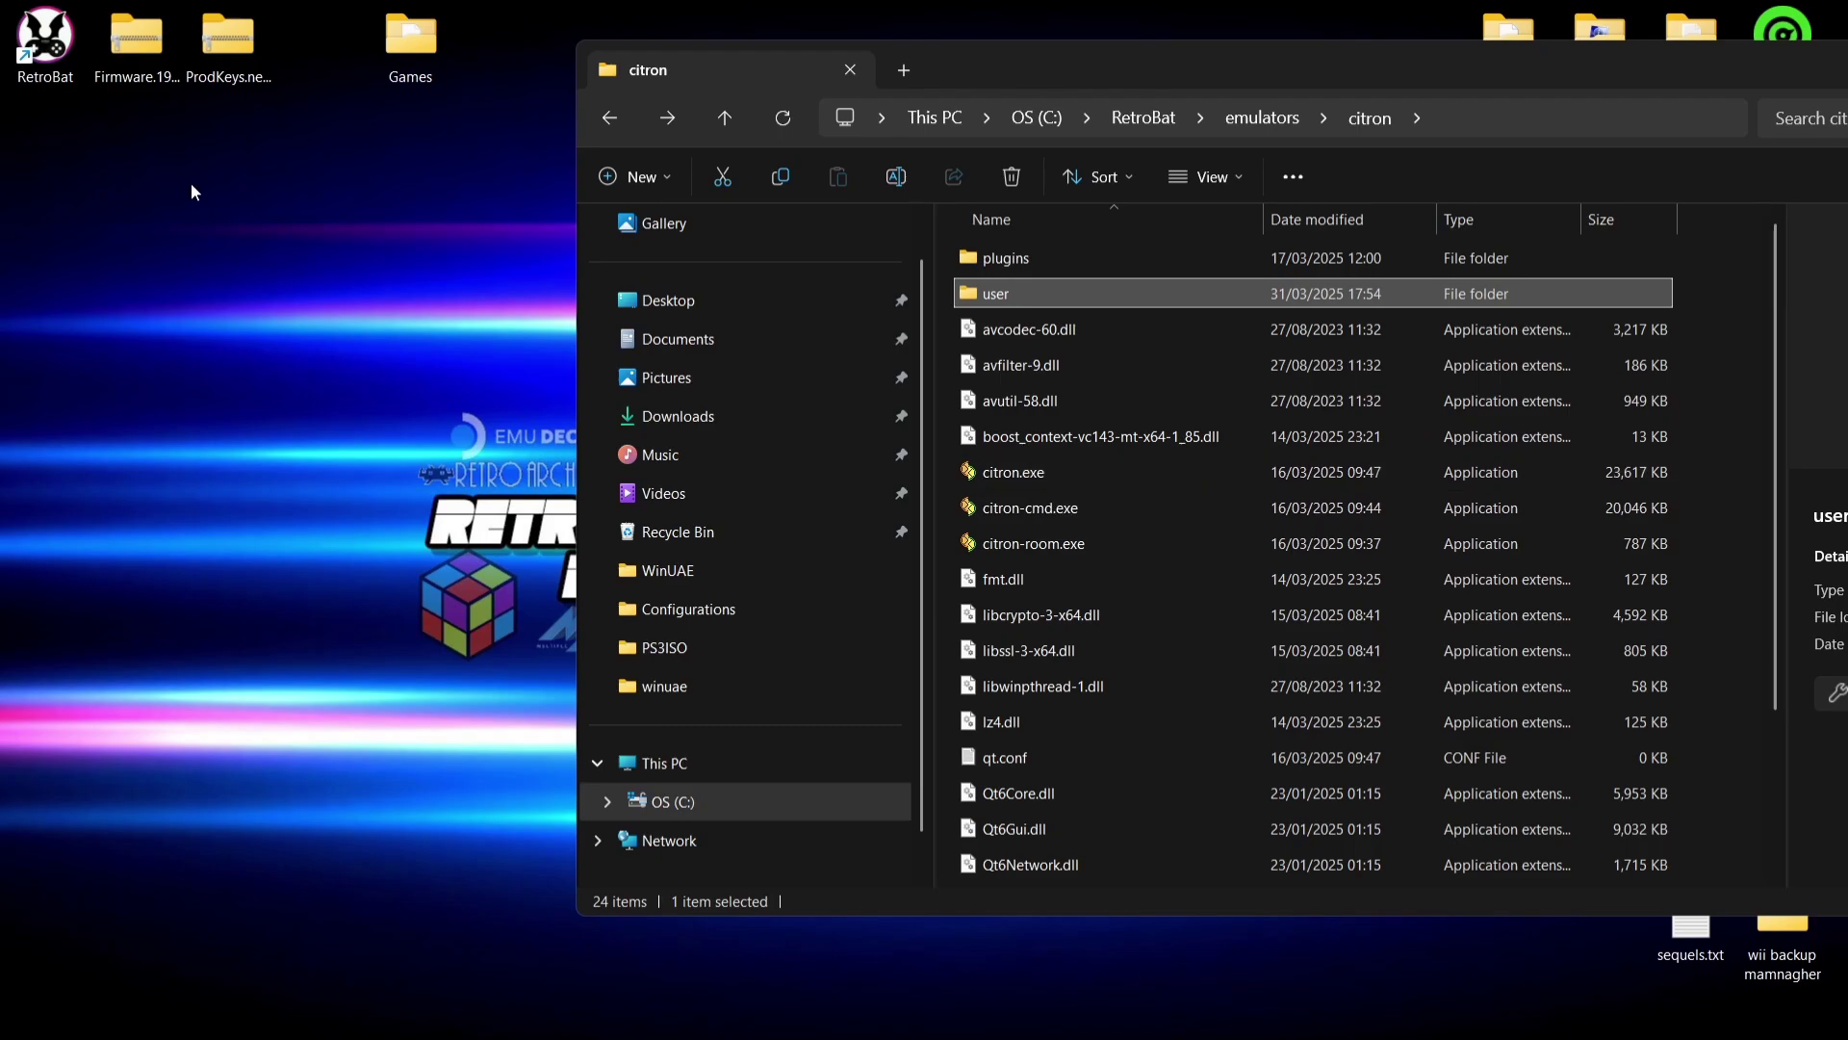
# Step: Extract the ProdKeys zip, delete it, and move ProdKeys.net-v19.0.1 into the citron folder
pyautogui.rightClick(240, 72)
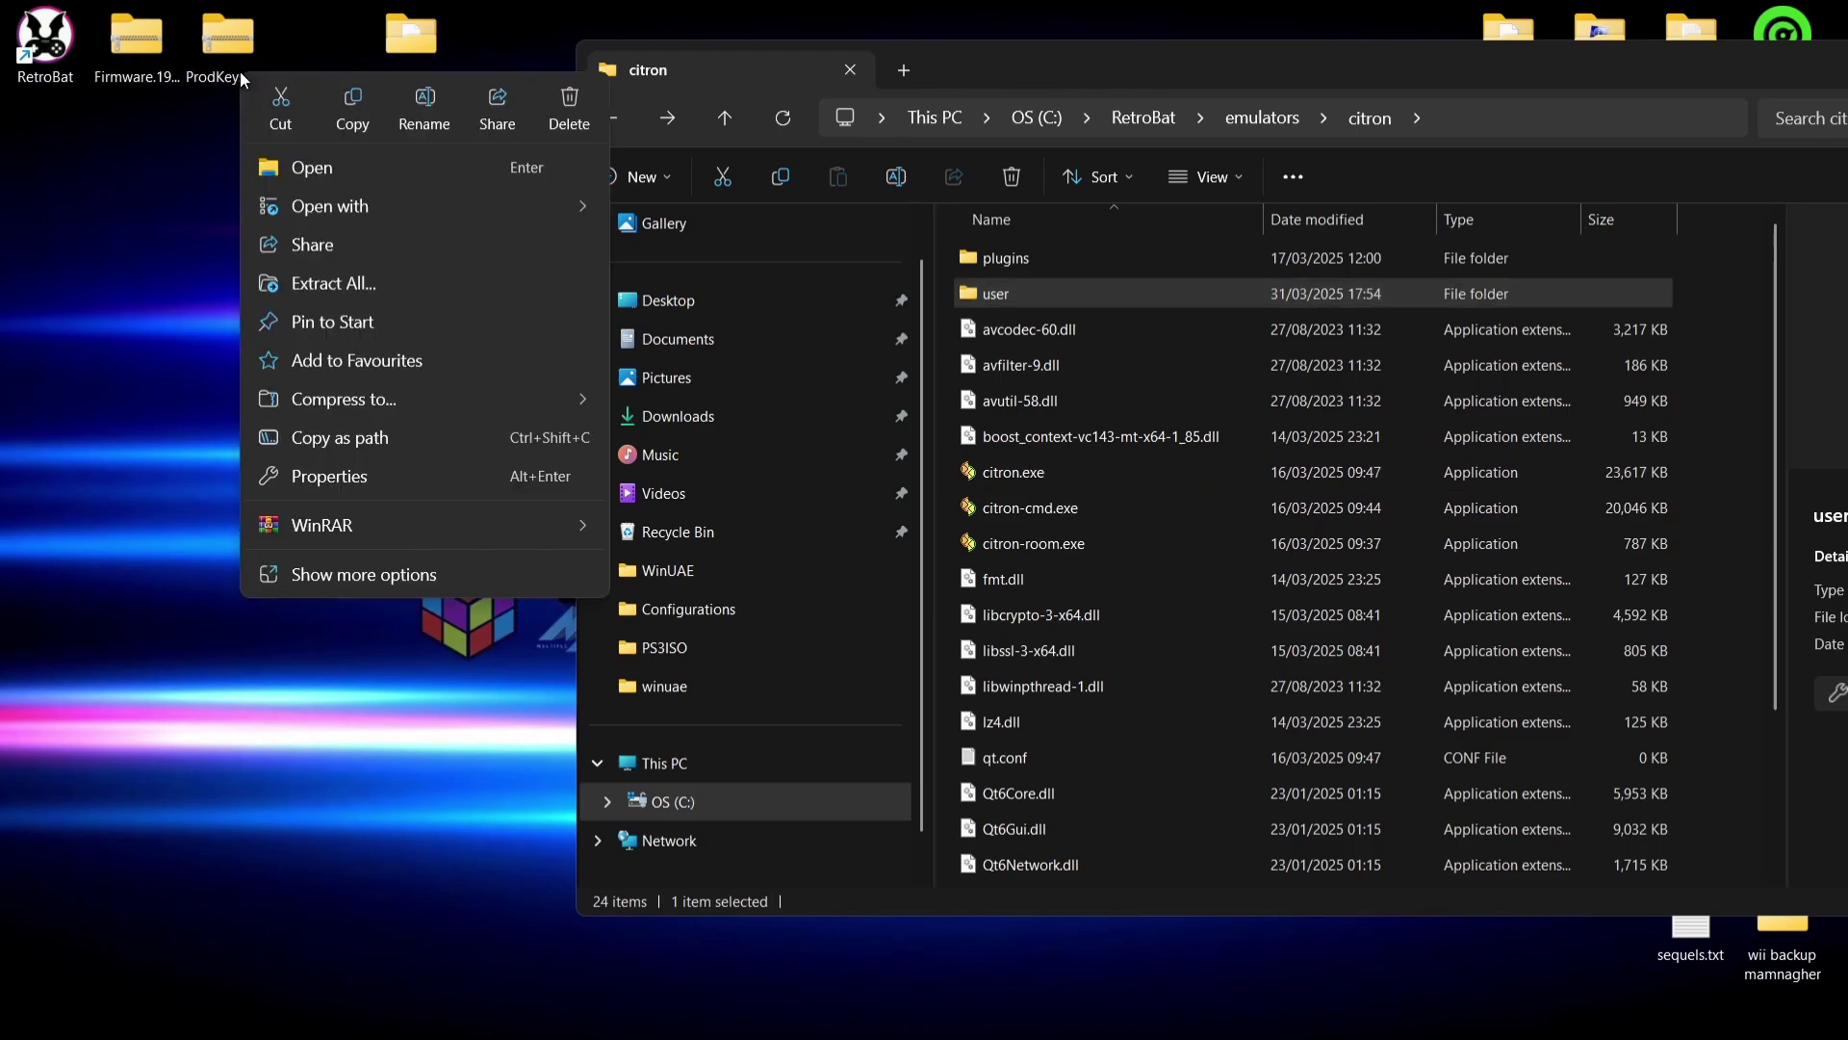
pyautogui.rightClick(236, 45)
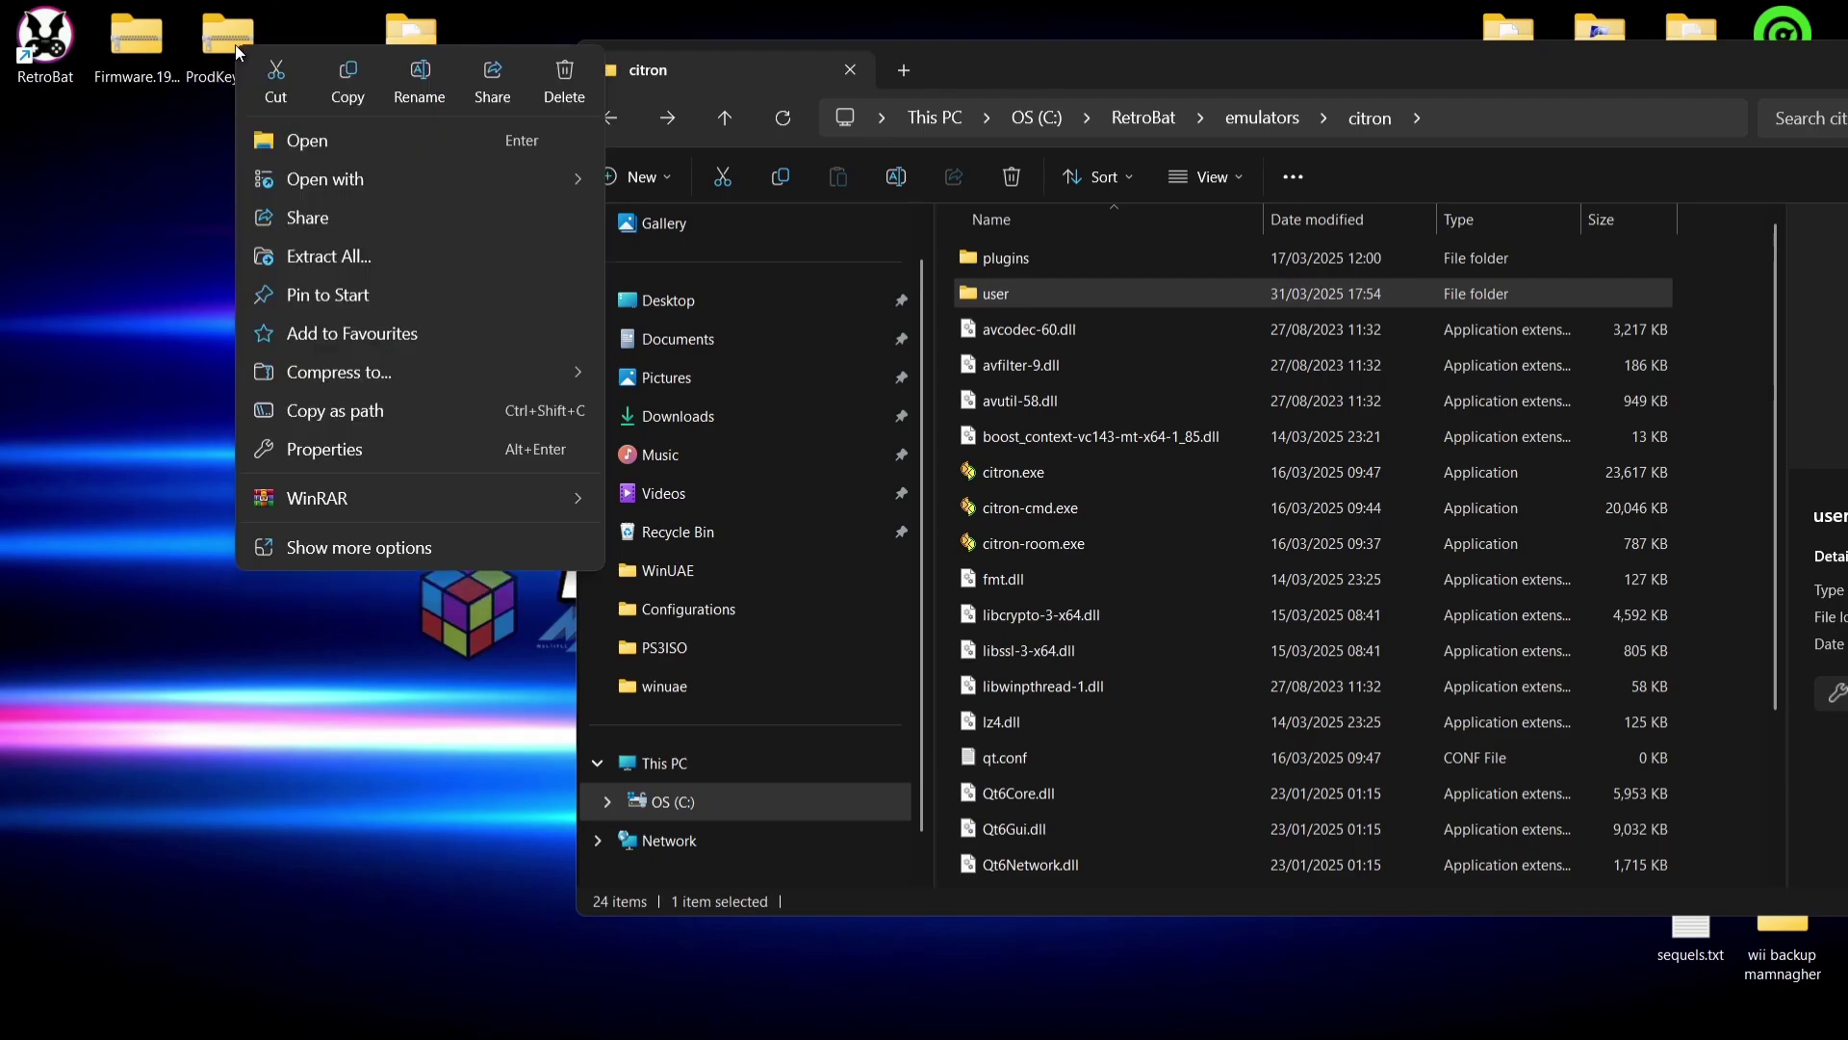
pyautogui.moveTo(350, 493)
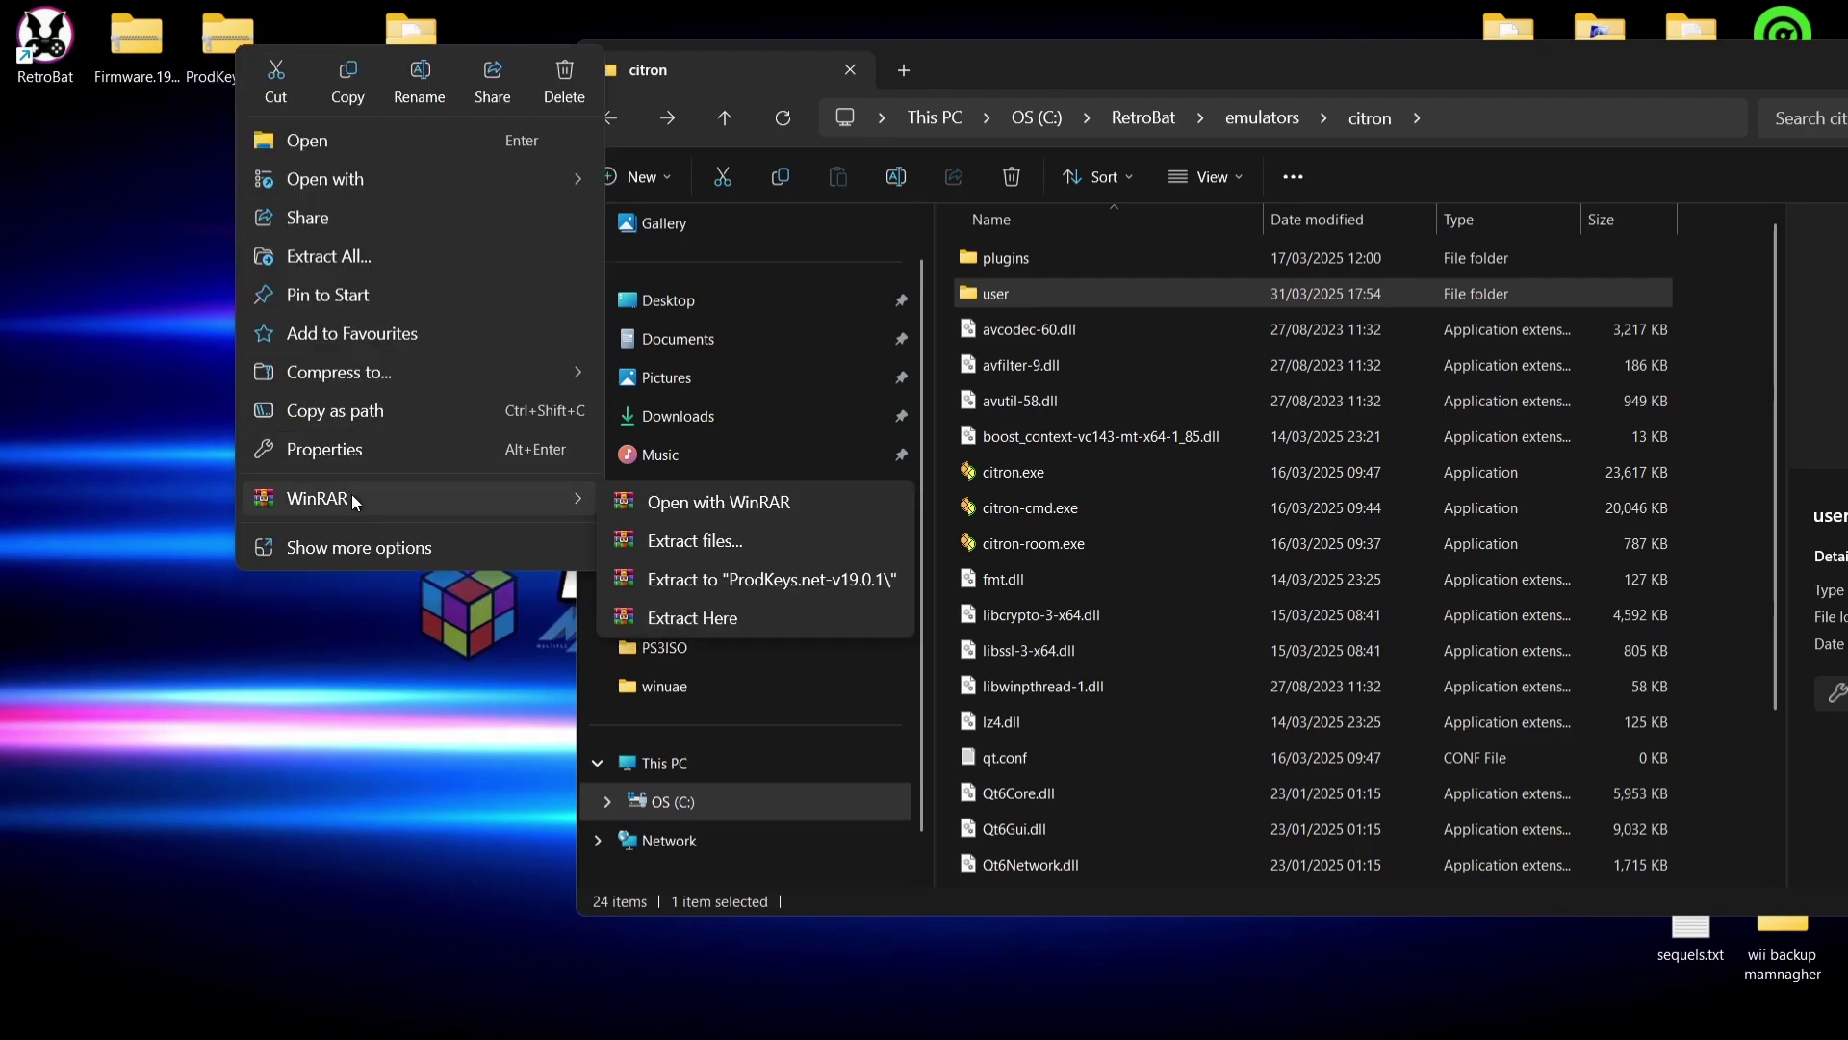
pyautogui.click(649, 621)
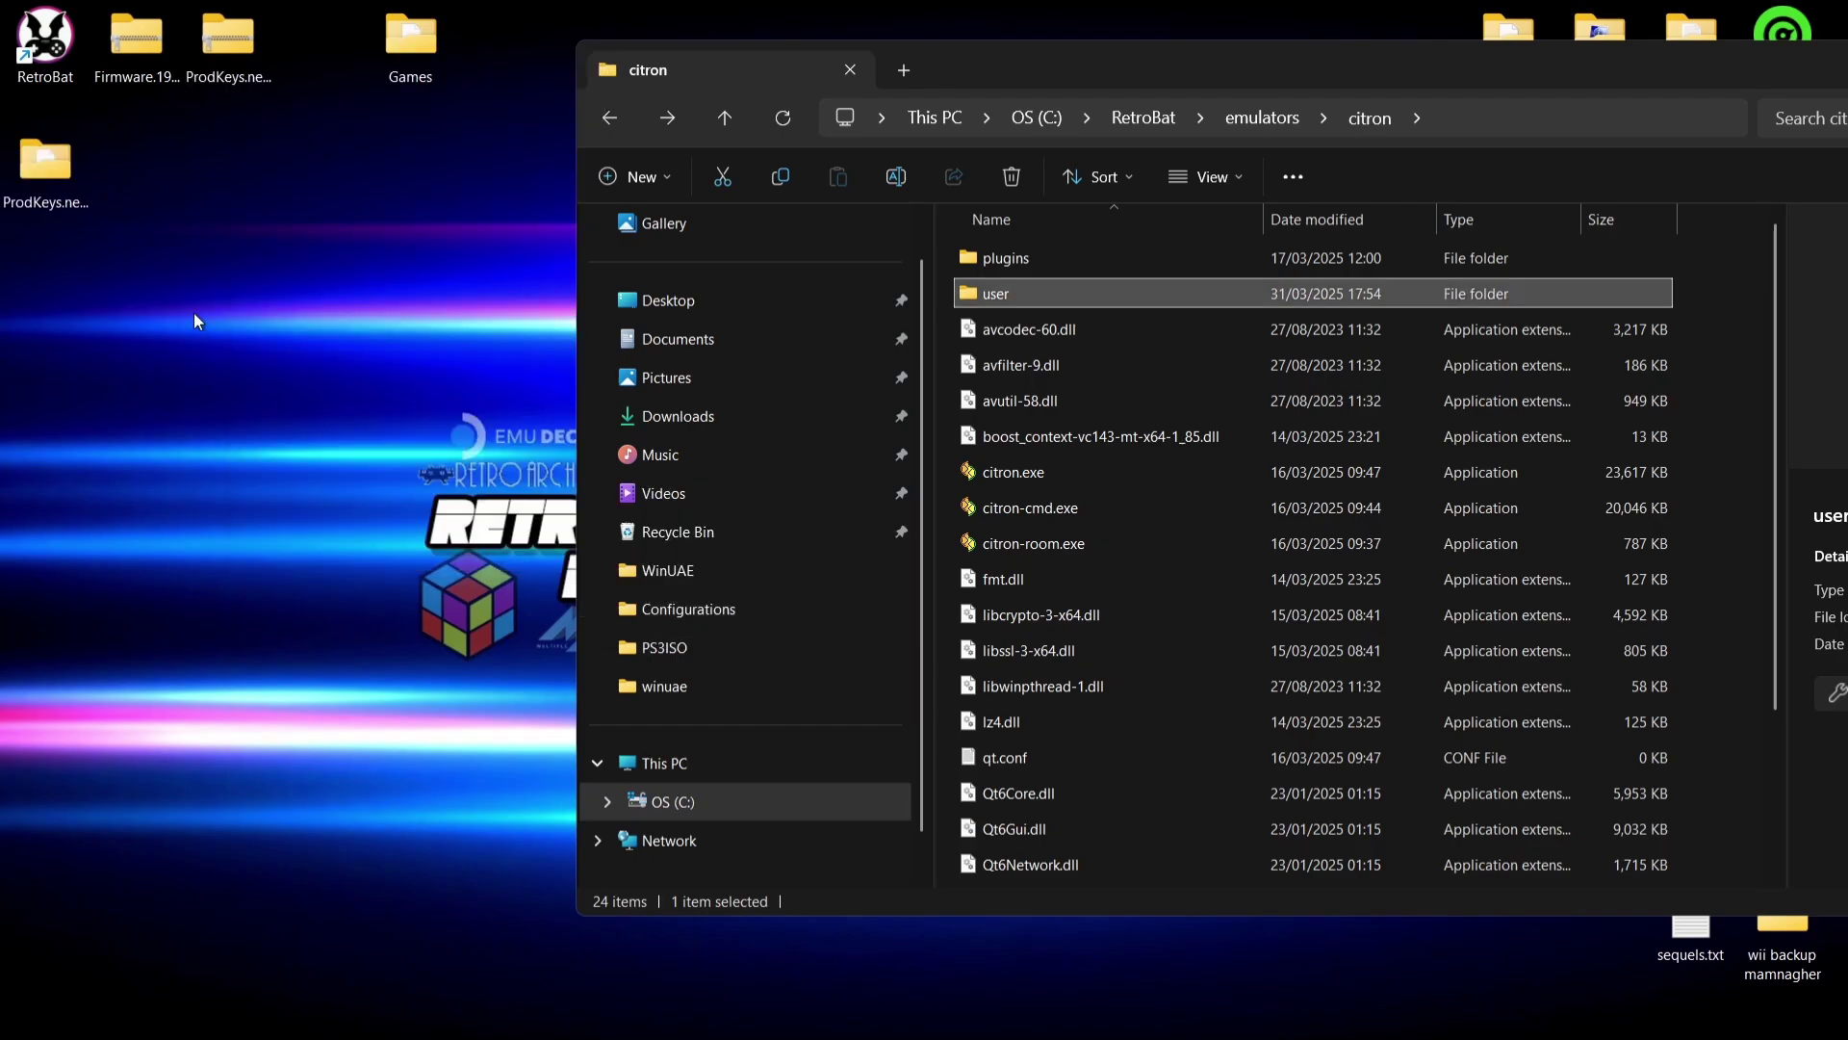
pyautogui.rightClick(239, 60)
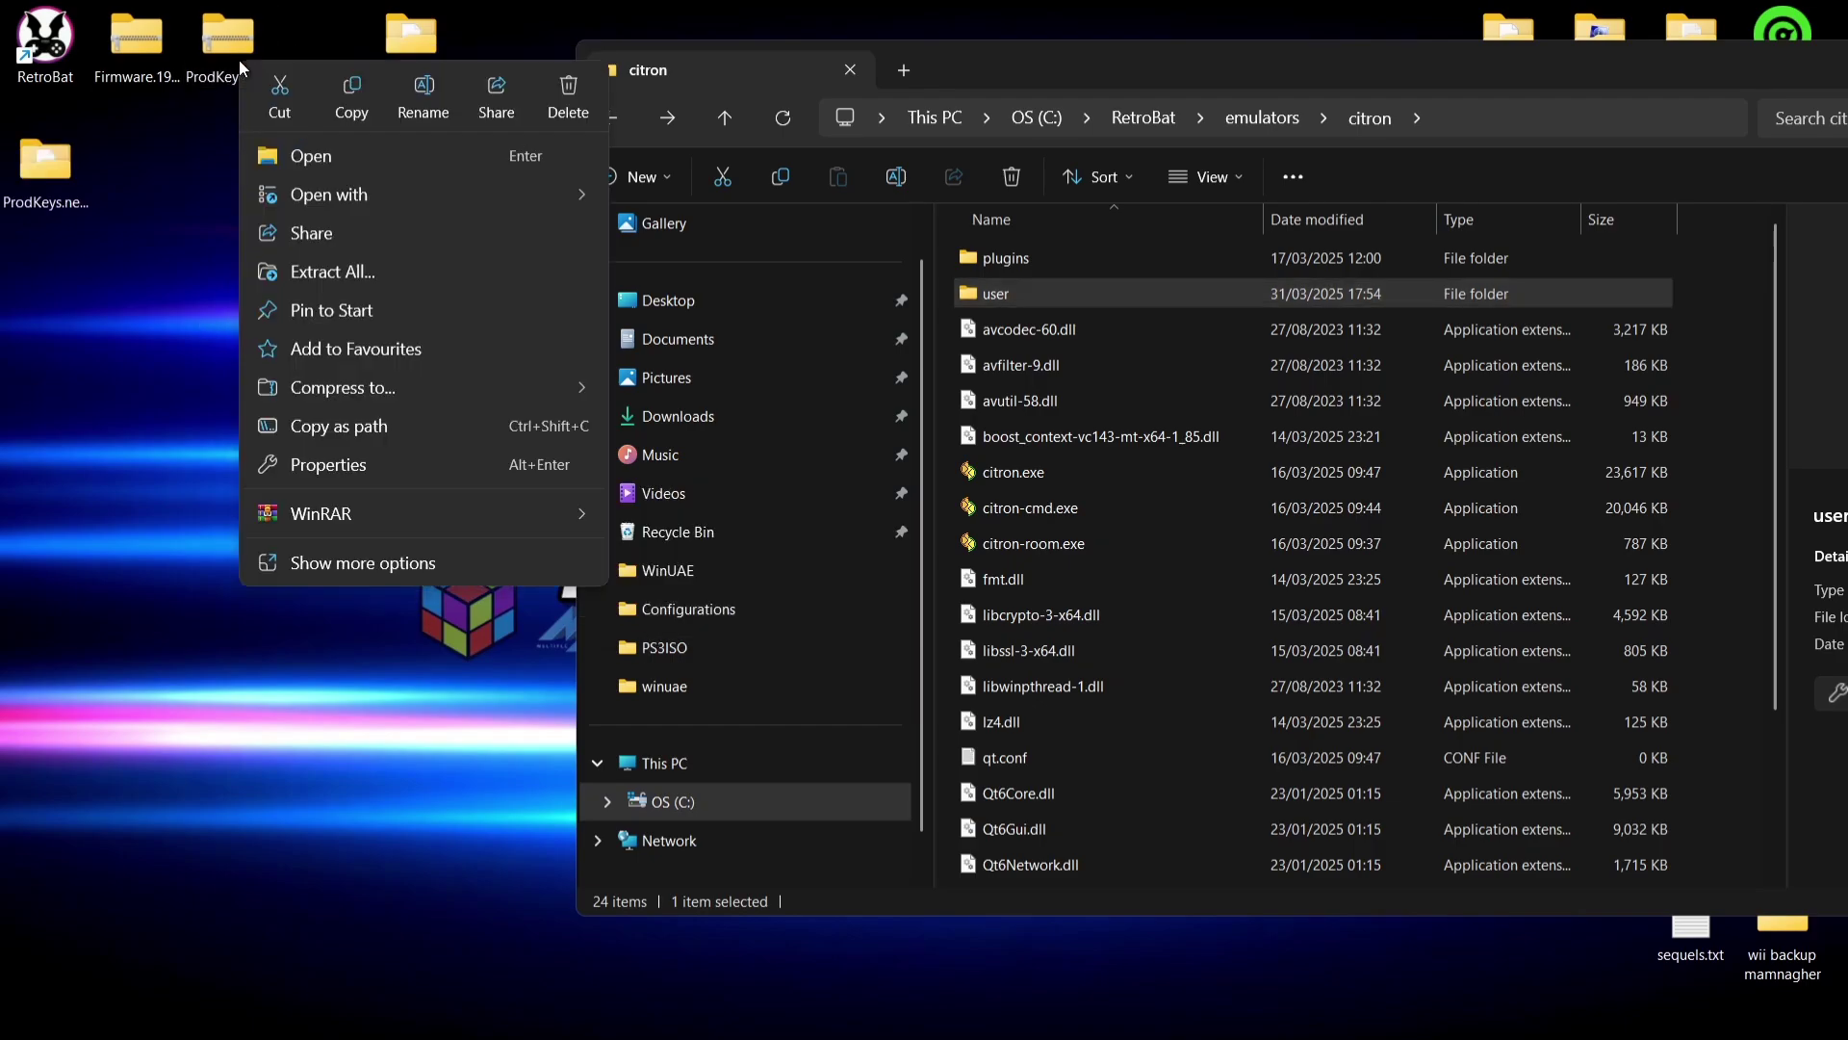
pyautogui.click(557, 93)
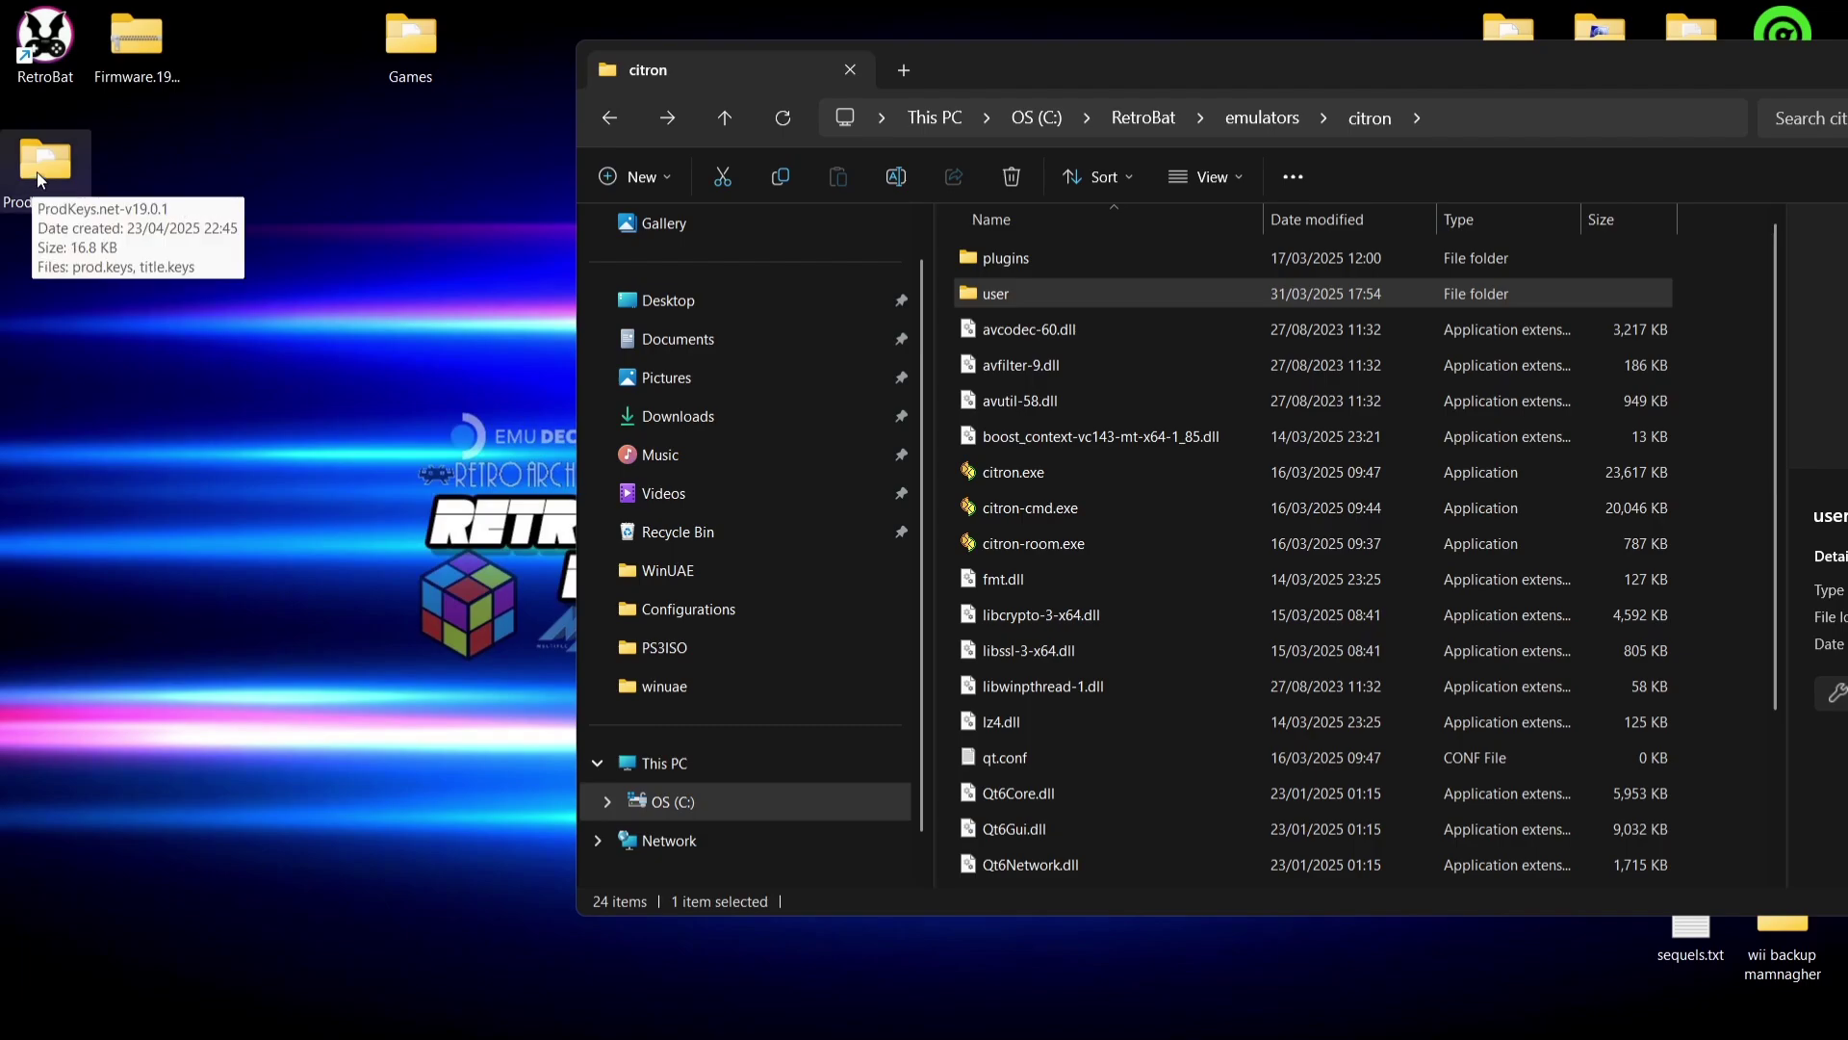
pyautogui.moveTo(40, 180); pyautogui.dragTo(942, 505)
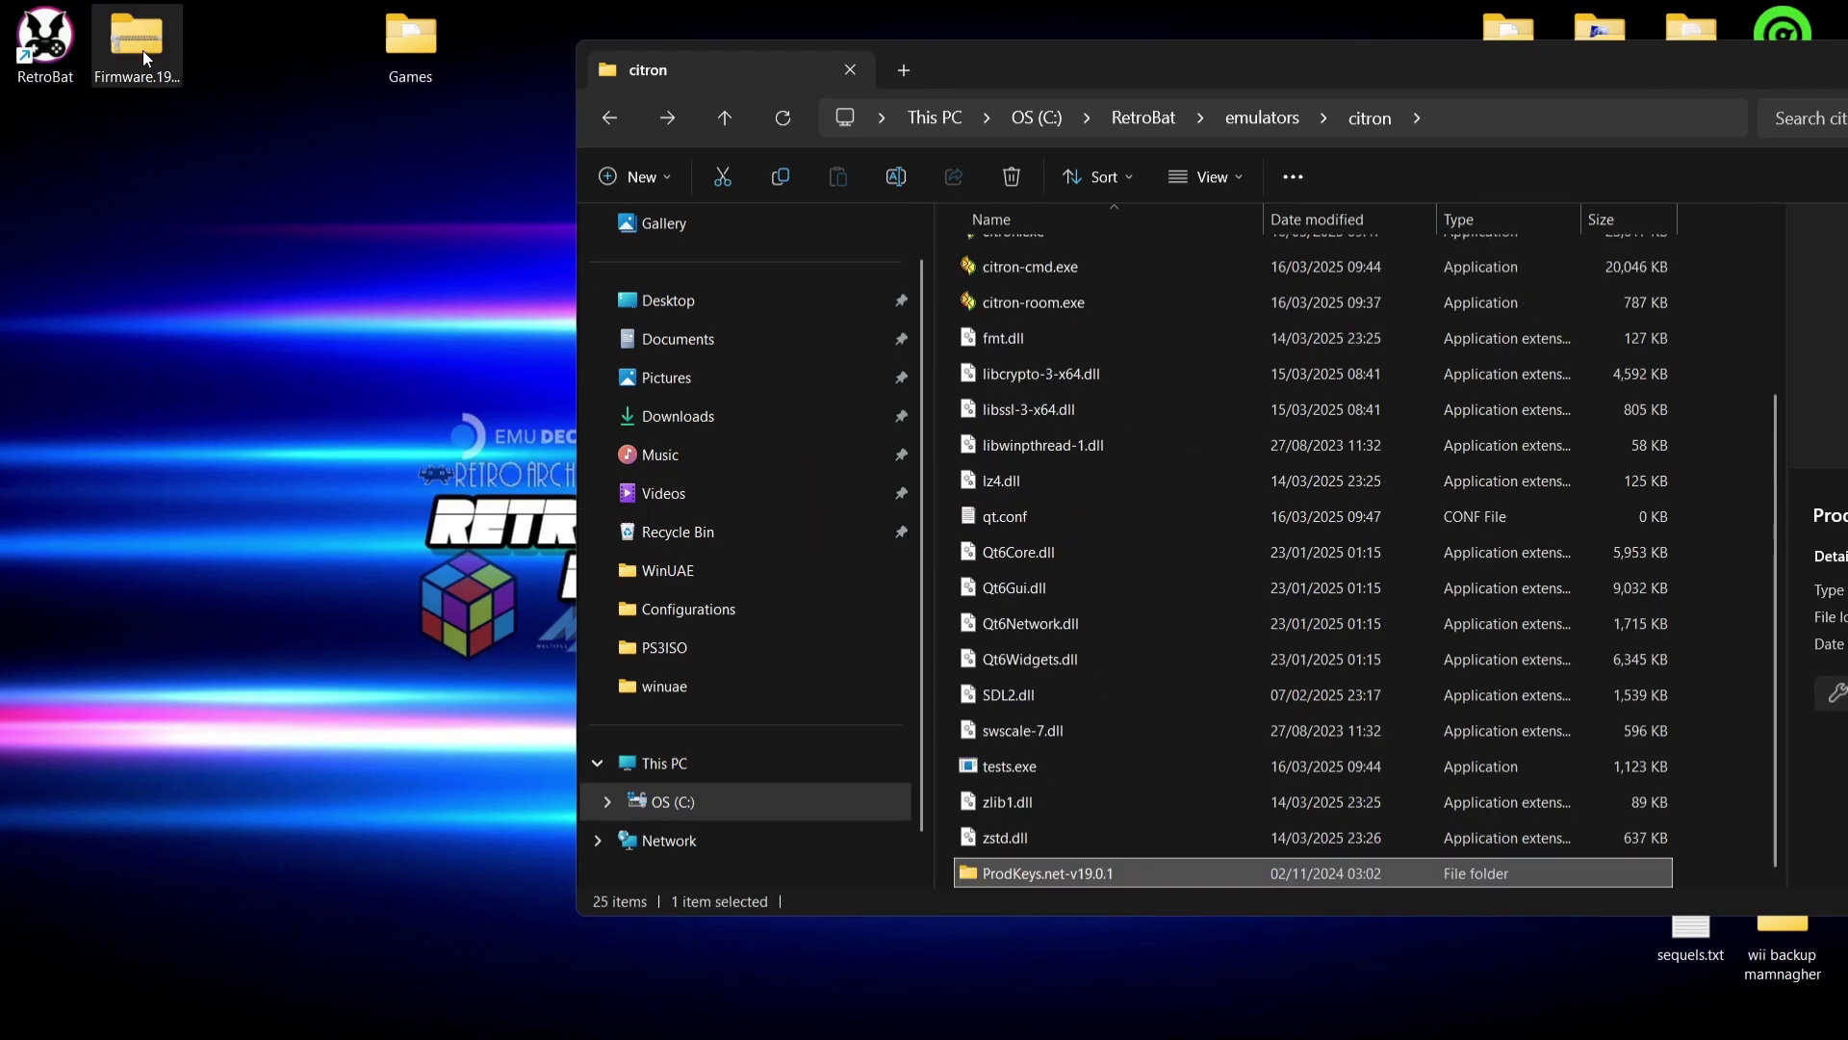
# Step: Create a desktop folder named 'Firmware' and move Firmware.19.0.1.zip into it
pyautogui.rightClick(148, 287)
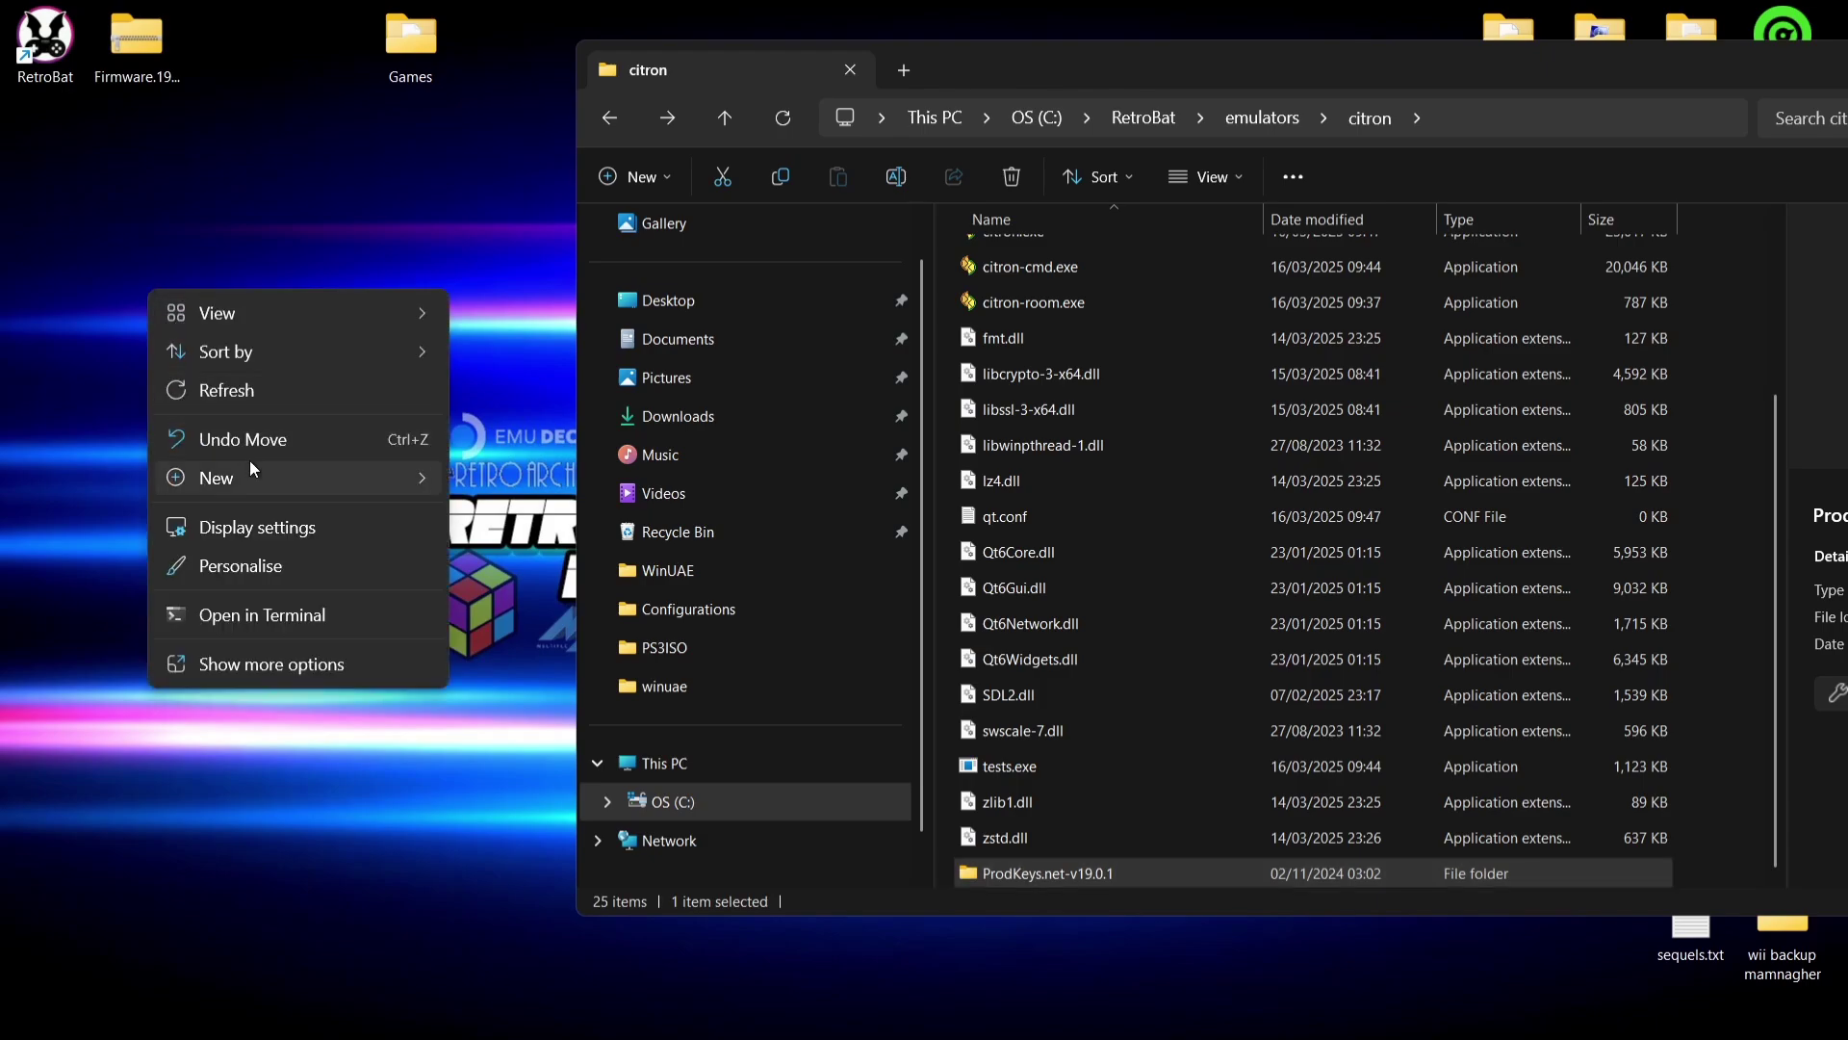
pyautogui.moveTo(250, 468)
pyautogui.click(535, 487)
pyautogui.write('Firmware')
pyautogui.press('Return')
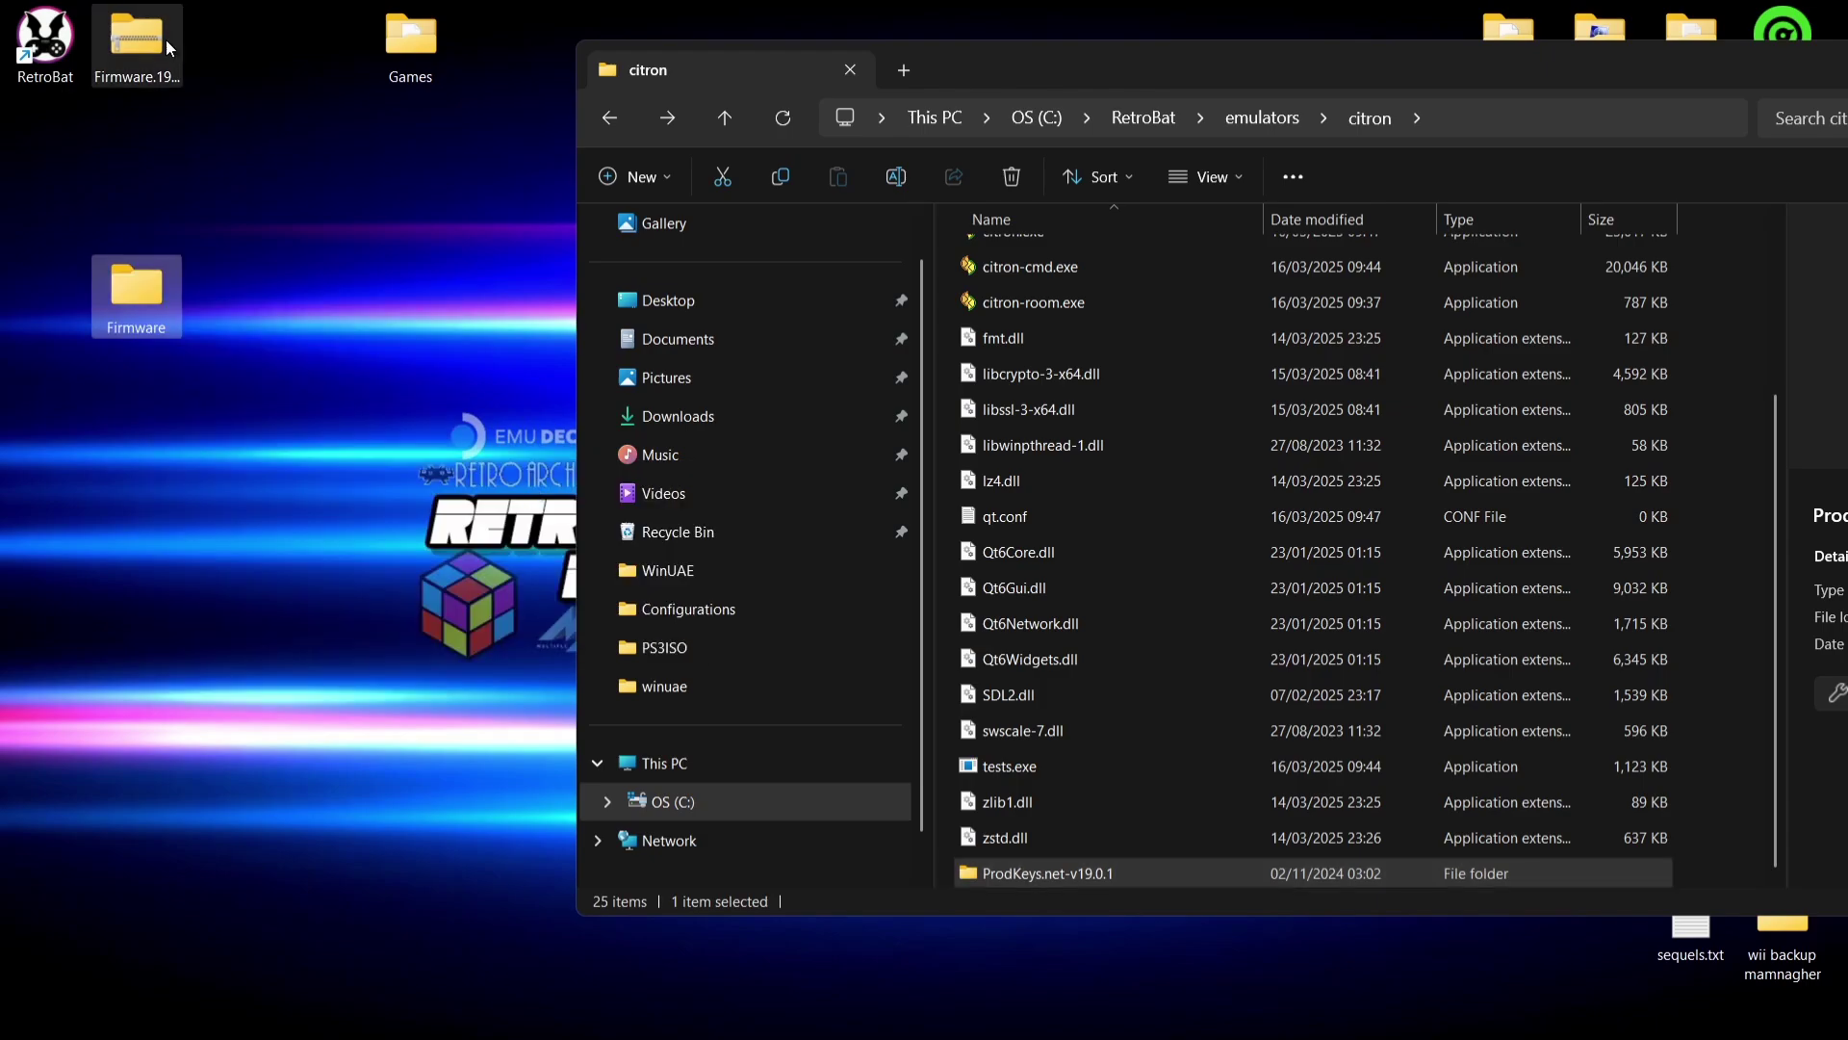
pyautogui.click(138, 42)
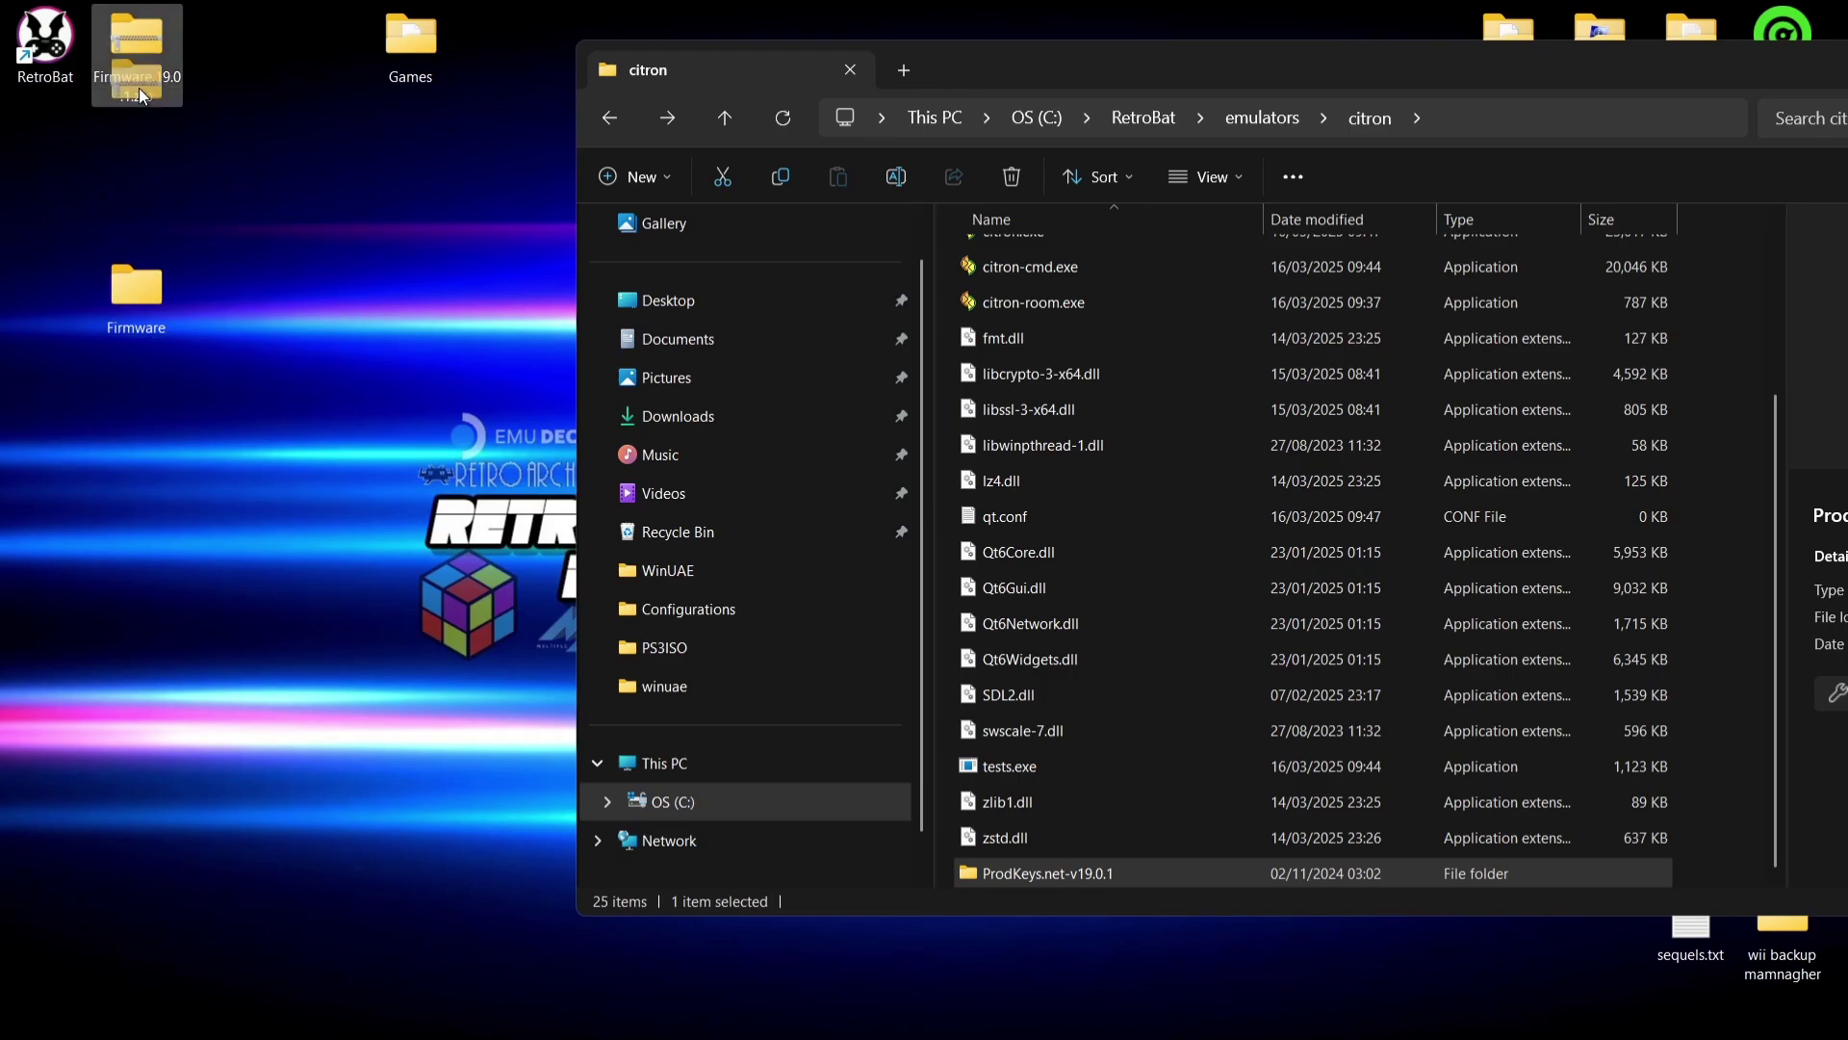
pyautogui.moveTo(142, 115); pyautogui.dragTo(143, 293)
# Step: Extract Firmware.19.0.1.zip inside the Firmware folder with WinRAR Extract Here
pyautogui.doubleClick(143, 293)
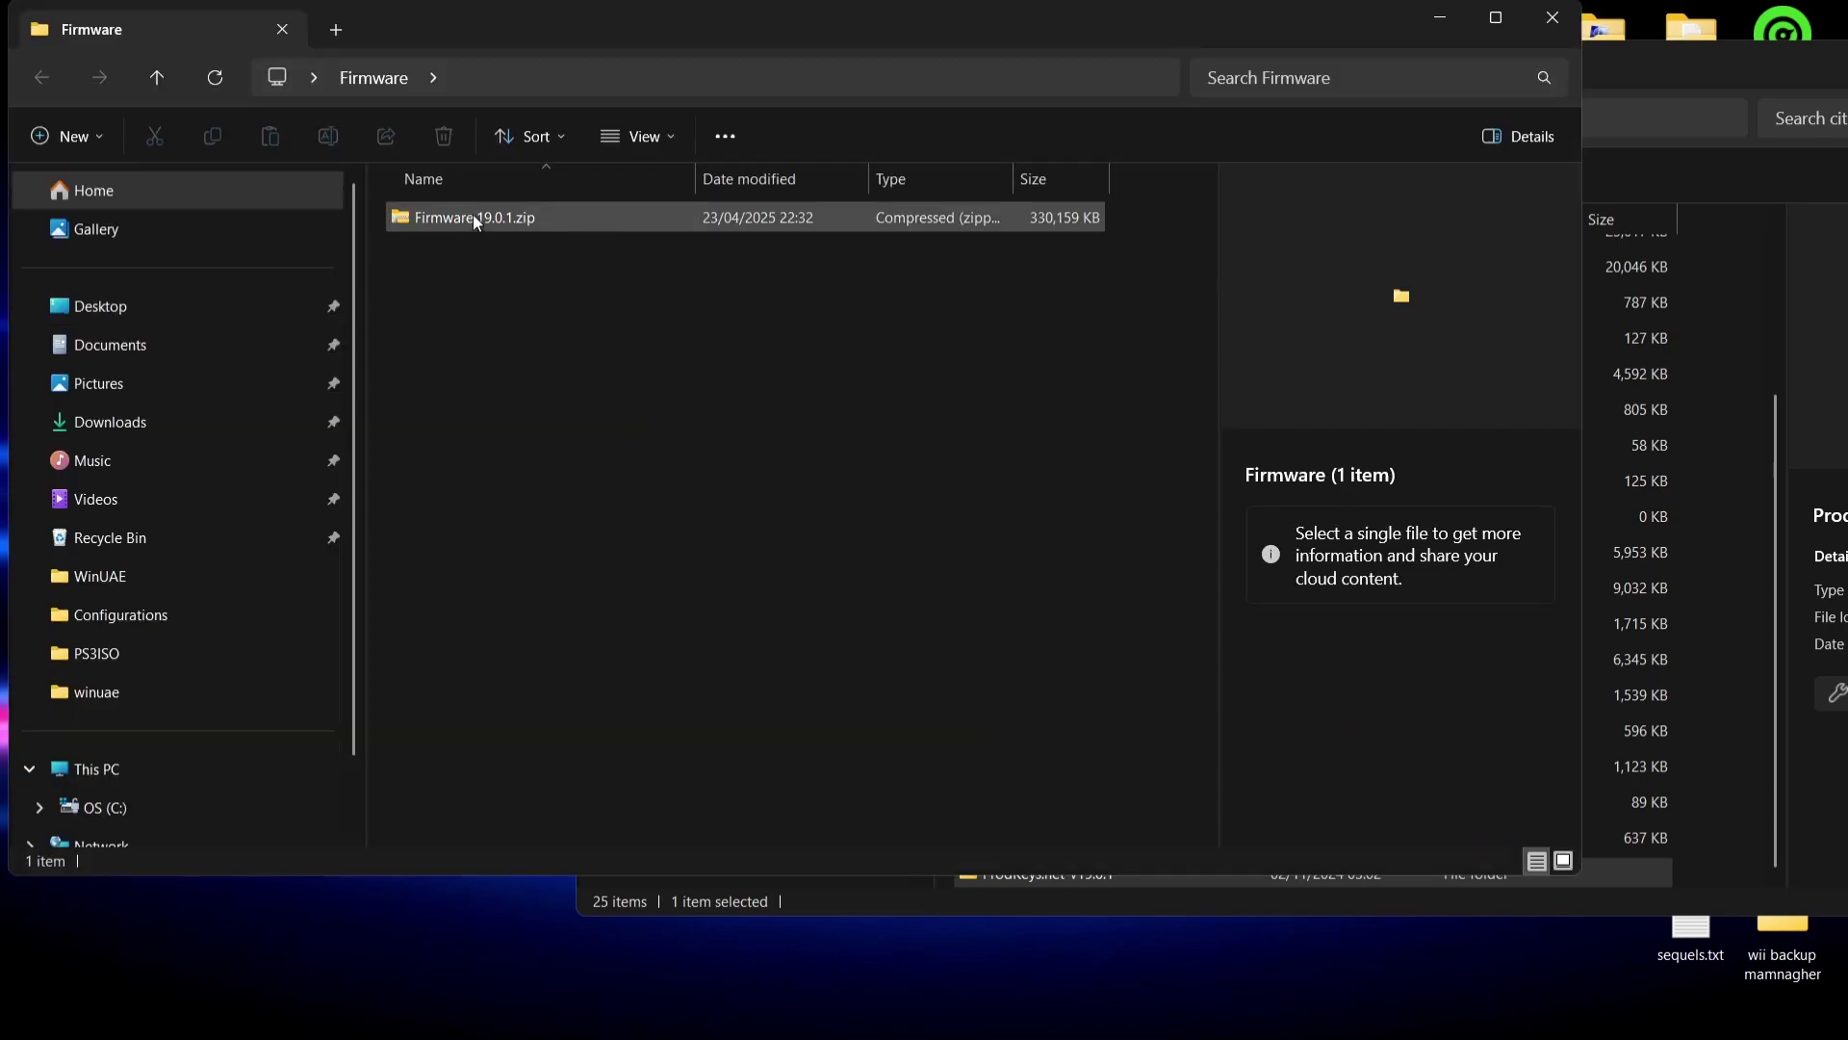
pyautogui.click(472, 214)
pyautogui.rightClick(471, 214)
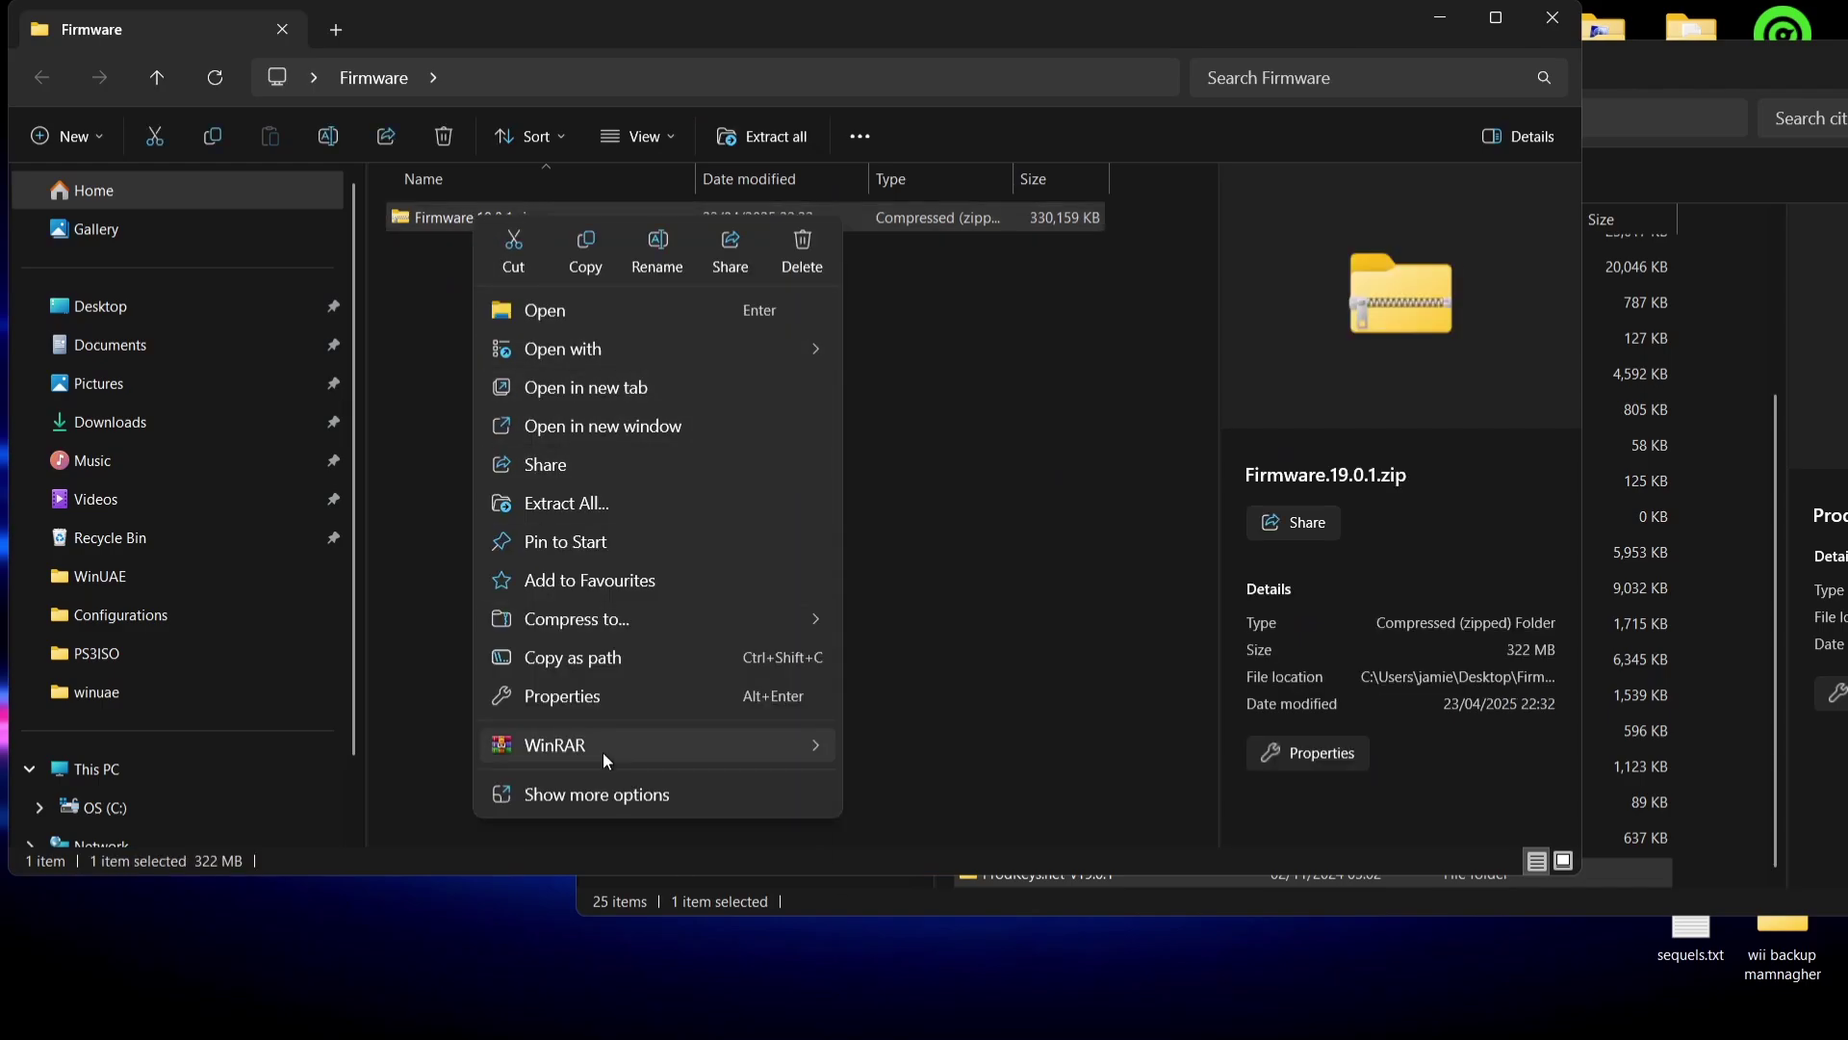
pyautogui.moveTo(602, 753)
pyautogui.click(943, 866)
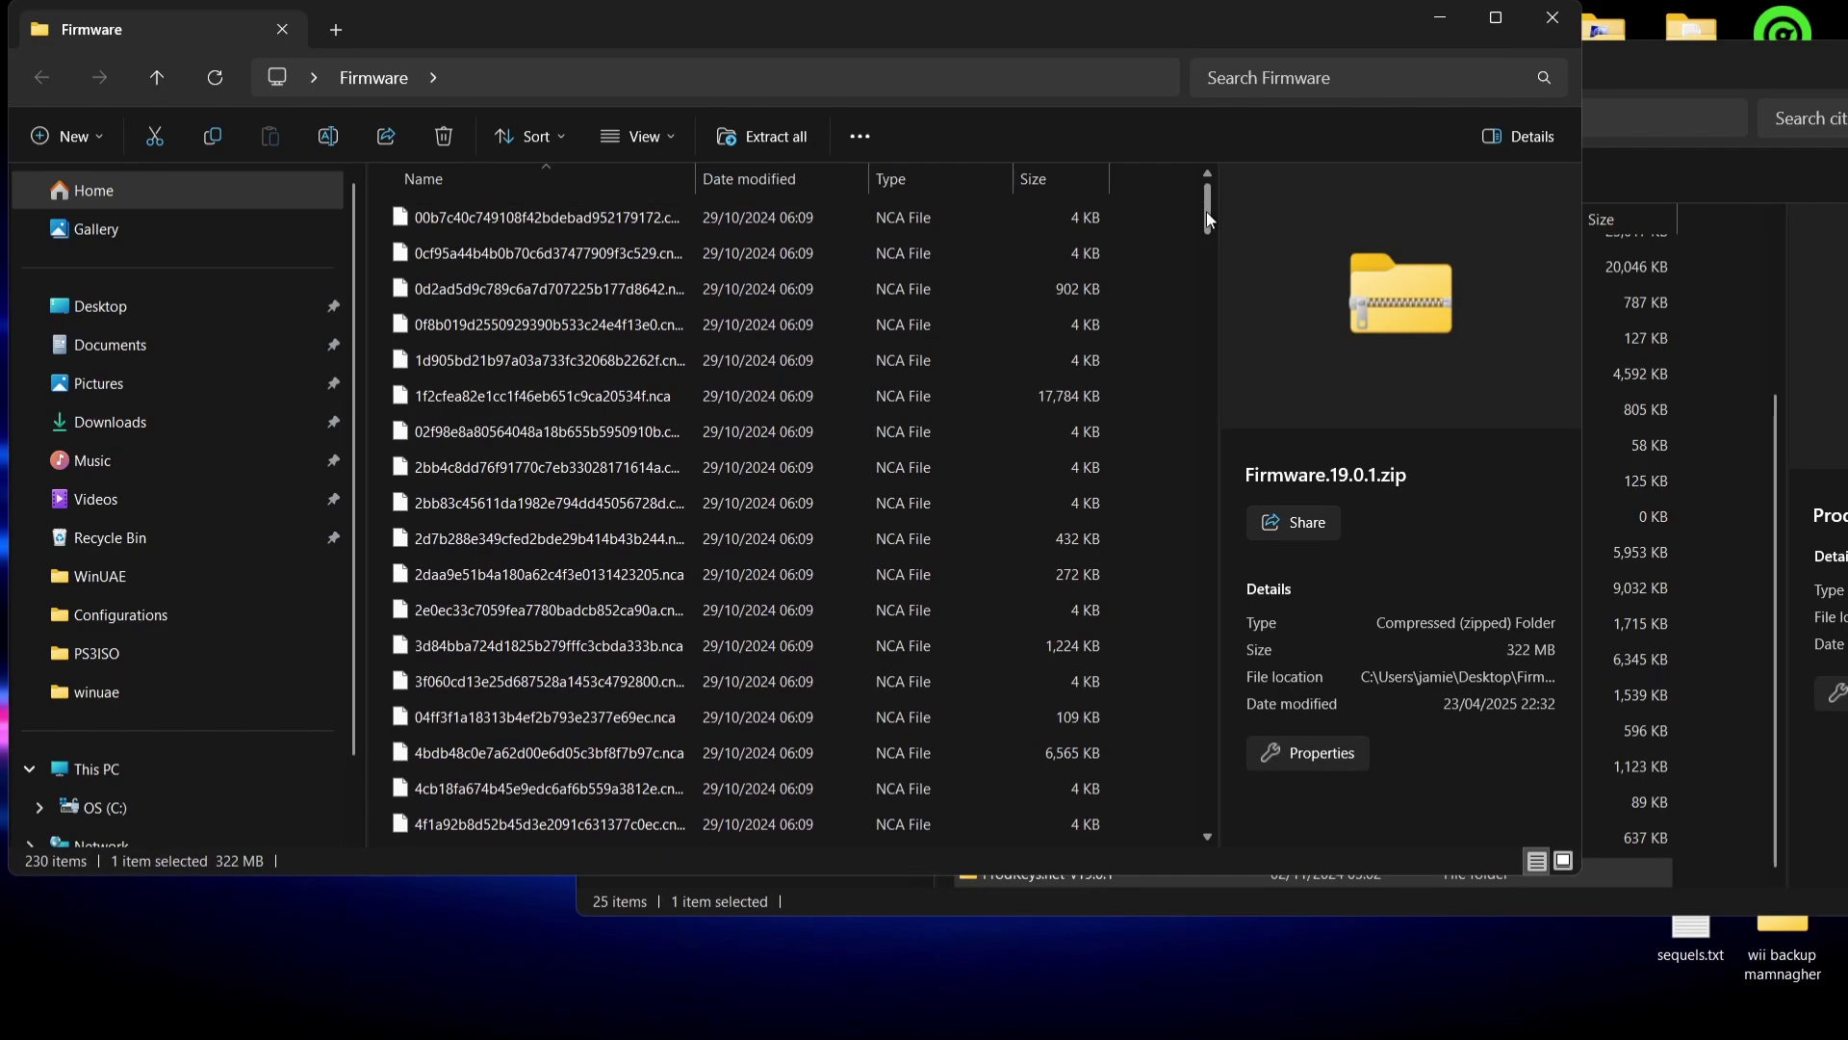
pyautogui.moveTo(1205, 212); pyautogui.dragTo(1232, 876)
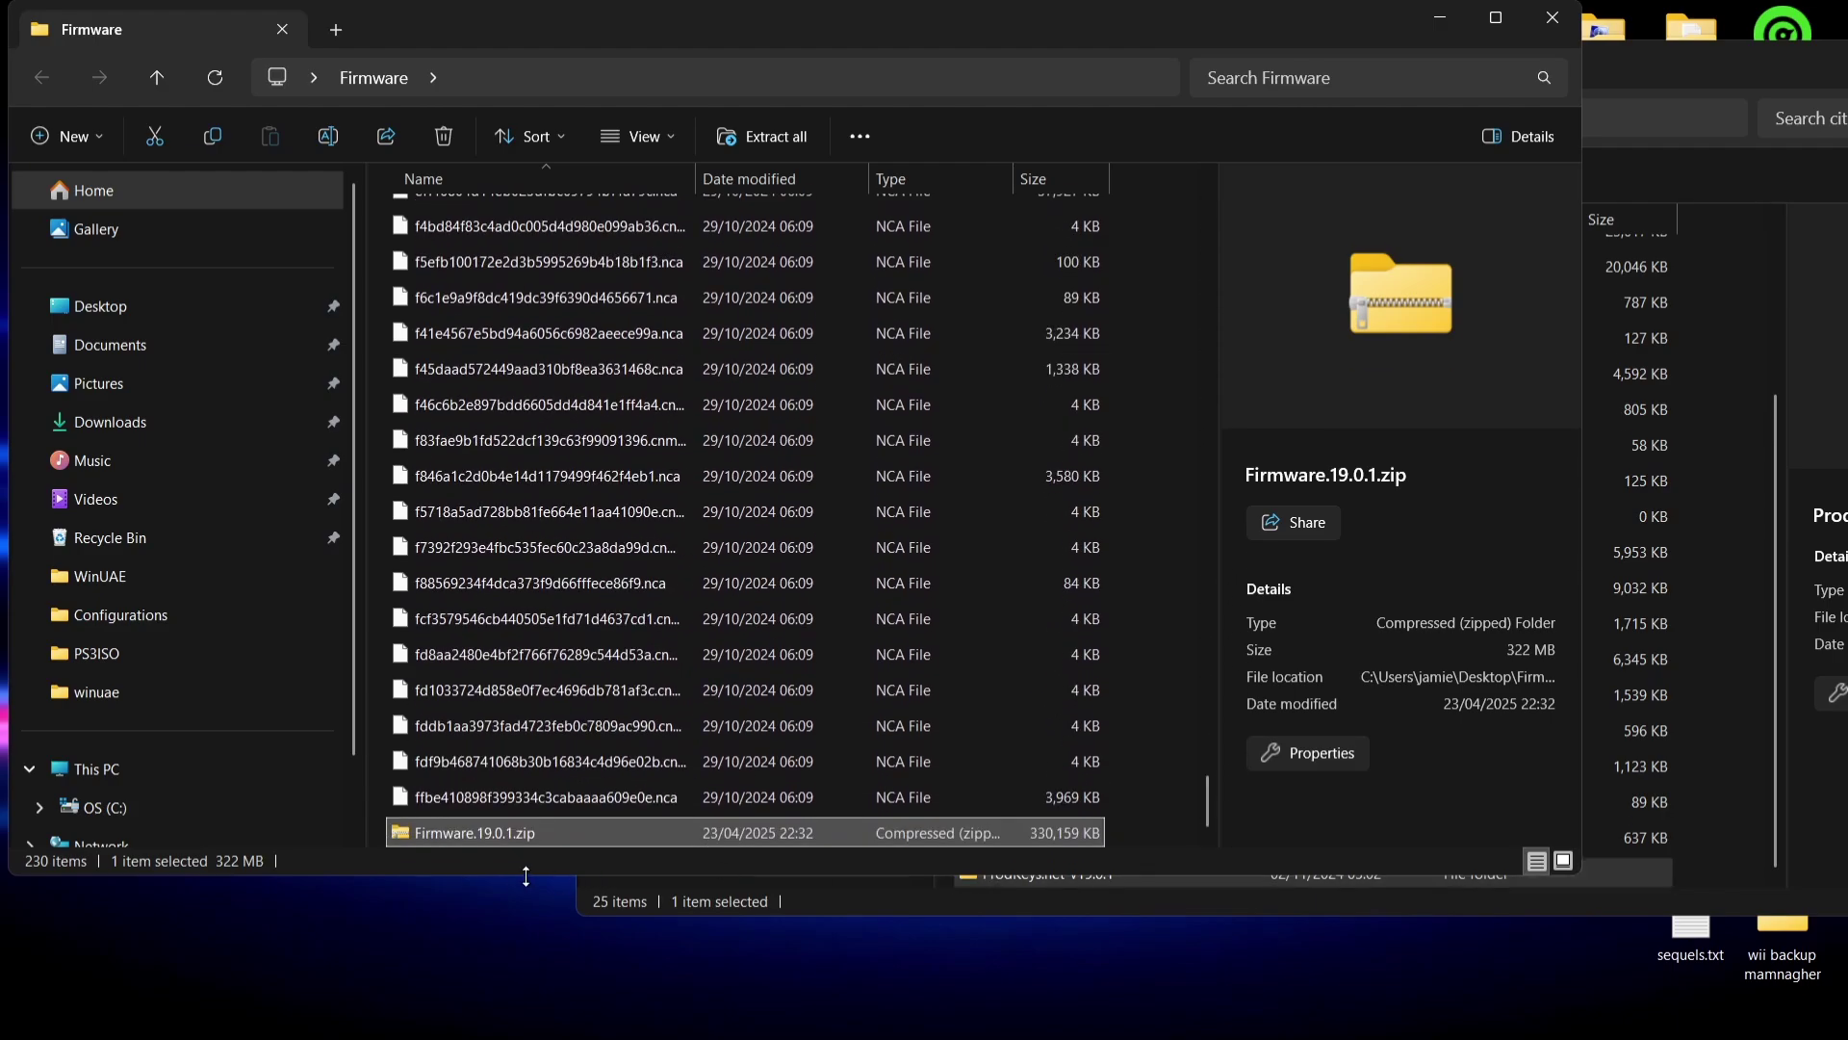
# Step: Delete the leftover firmware zip, close the Firmware window, and launch citron.exe
pyautogui.click(438, 146)
pyautogui.click(1553, 17)
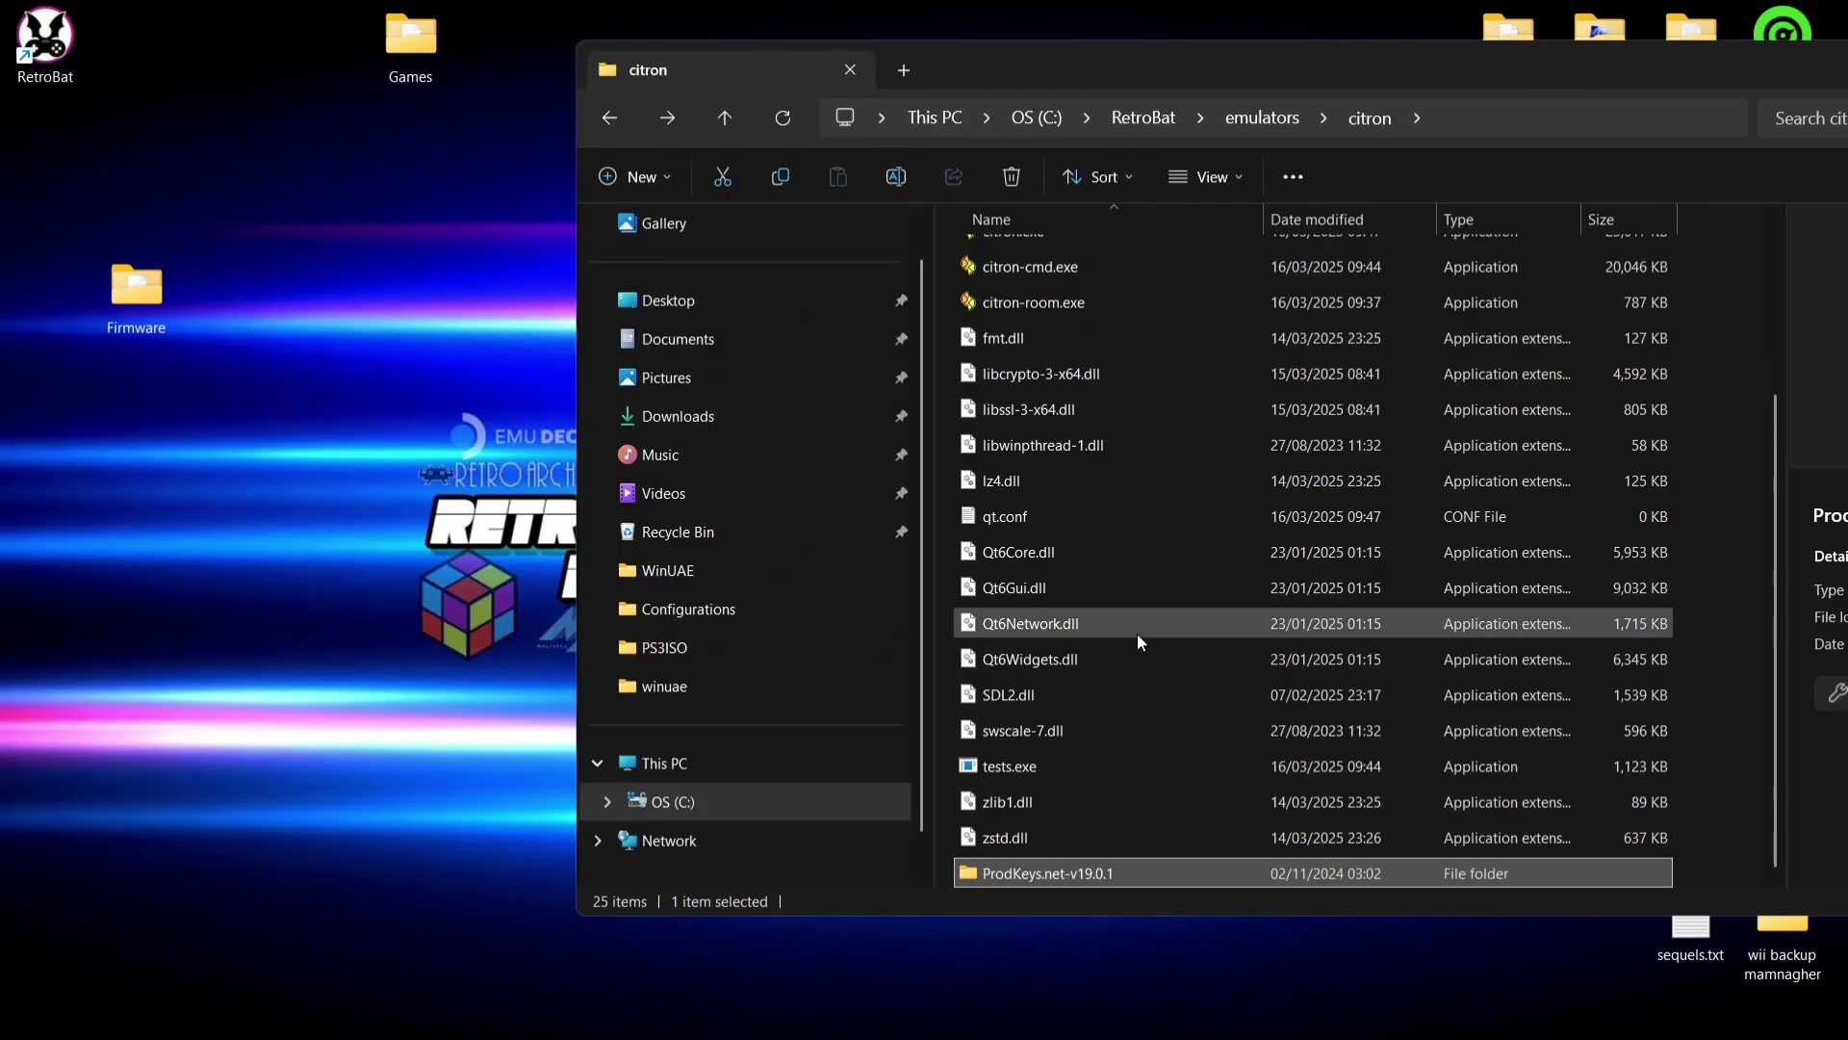
pyautogui.rightClick(1774, 462)
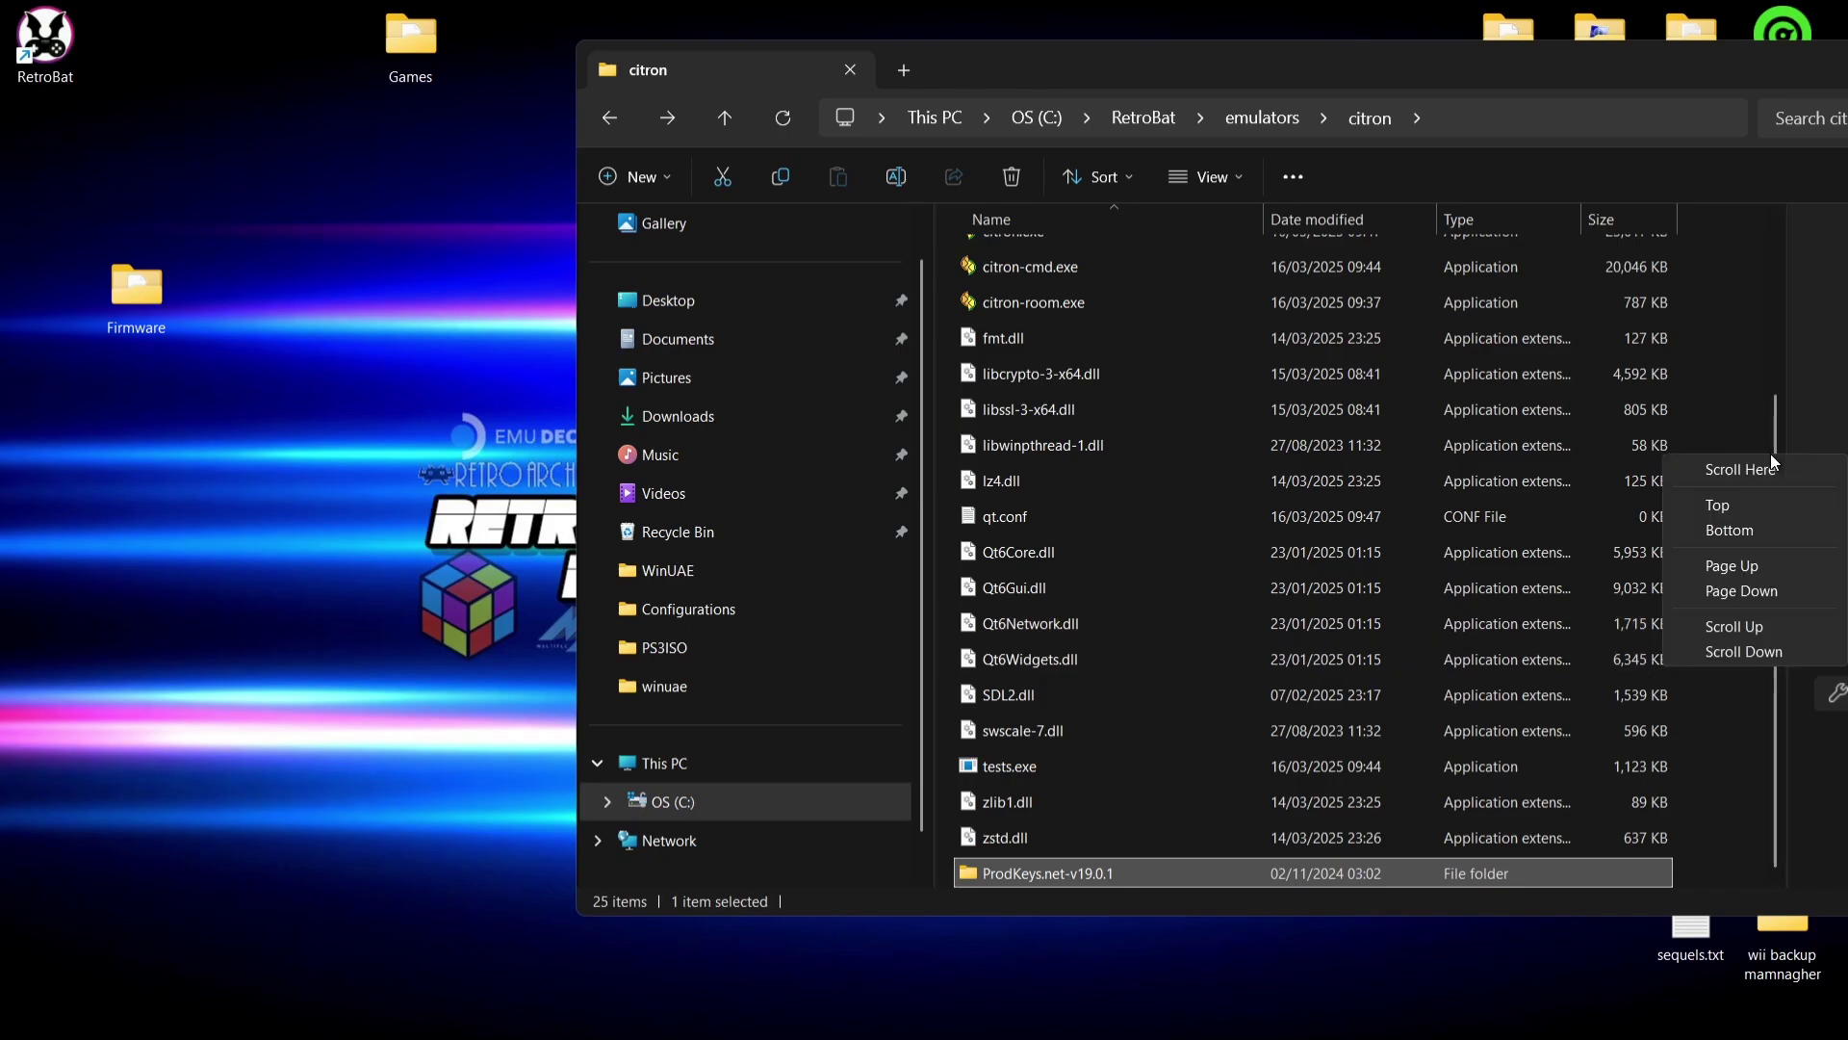
pyautogui.click(1776, 325)
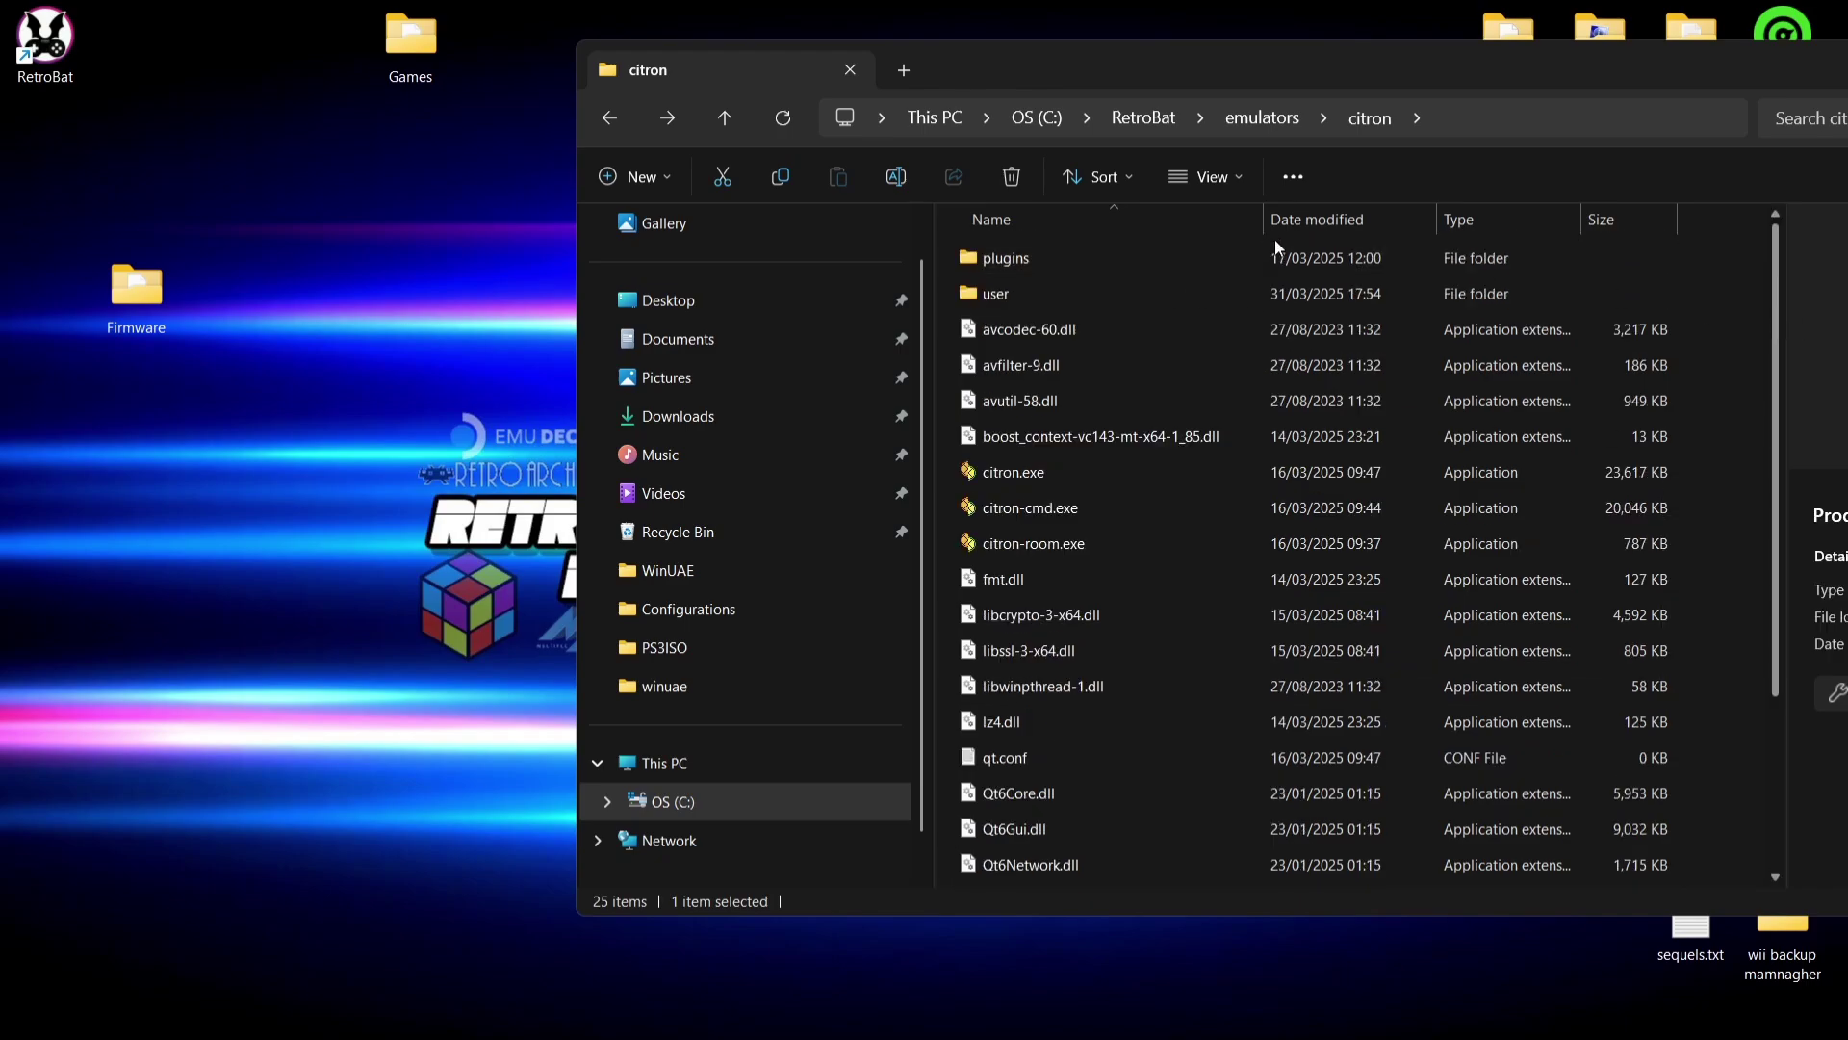
pyautogui.doubleClick(1087, 470)
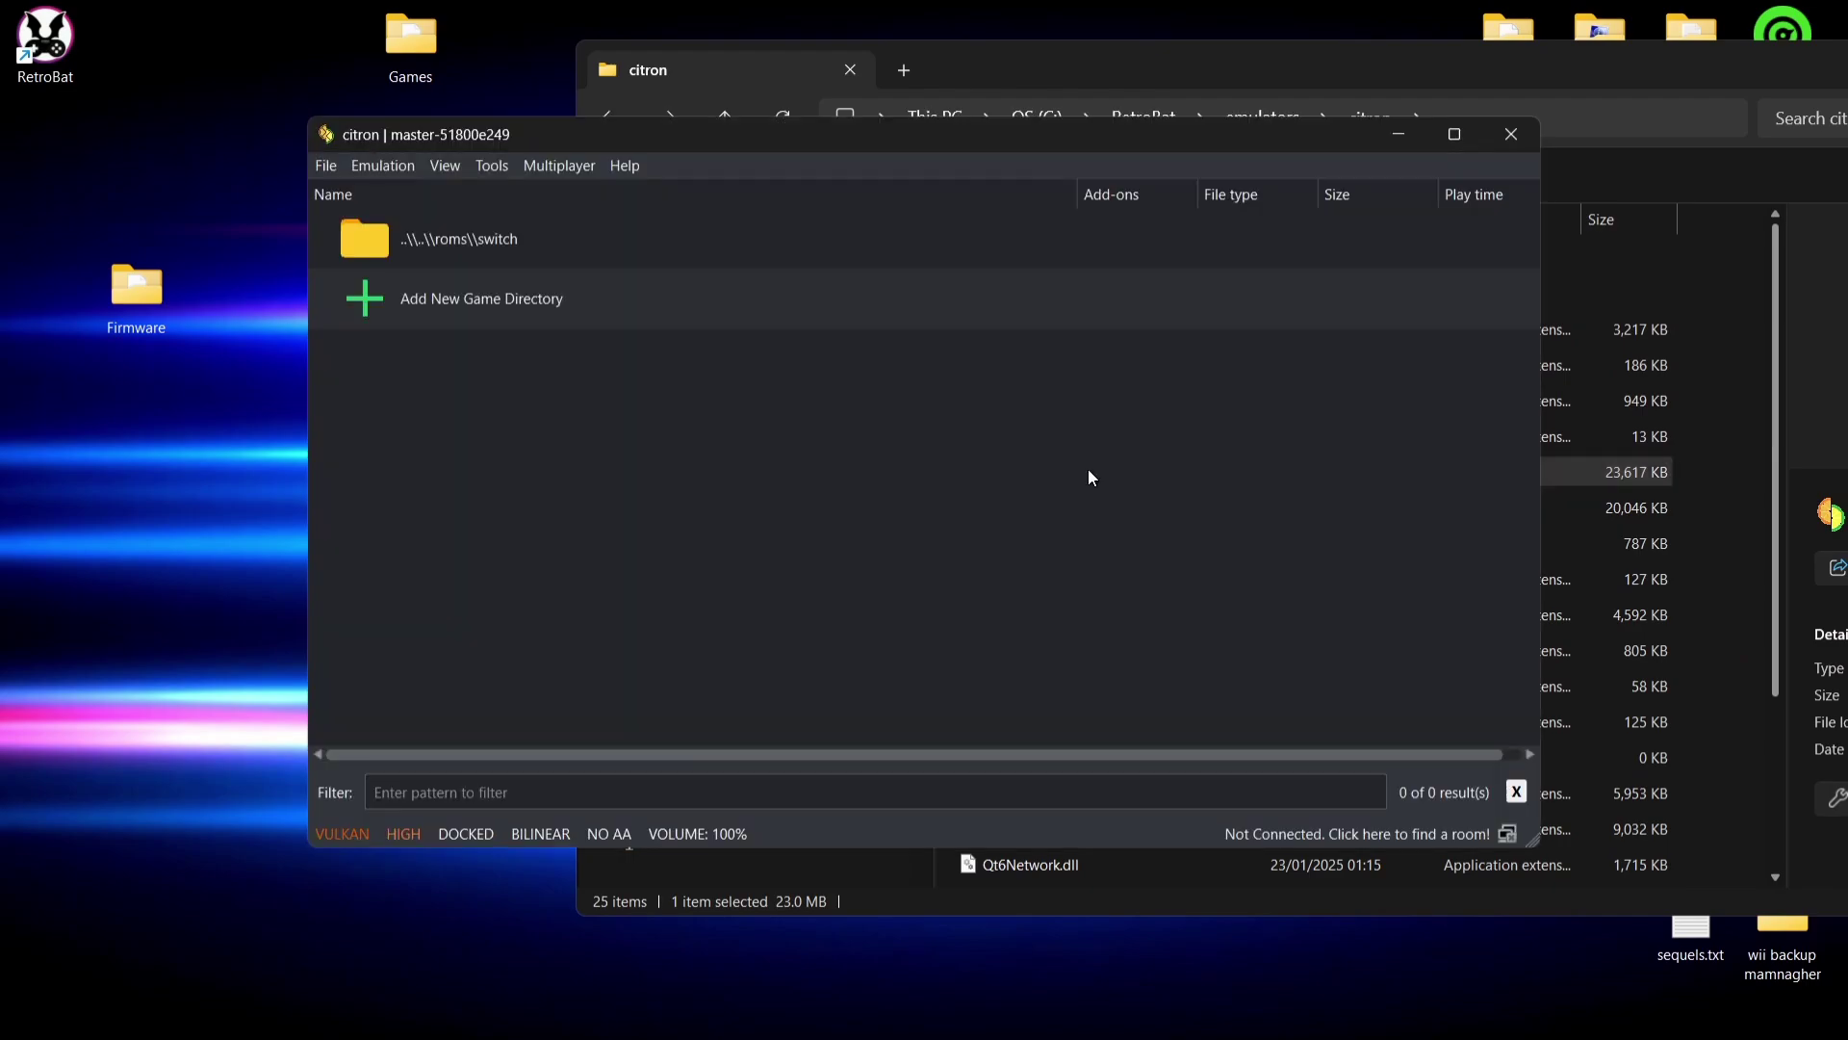
# Step: Start Install Decryption Keys and browse to C:\RetroBat\emulators
pyautogui.click(493, 167)
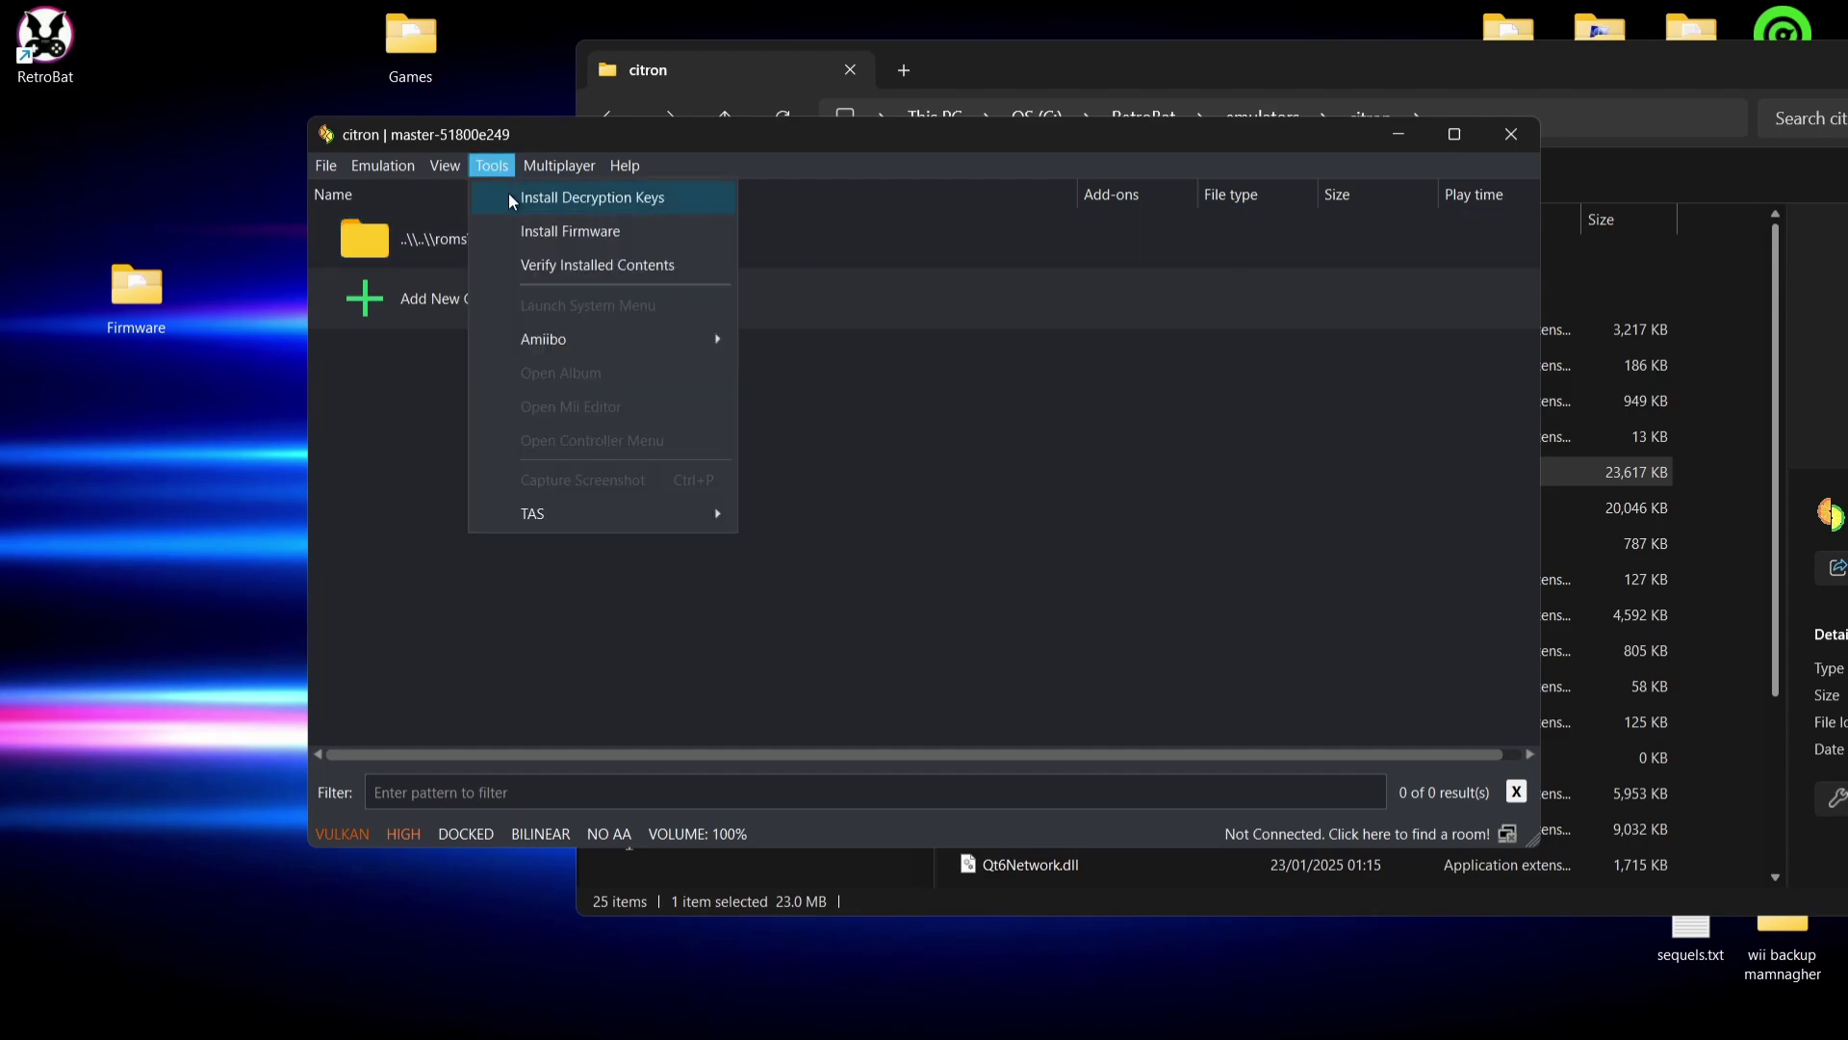
pyautogui.click(510, 196)
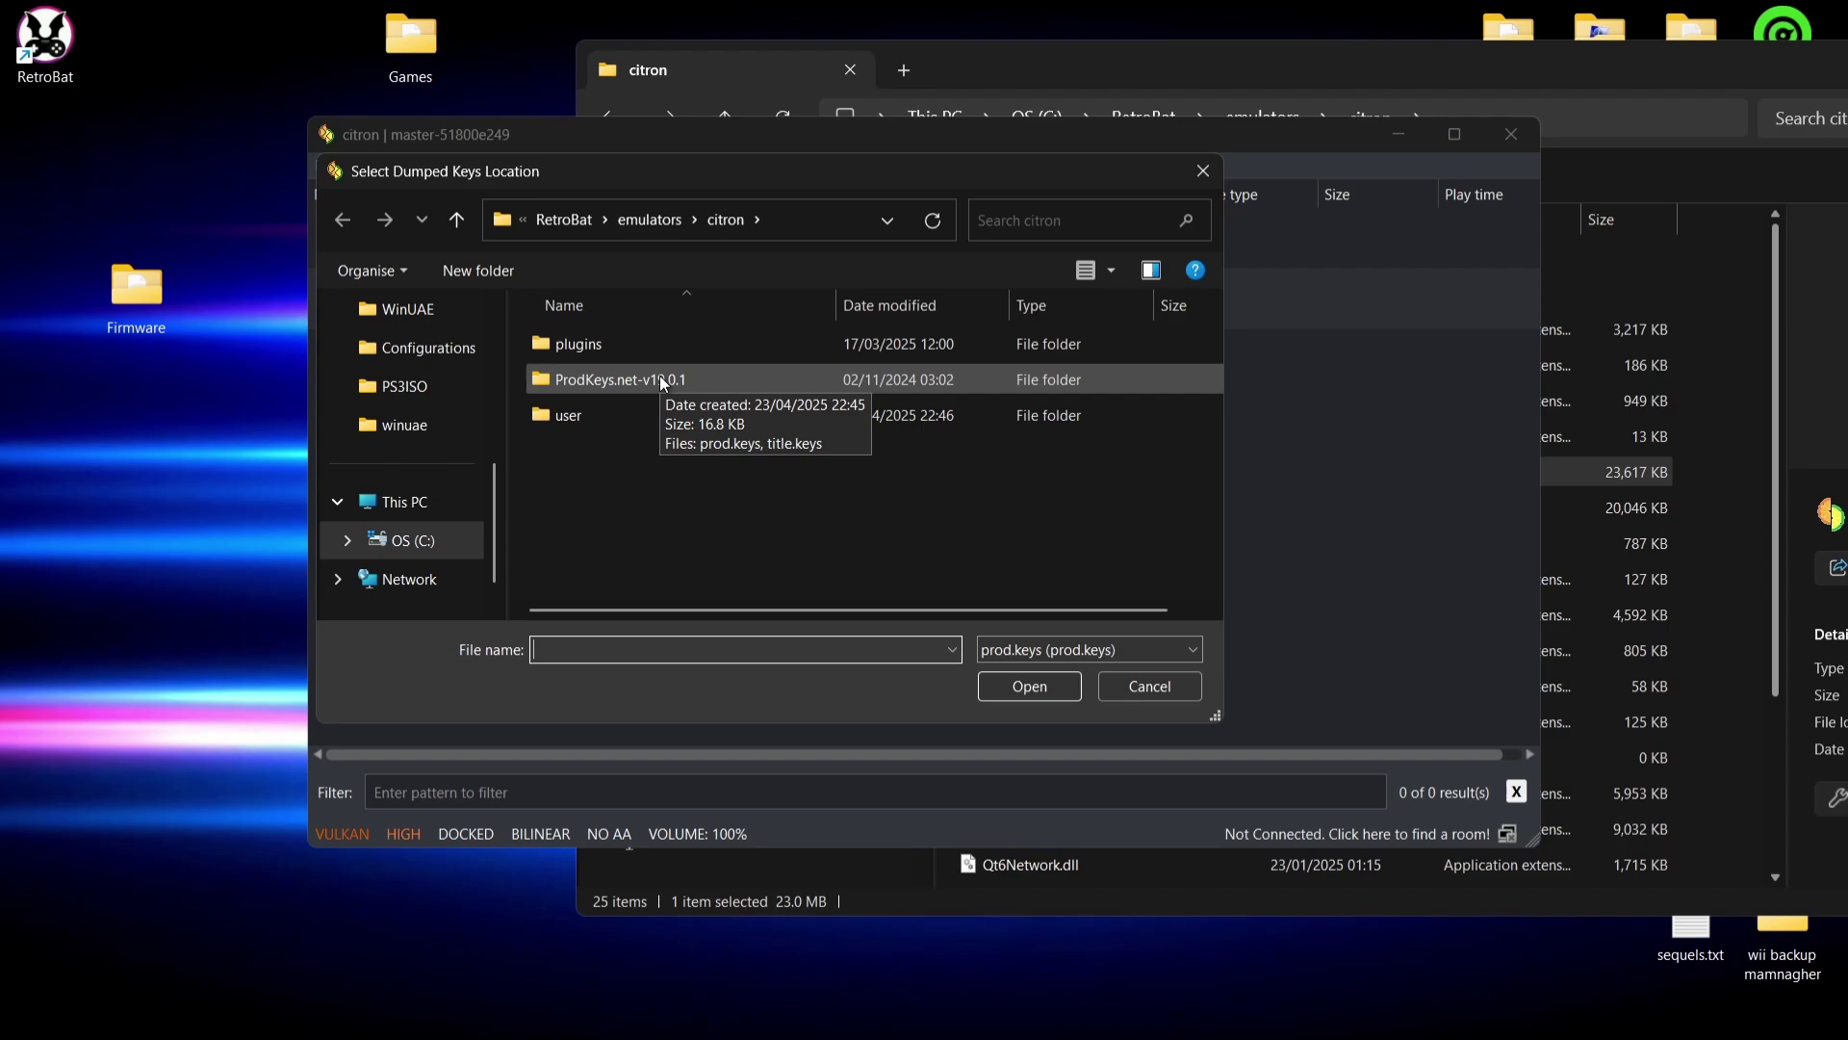
pyautogui.click(401, 540)
pyautogui.doubleClick(612, 584)
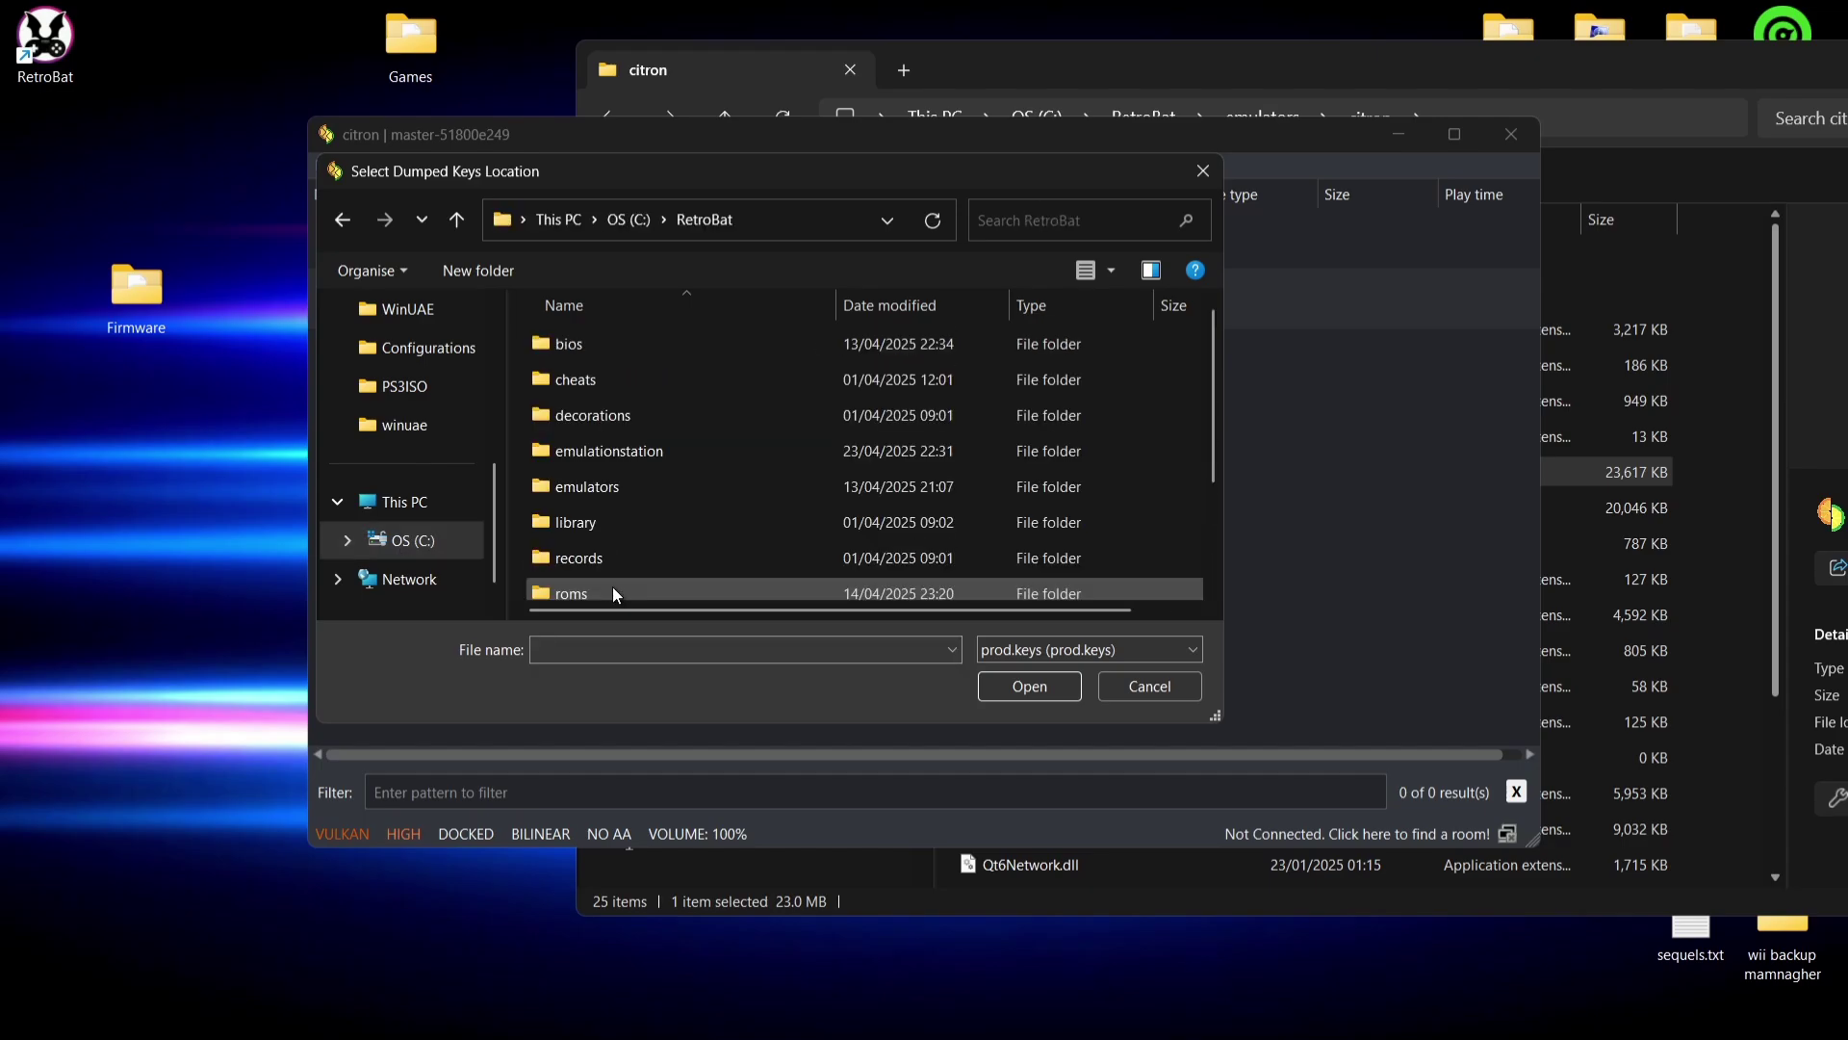
pyautogui.doubleClick(645, 478)
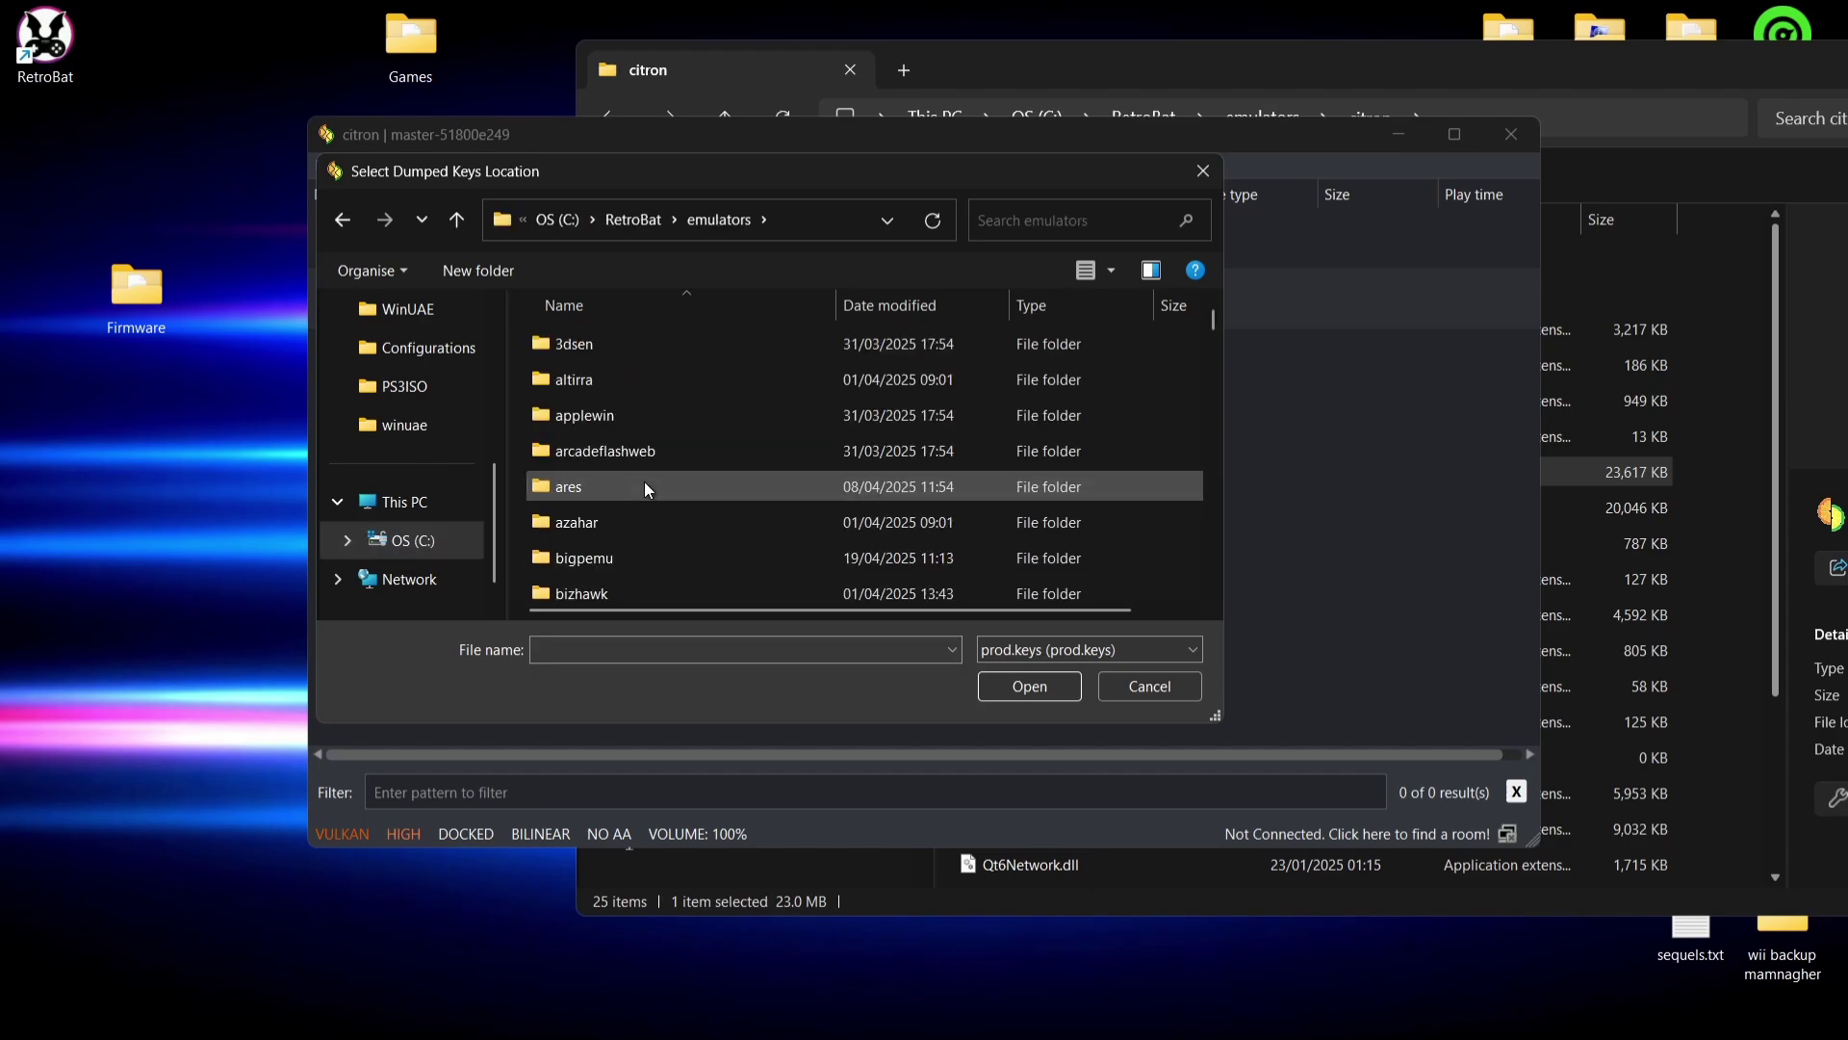
# Step: Install prod.keys from citron\ProdKeys.net-v19.0.1
pyautogui.click(1213, 590)
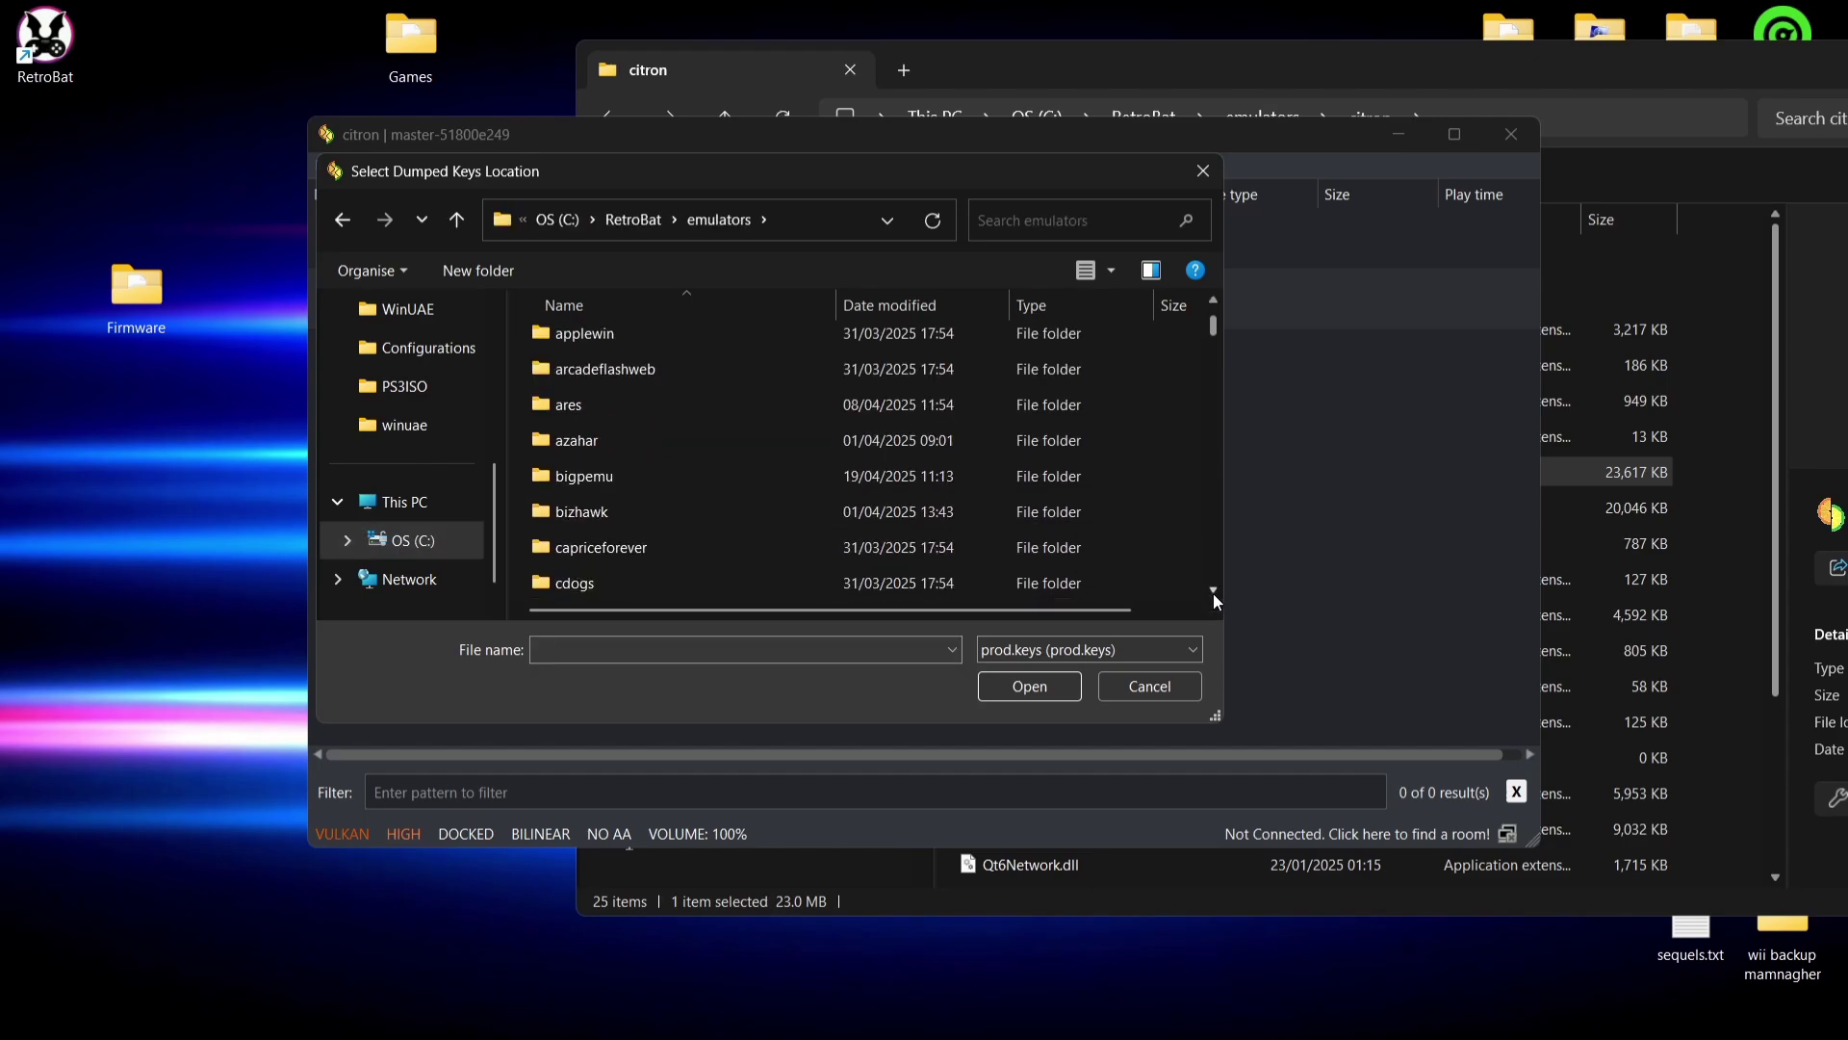
pyautogui.click(1213, 591)
pyautogui.click(1213, 591)
pyautogui.click(1212, 592)
pyautogui.click(1213, 591)
pyautogui.click(1213, 591)
pyautogui.click(703, 545)
pyautogui.doubleClick(704, 544)
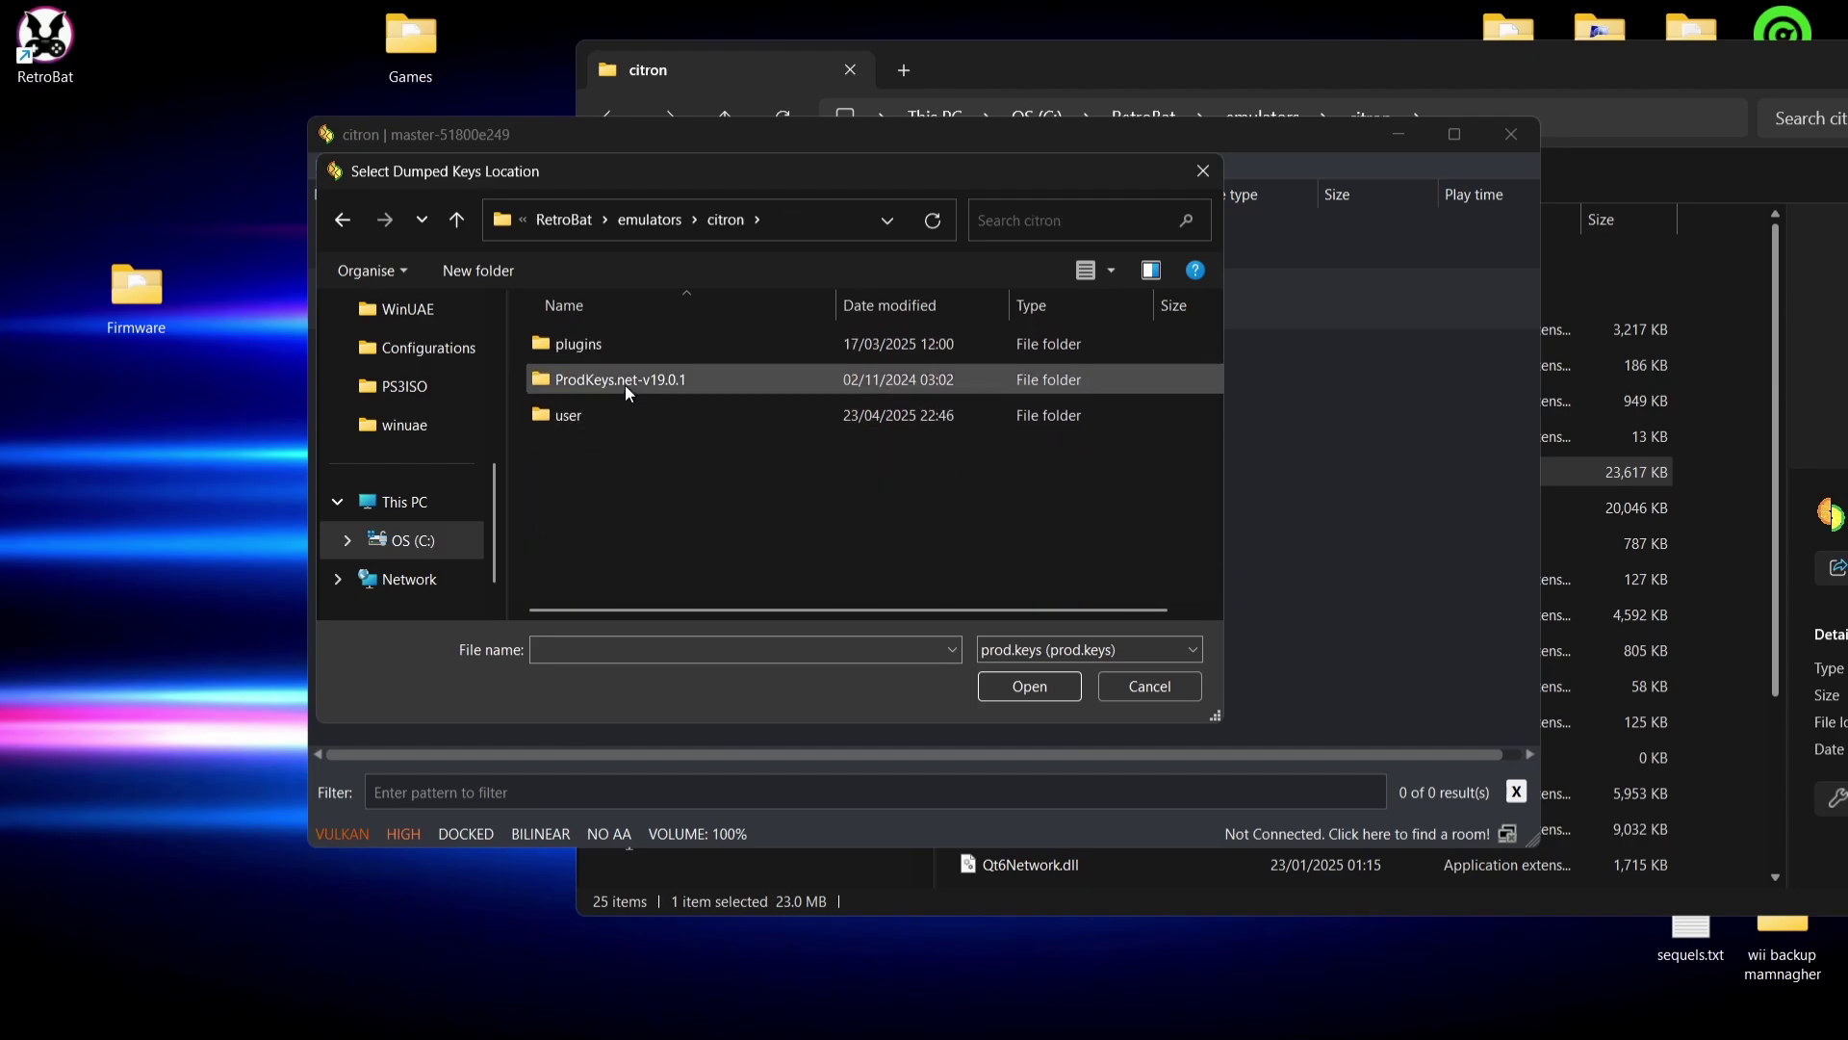
pyautogui.doubleClick(718, 377)
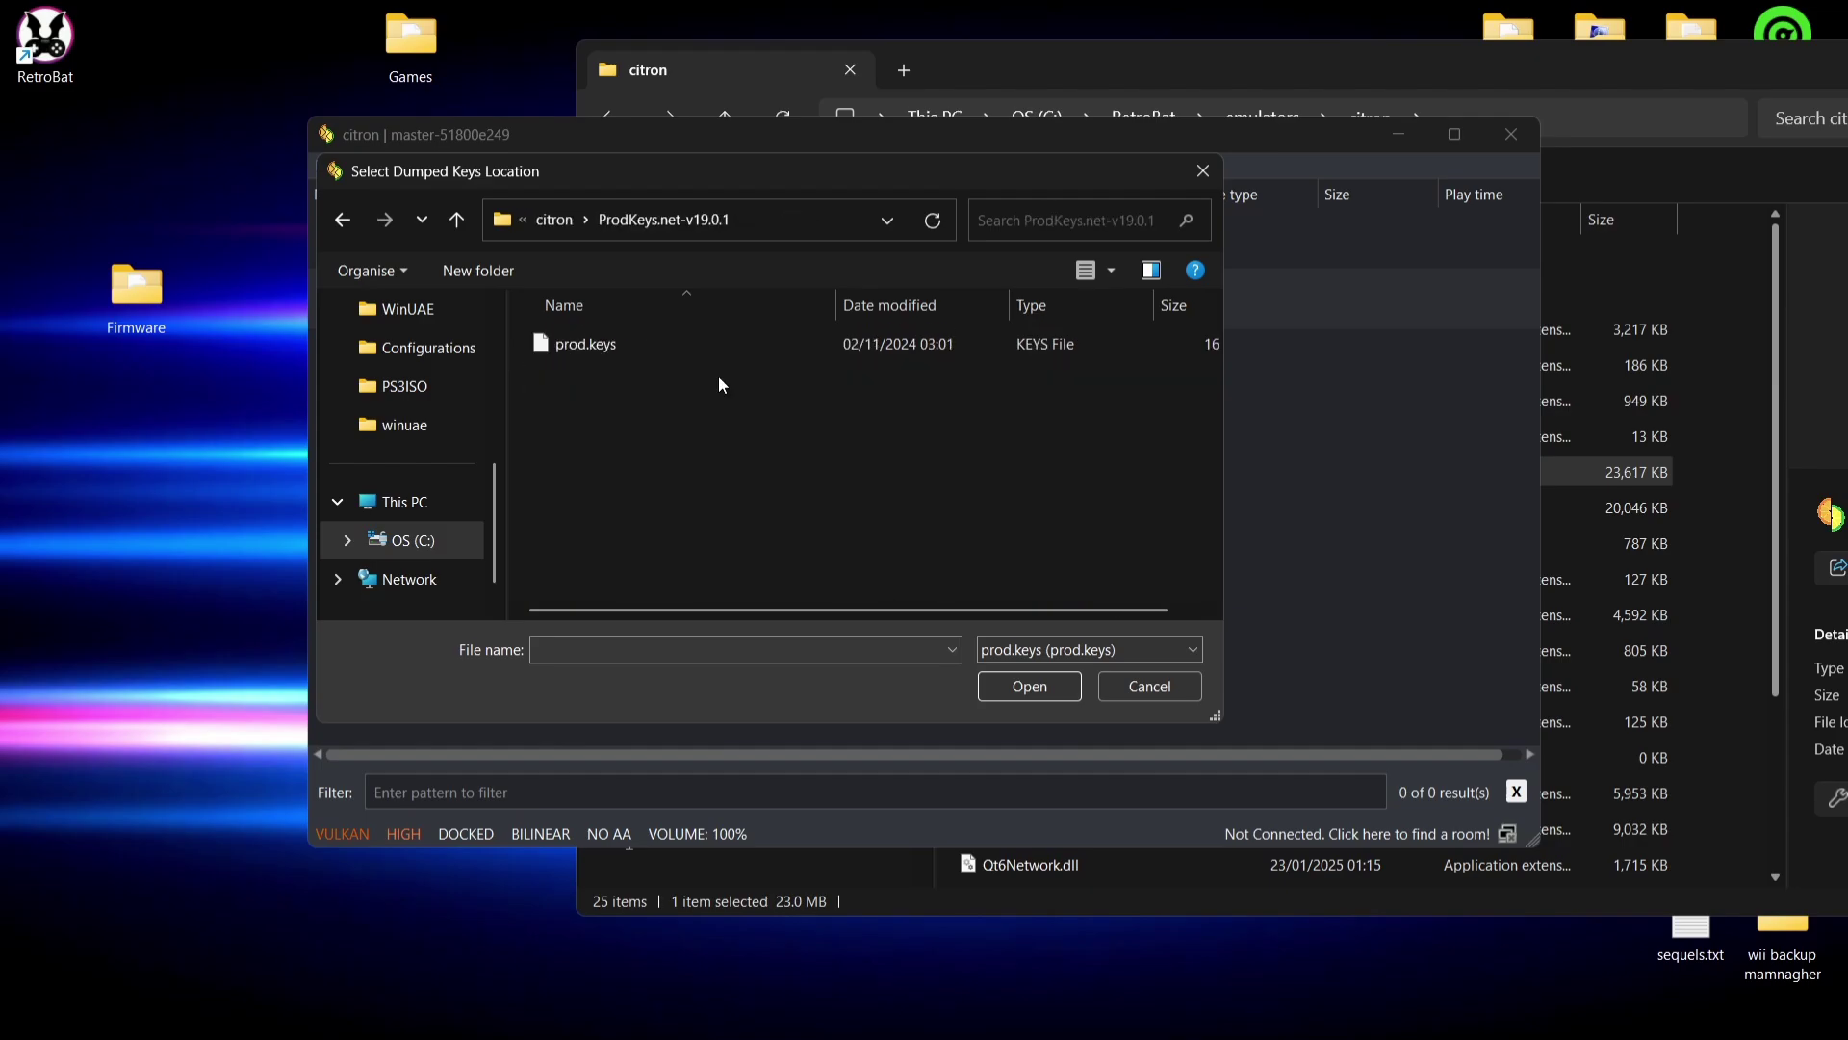
pyautogui.doubleClick(630, 350)
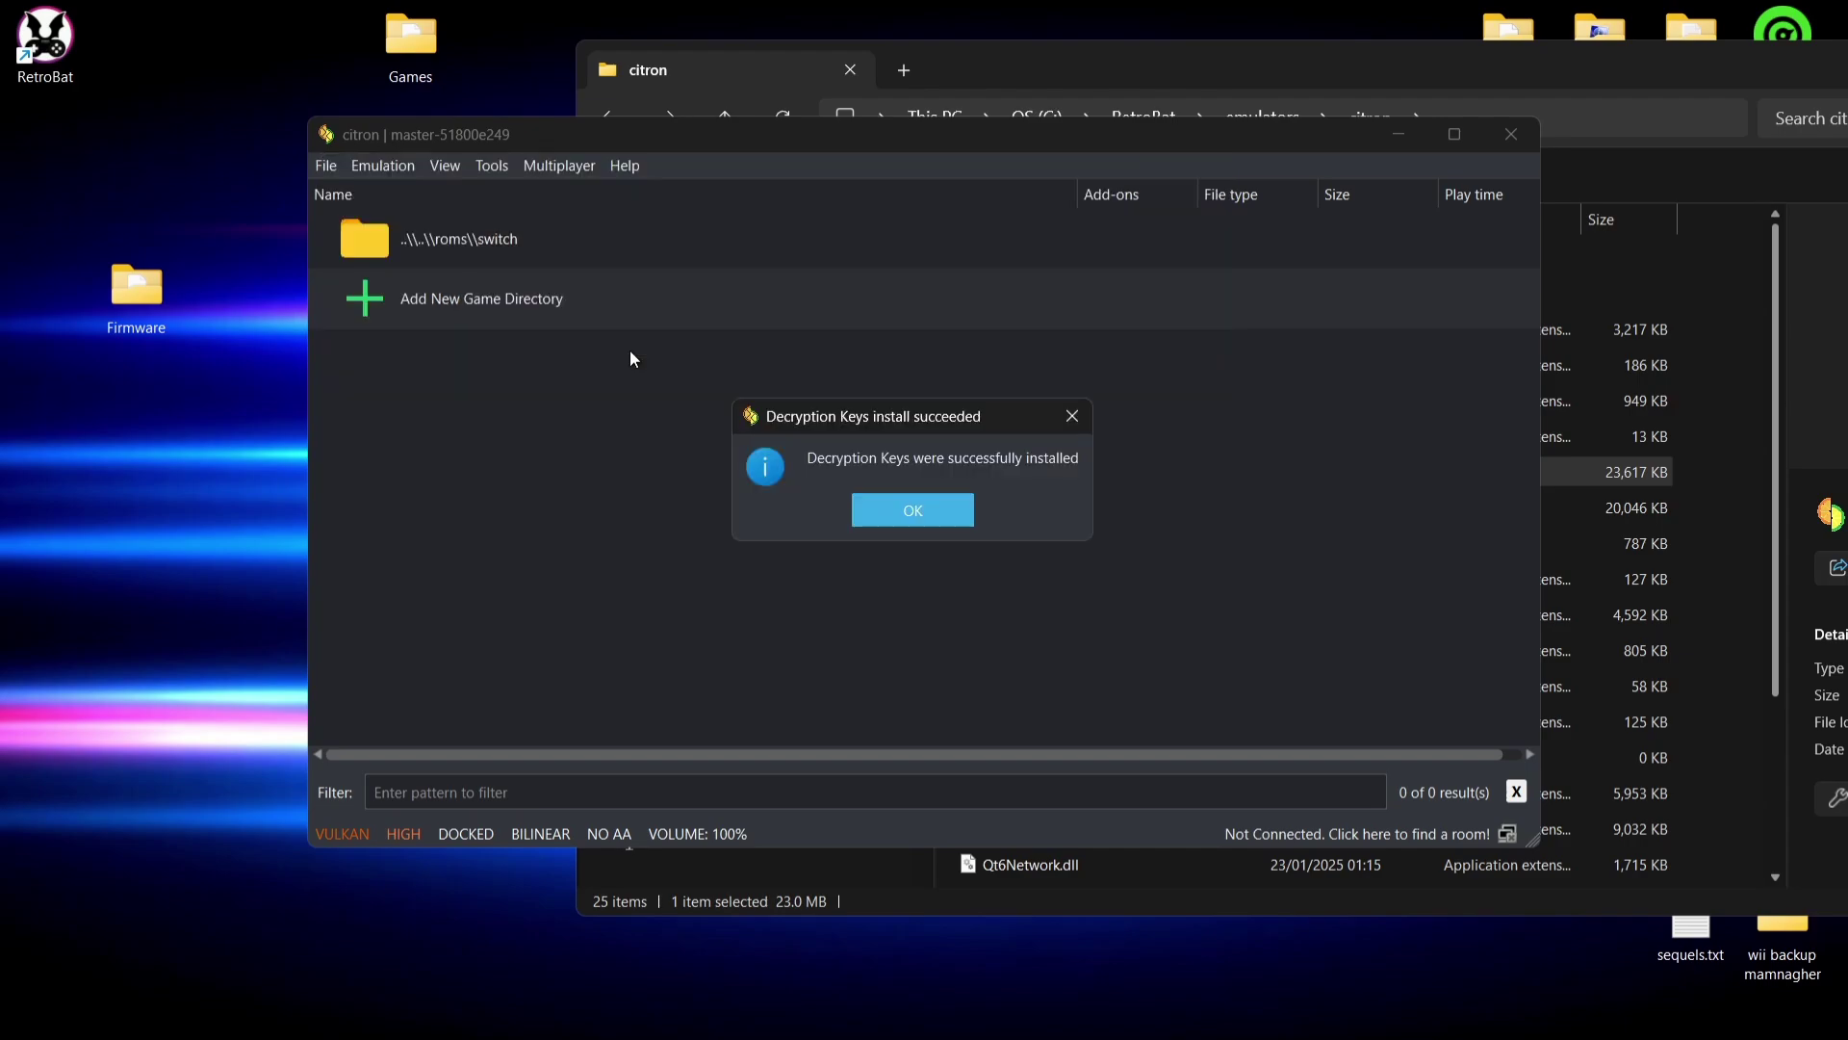
# Step: Dismiss the keys confirmation and move the desktop Firmware folder into the citron folder
pyautogui.click(914, 525)
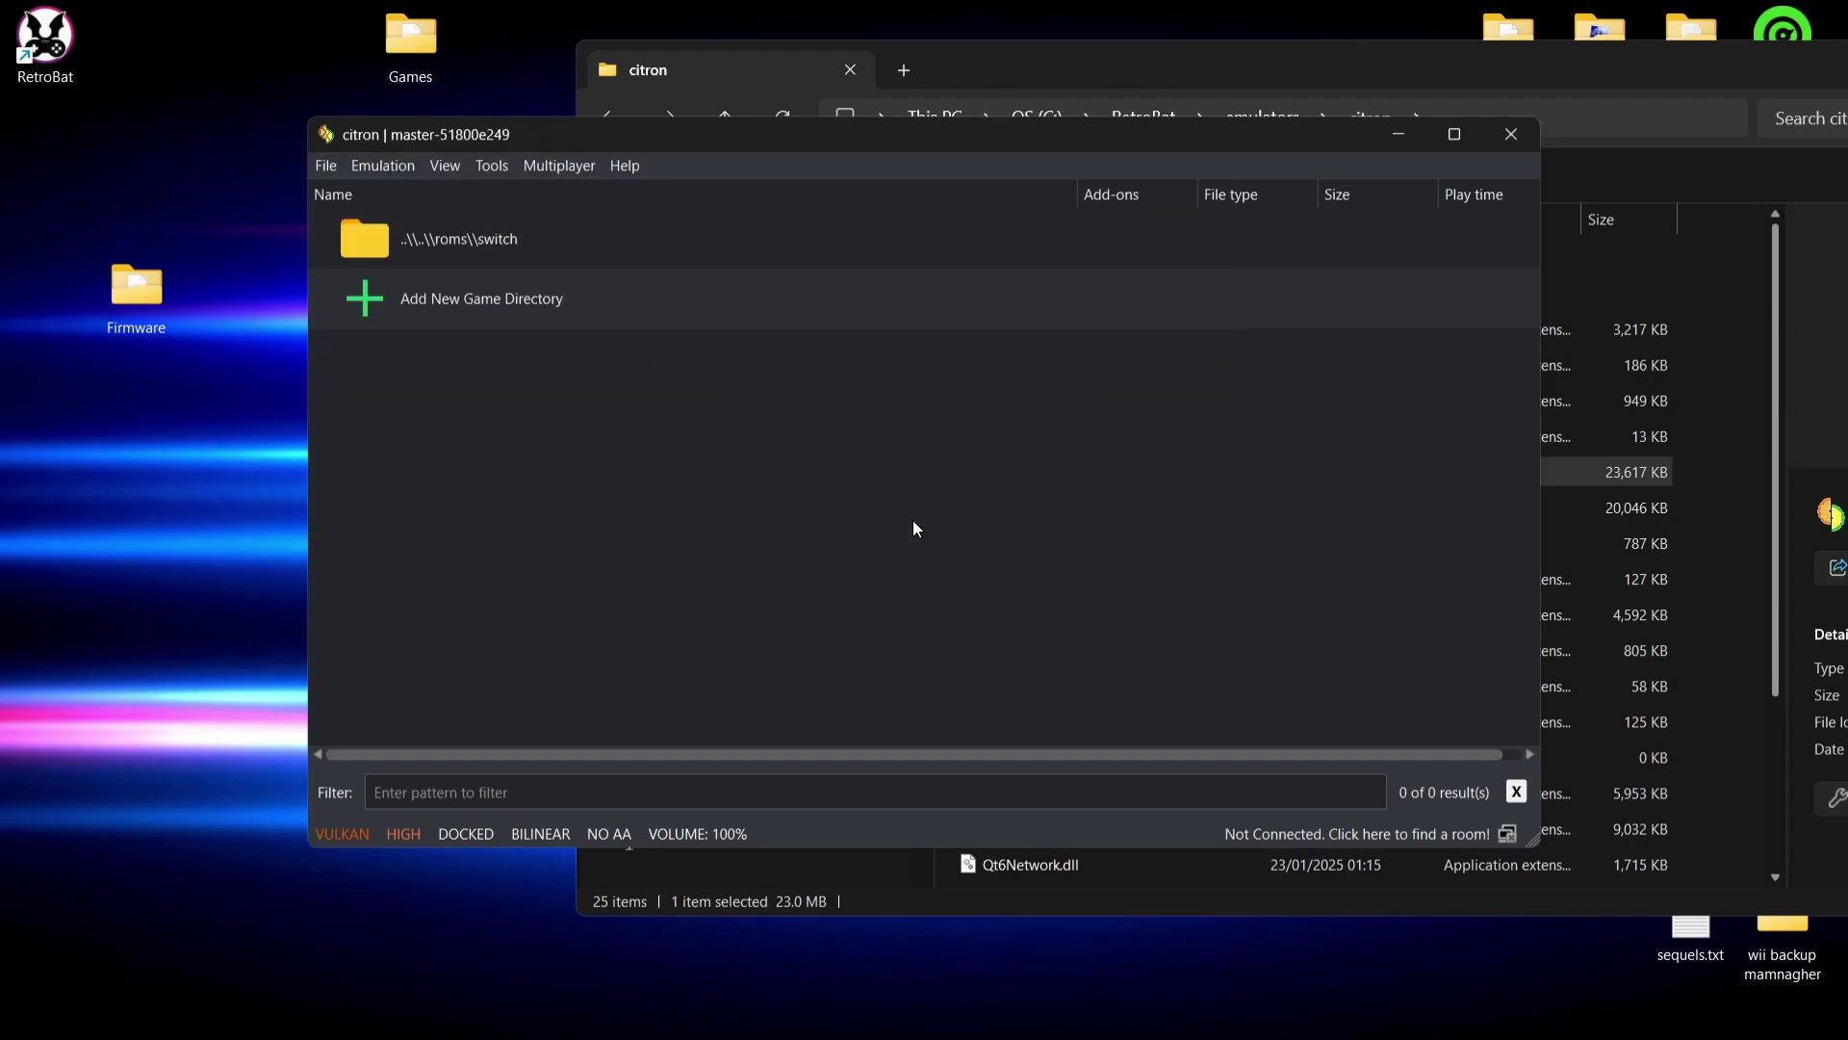
pyautogui.moveTo(735, 130); pyautogui.dragTo(841, 377)
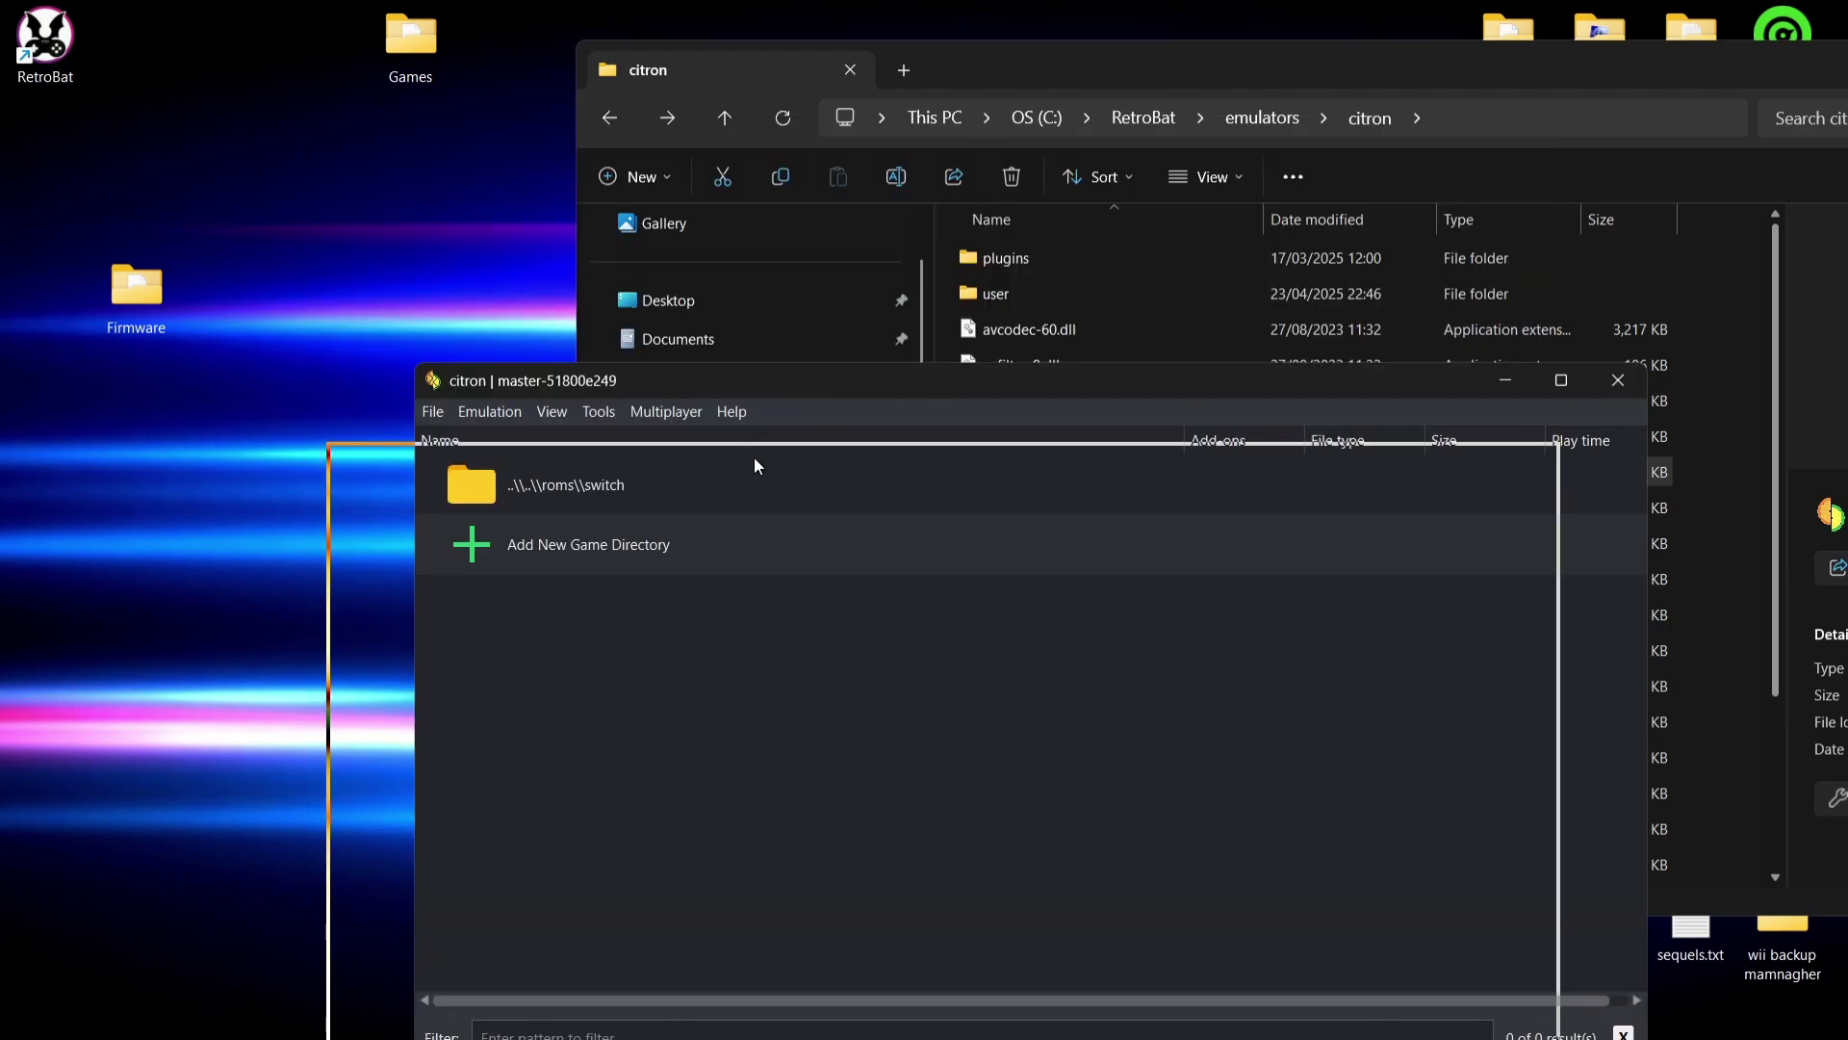
pyautogui.moveTo(753, 459); pyautogui.dragTo(684, 551)
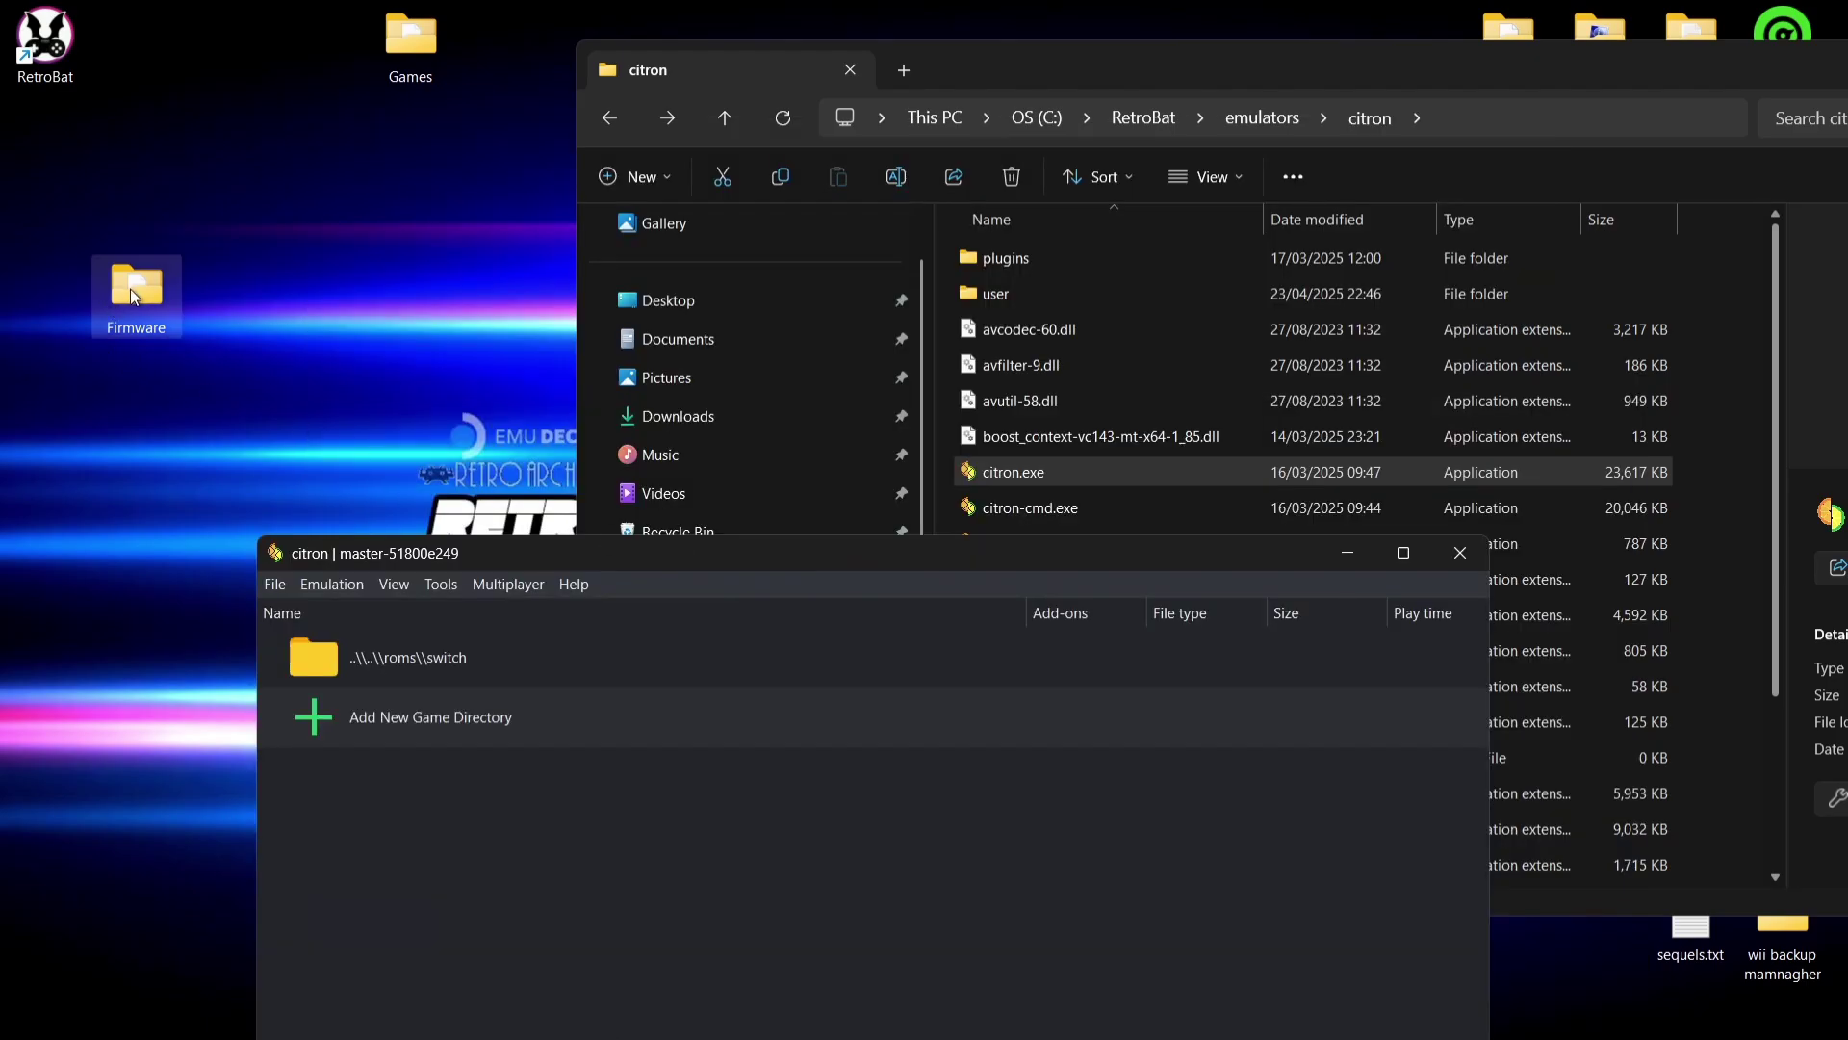
pyautogui.moveTo(130, 288); pyautogui.dragTo(939, 353)
pyautogui.moveTo(535, 563); pyautogui.dragTo(632, 176)
# Step: Install firmware 19.0.1 in Citron from the Firmware folder via Tools > Install Firmware
pyautogui.click(575, 281)
pyautogui.click(469, 193)
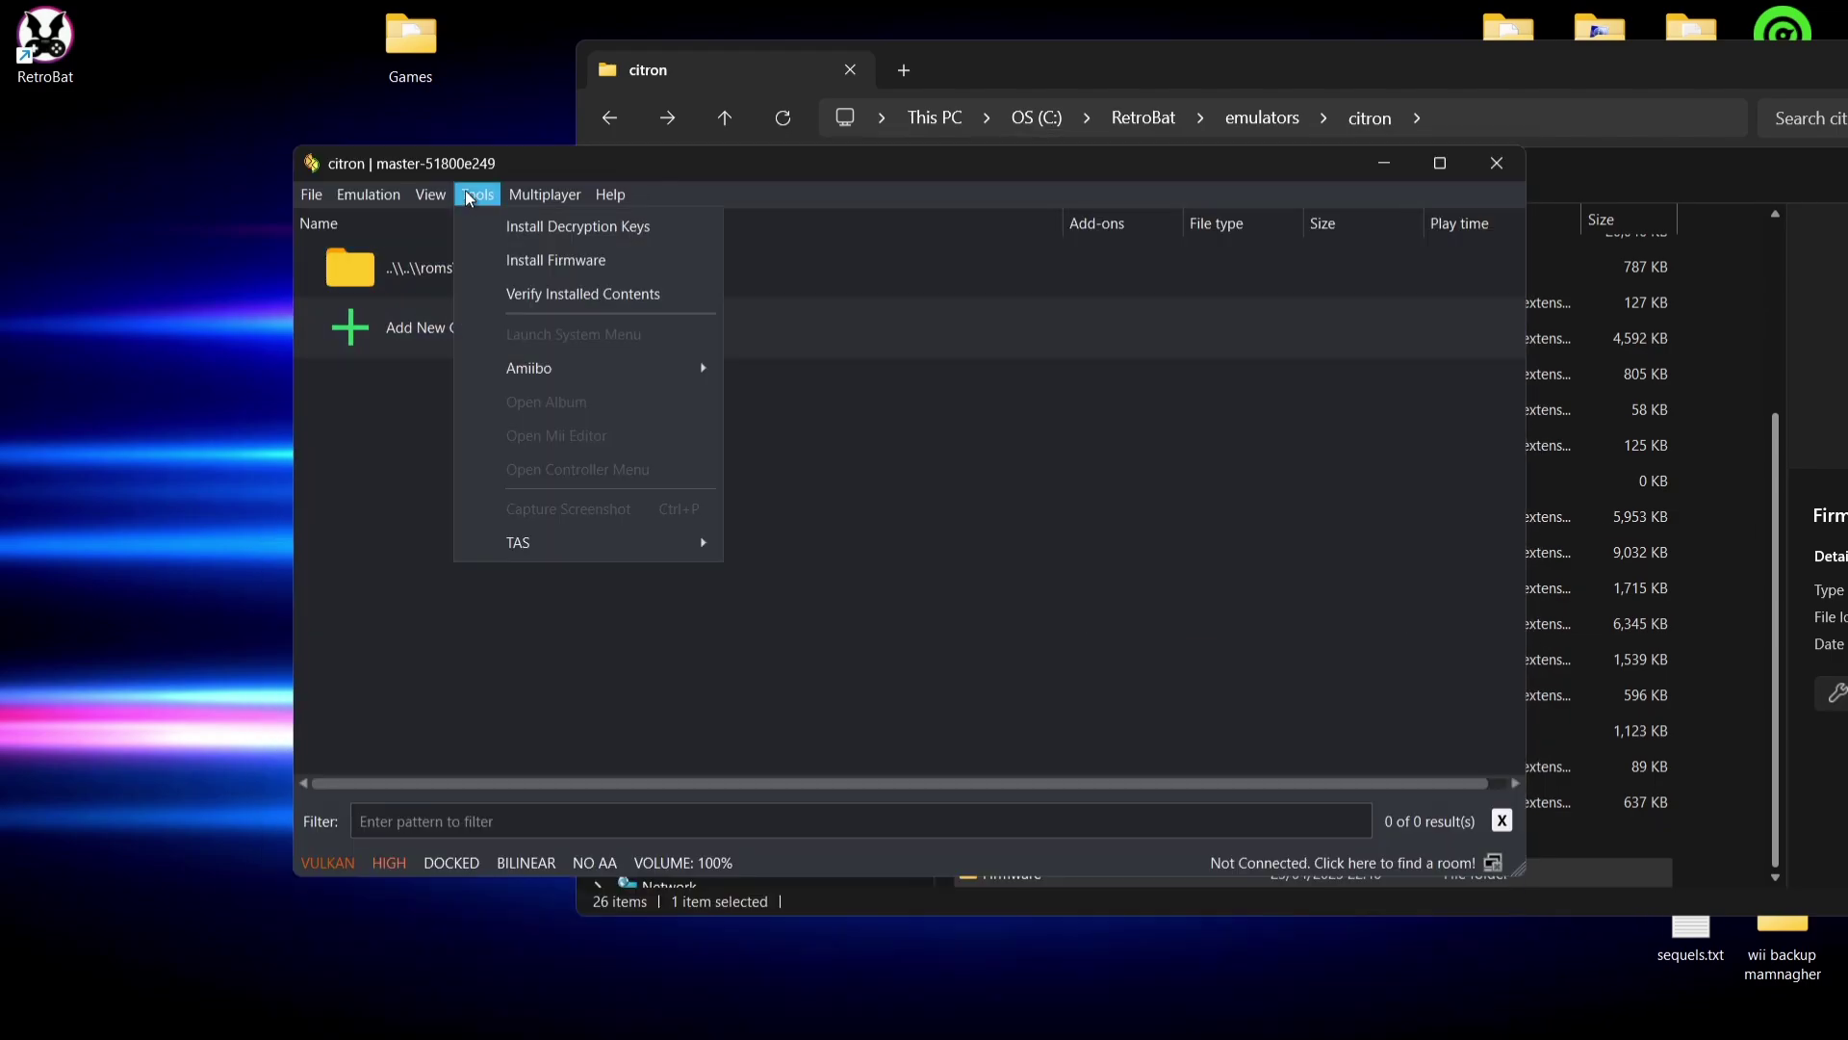
pyautogui.click(485, 258)
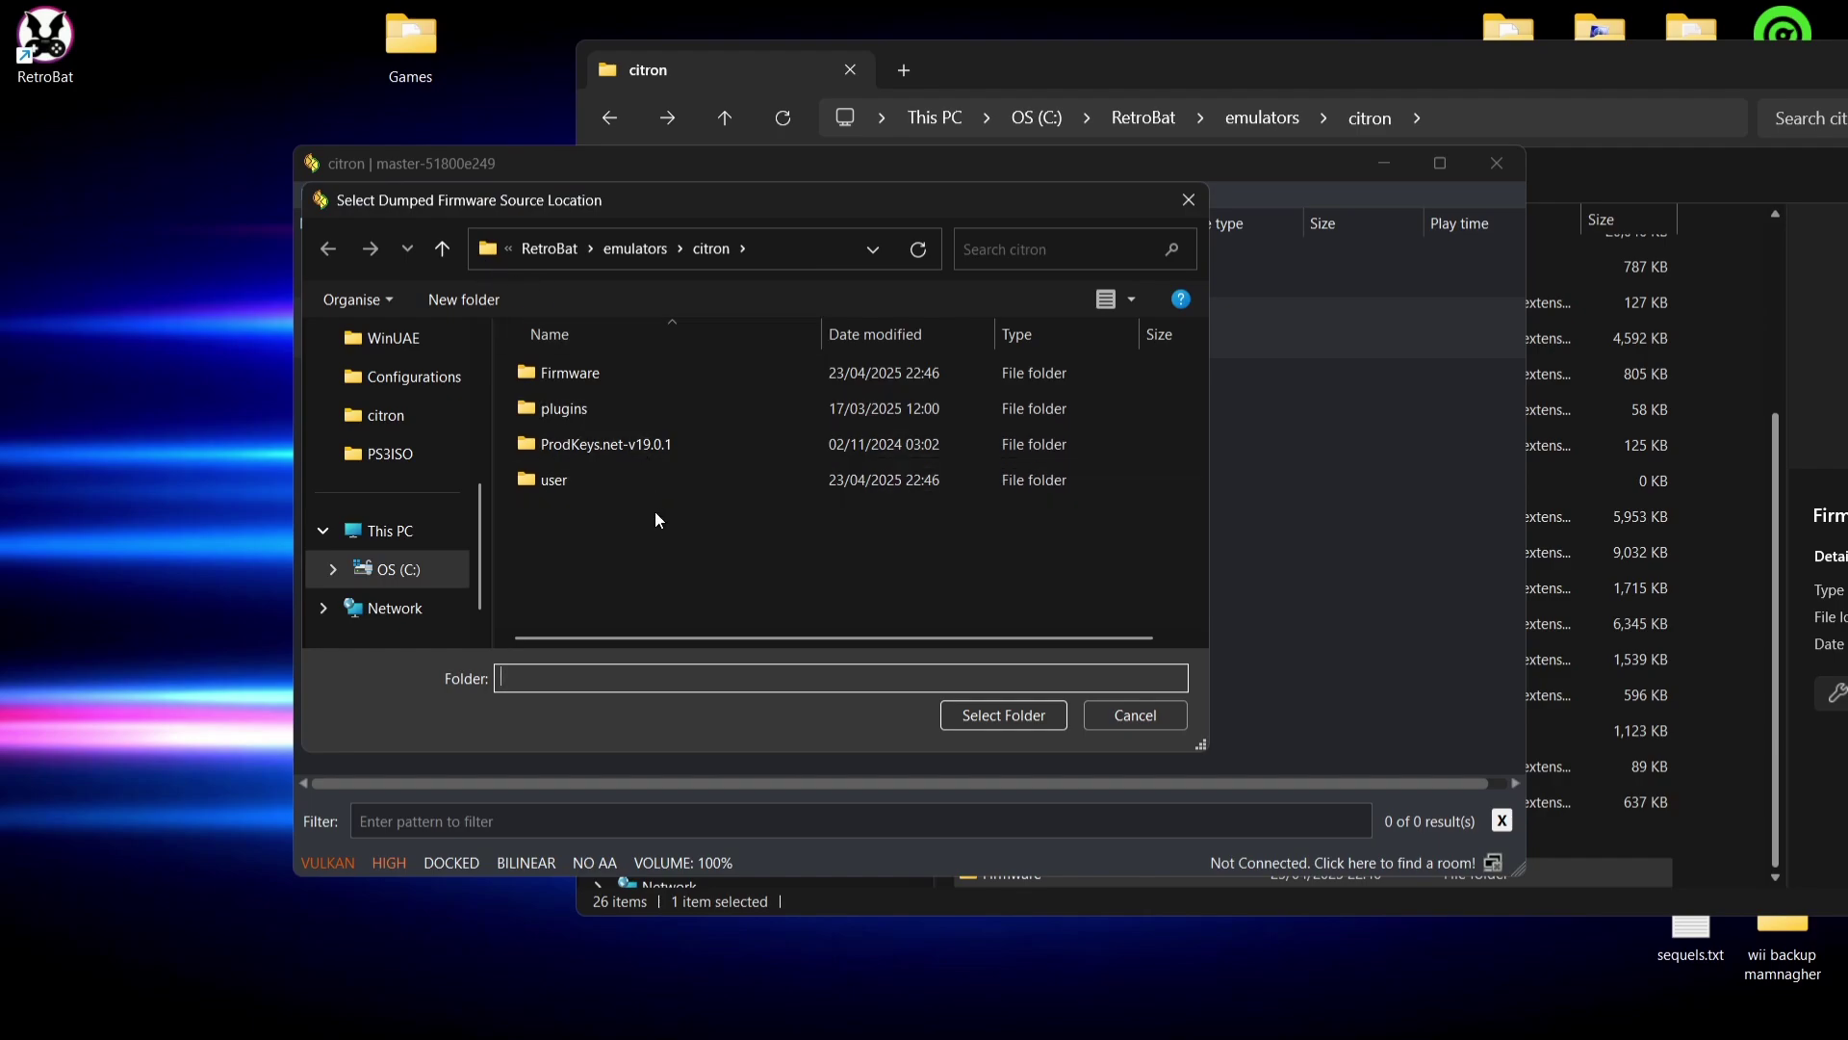
pyautogui.click(617, 374)
pyautogui.doubleClick(617, 375)
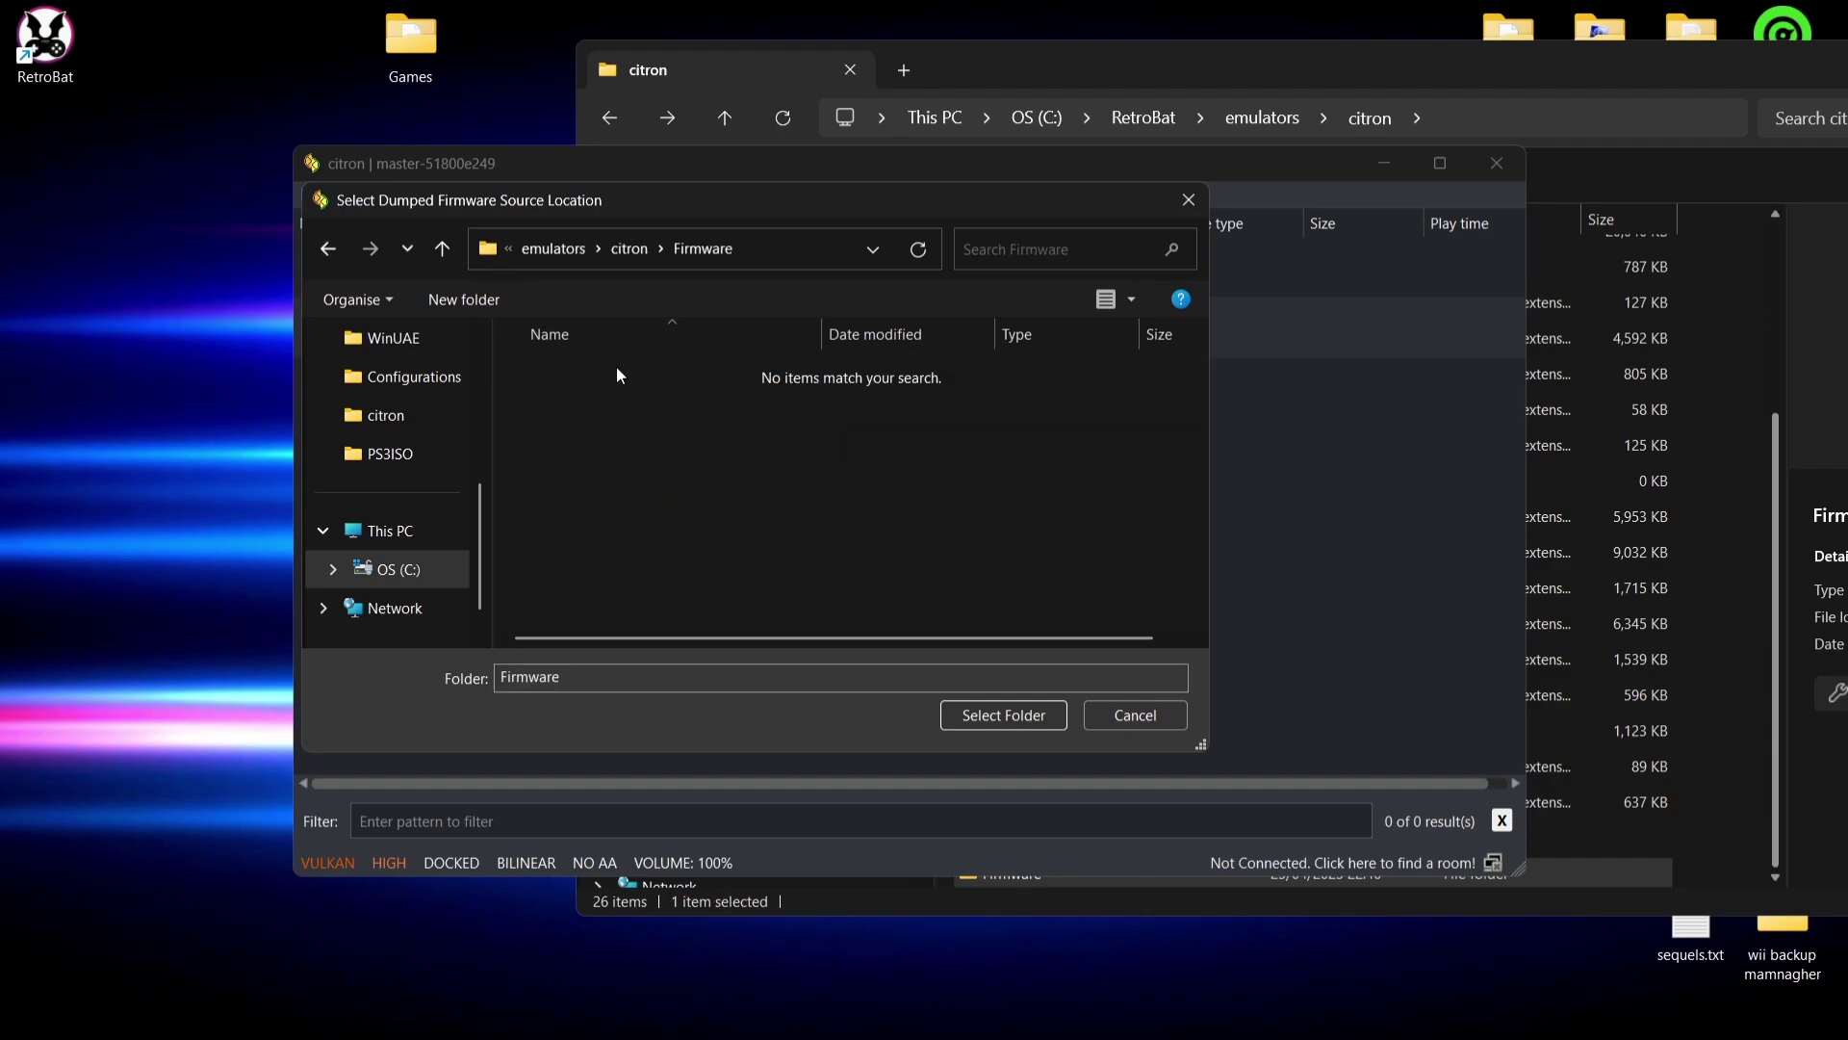
pyautogui.click(972, 708)
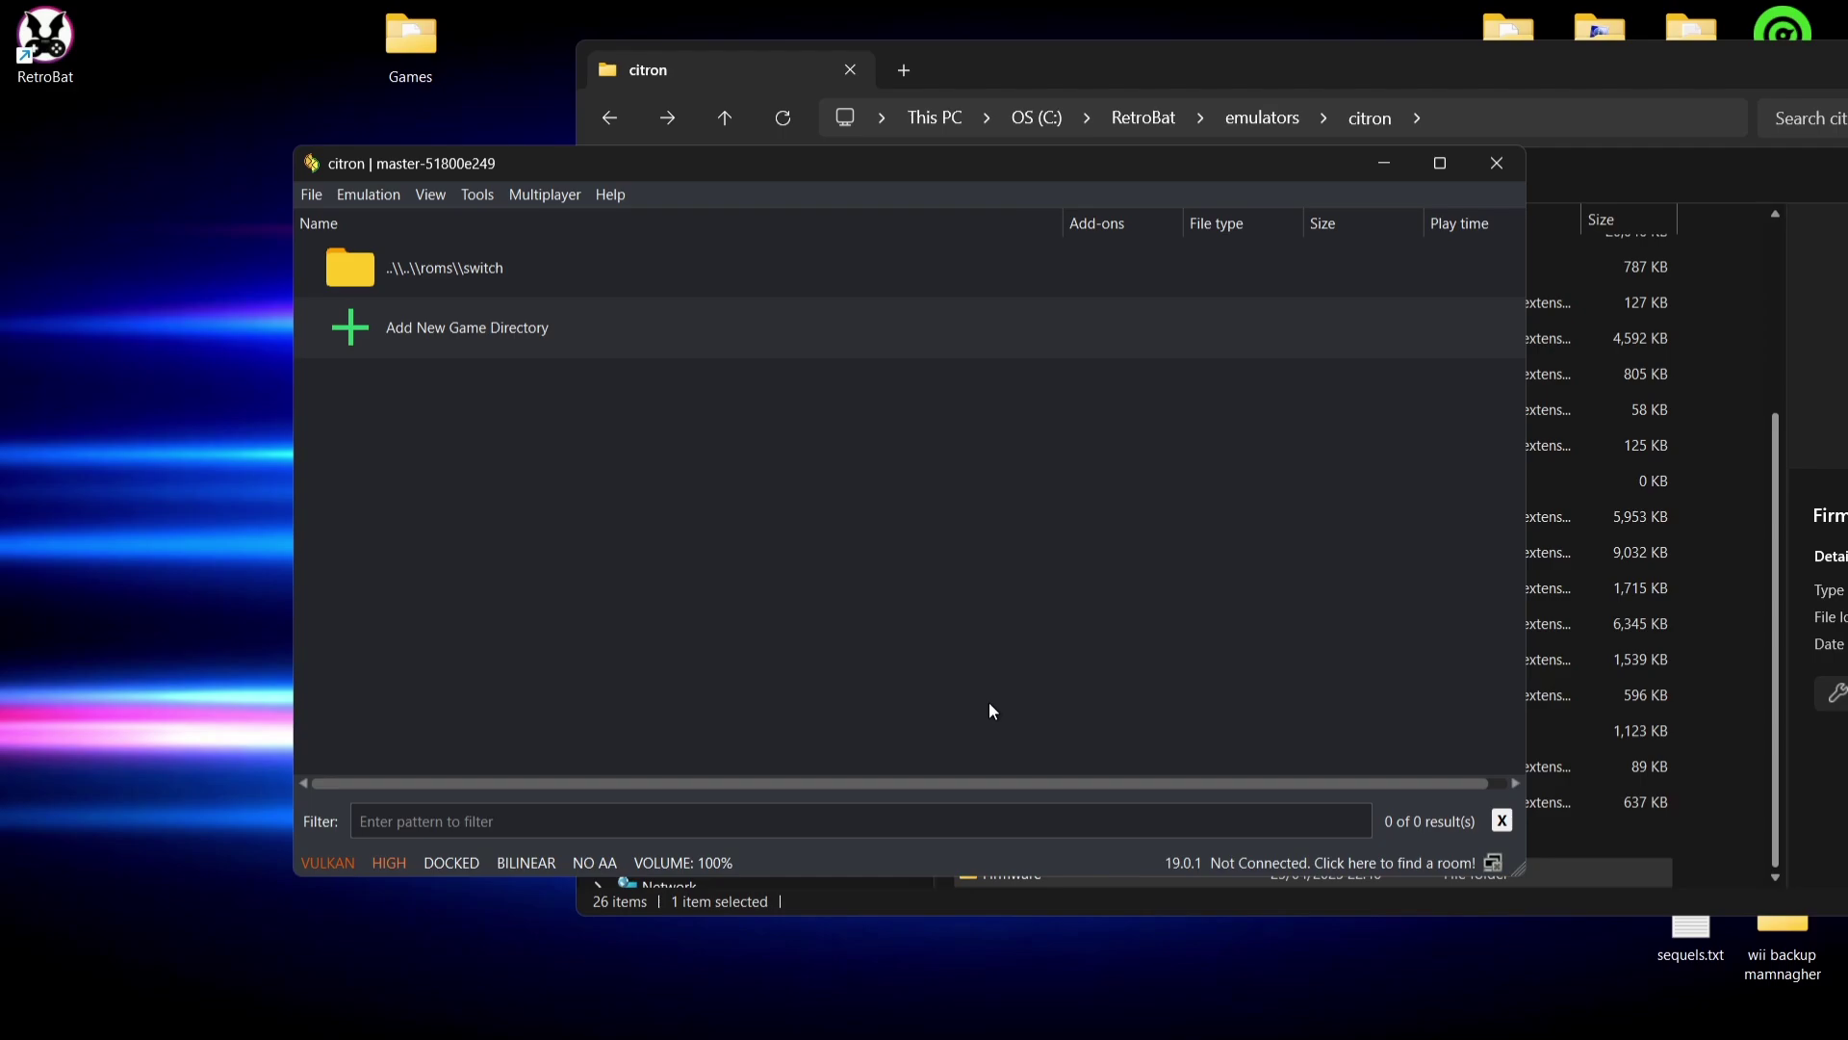
# Step: In File Explorer, navigate to the empty C:\RetroBat\roms\switch folder
pyautogui.click(404, 287)
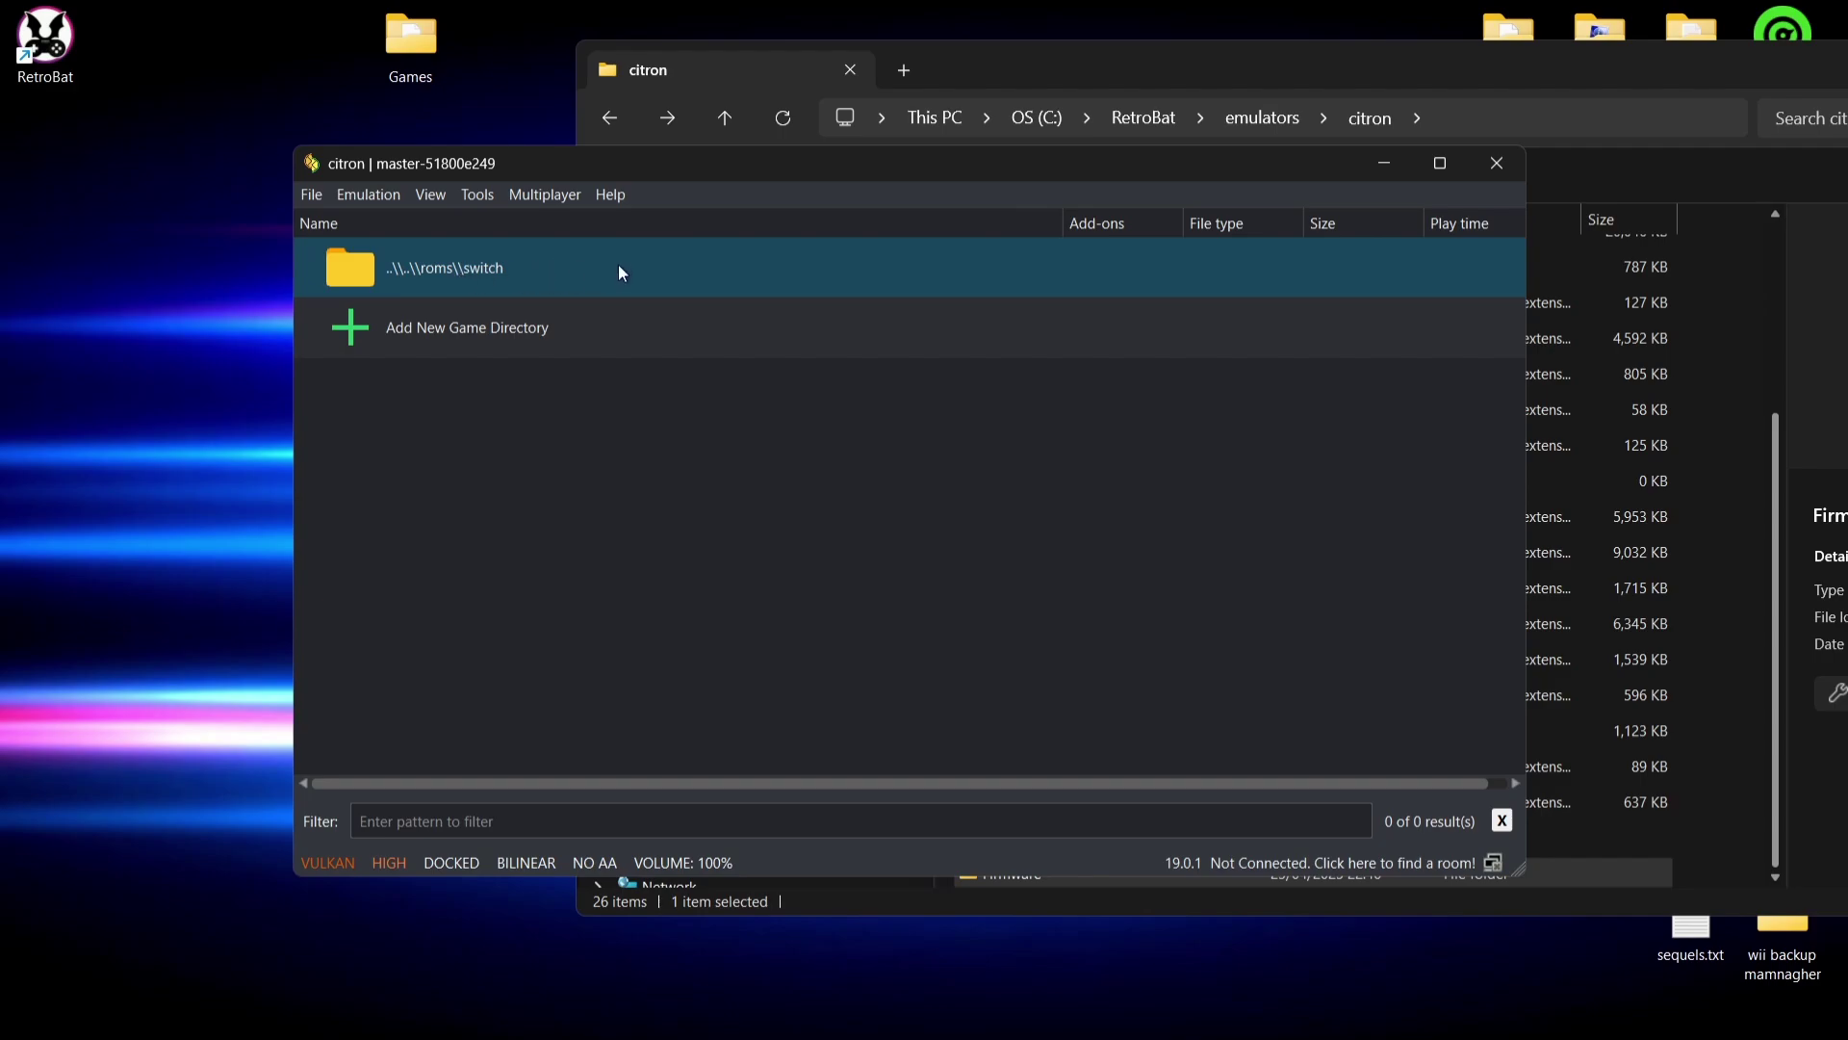
pyautogui.click(1060, 70)
pyautogui.click(612, 119)
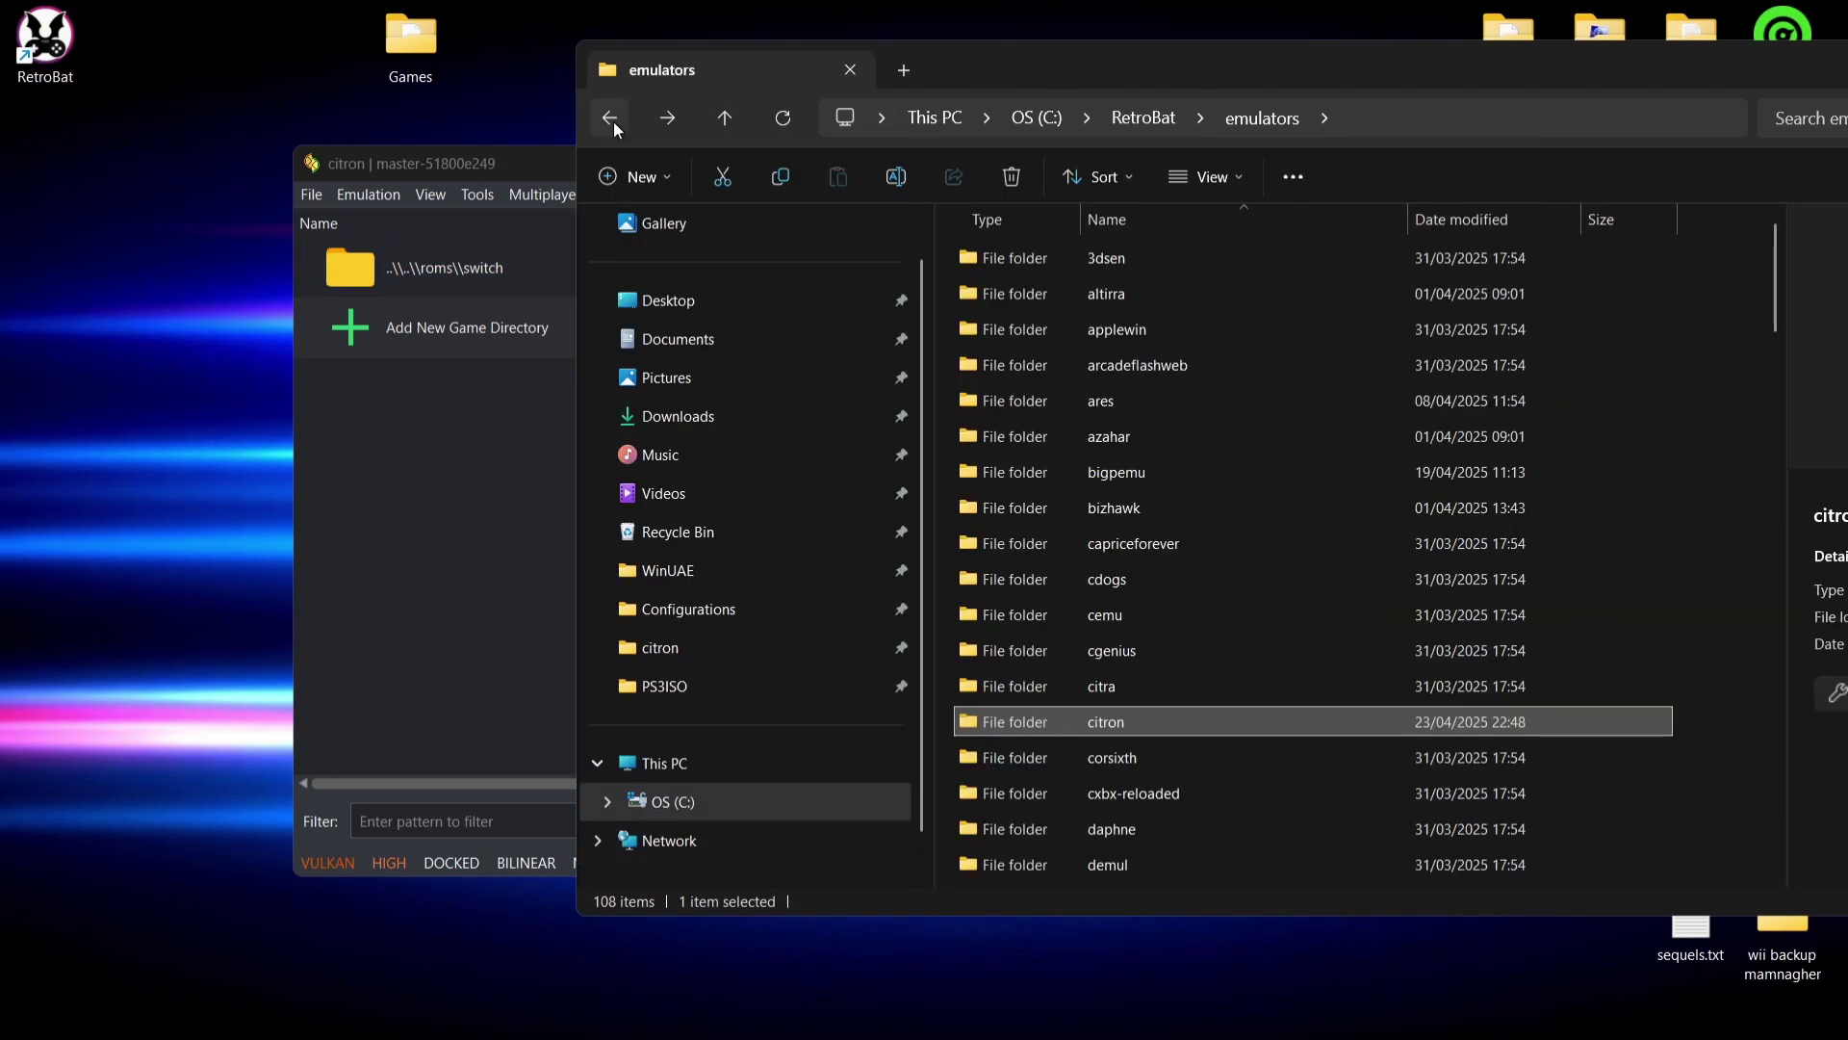
pyautogui.click(614, 121)
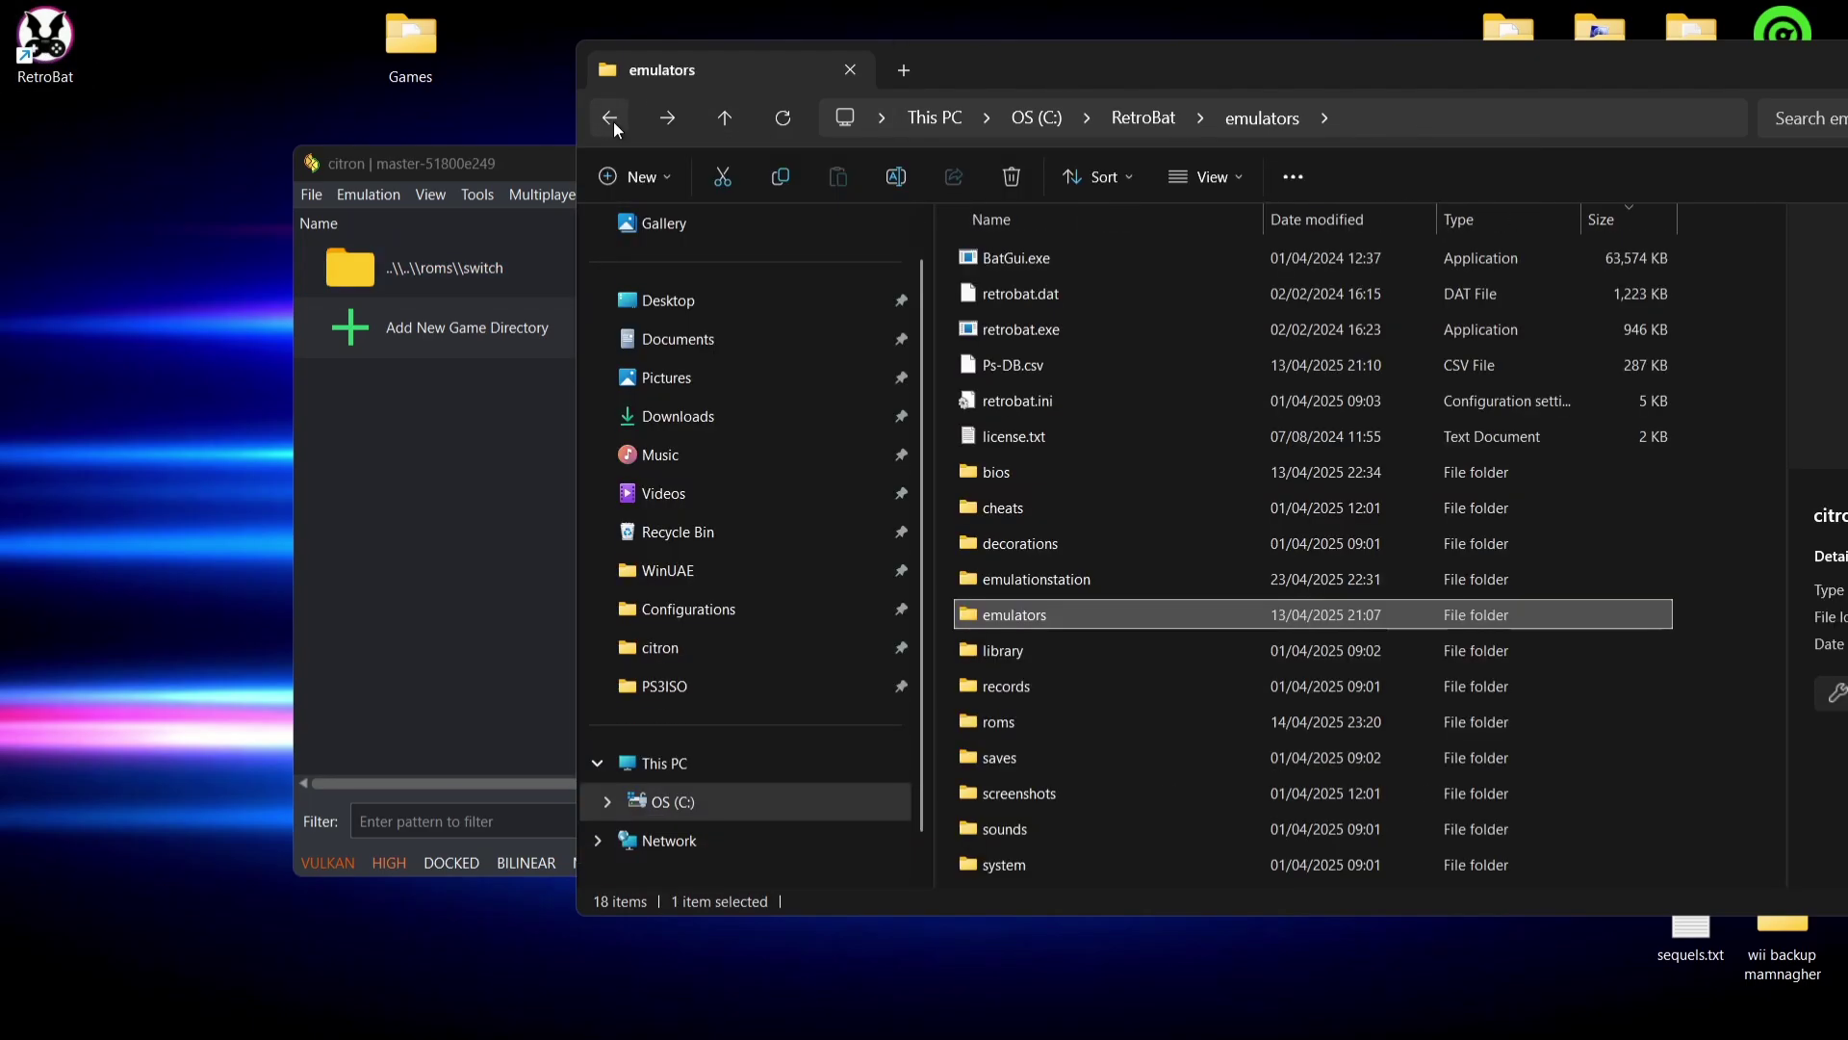
pyautogui.click(1051, 732)
pyautogui.doubleClick(1049, 730)
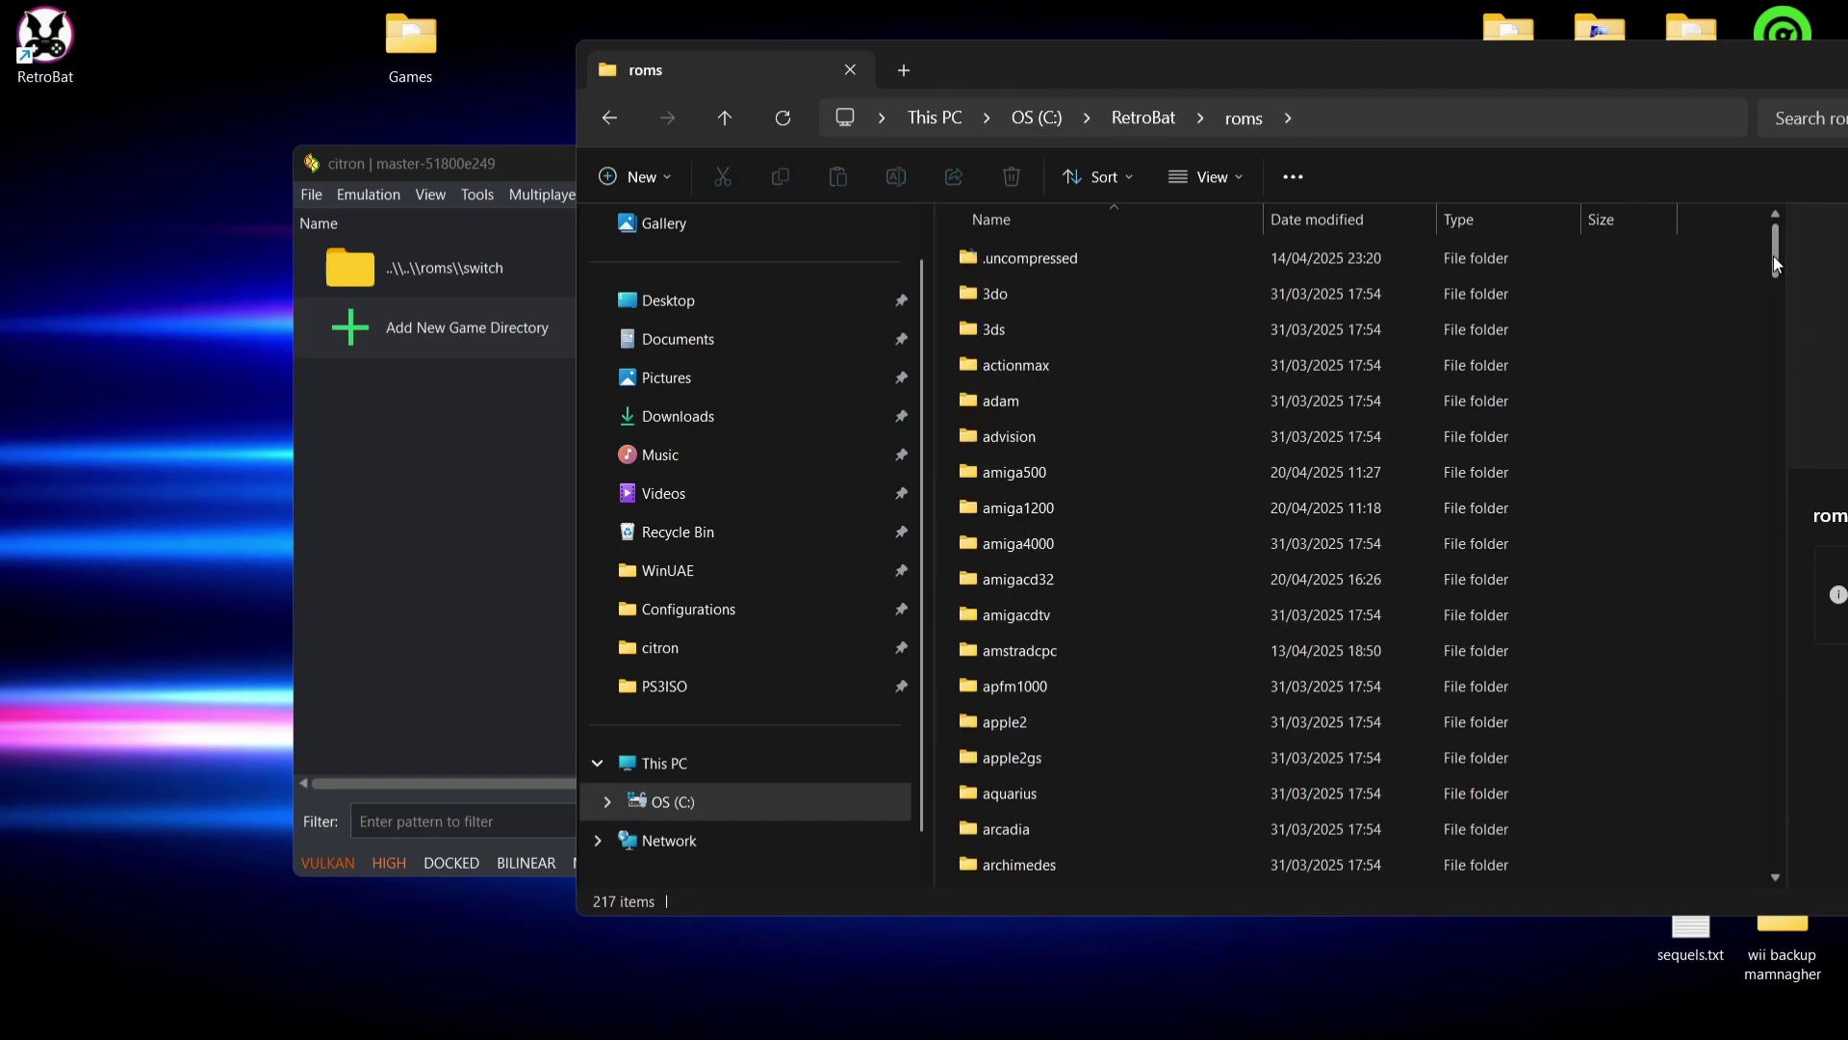
pyautogui.moveTo(1773, 256); pyautogui.dragTo(1770, 754)
pyautogui.doubleClick(1125, 700)
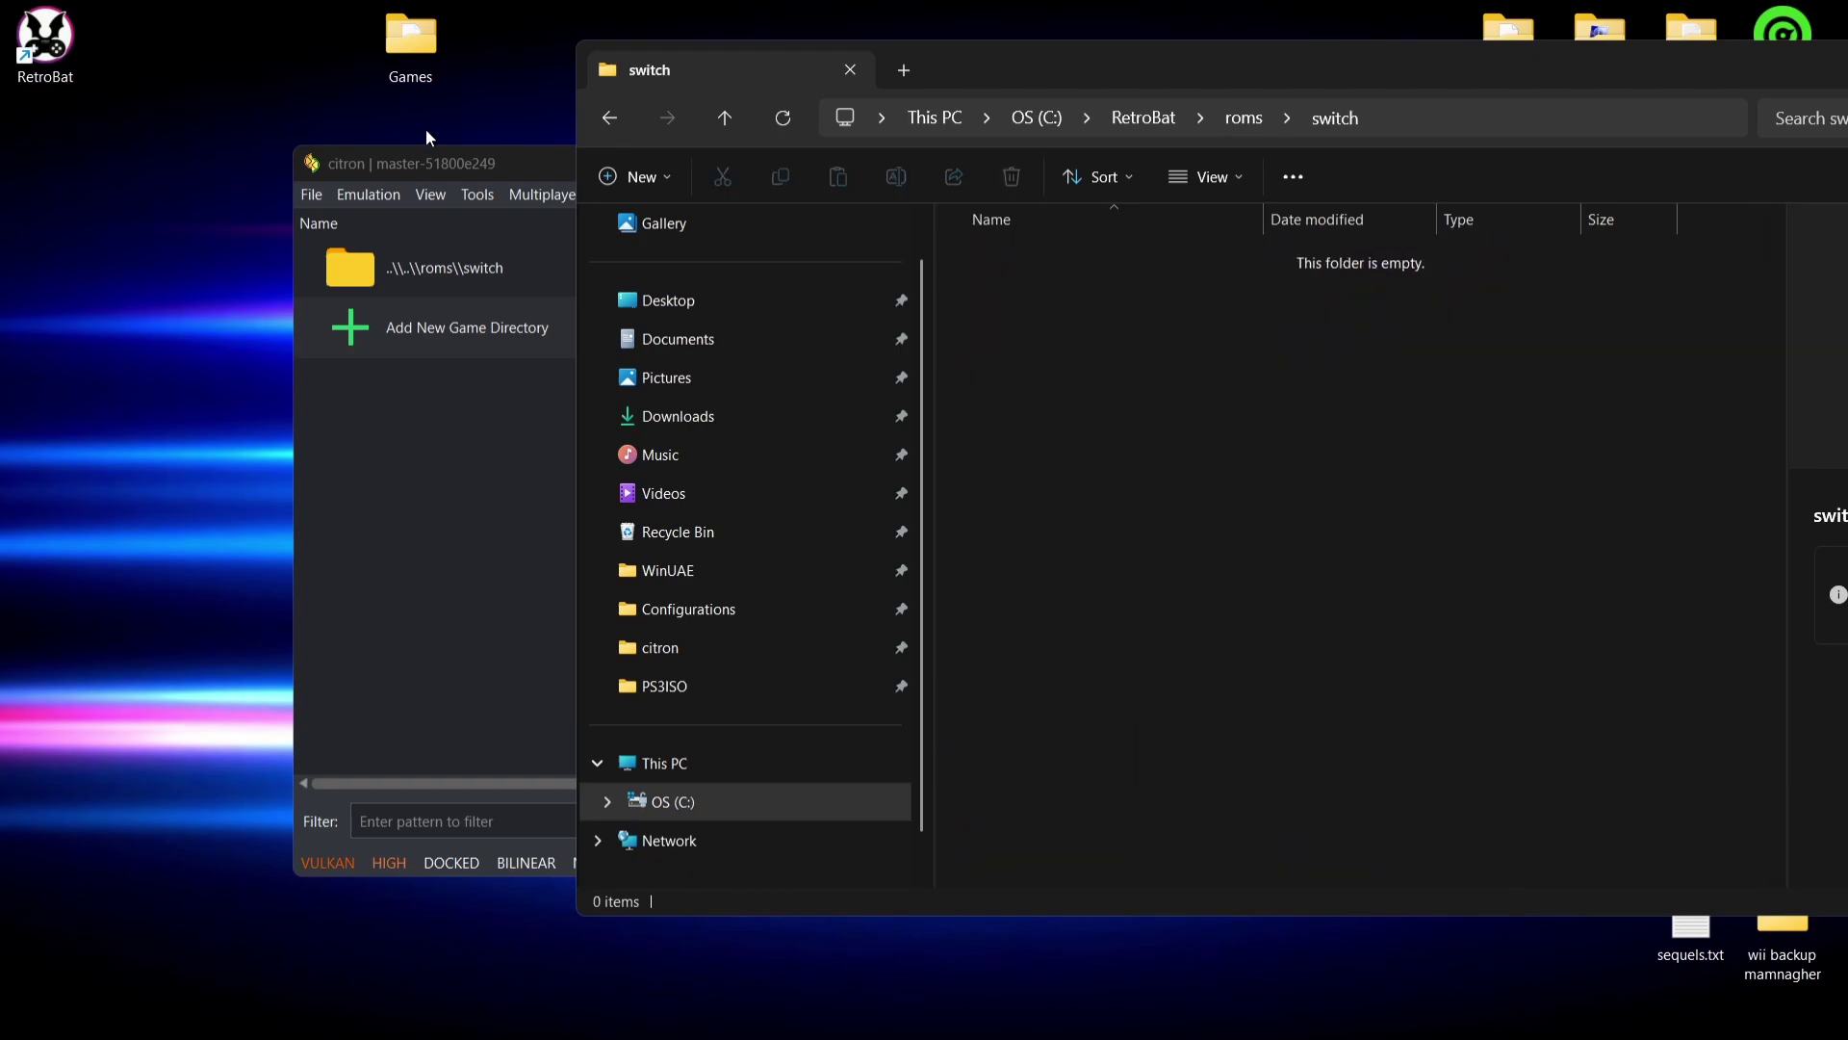
# Step: Move the 3.50 GB Super Mario Bros. Wonder NSP from Desktop\Games into switch
pyautogui.doubleClick(402, 33)
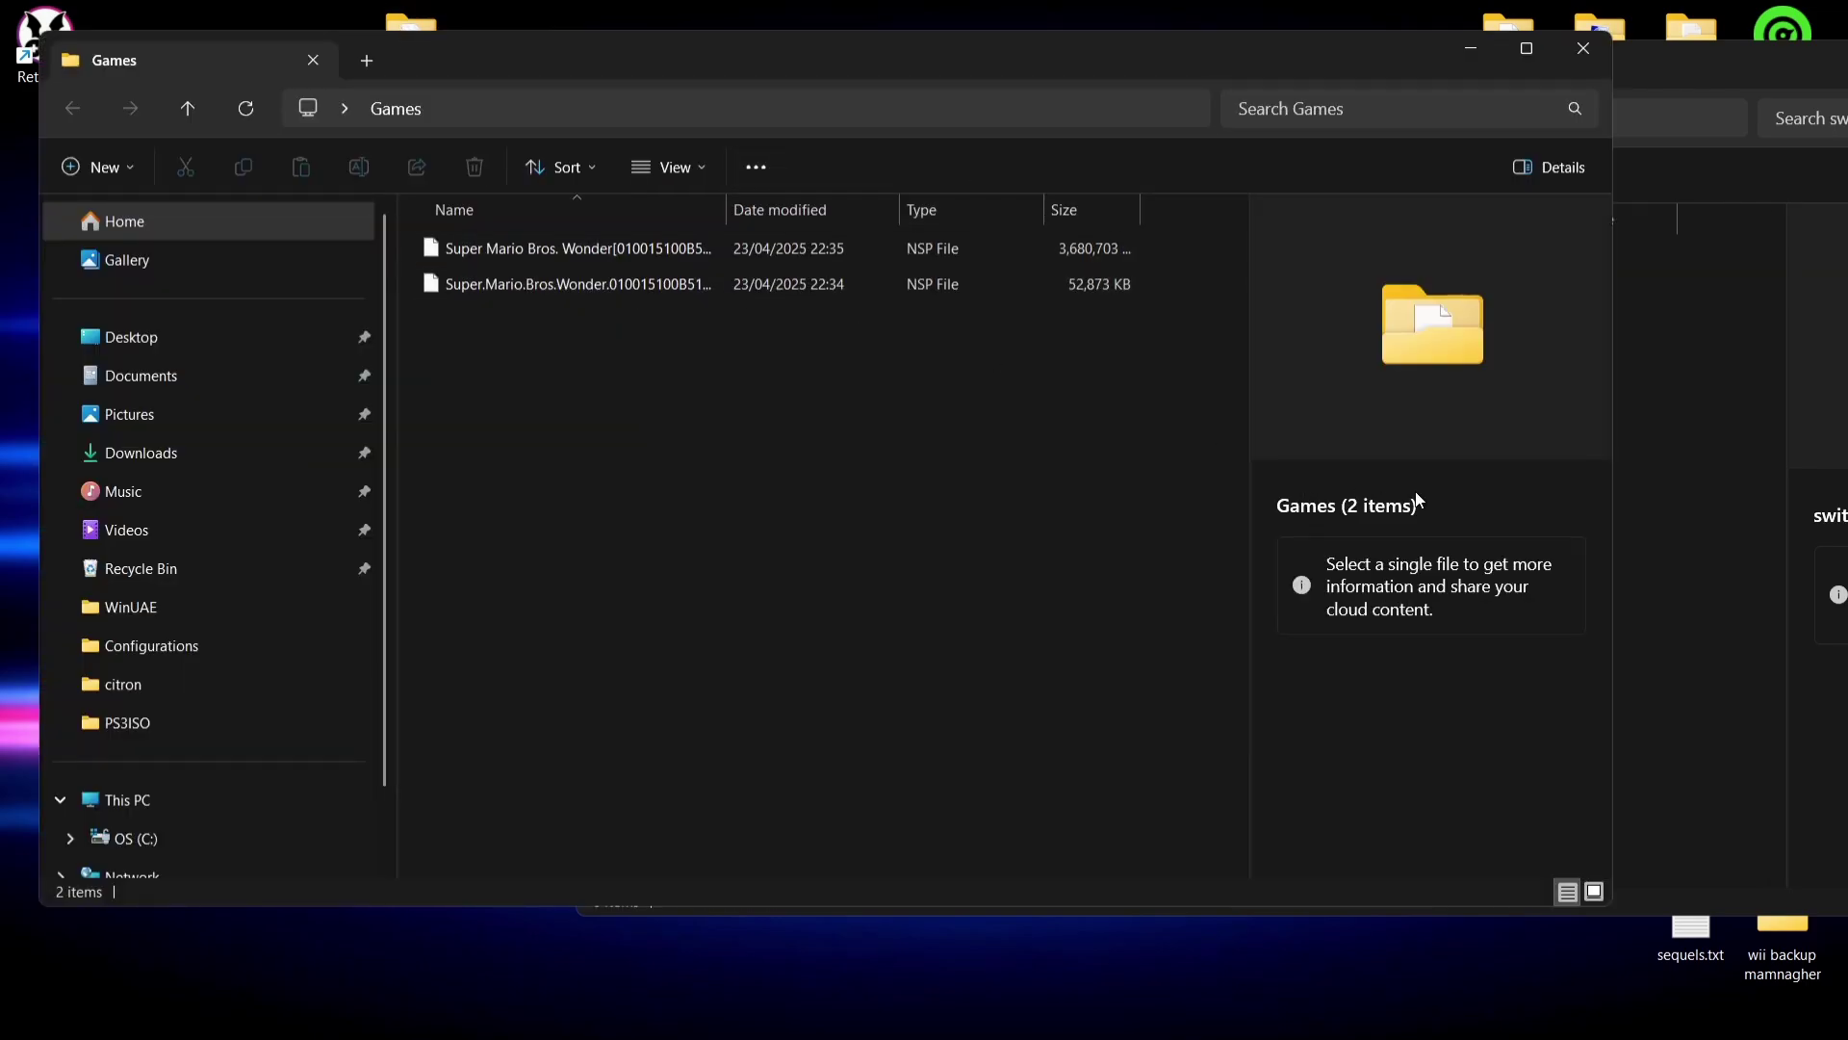
pyautogui.moveTo(1621, 472); pyautogui.dragTo(924, 540)
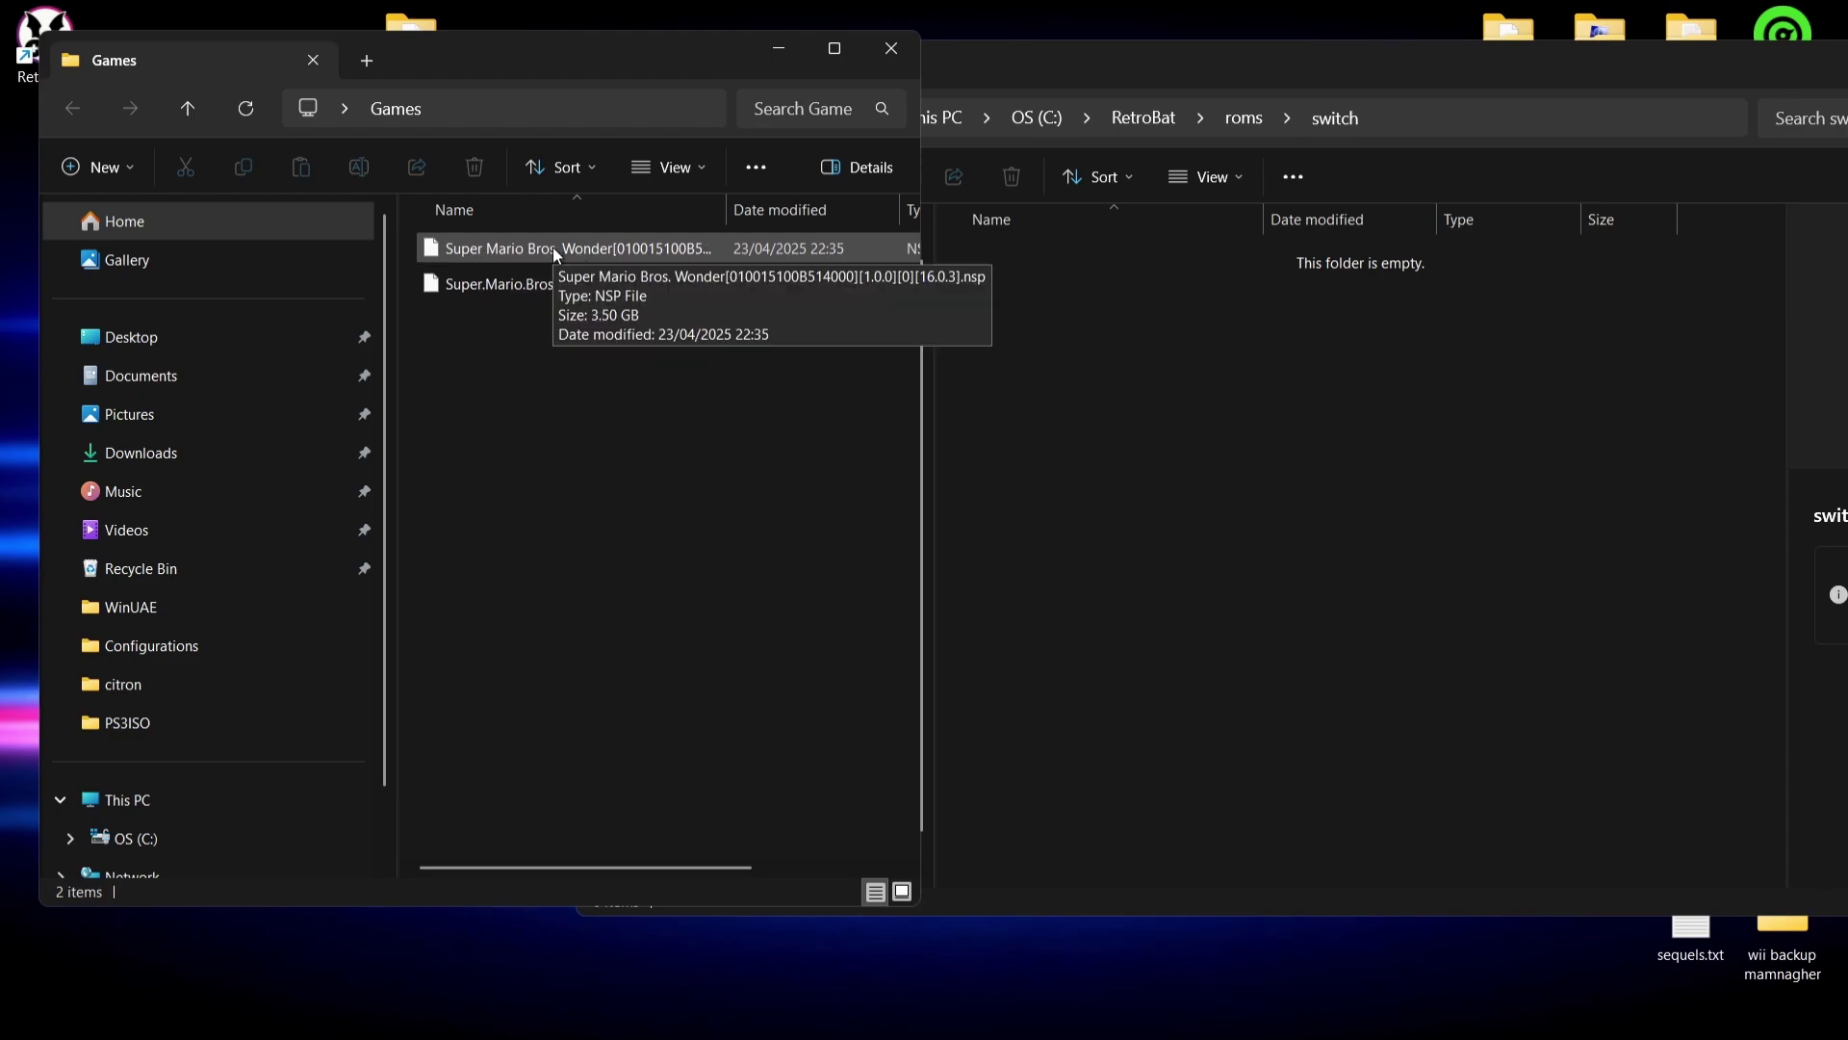
pyautogui.moveTo(553, 246); pyautogui.dragTo(1160, 523)
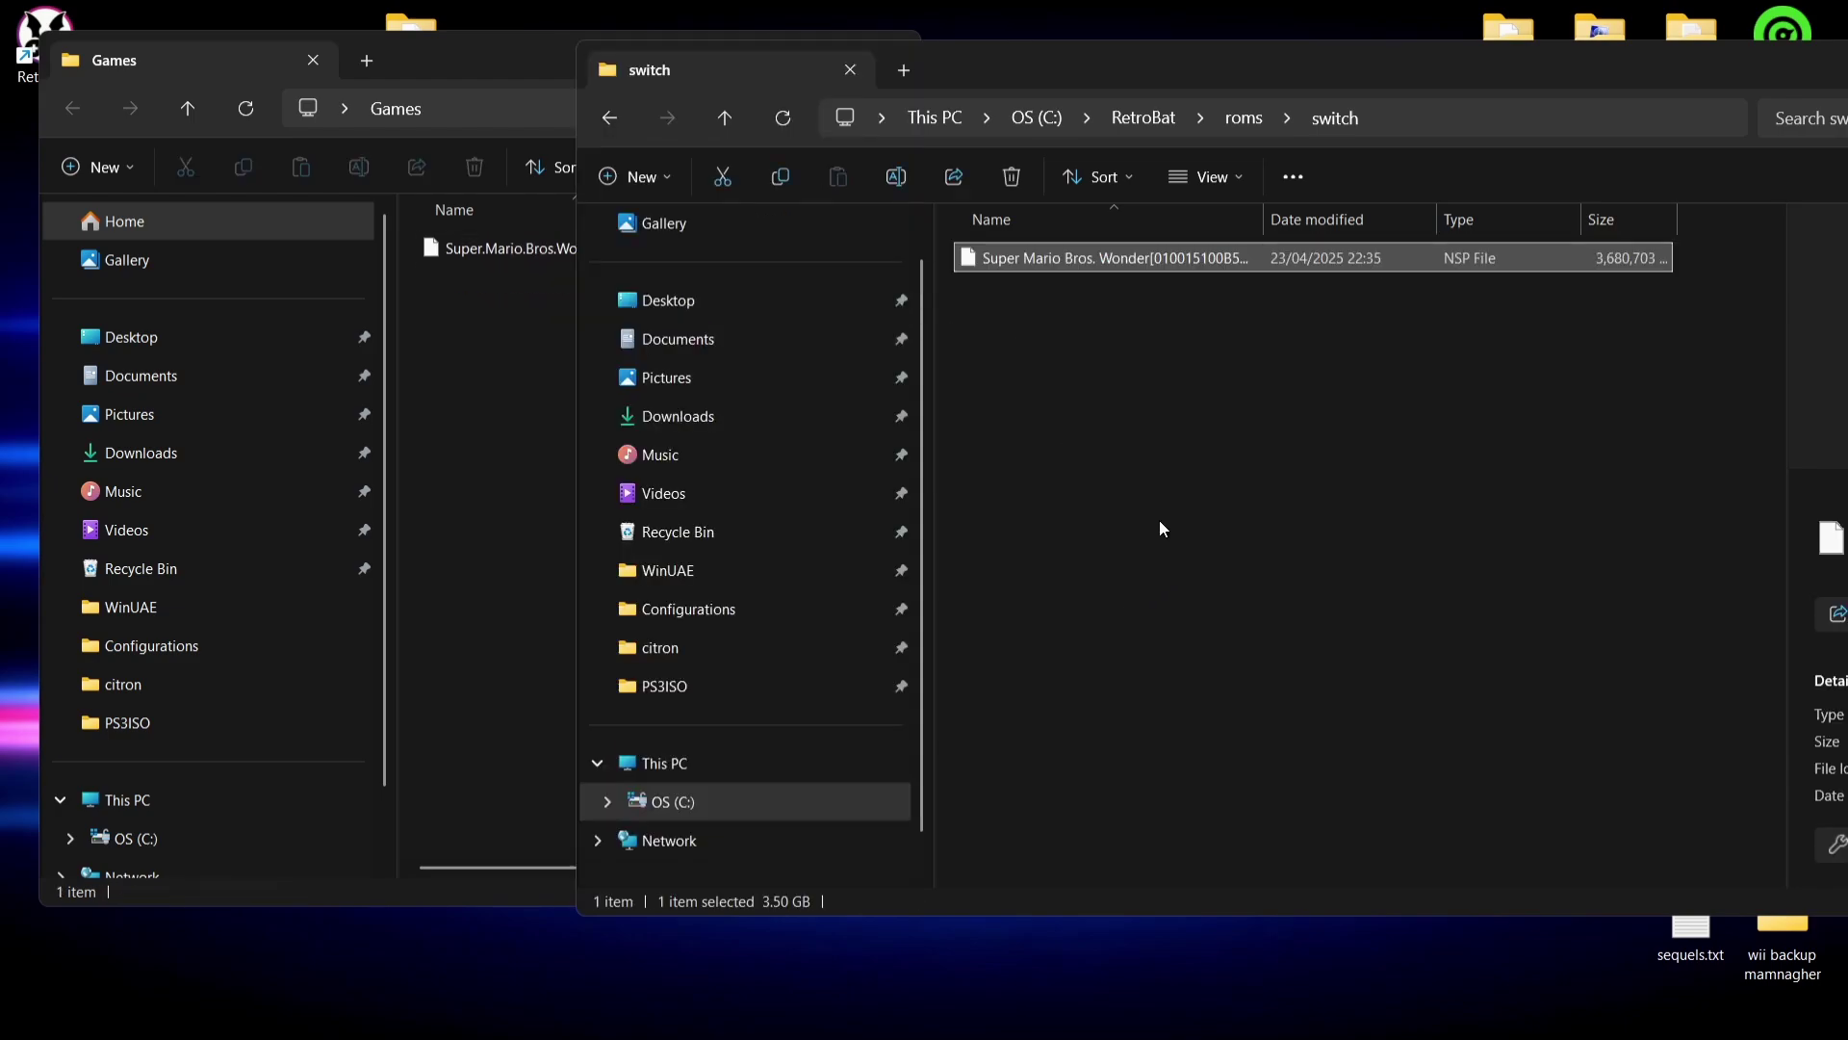
pyautogui.click(488, 253)
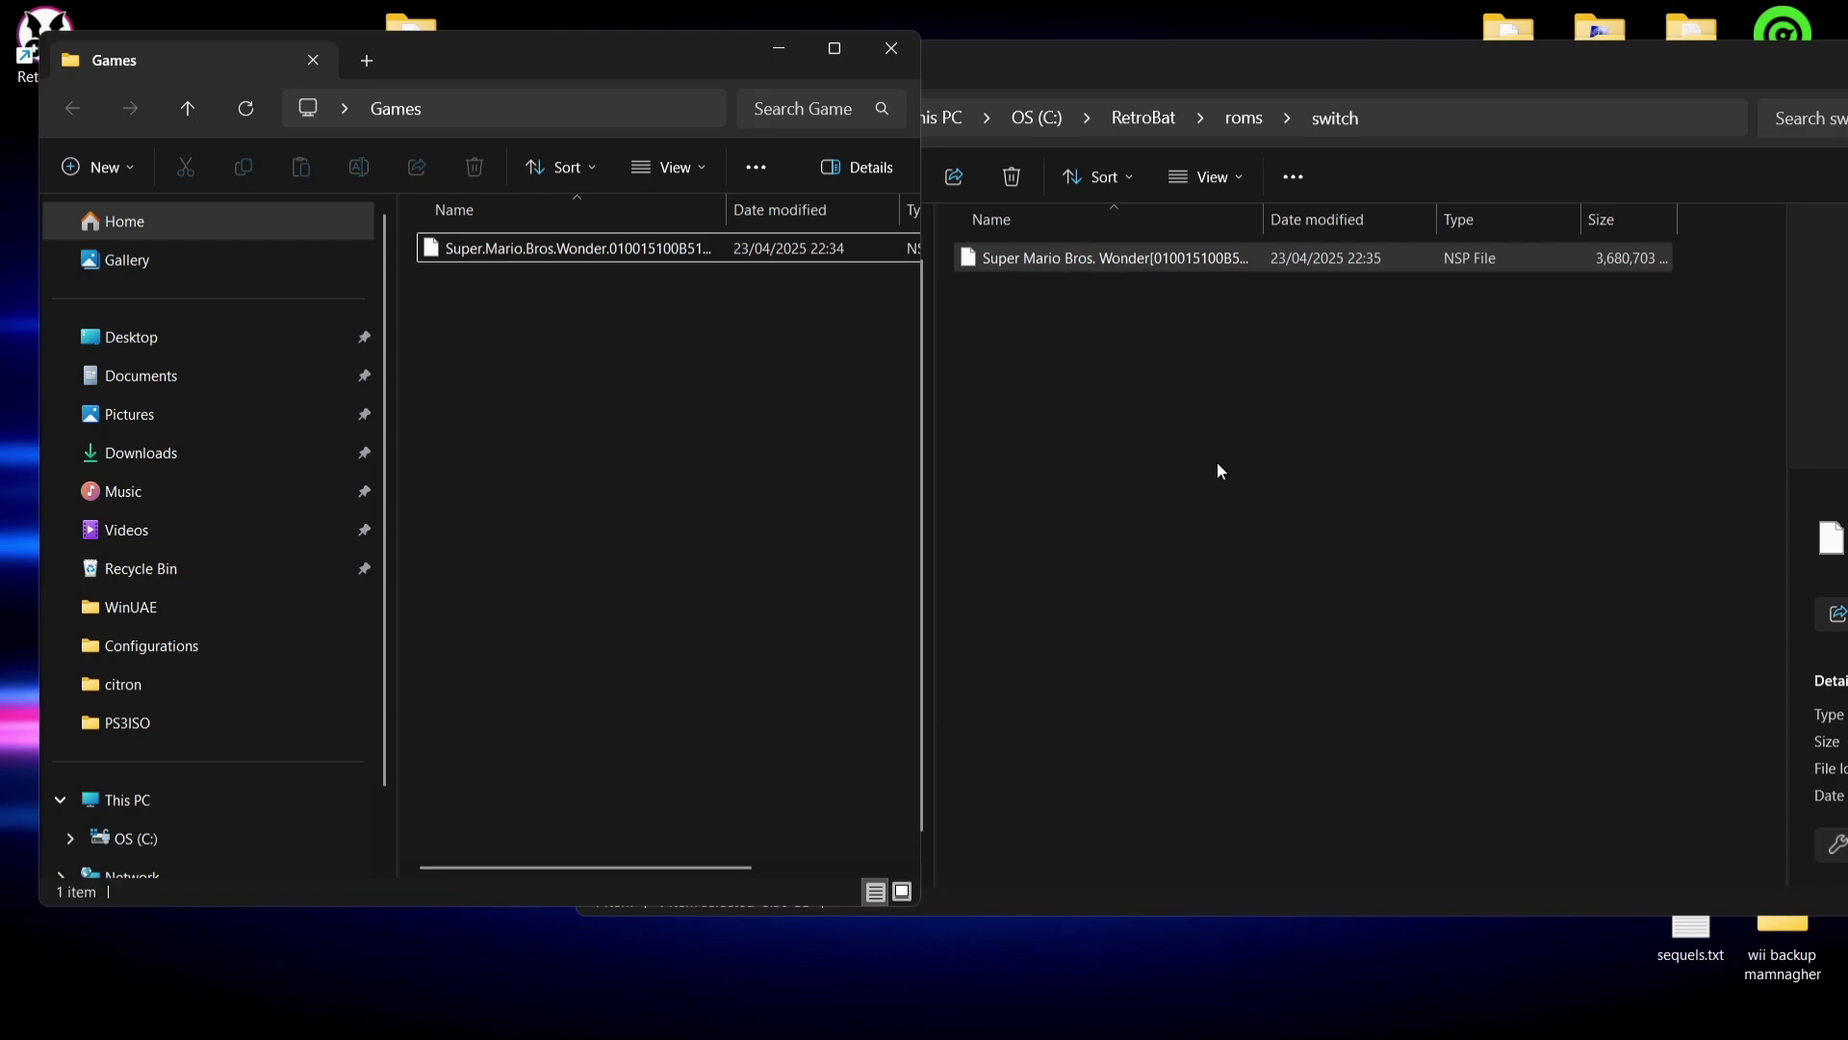
# Step: Close the Games window and select the Super Mario Bros. Wonder entry in Citron
pyautogui.click(891, 48)
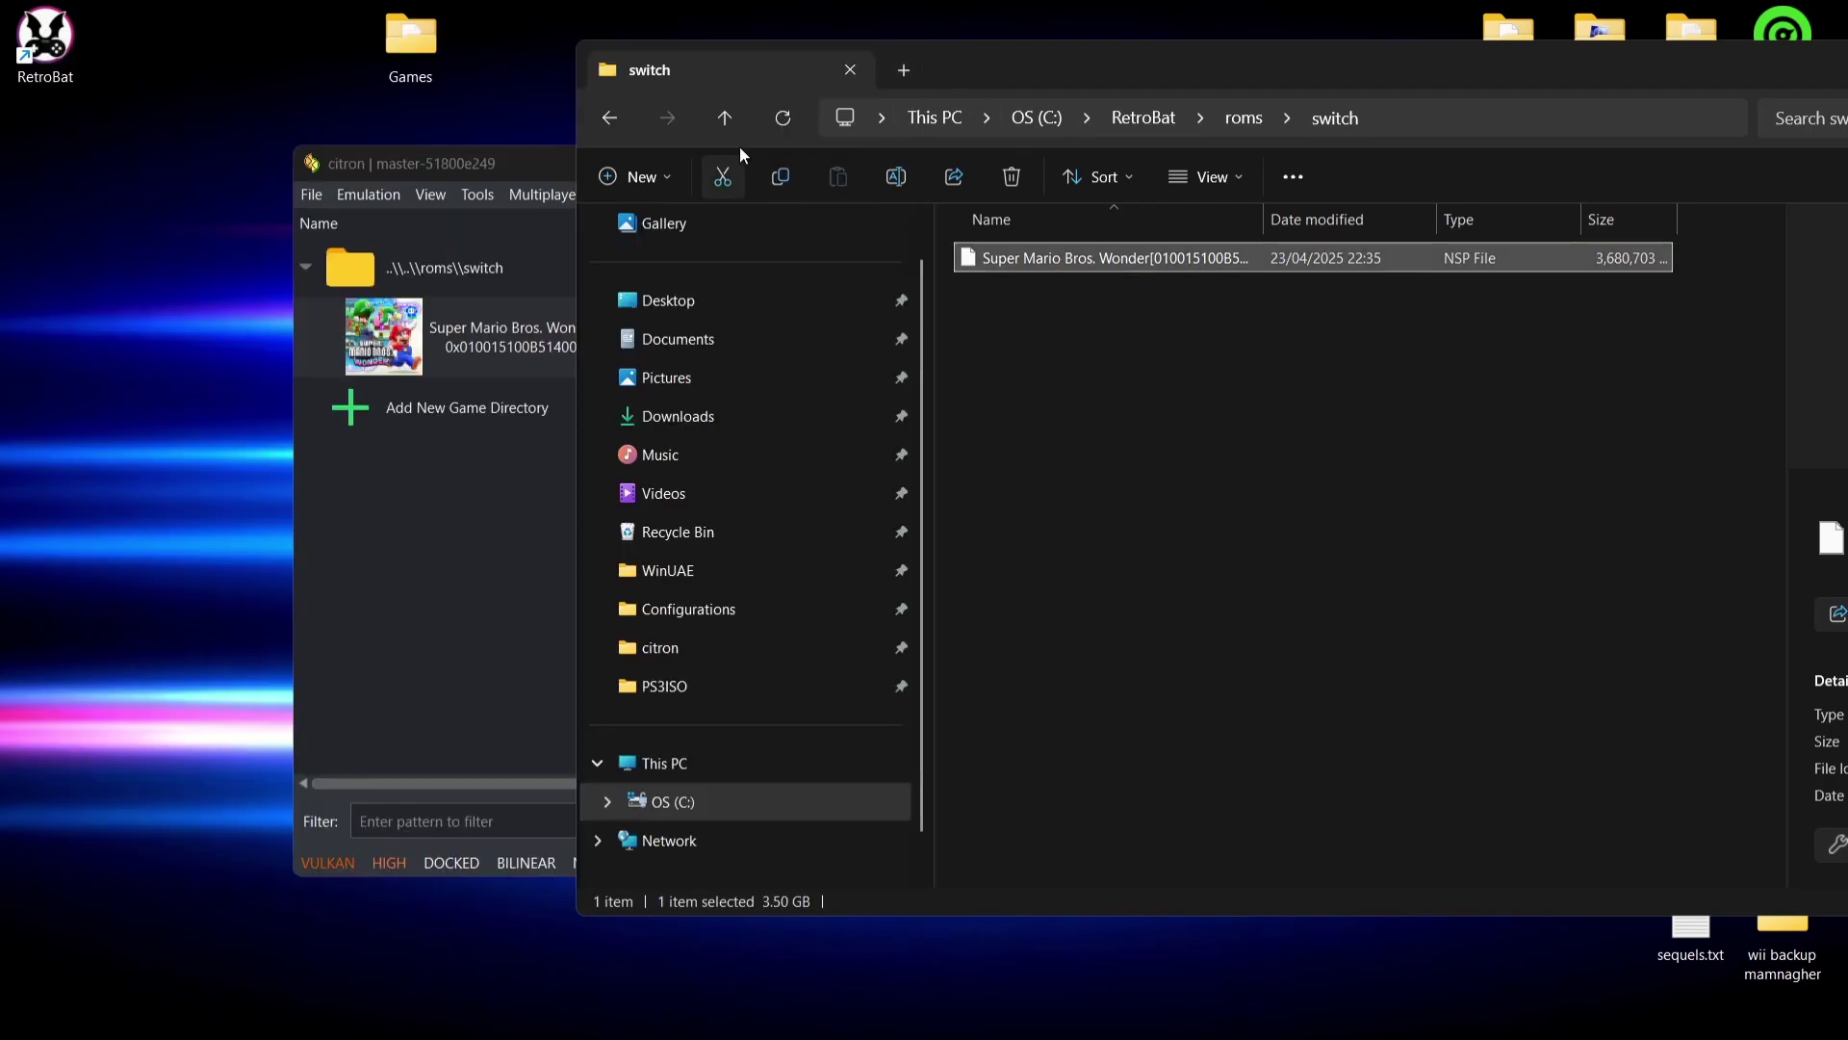
pyautogui.click(516, 163)
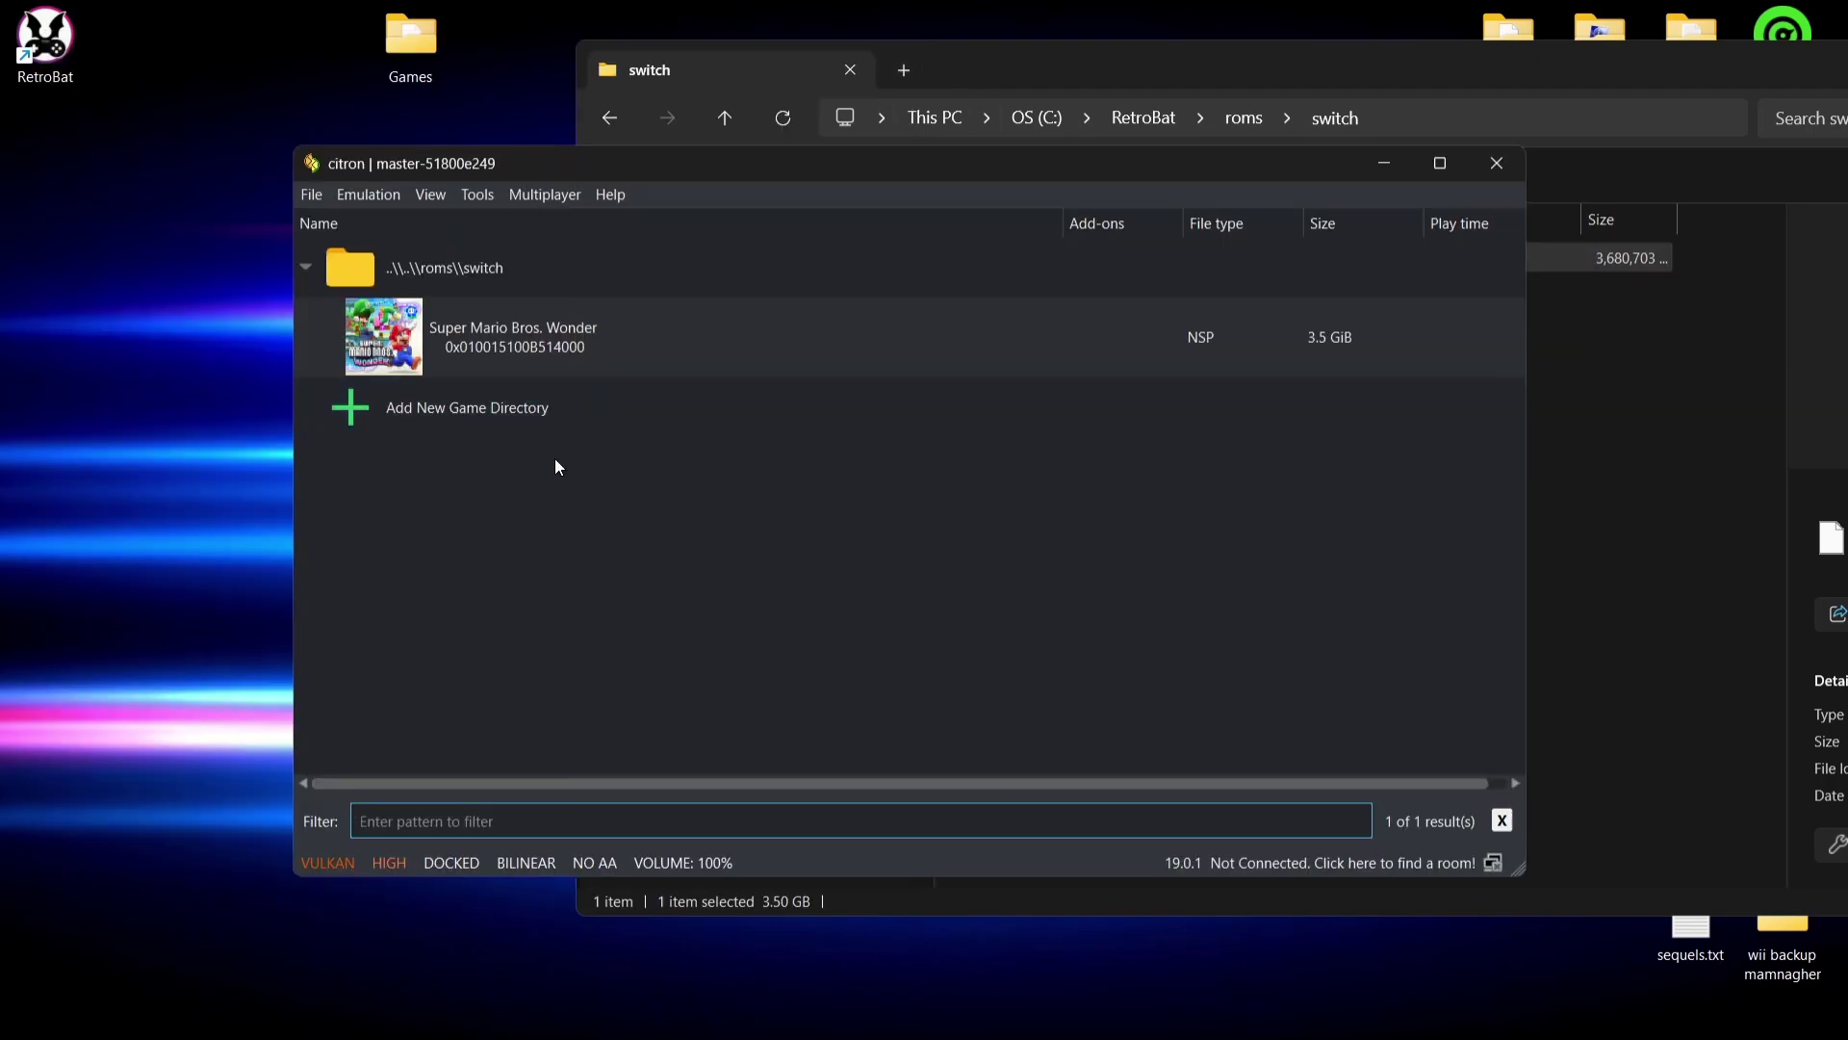
pyautogui.click(448, 342)
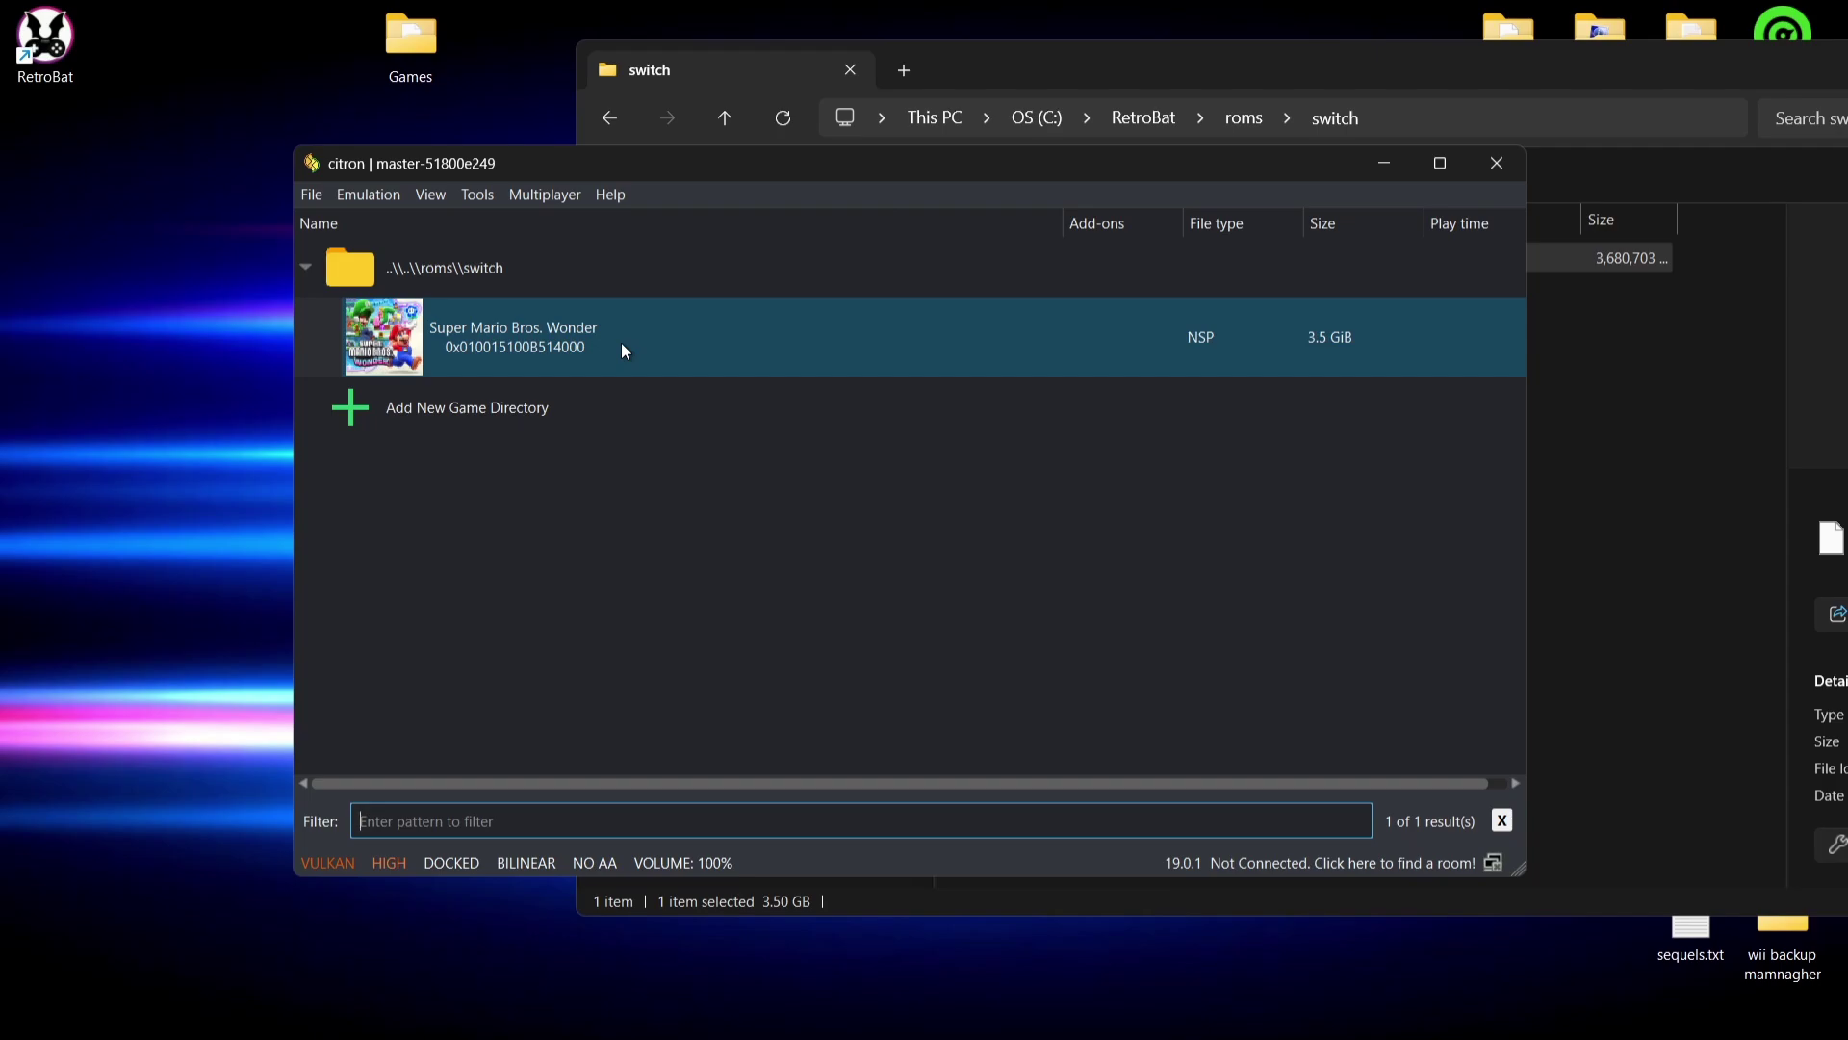
# Step: Install the Mario Wonder update NSP from Desktop\Games to NAND, then close Citron
pyautogui.click(313, 194)
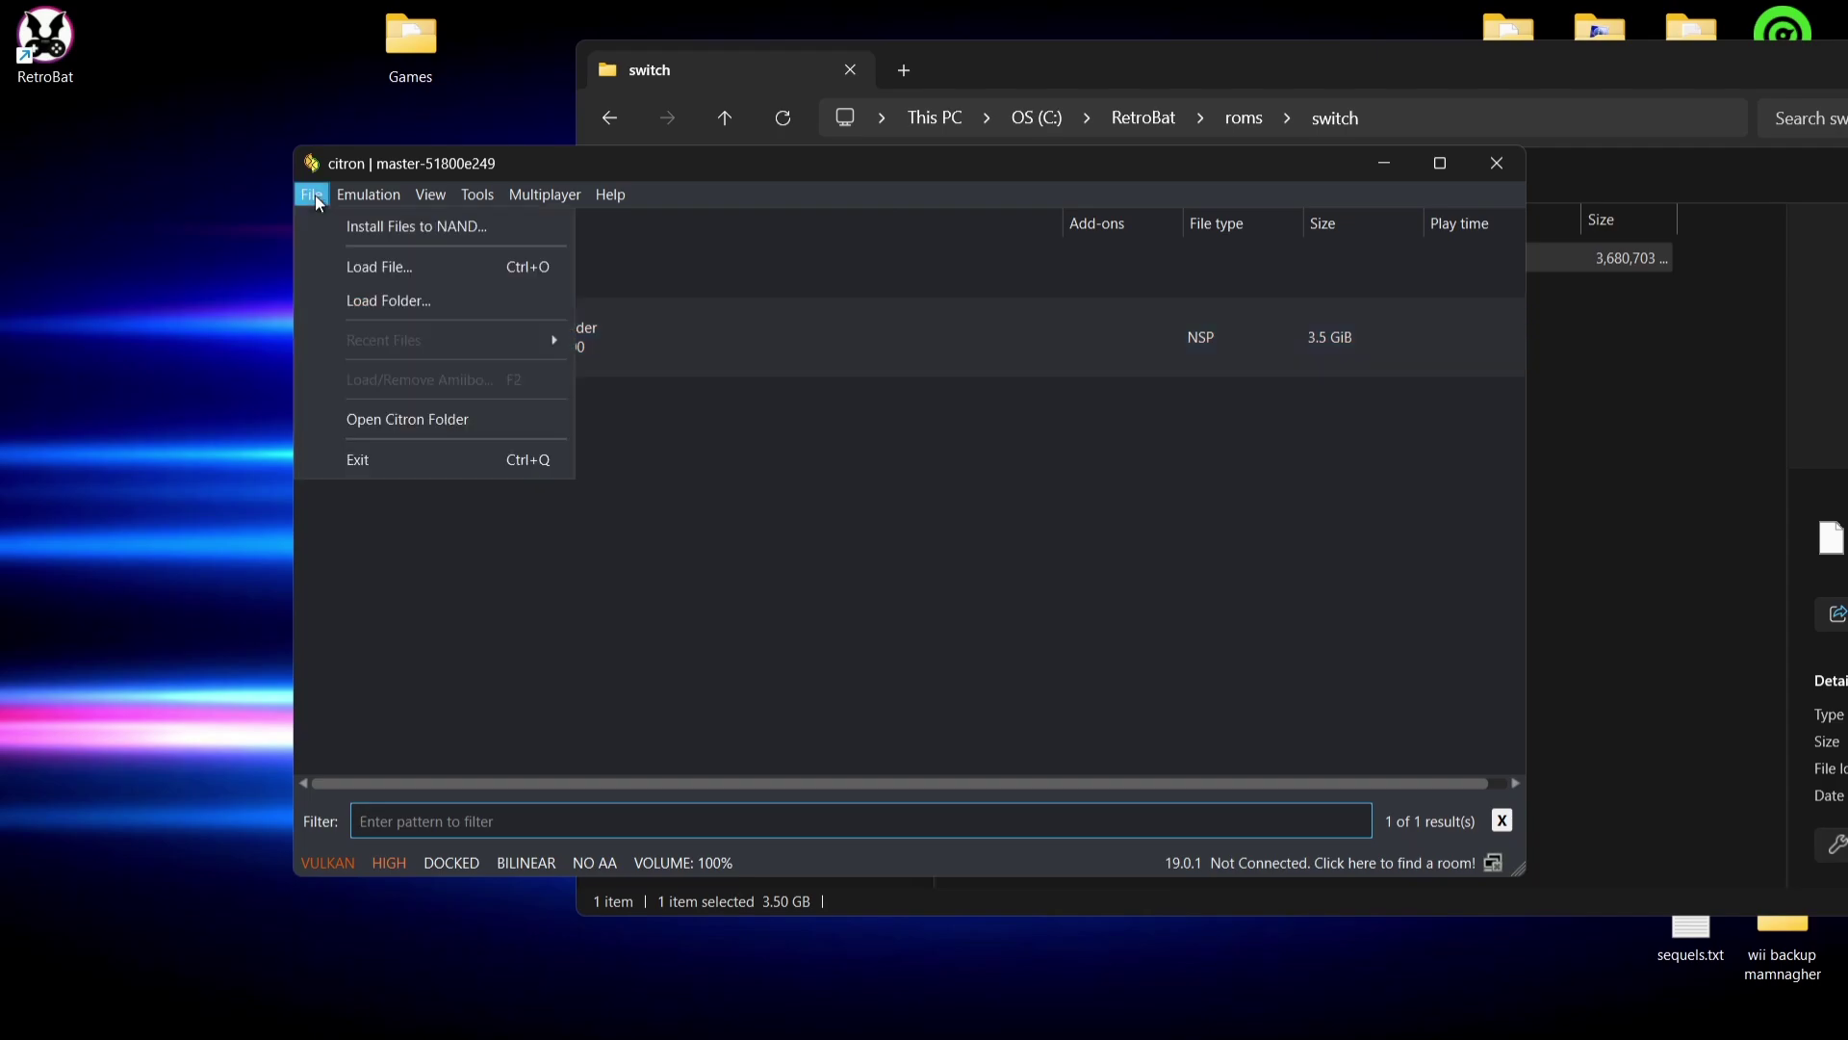
pyautogui.click(324, 231)
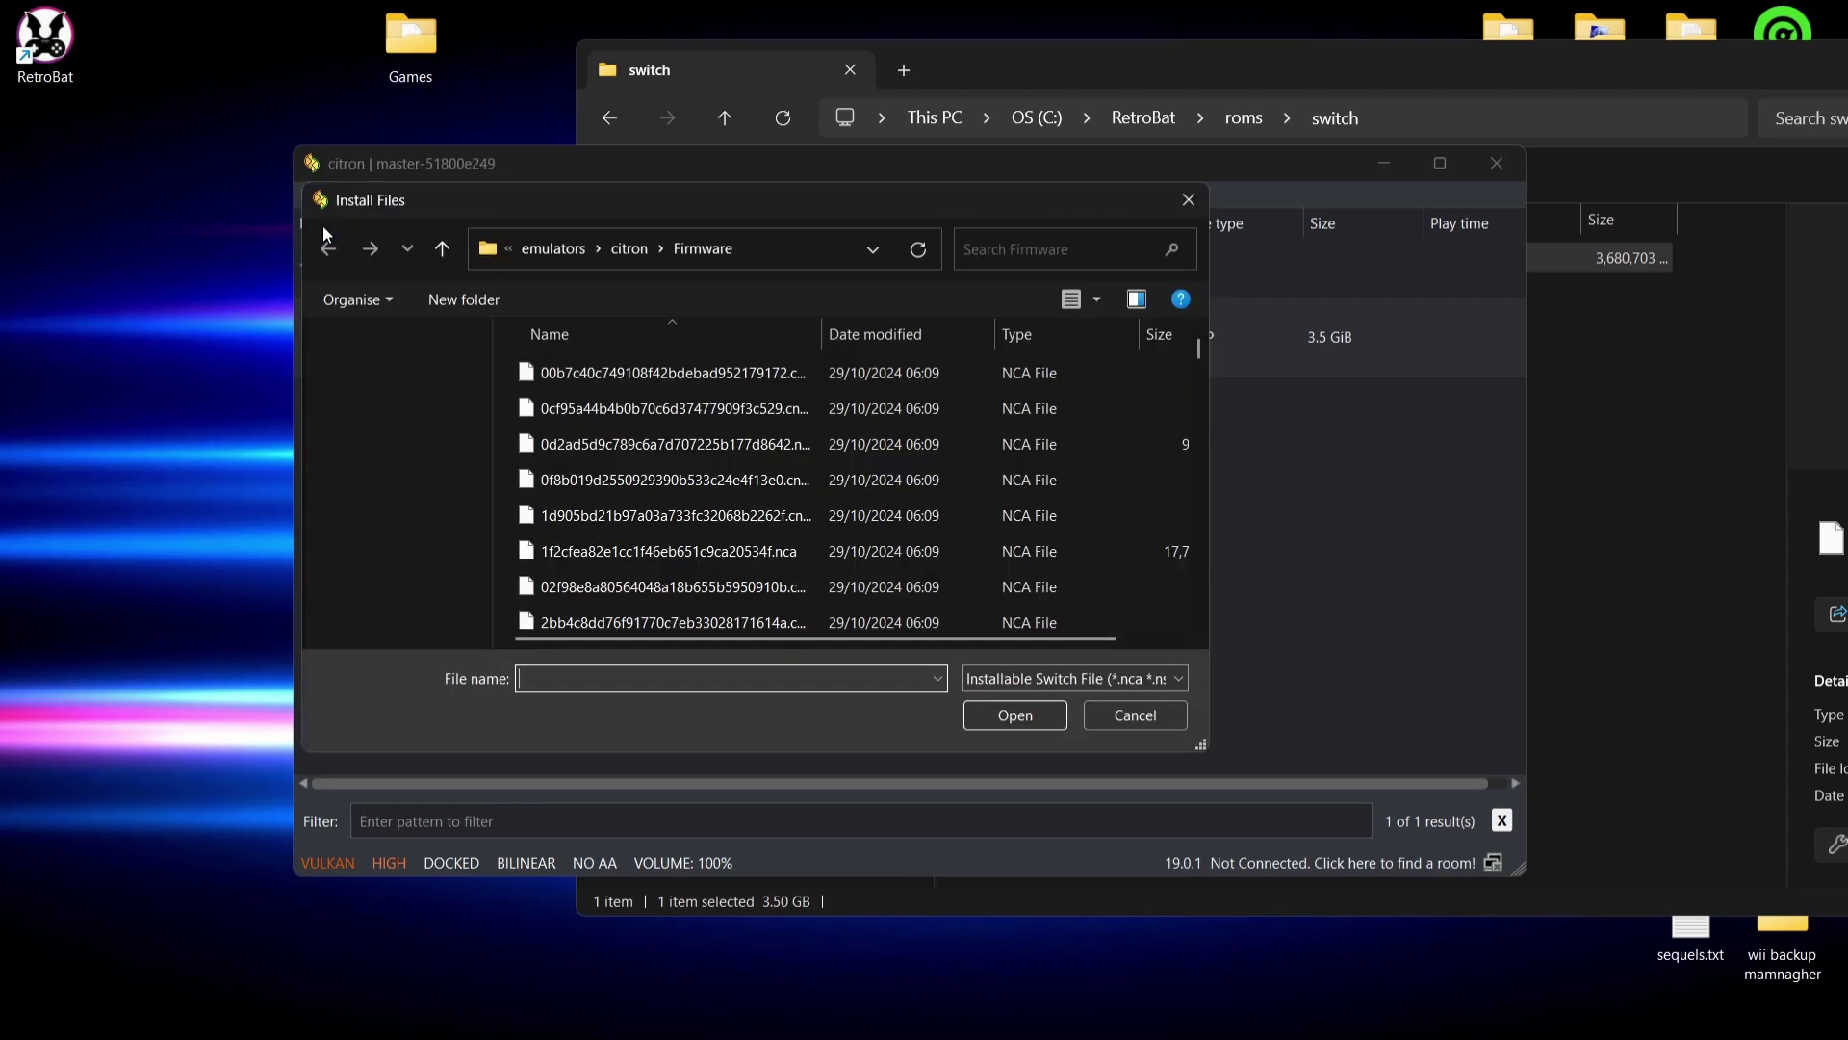
pyautogui.moveTo(471, 525); pyautogui.dragTo(476, 350)
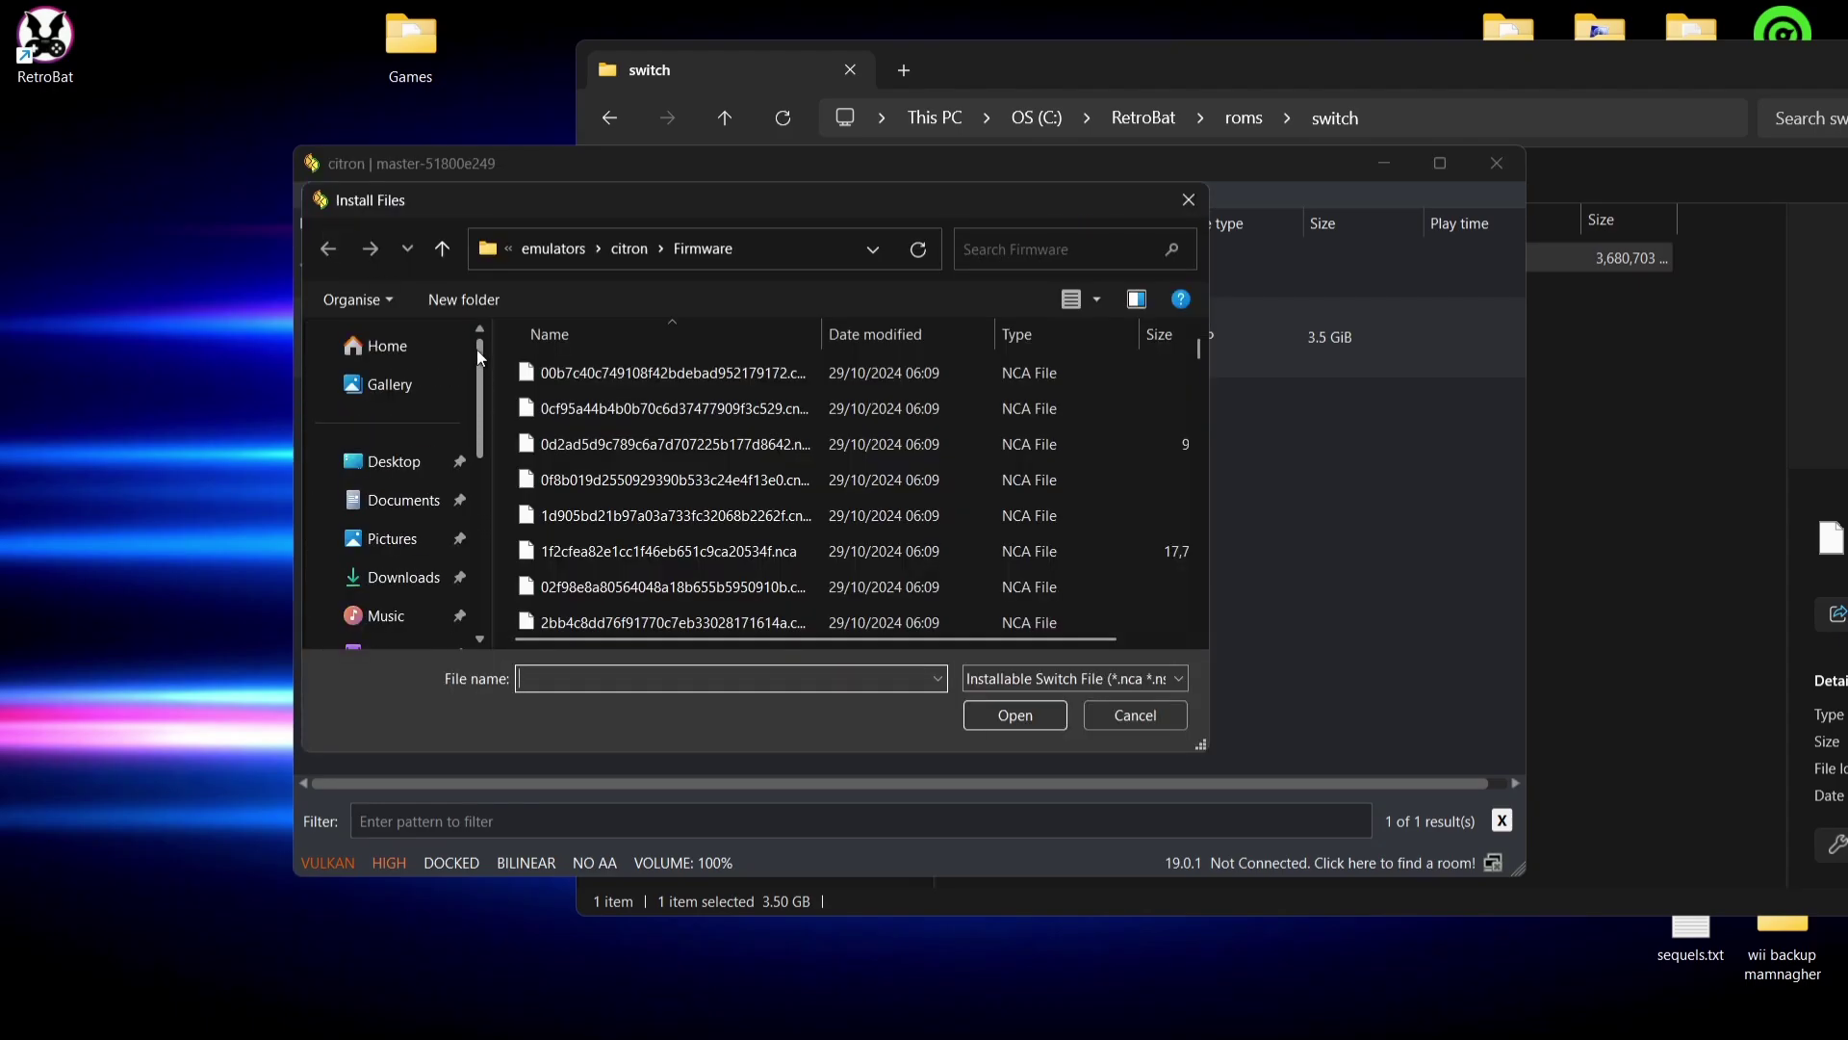
pyautogui.click(395, 463)
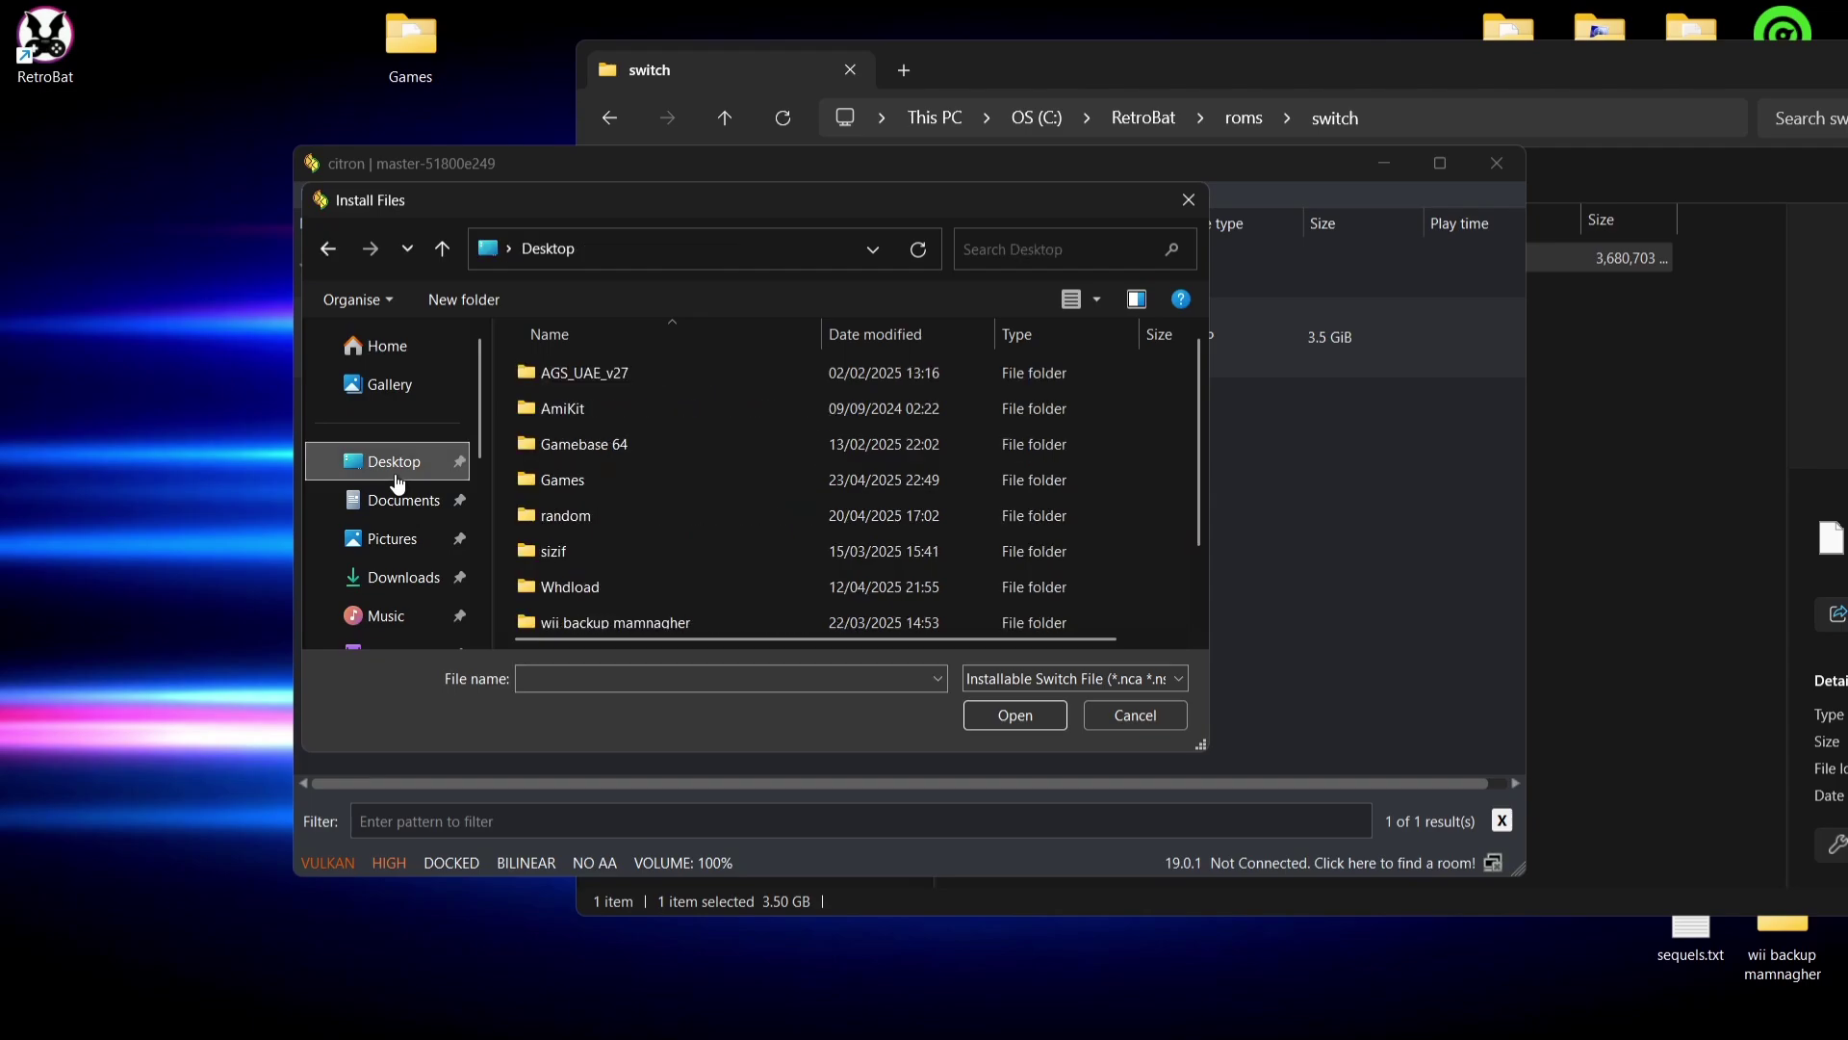
pyautogui.doubleClick(547, 488)
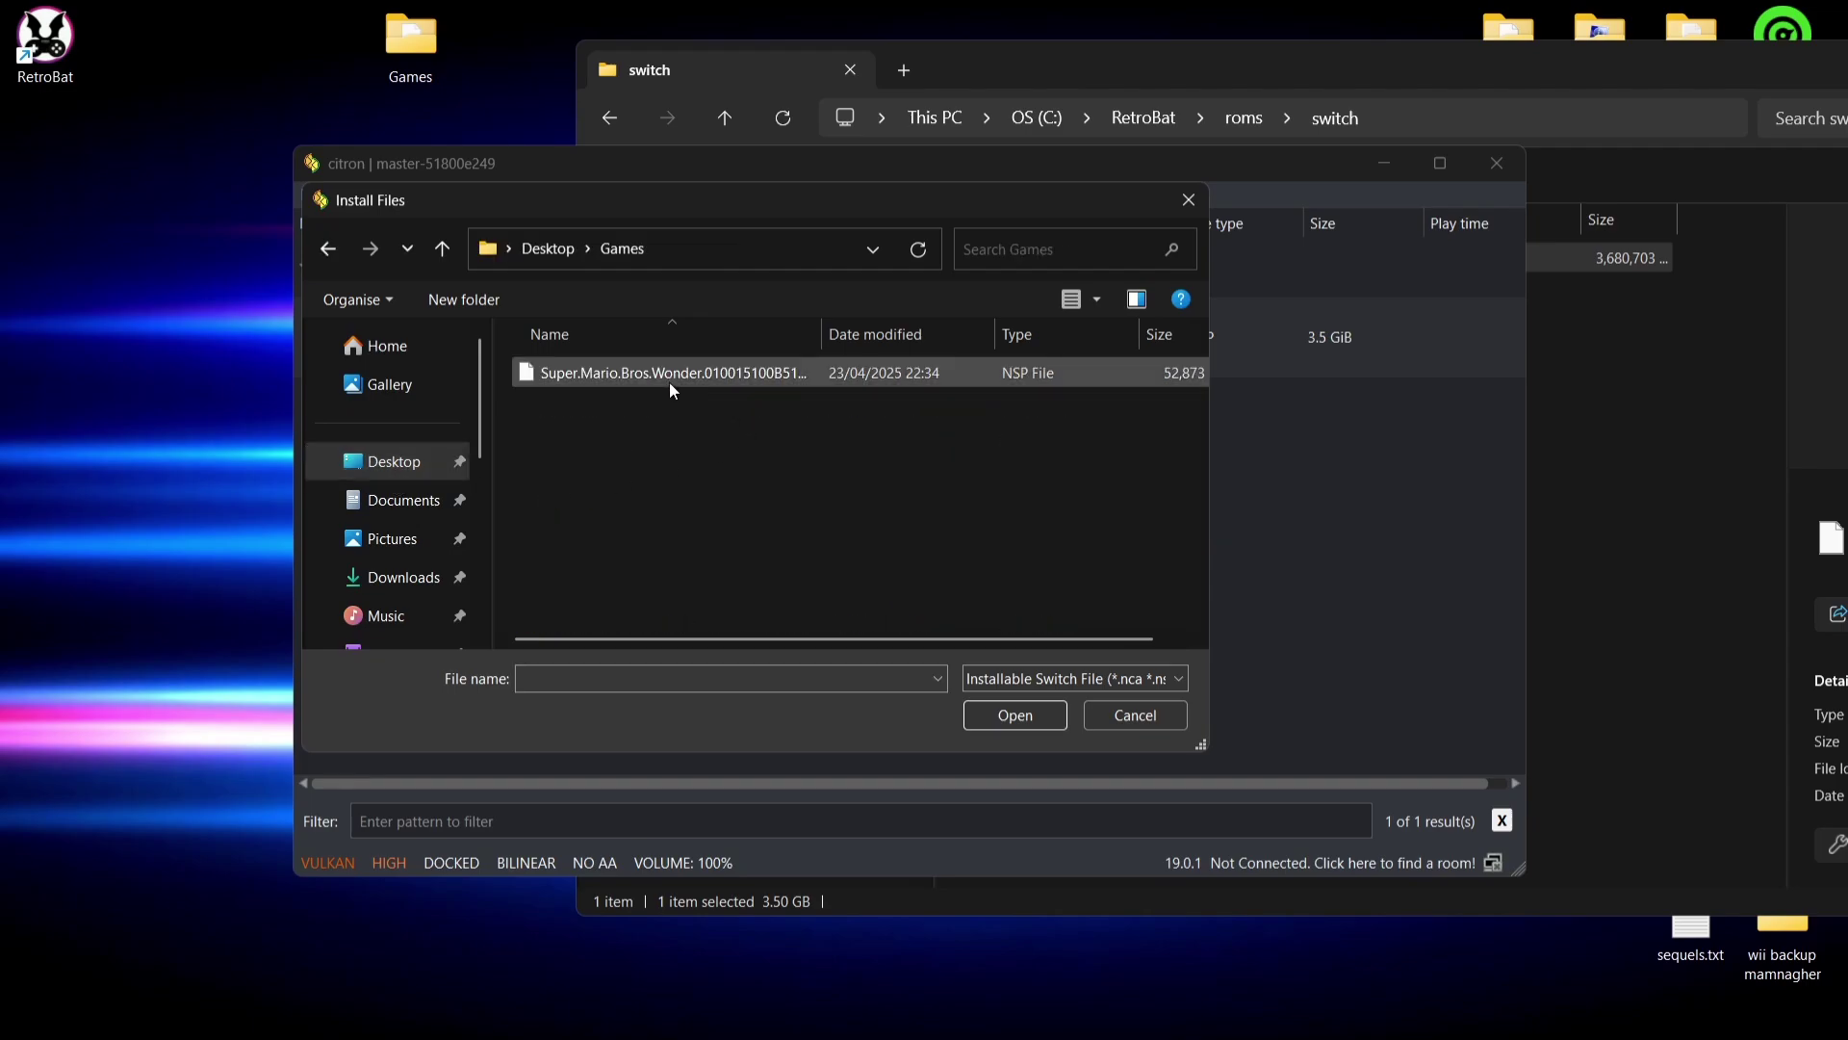
pyautogui.doubleClick(730, 375)
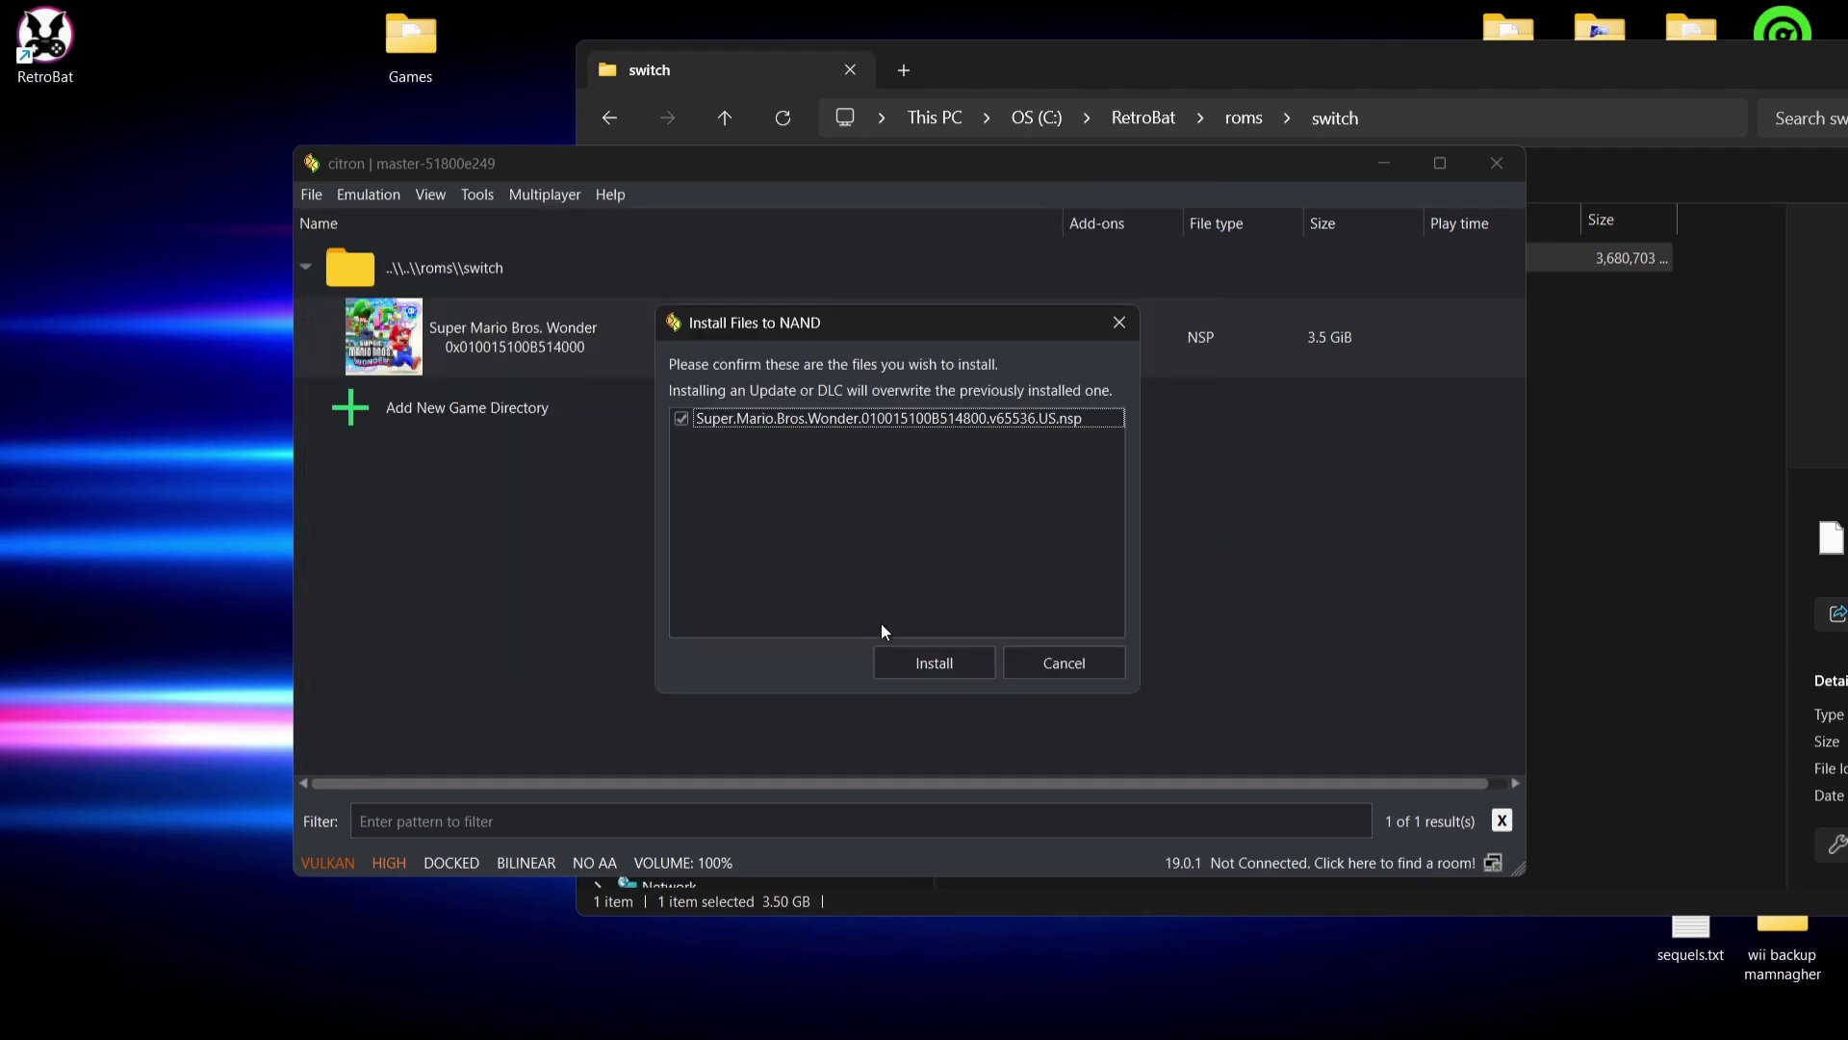
pyautogui.click(913, 665)
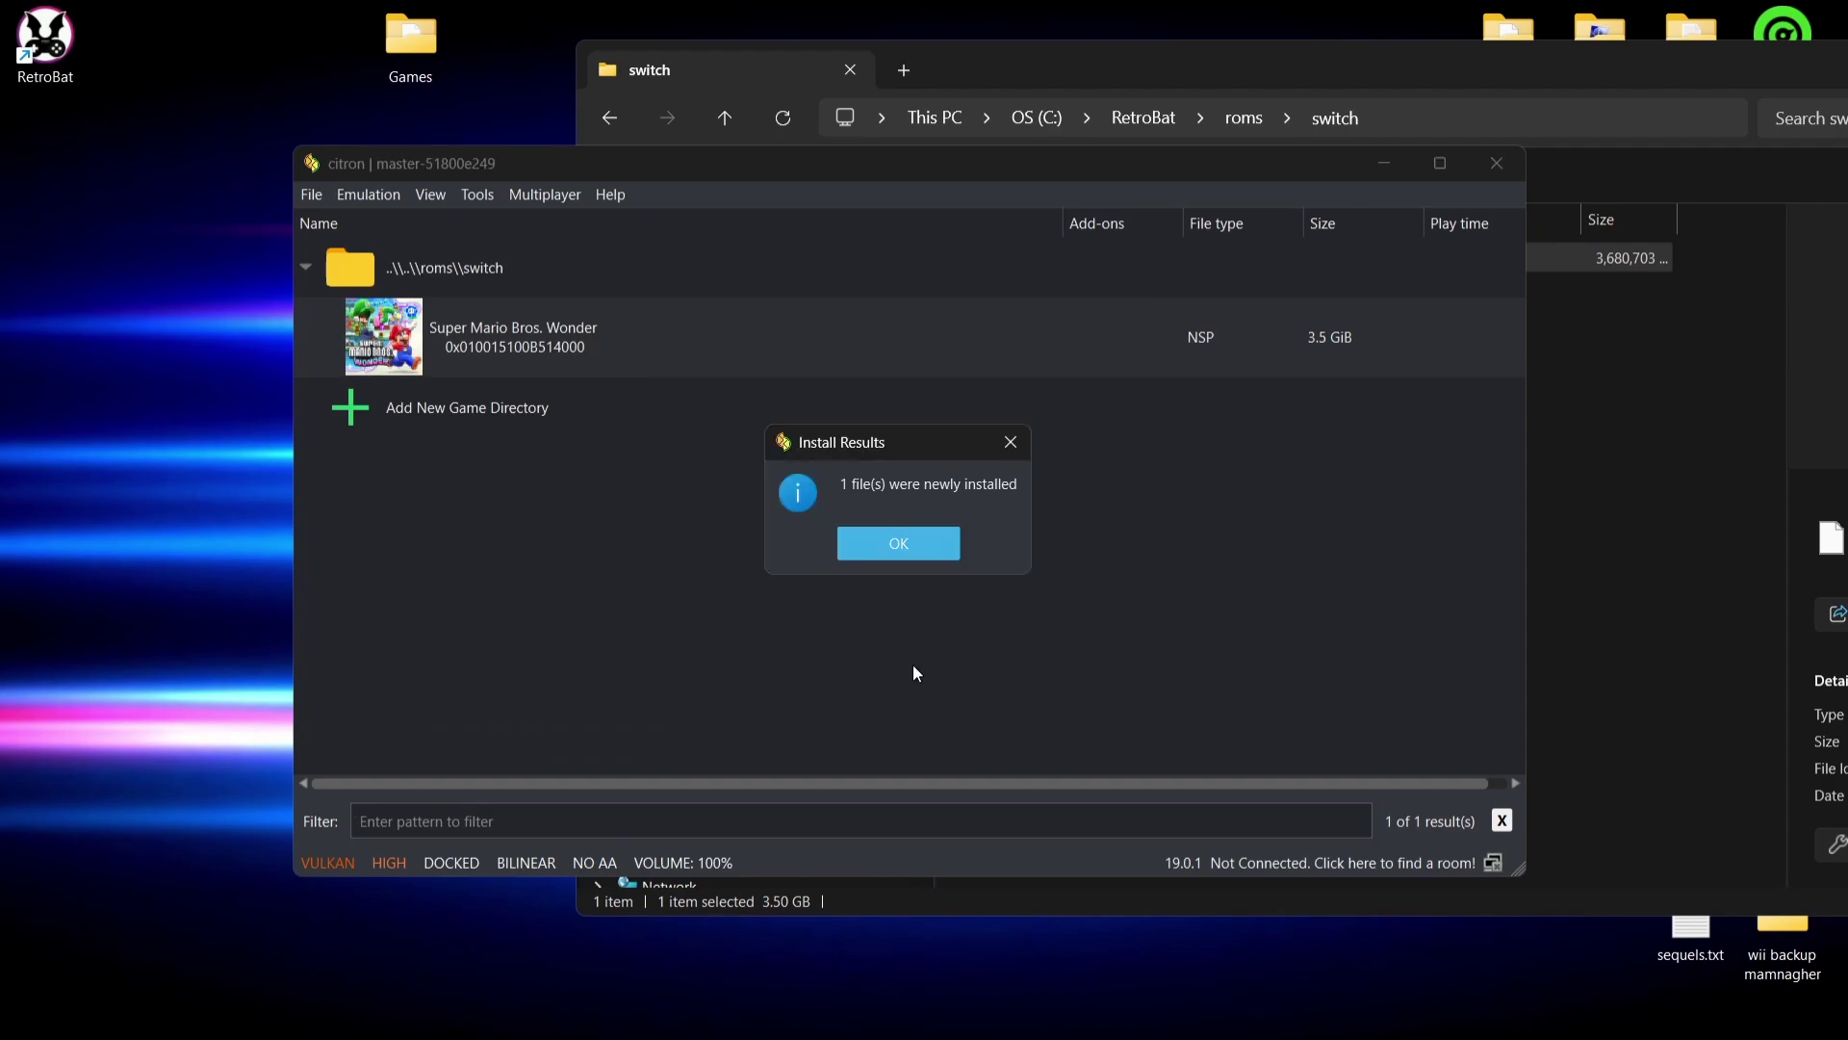
pyautogui.click(922, 541)
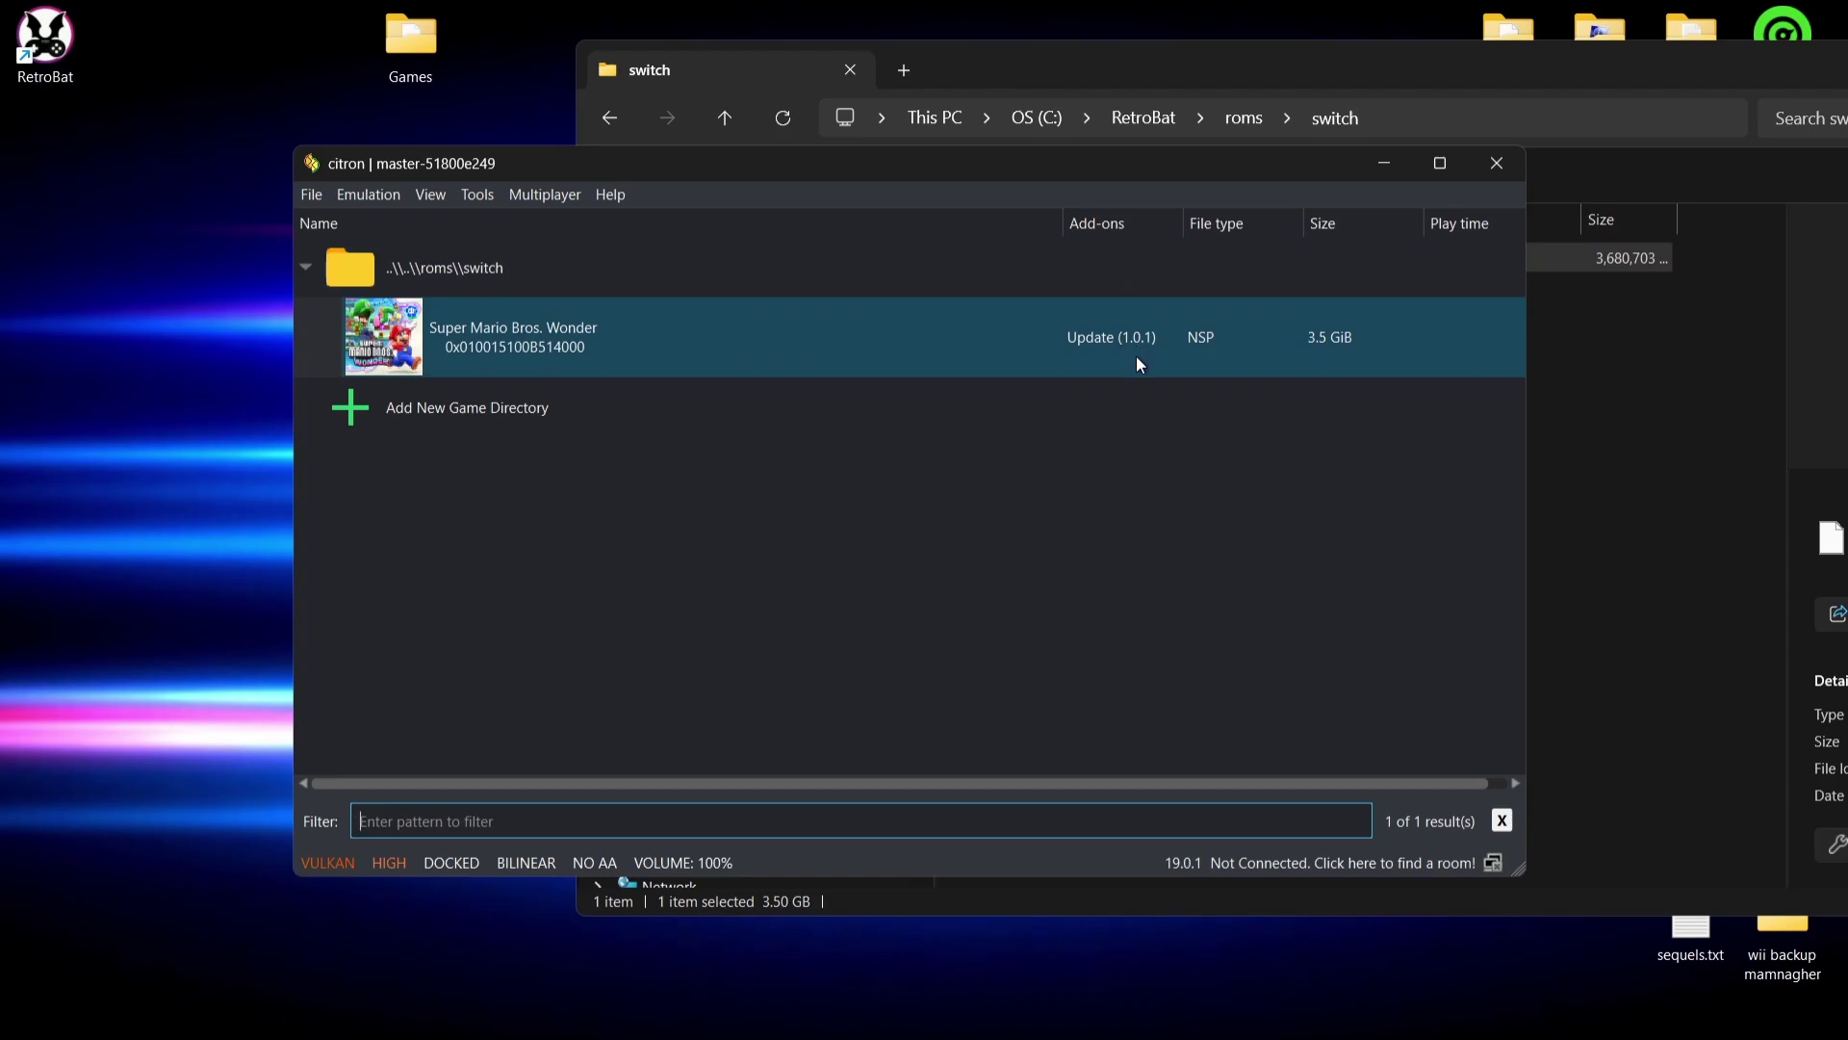
pyautogui.click(1496, 164)
# Step: Close File Explorer, launch RetroBat and open the Nintendo Switch list showing Super Mario Bros. Wonder
pyautogui.moveTo(1459, 51); pyautogui.dragTo(876, 60)
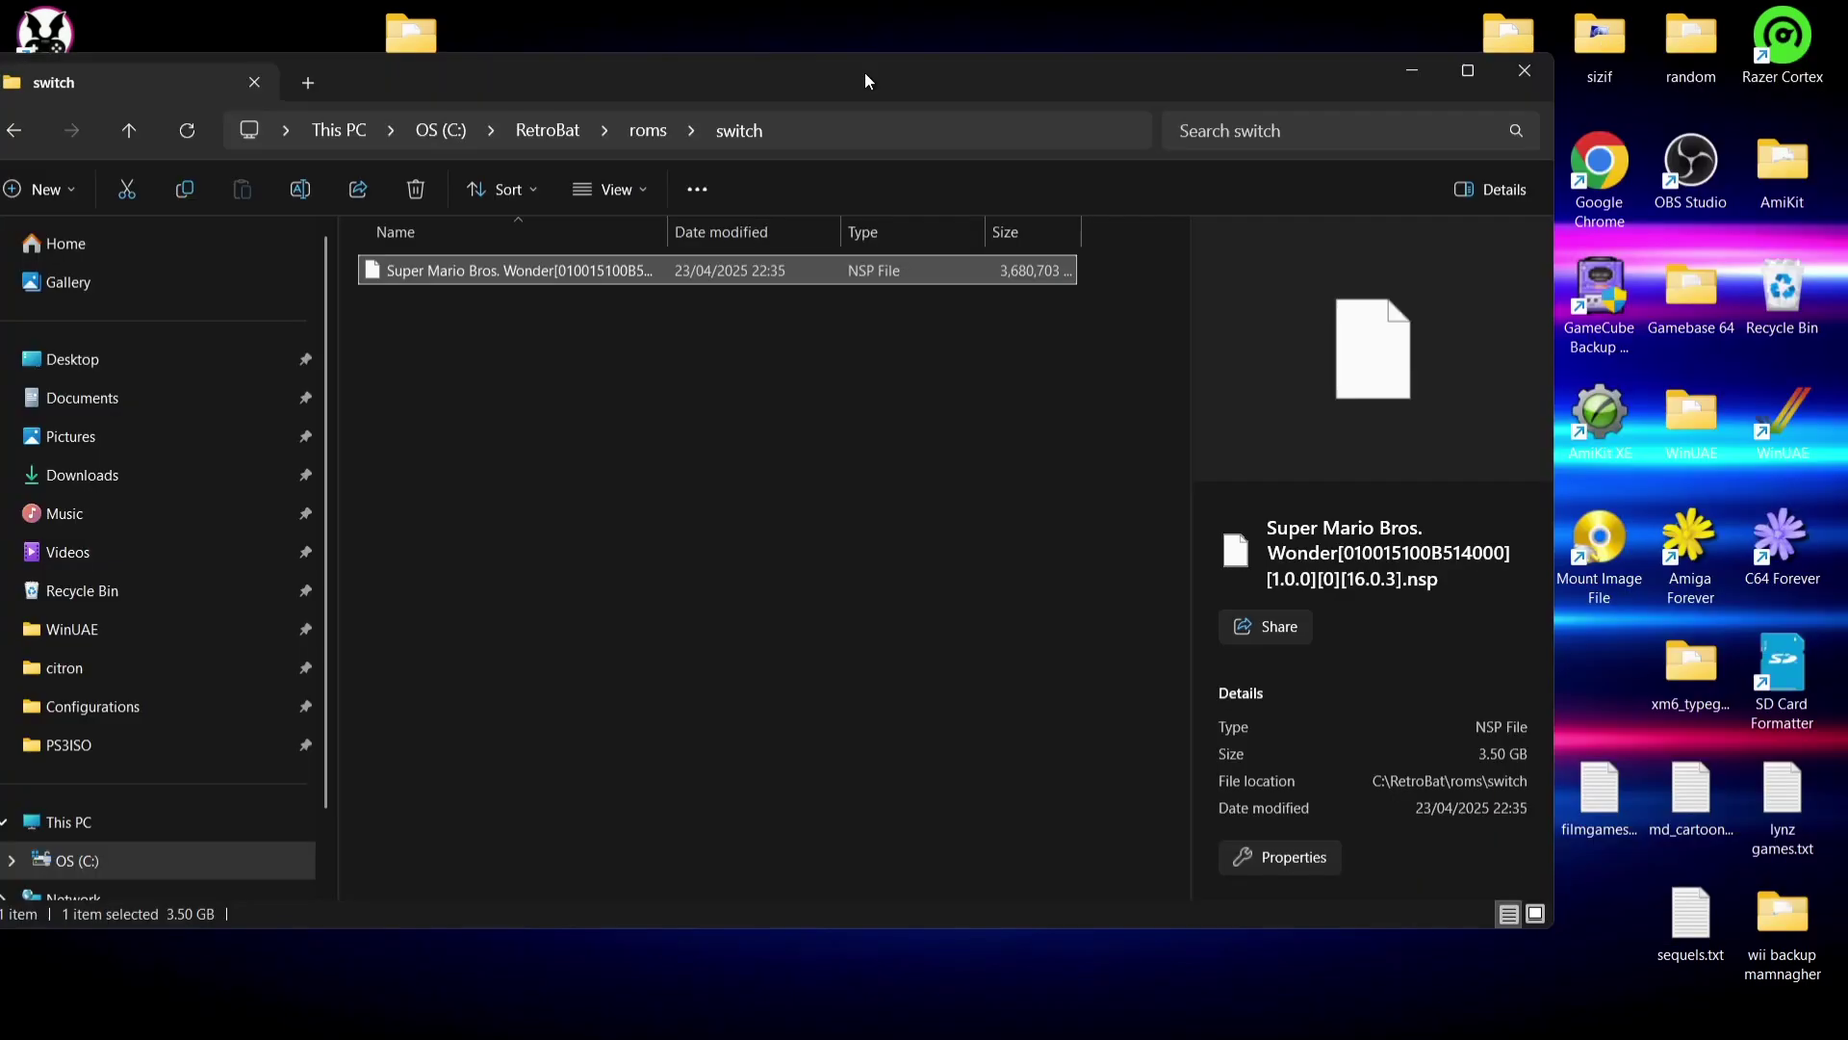
pyautogui.click(1526, 68)
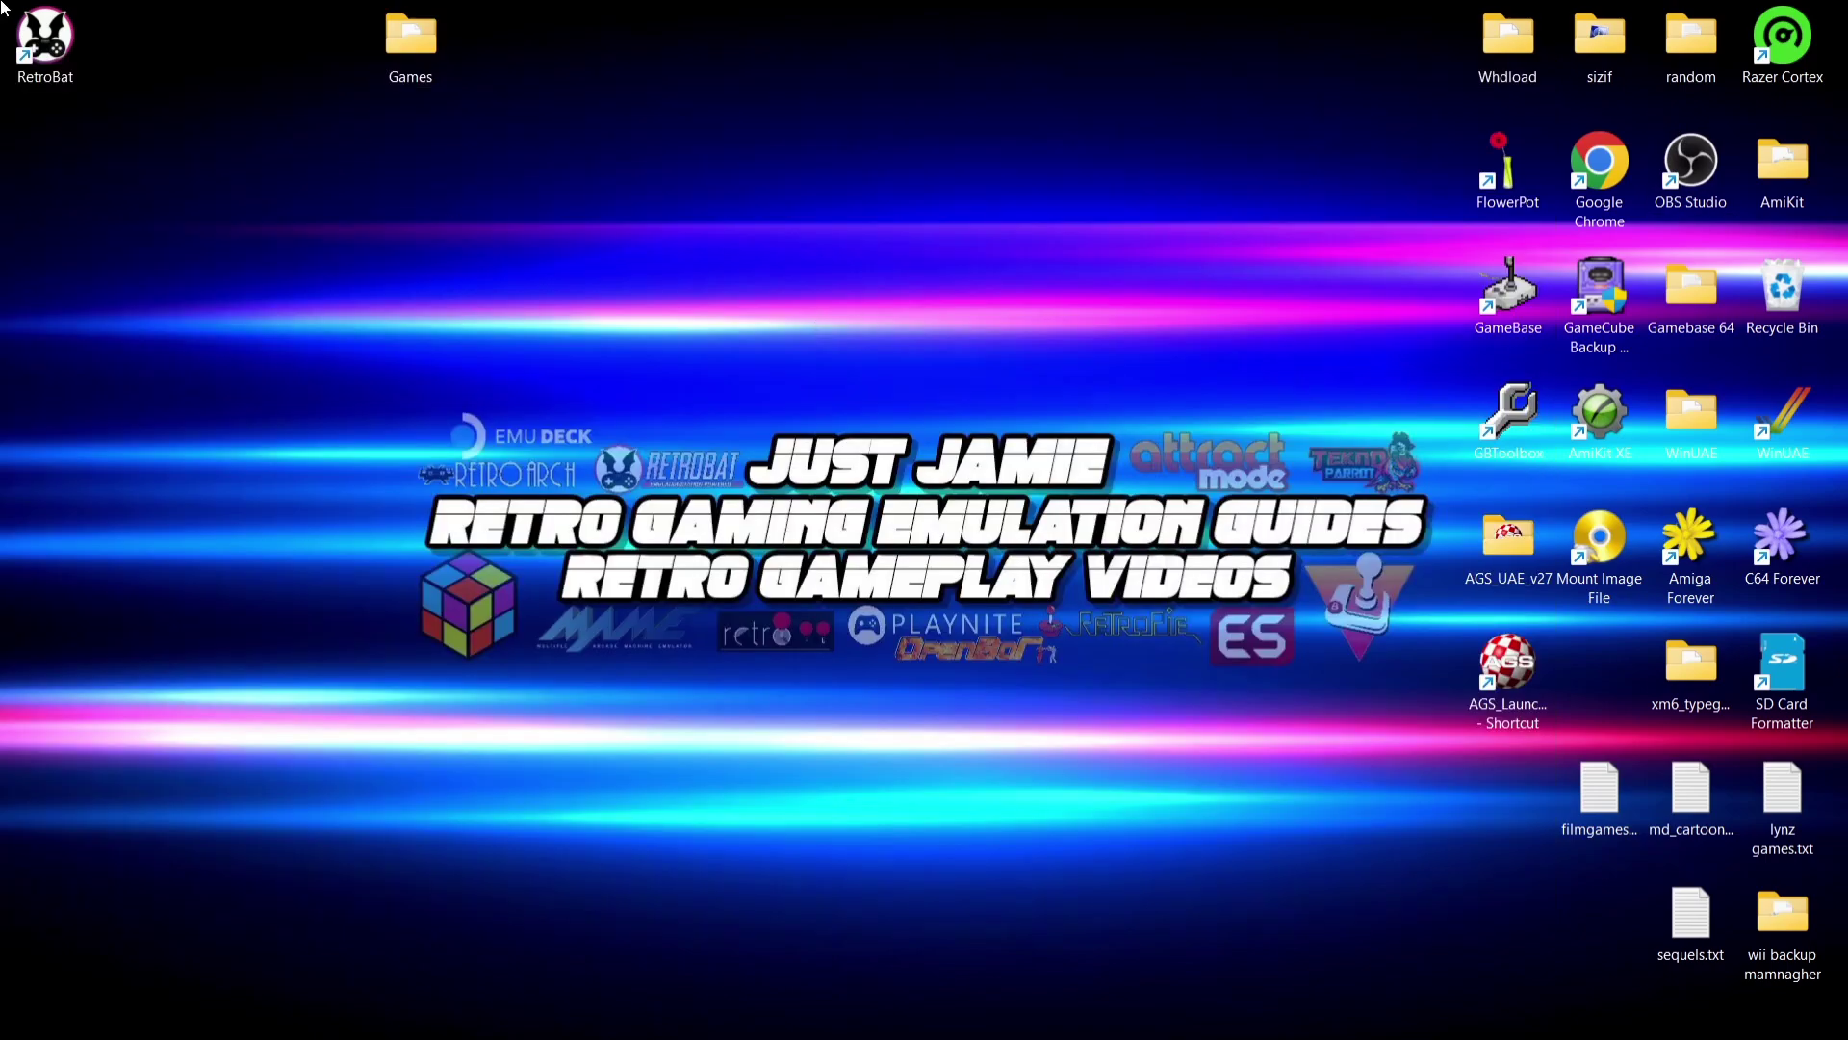
pyautogui.doubleClick(45, 39)
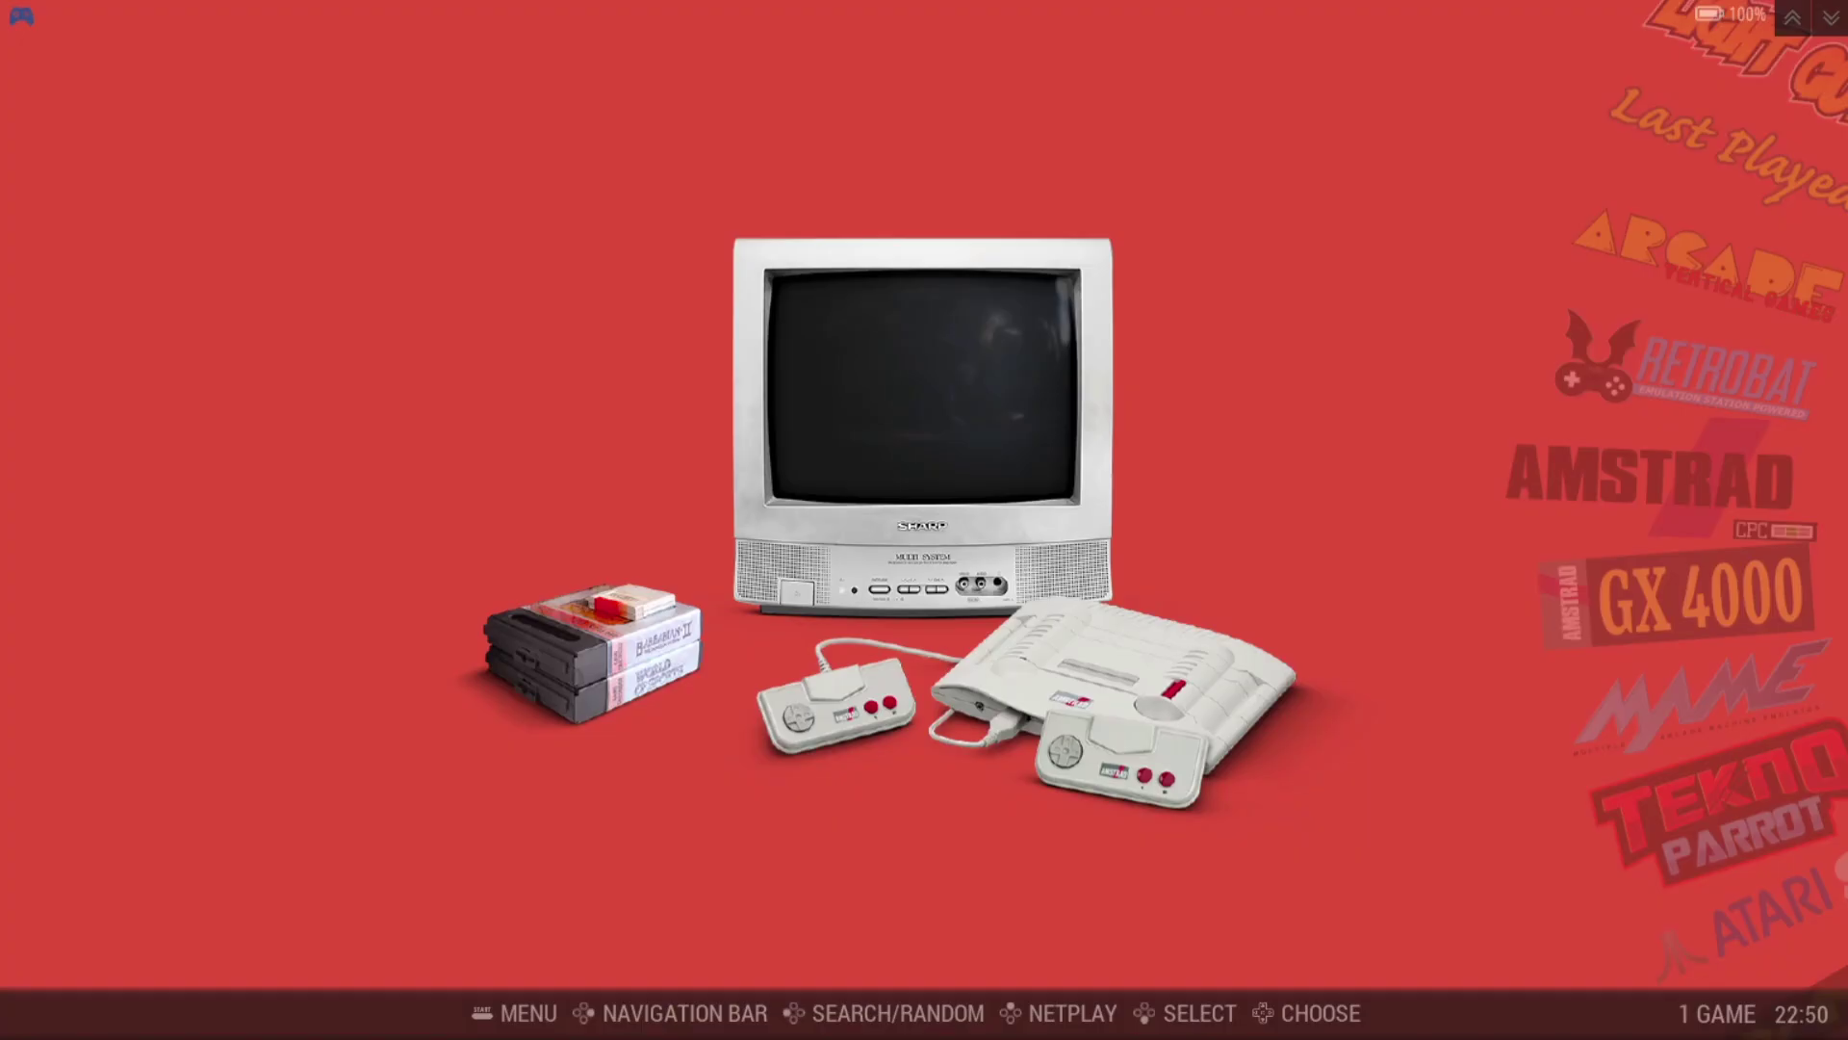
pyautogui.press('Down')
pyautogui.press('Down')
pyautogui.press('Down')
pyautogui.press('Down')
pyautogui.press('Down')
pyautogui.press('Down')
pyautogui.press('Down')
pyautogui.press('Down')
pyautogui.press('Down')
pyautogui.press('Down')
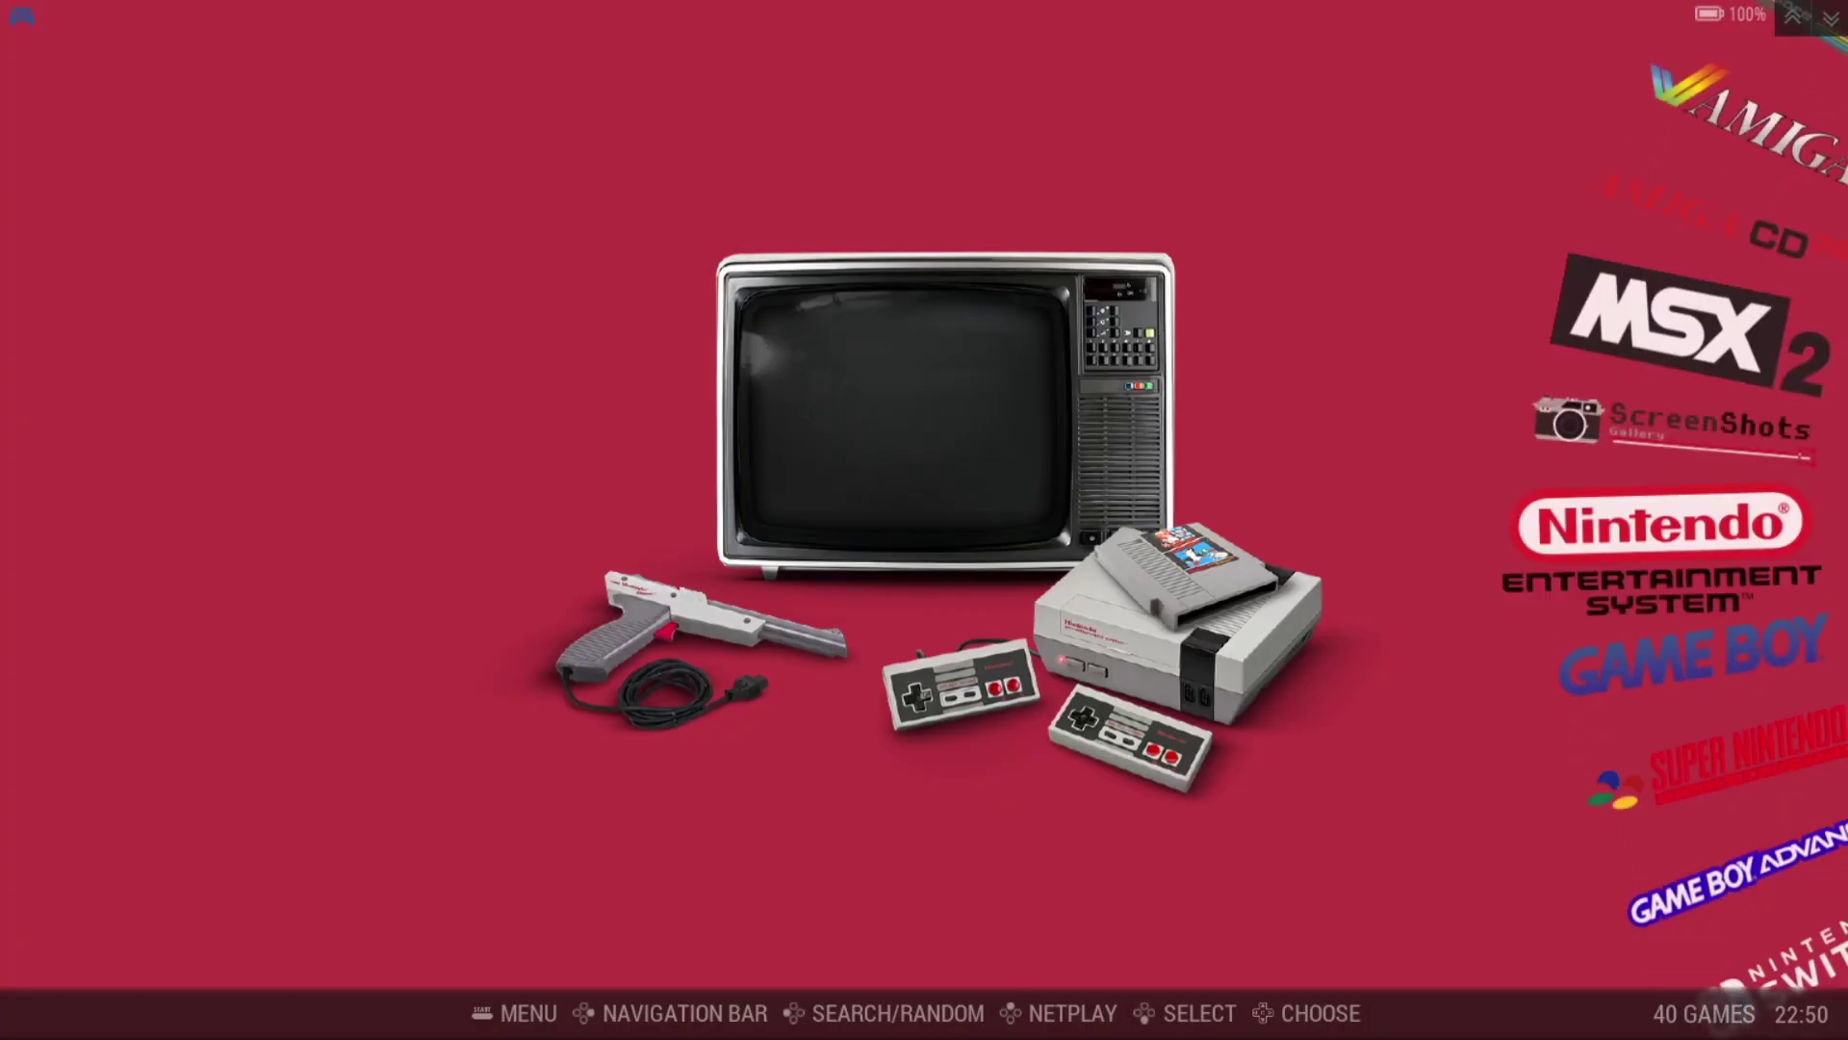
pyautogui.press('Down')
pyautogui.press('Down')
pyautogui.press('Down')
pyautogui.press('Down')
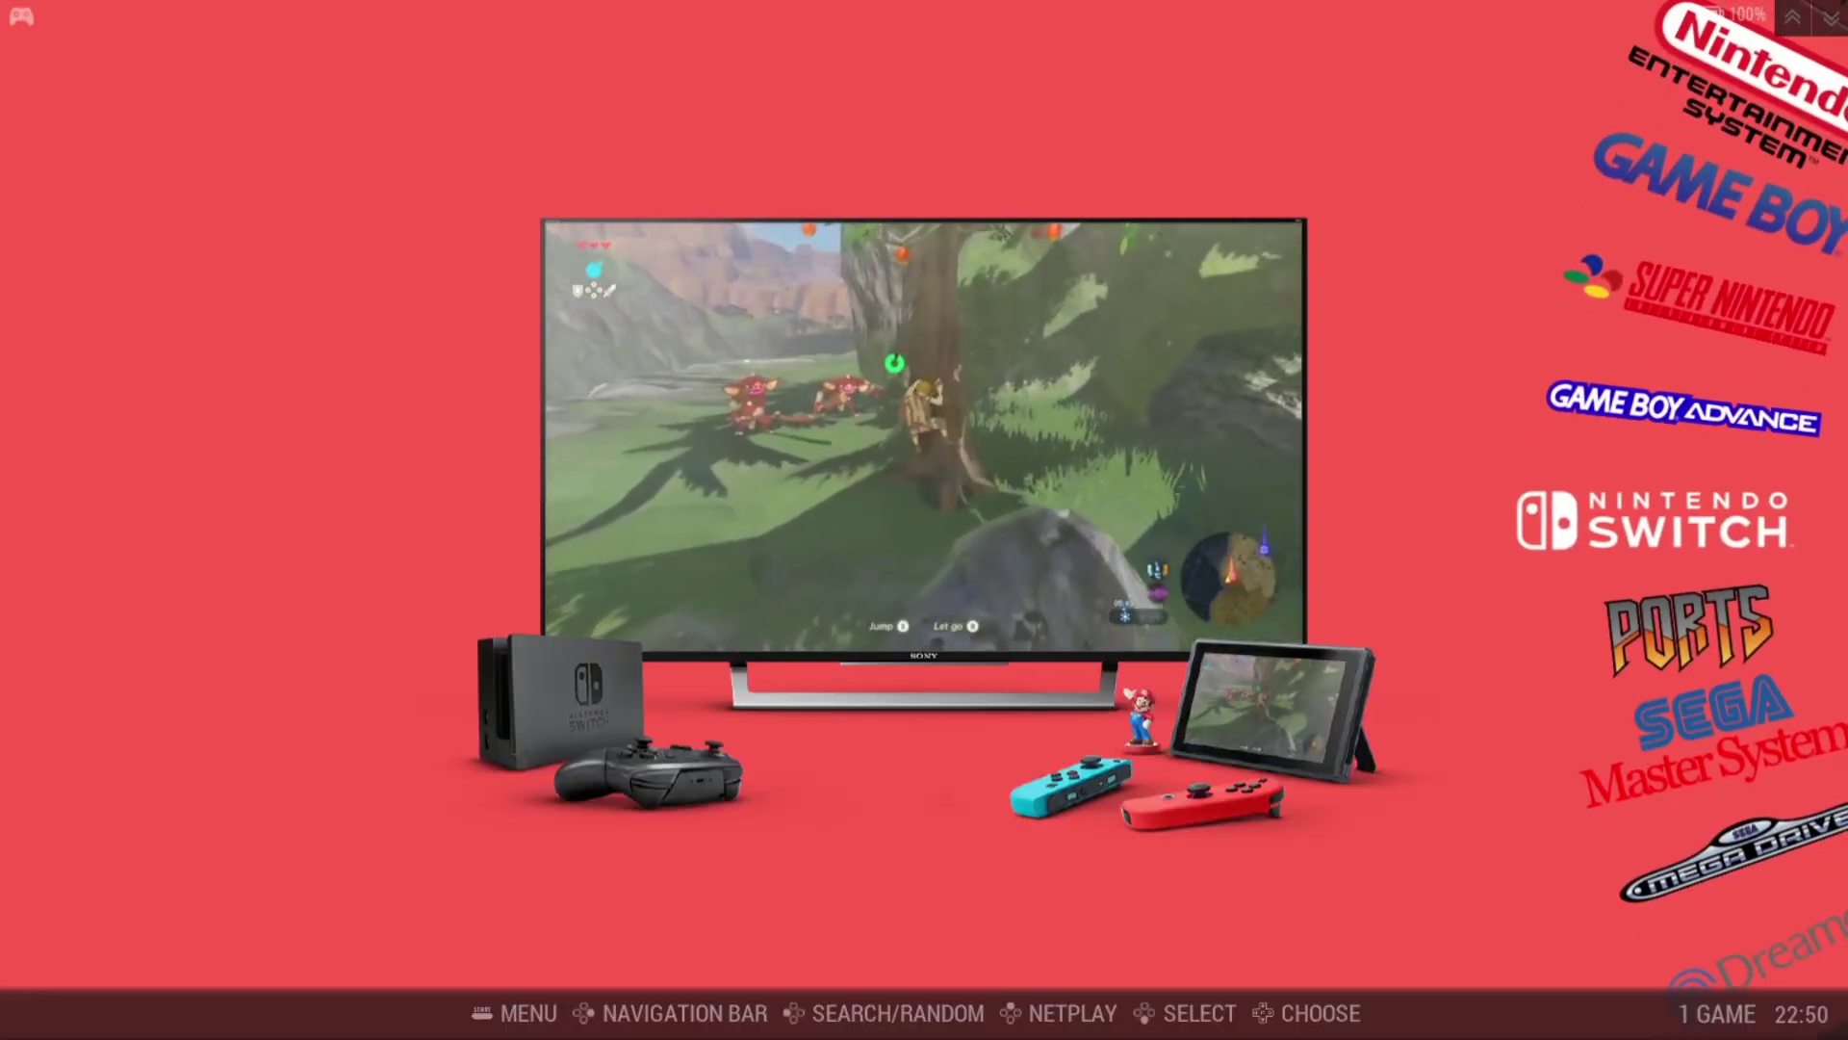
pyautogui.press('Return')
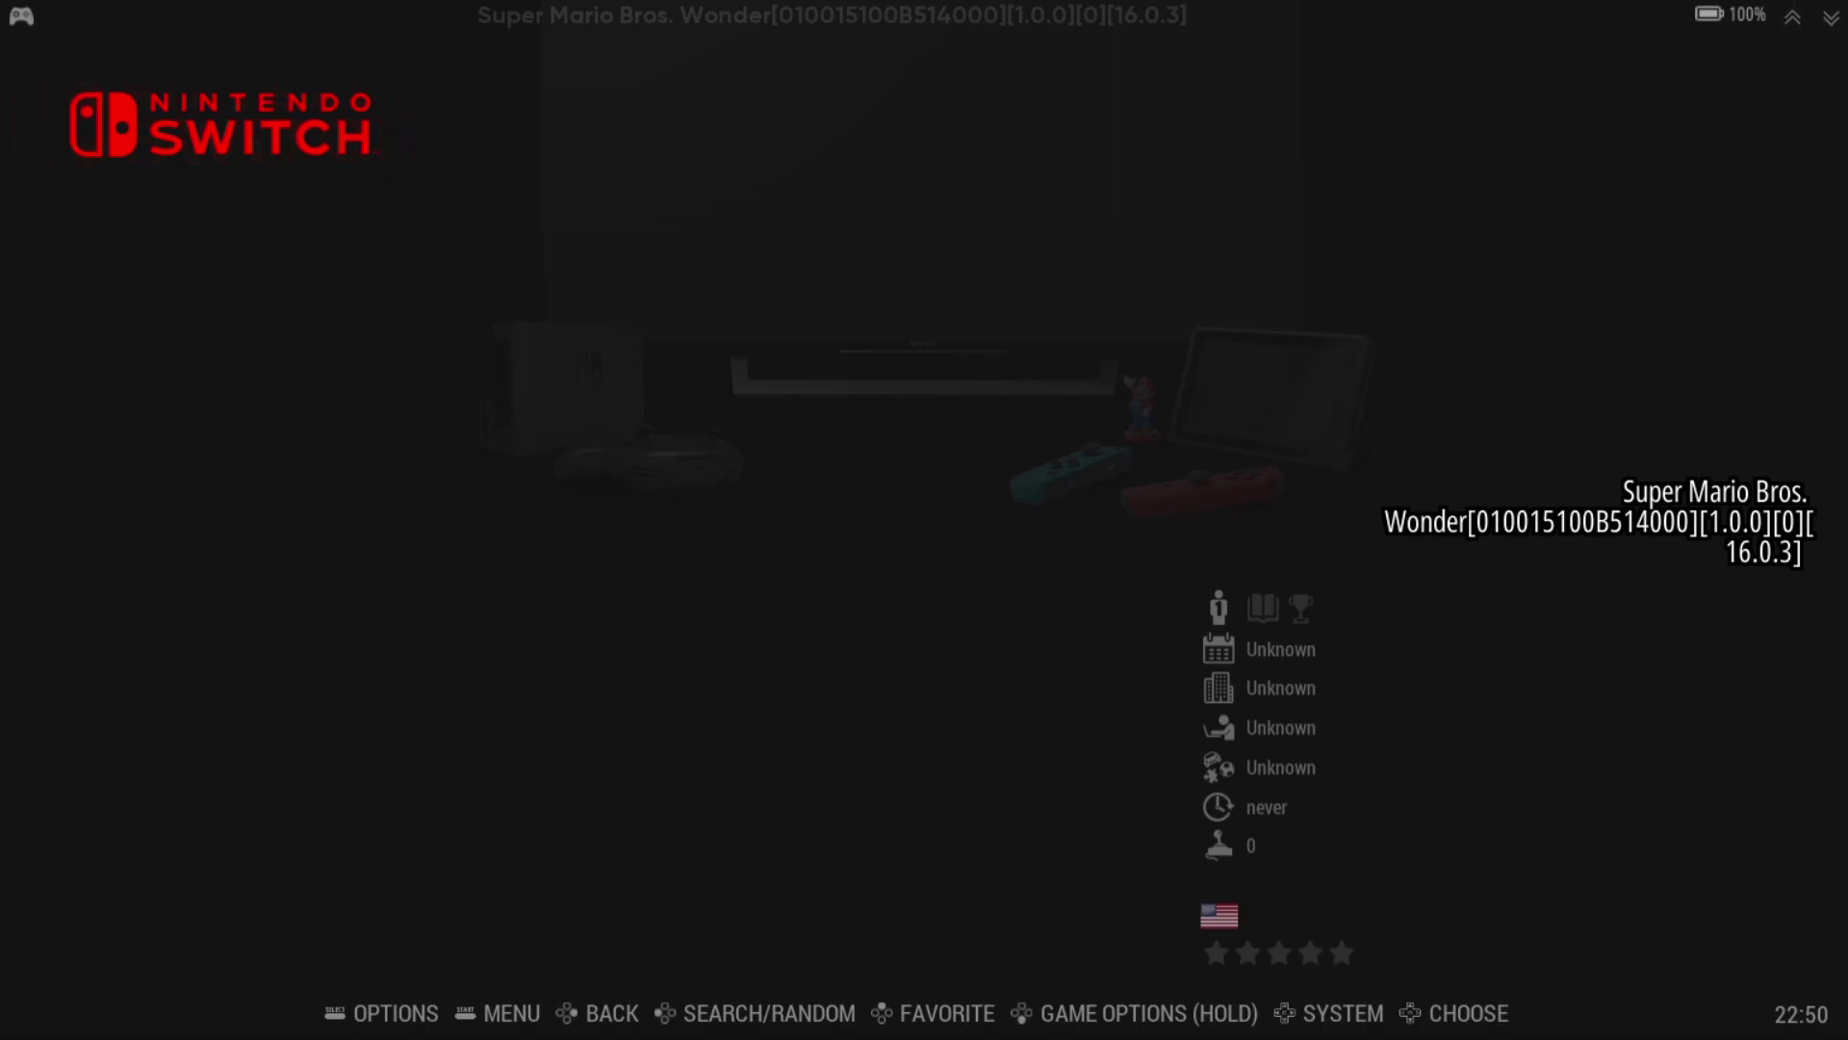
# Step: Scrape Super Mario Bros. Wonder and accept the ScreenScraper match for its artwork and metadata
pyautogui.press('Return')
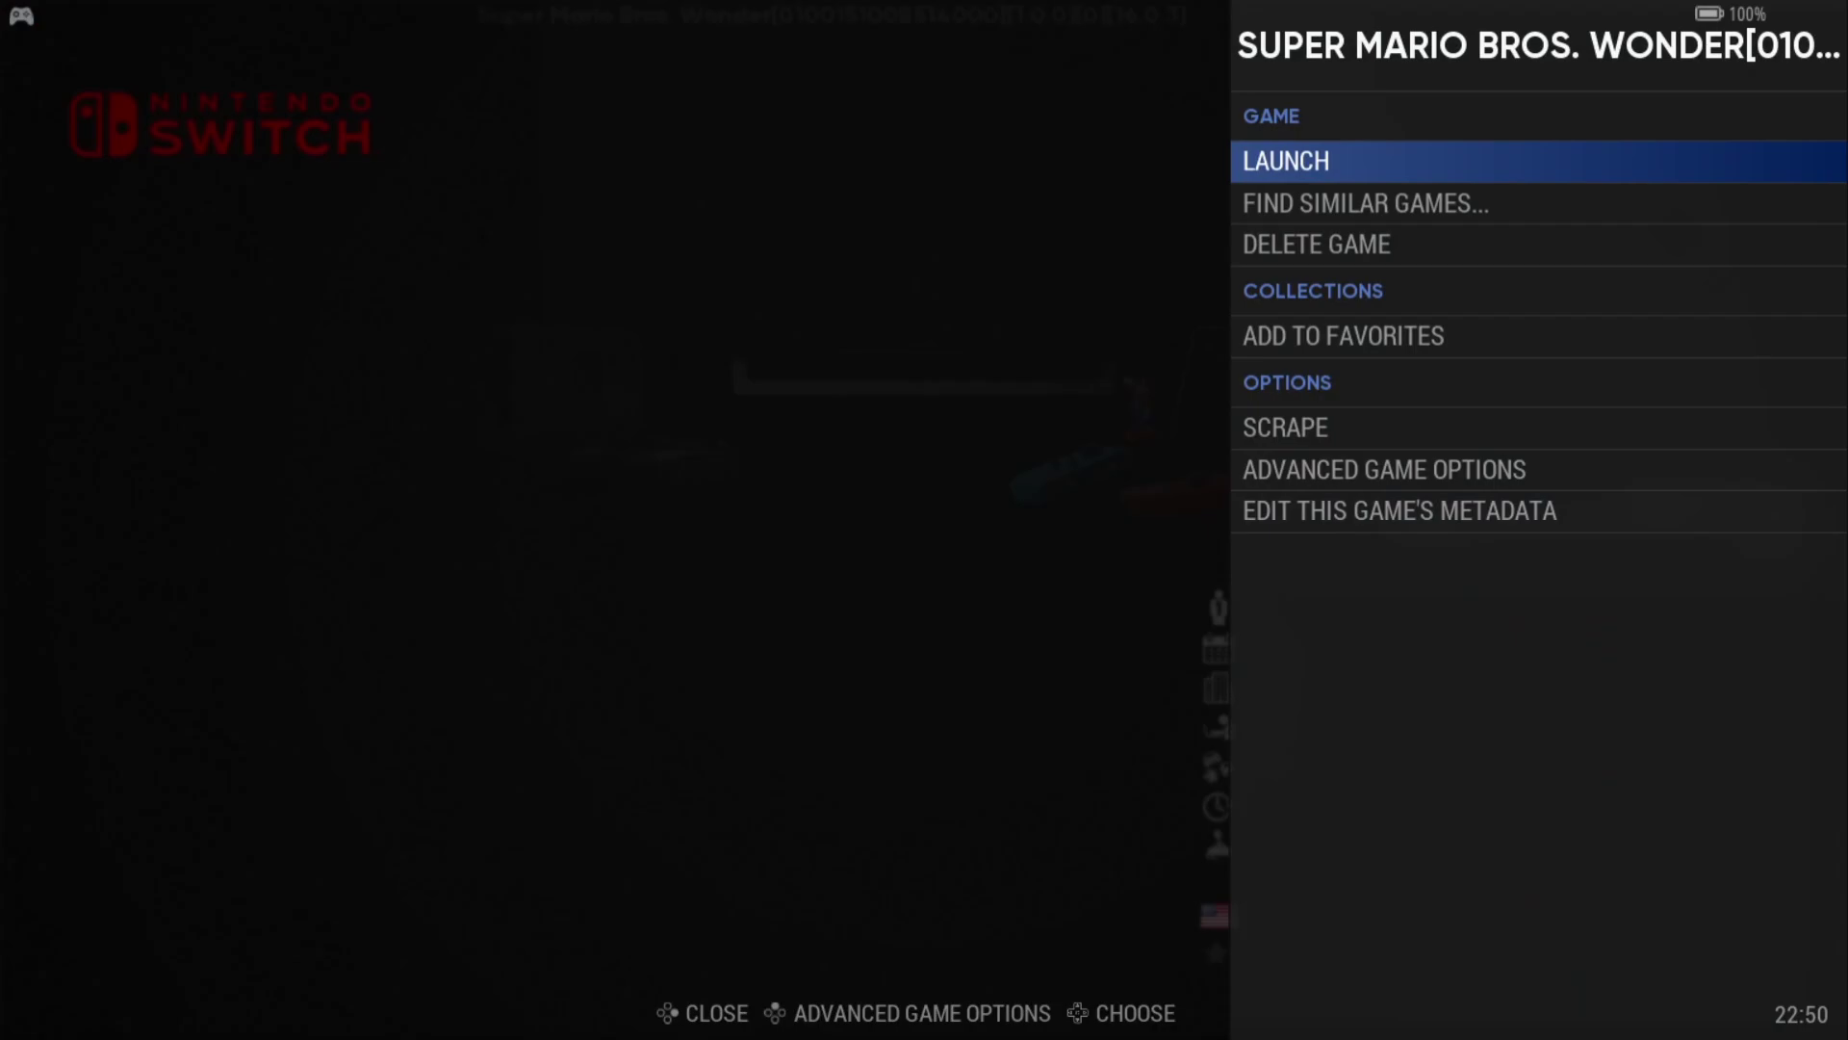
pyautogui.press('Up')
pyautogui.press('Up')
pyautogui.press('Up')
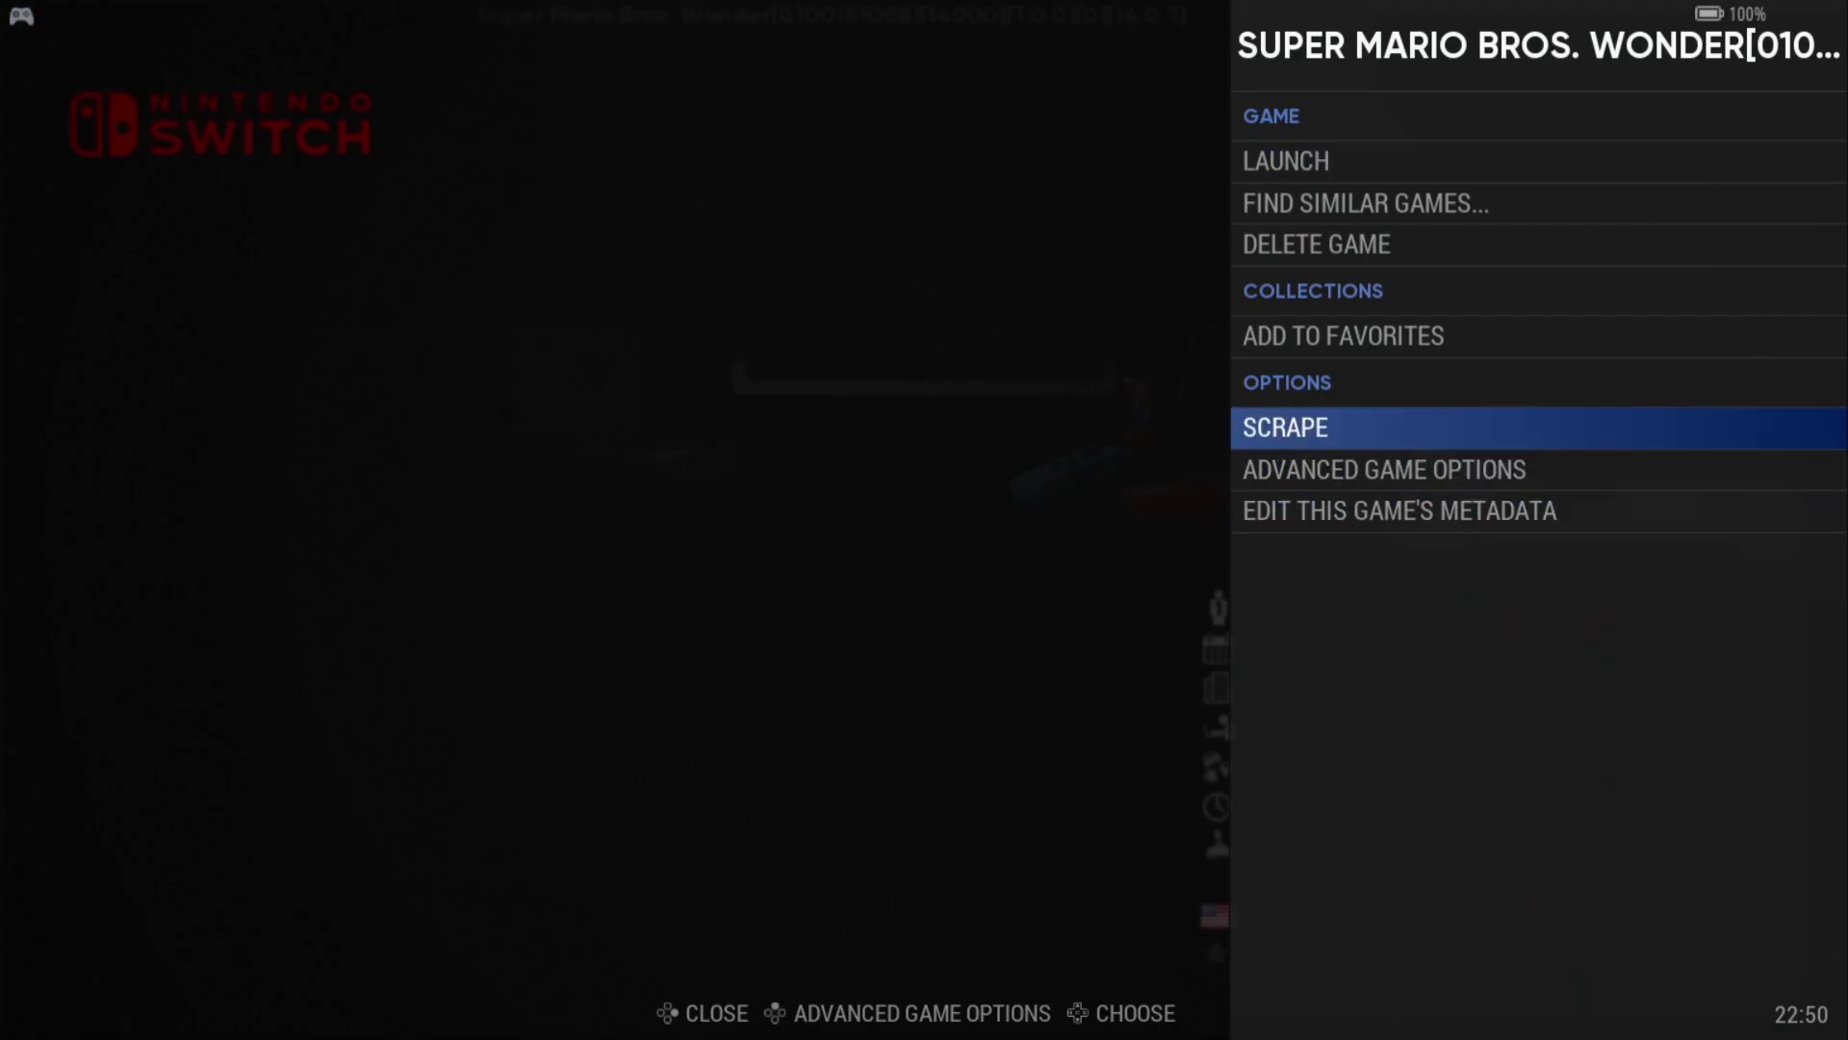
pyautogui.press('Return')
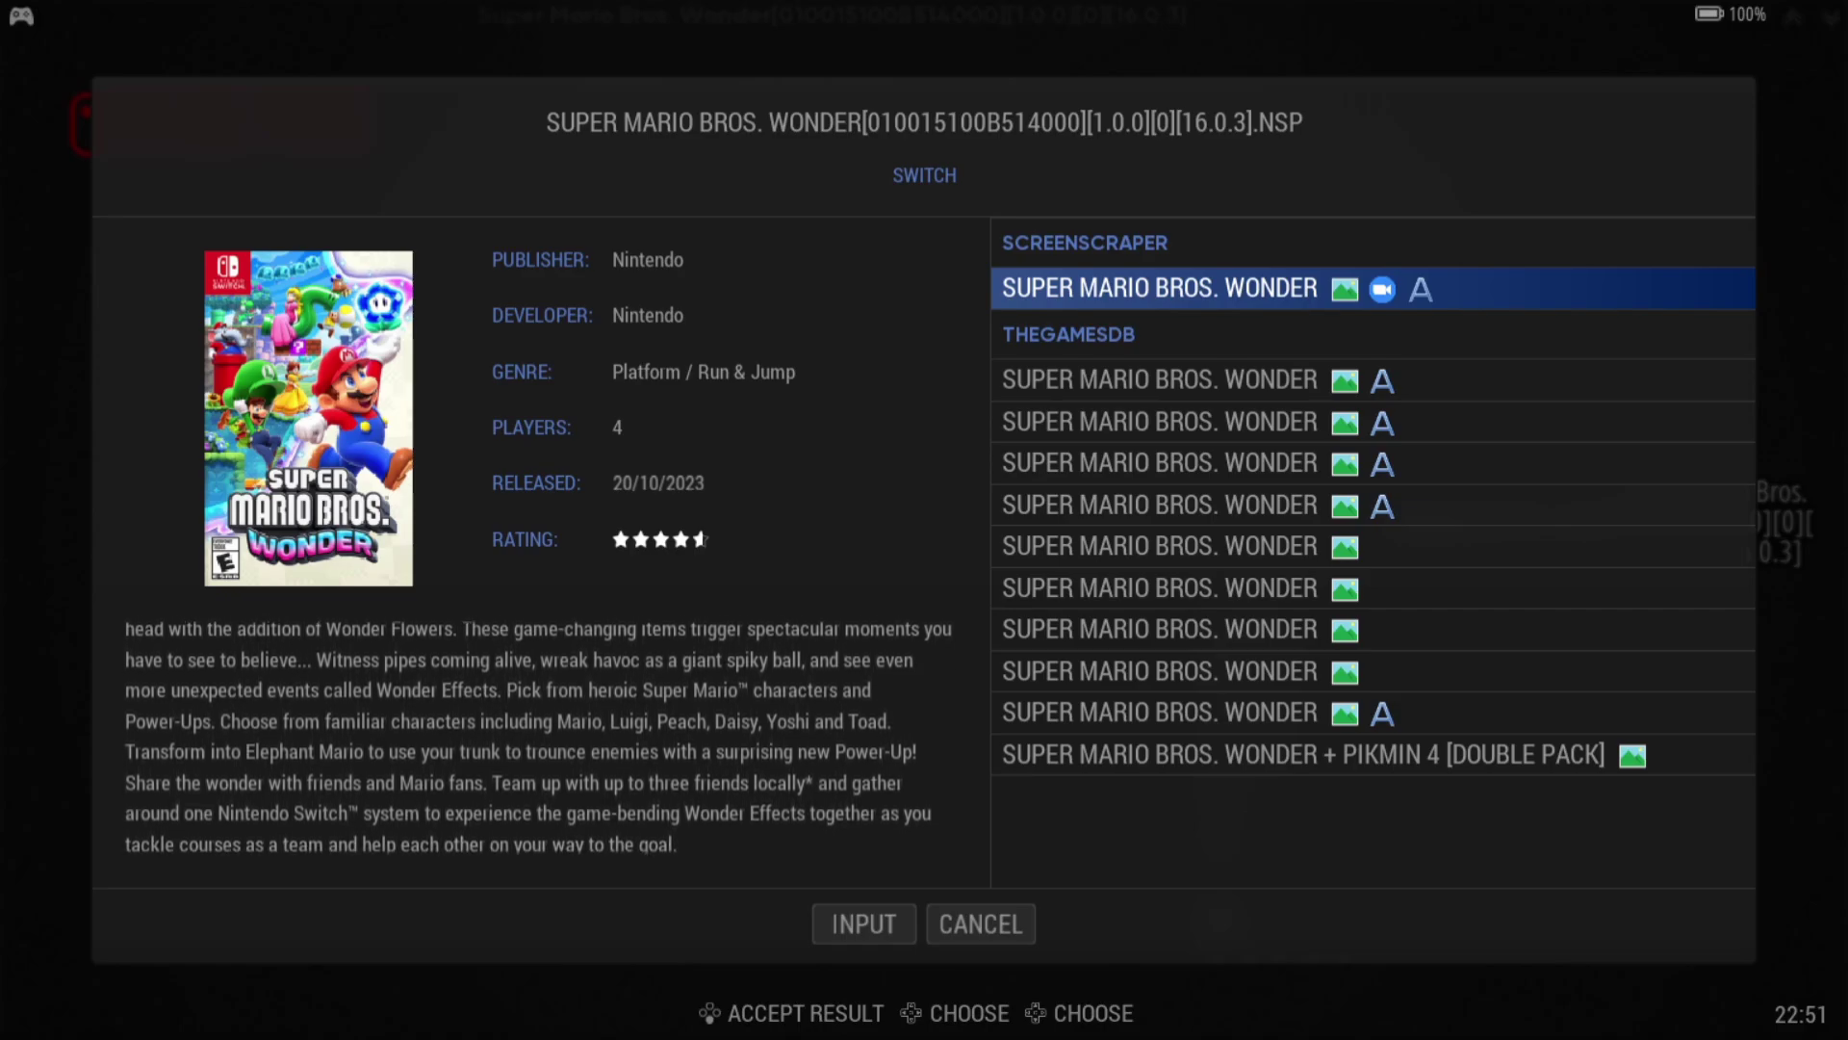
pyautogui.press('Return')
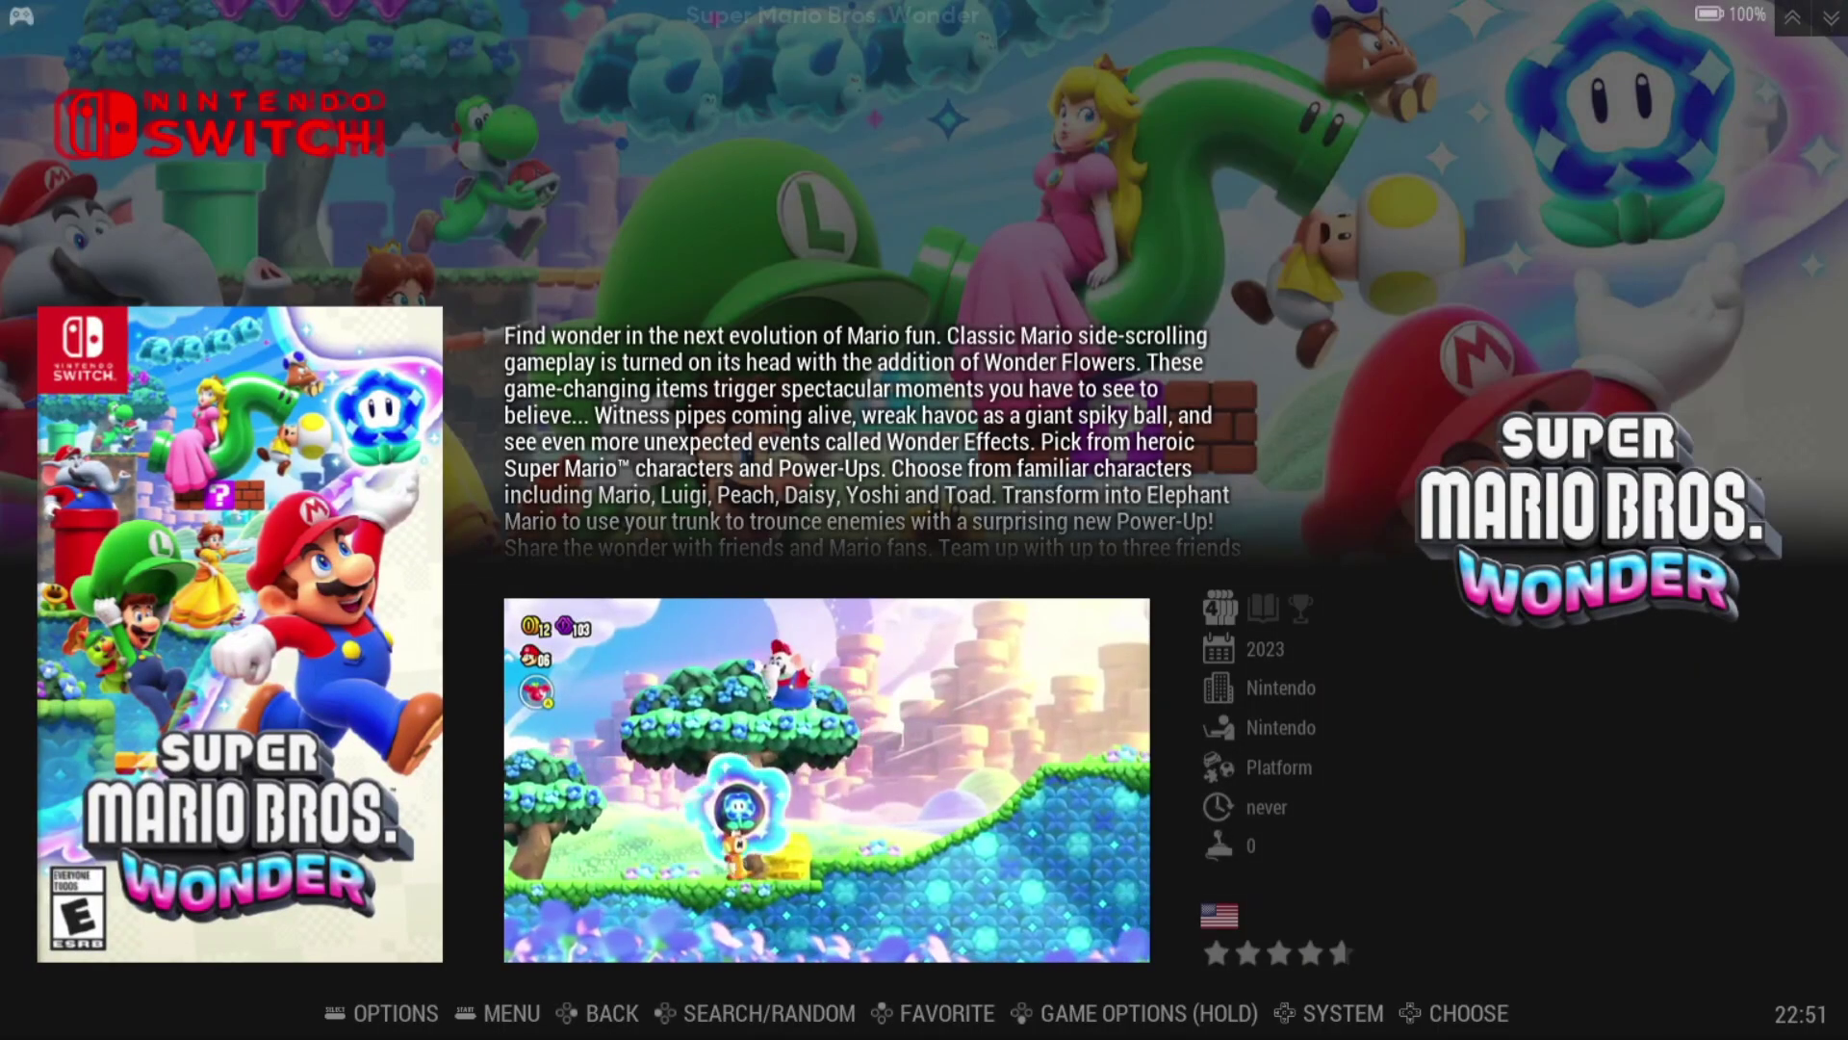
# Step: Reopen the Switch game list and dismiss the missing-emulator error
pyautogui.press('Escape')
pyautogui.press('Return')
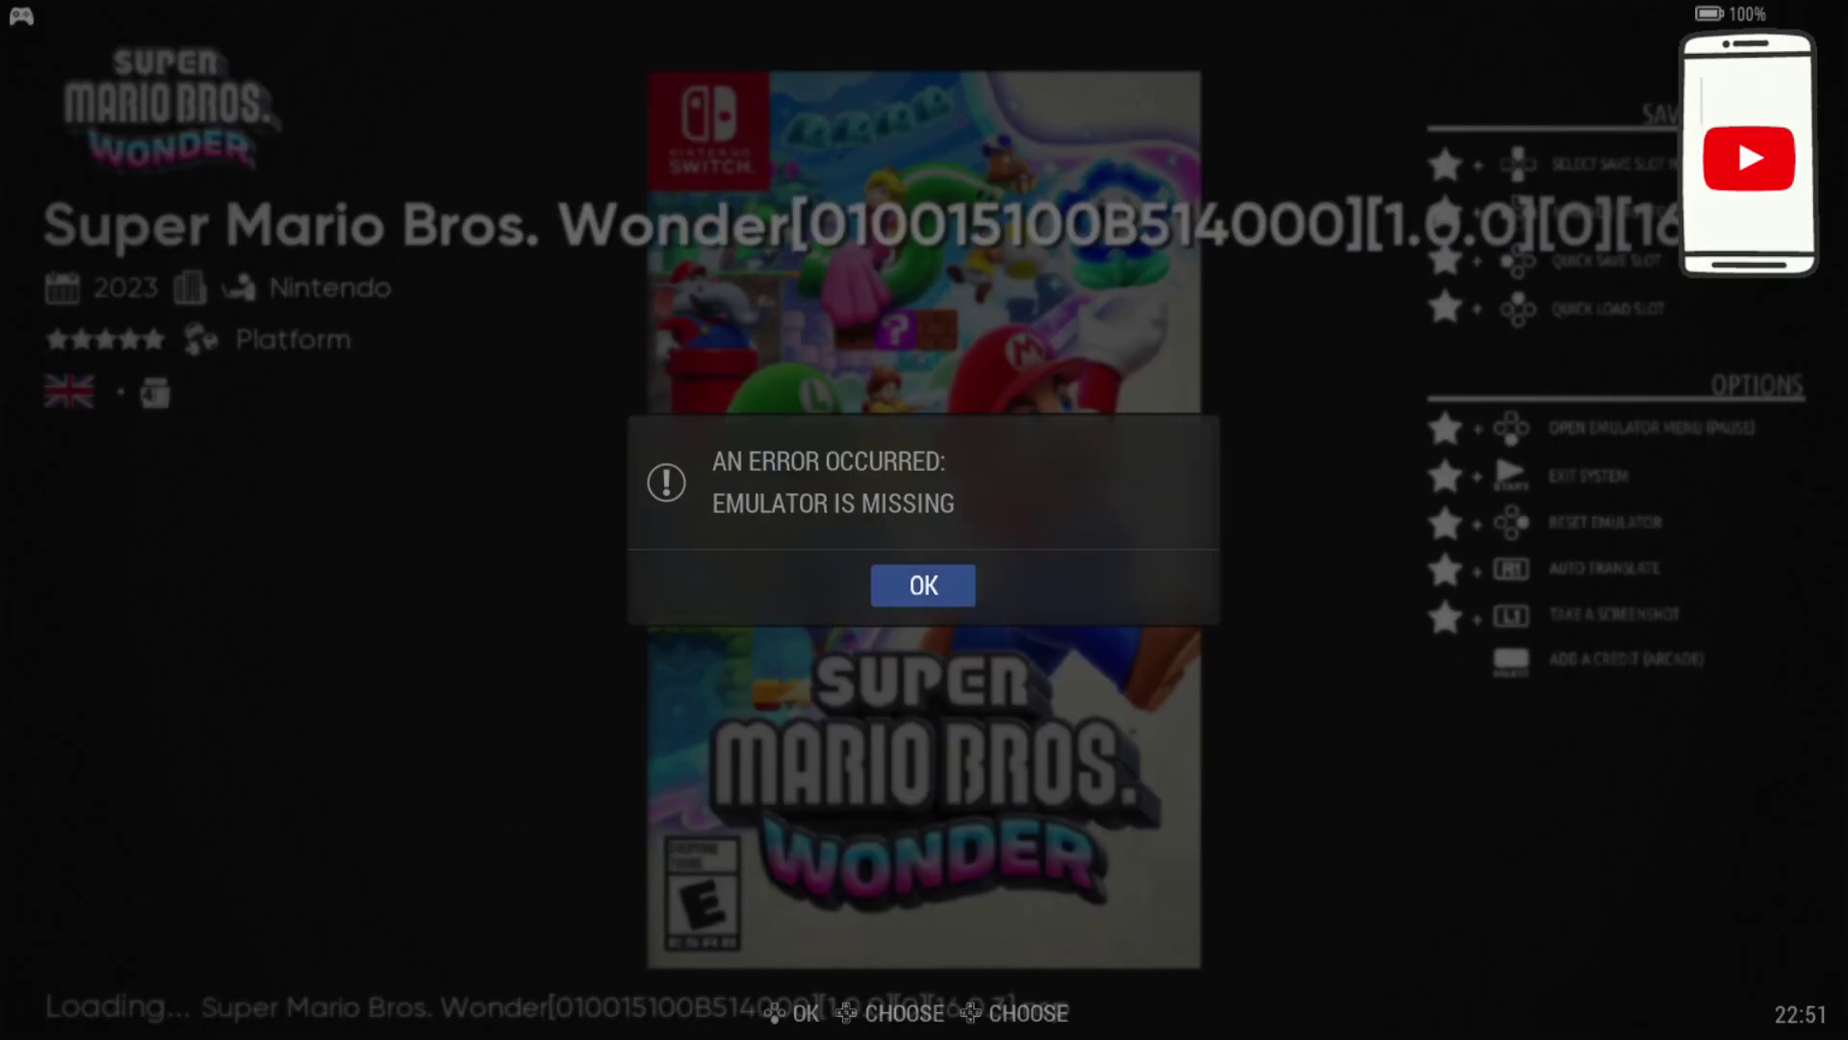
pyautogui.press('Return')
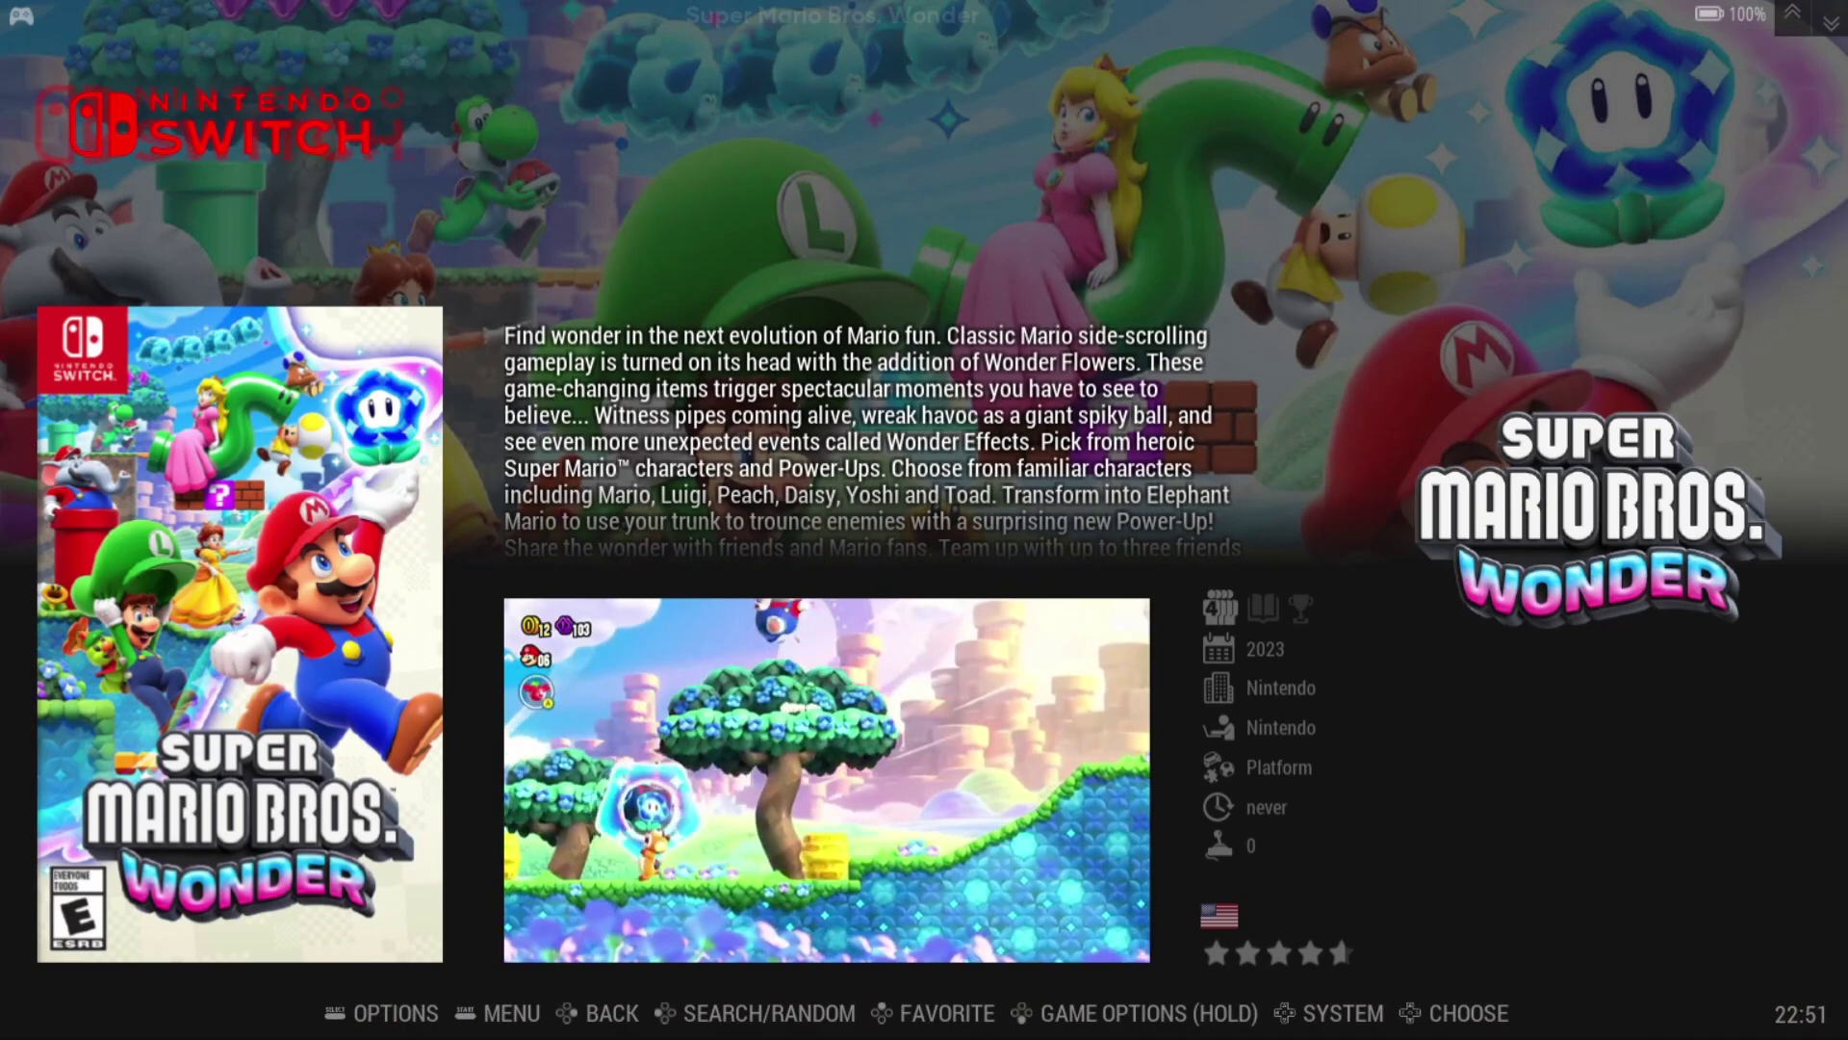
# Step: Set CITRON as the emulator in the Switch system's advanced options
pyautogui.press('F1')
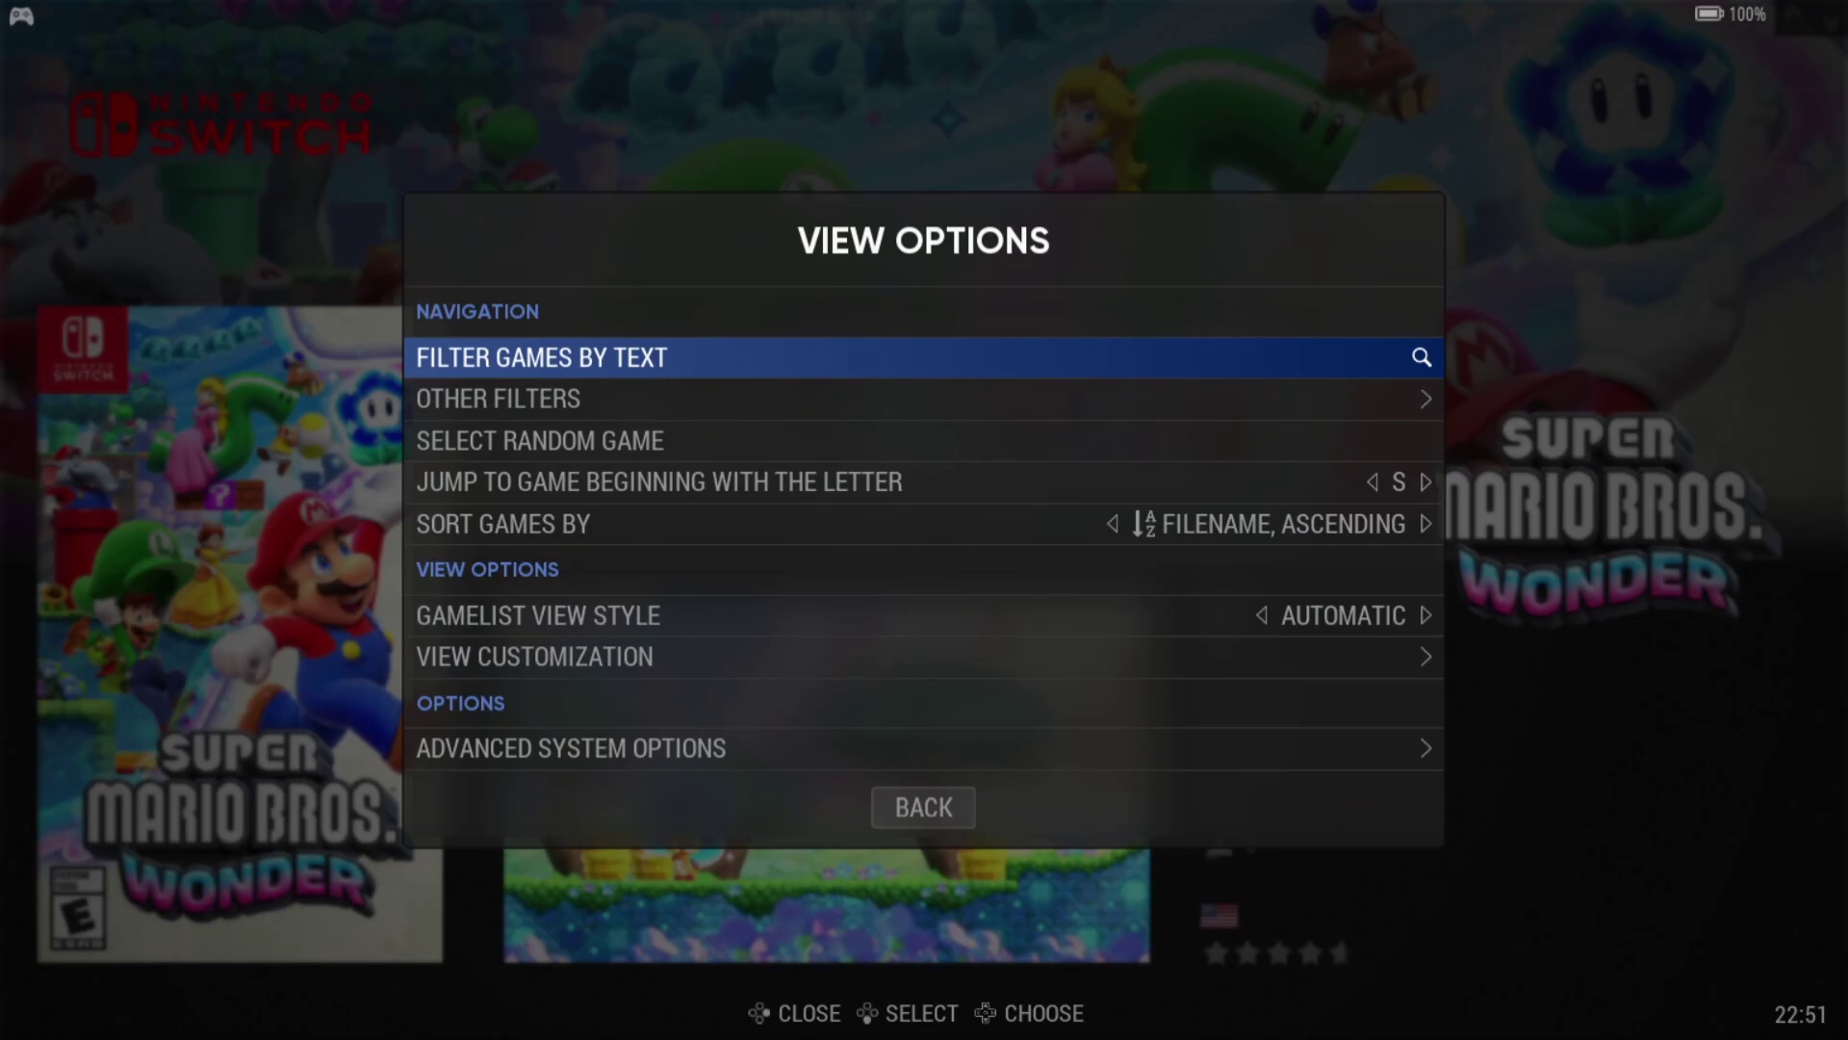
pyautogui.press('Up')
pyautogui.press('Up')
pyautogui.press('Return')
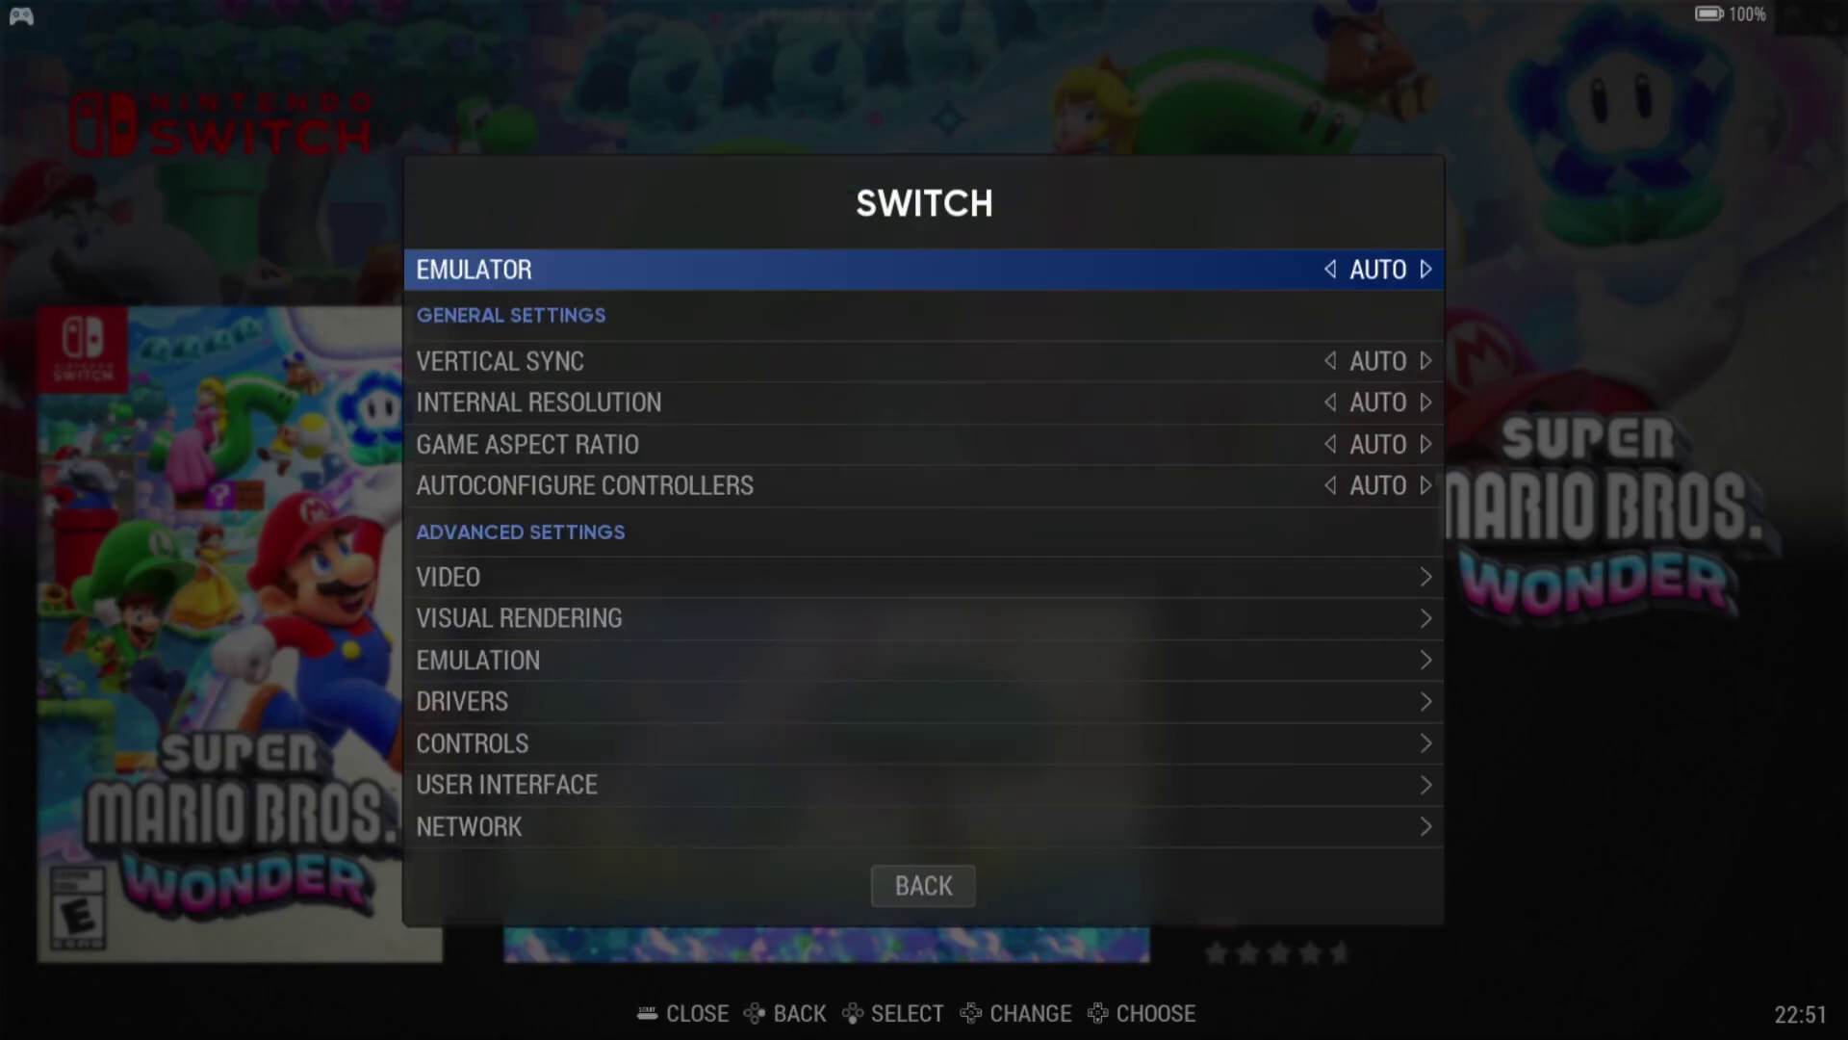
pyautogui.press('Return')
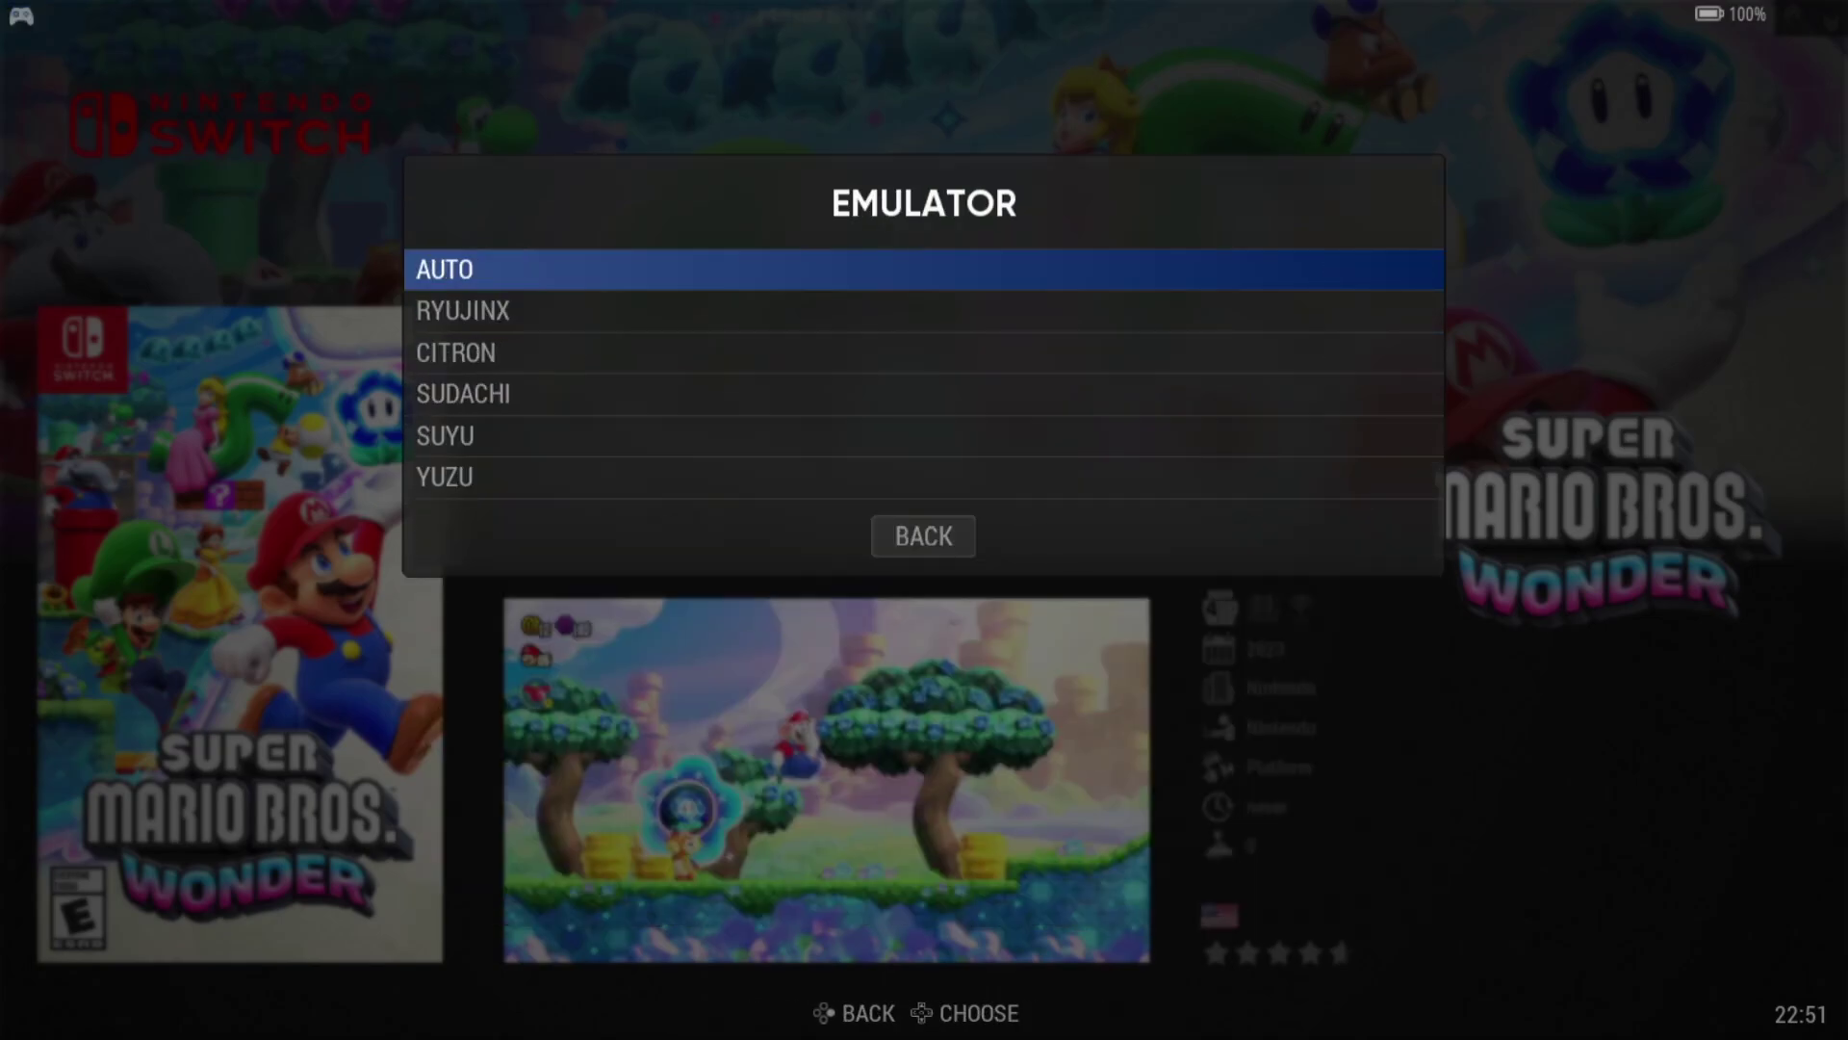
pyautogui.press('Down')
pyautogui.press('Down')
pyautogui.press('Return')
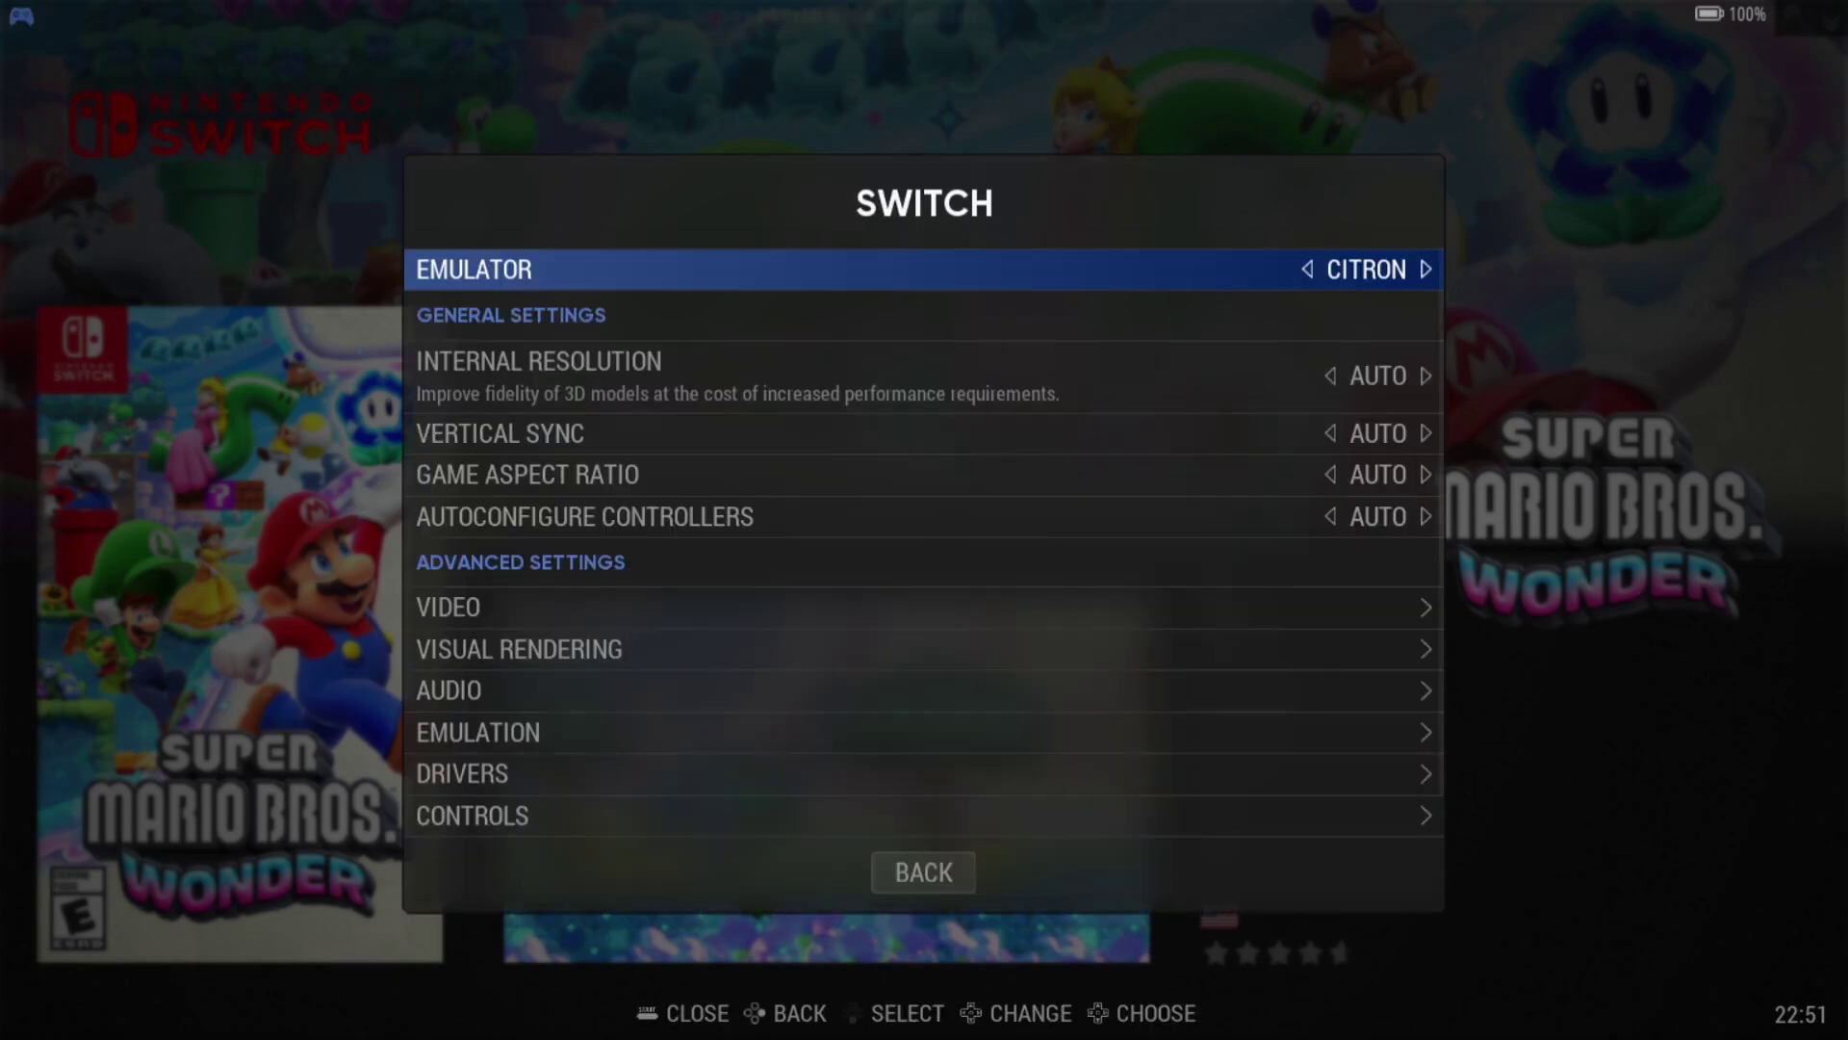
# Step: Start Super Mario Bros. Wonder in Citron, skip the intro text, and run and jump Toad rightward collecting coins
pyautogui.press('Escape')
pyautogui.press('Escape')
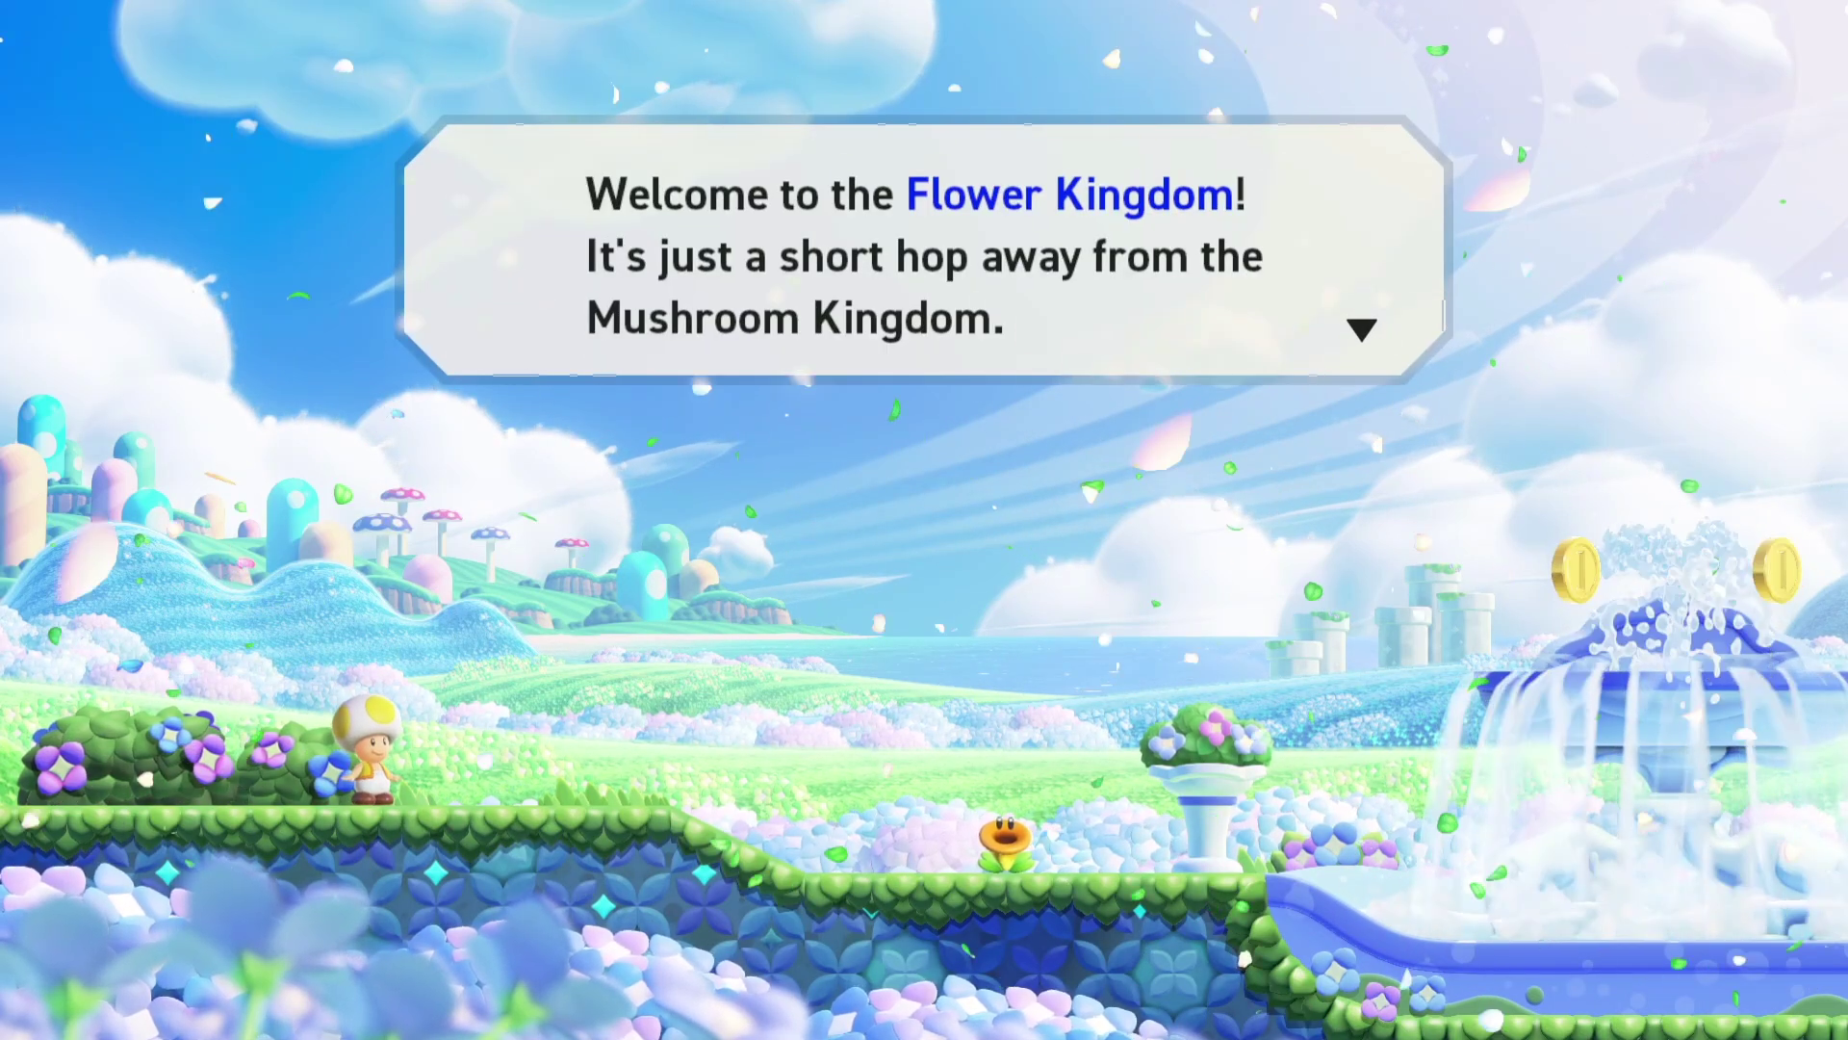
pyautogui.press('Return')
pyautogui.press('Return')
pyautogui.press('Right')
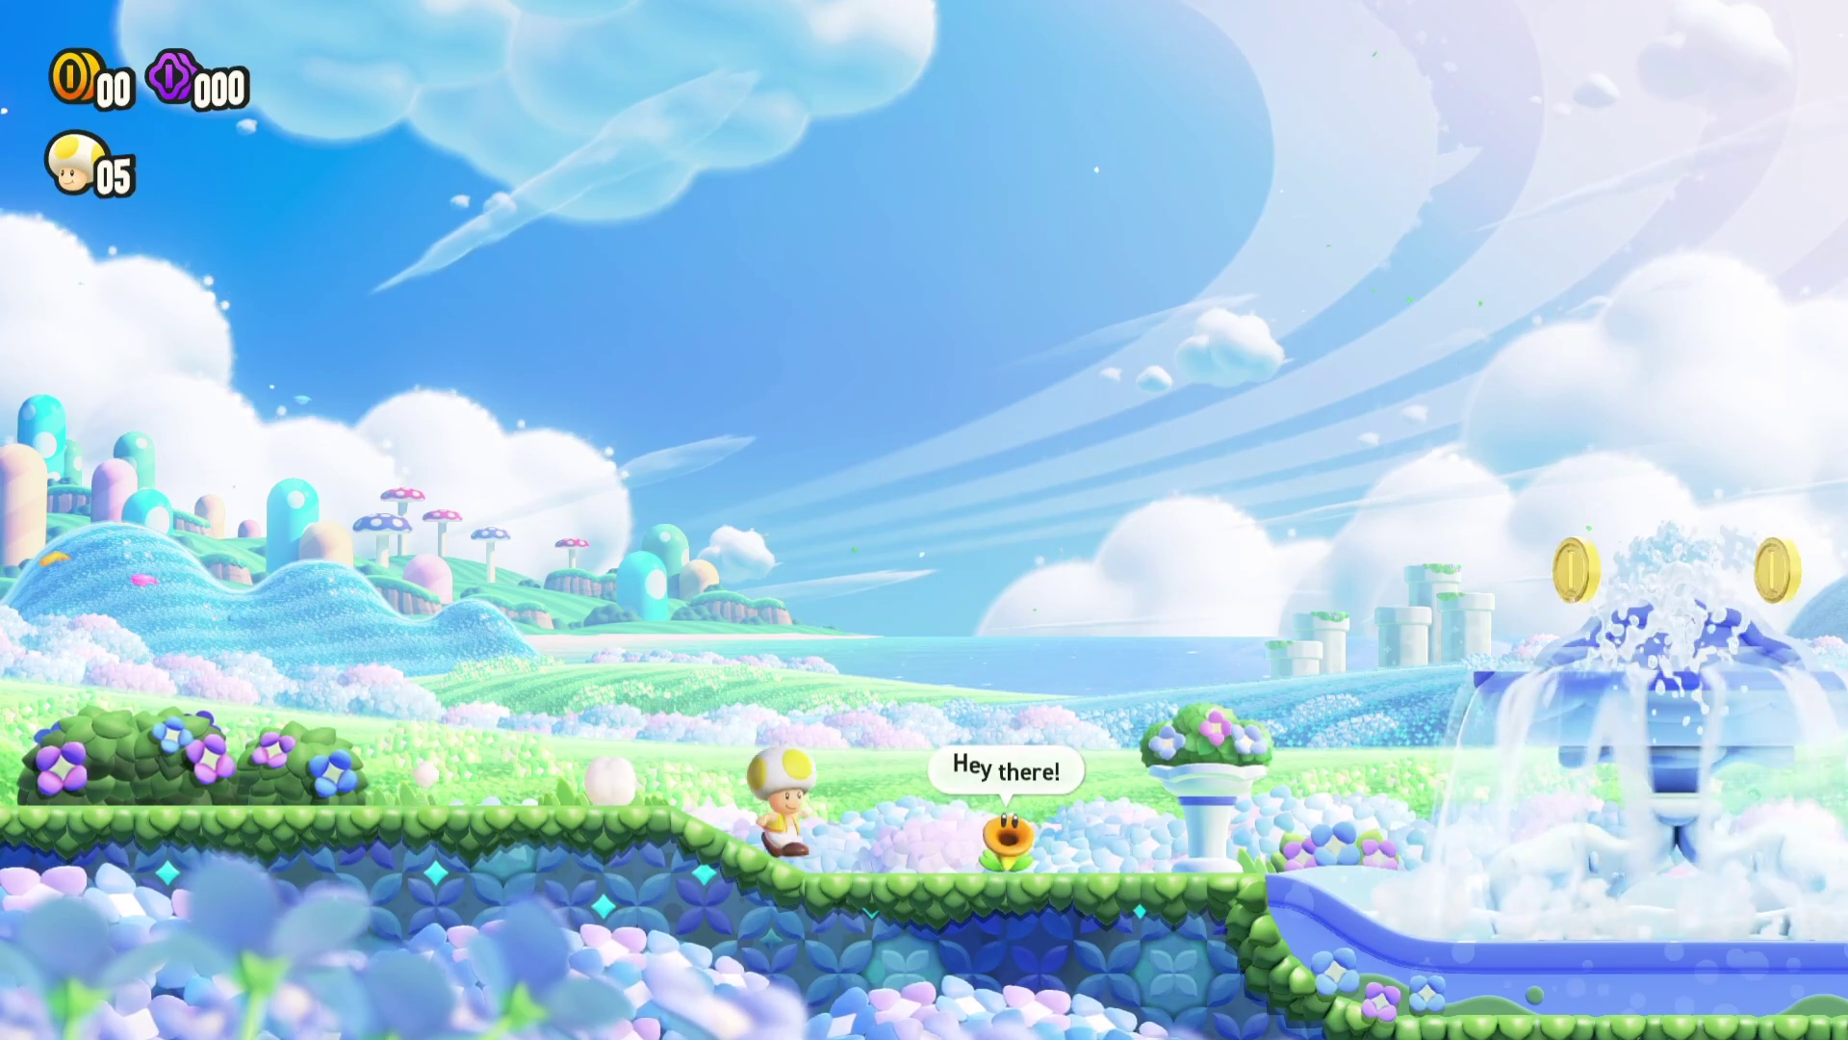
pyautogui.press('space')
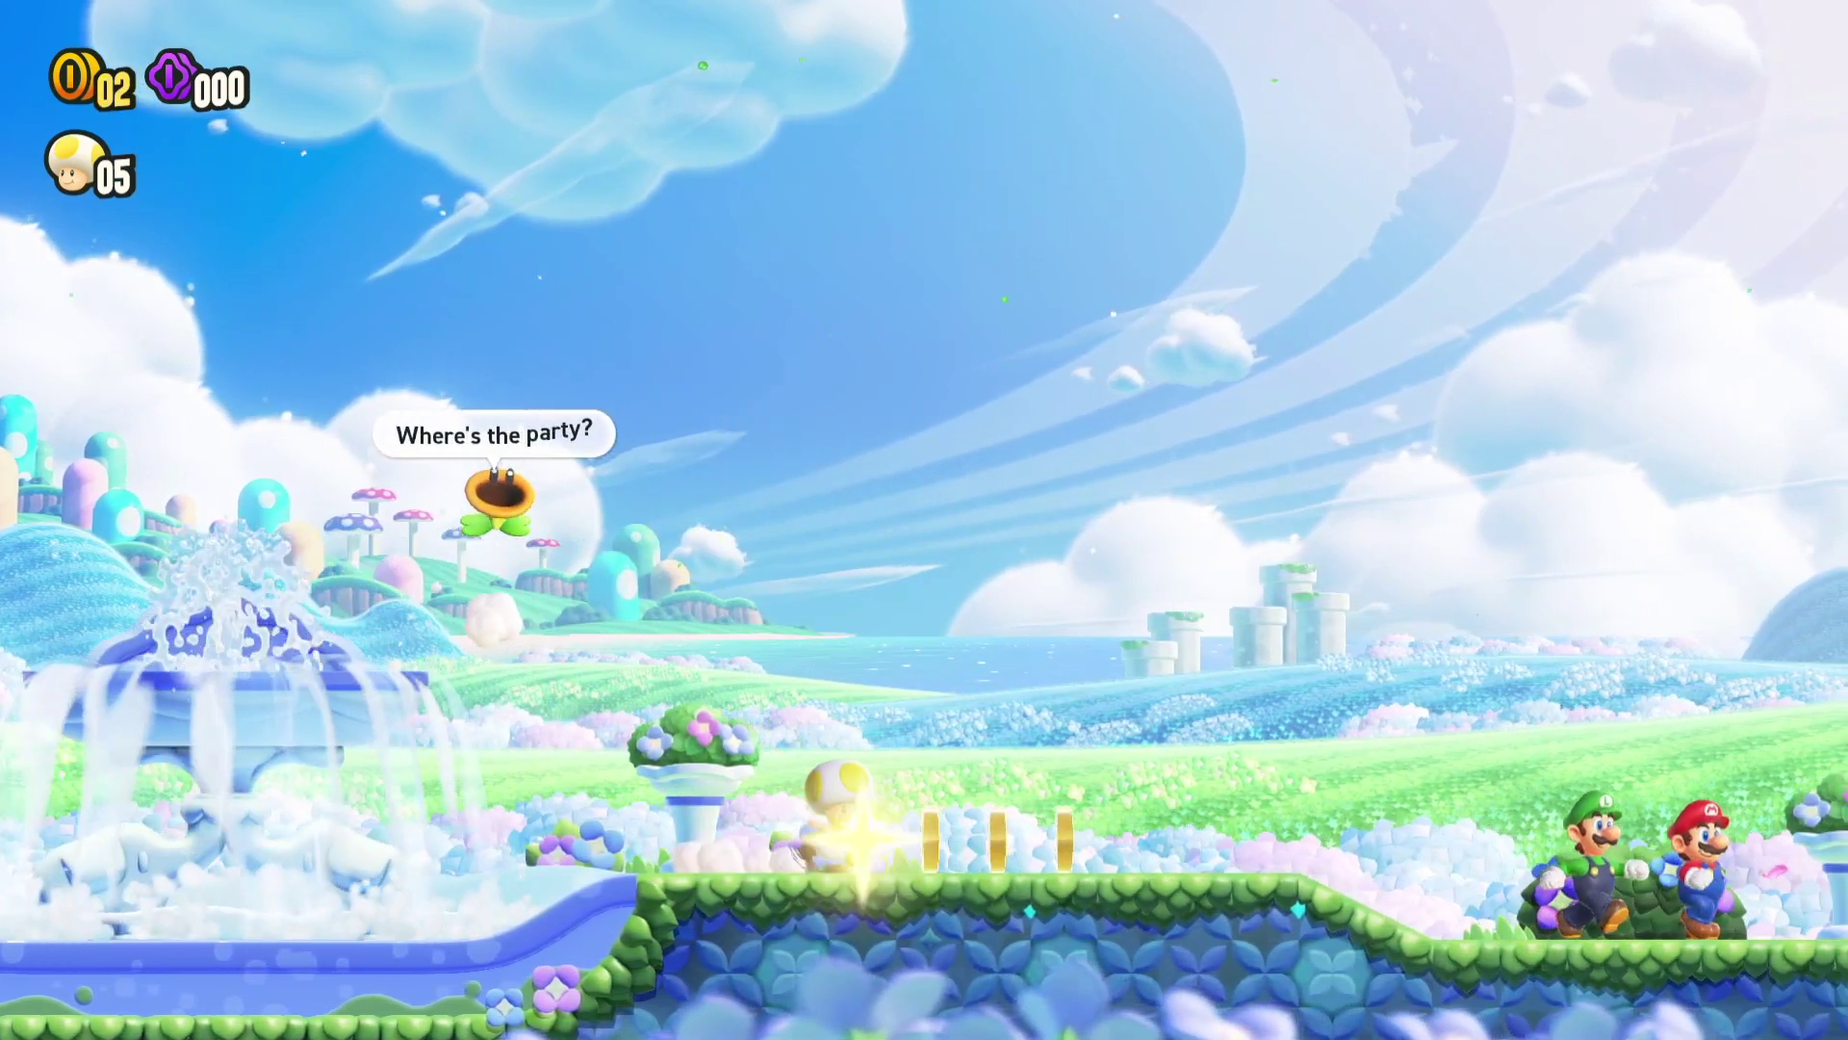
pyautogui.press('space')
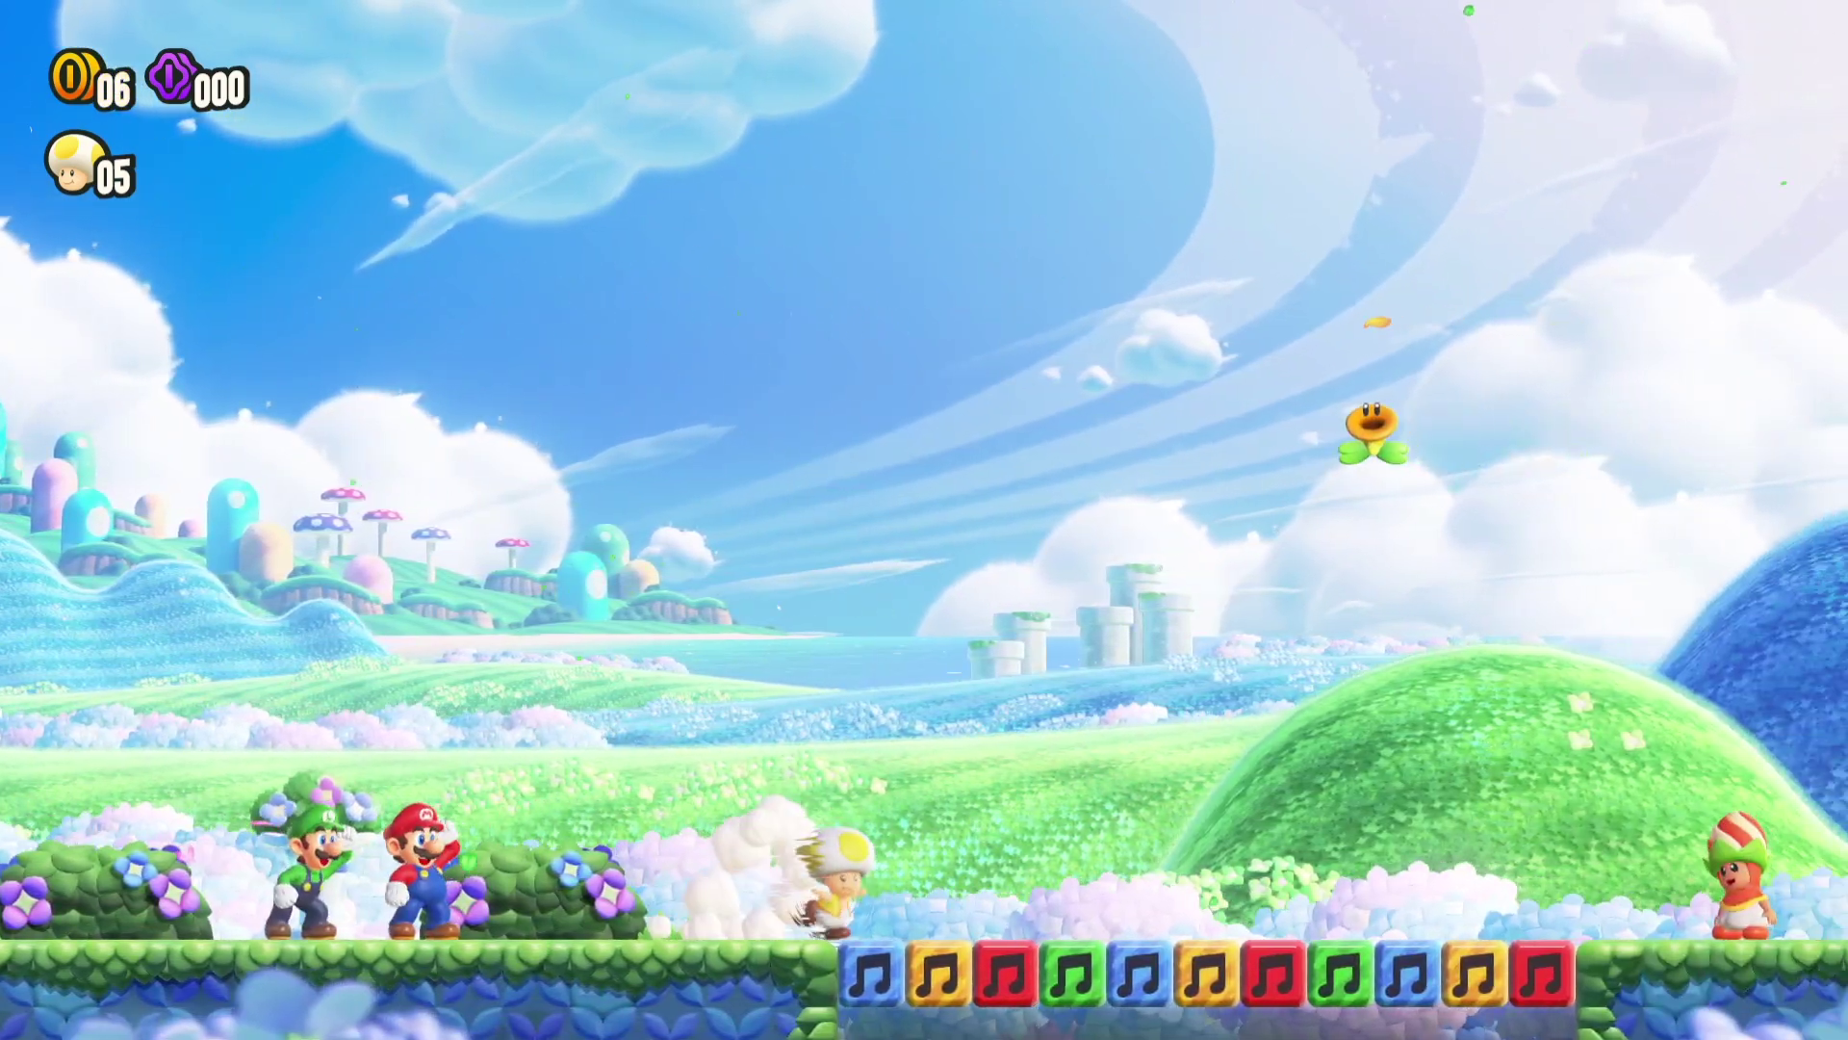
pyautogui.press('space')
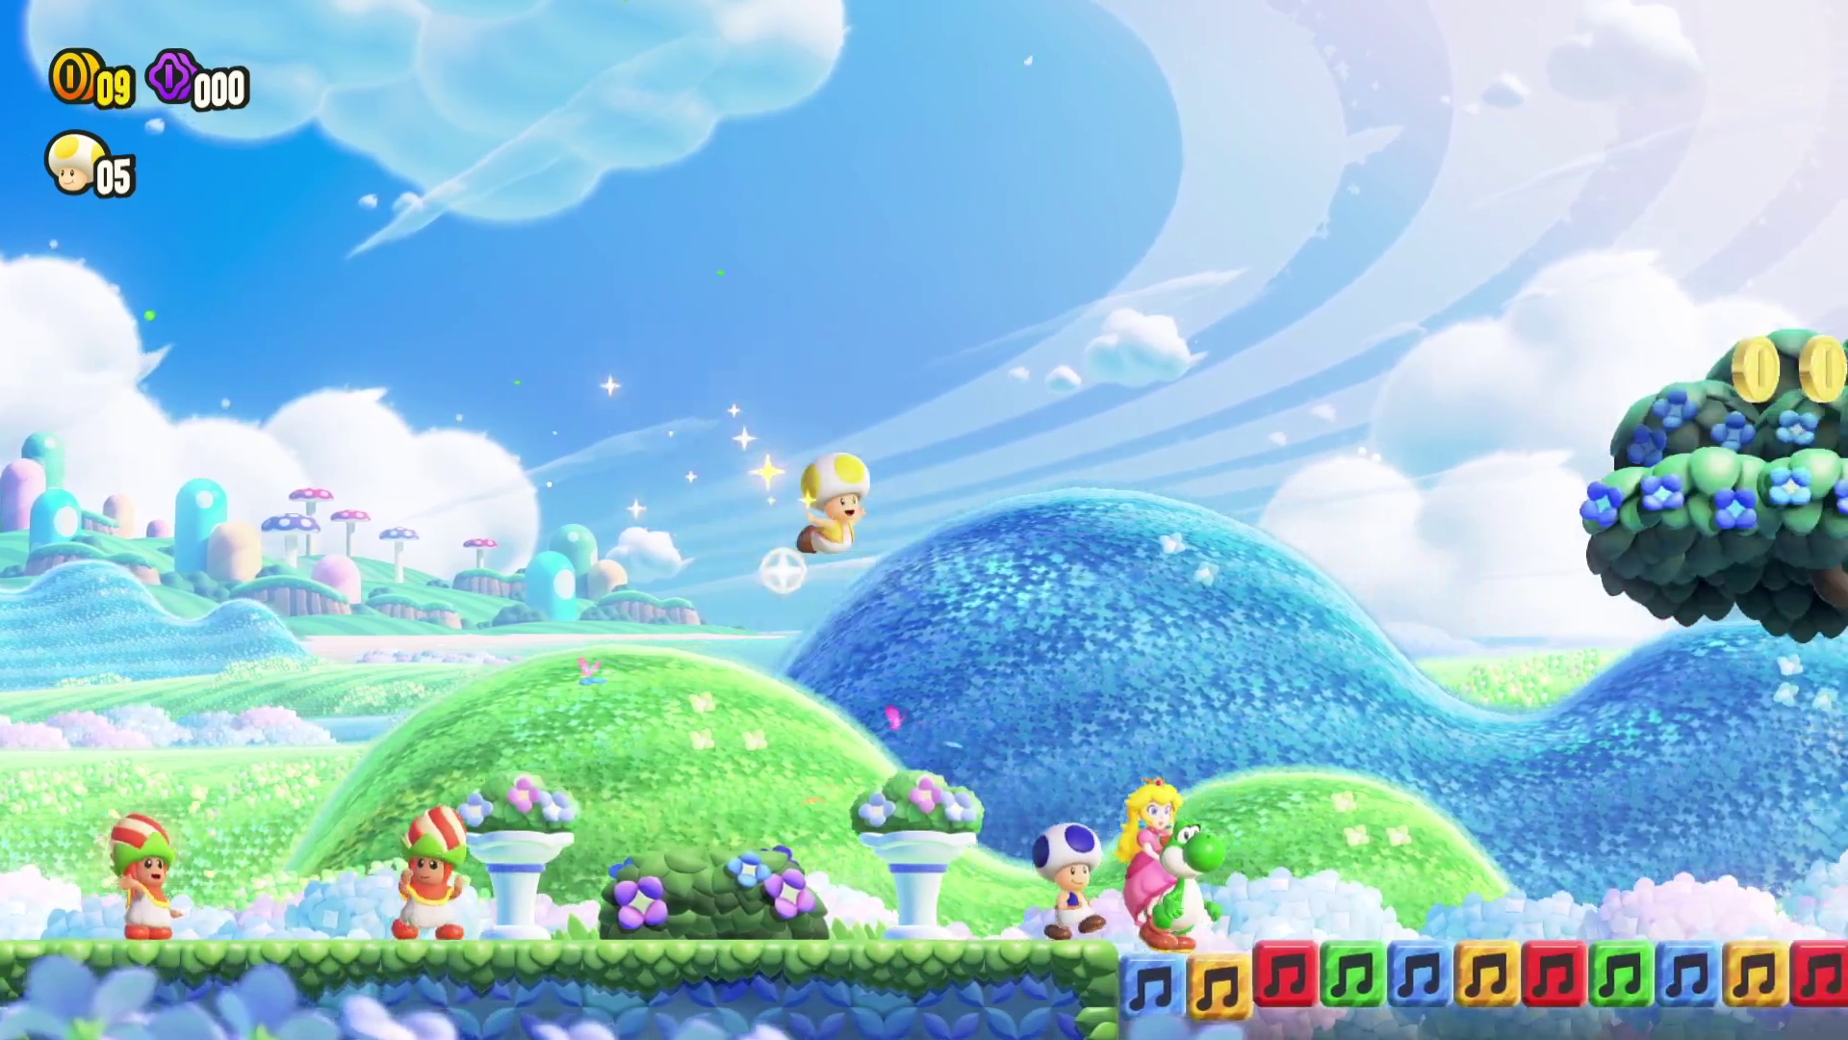
pyautogui.press('space')
pyautogui.press('space')
pyautogui.press('Right')
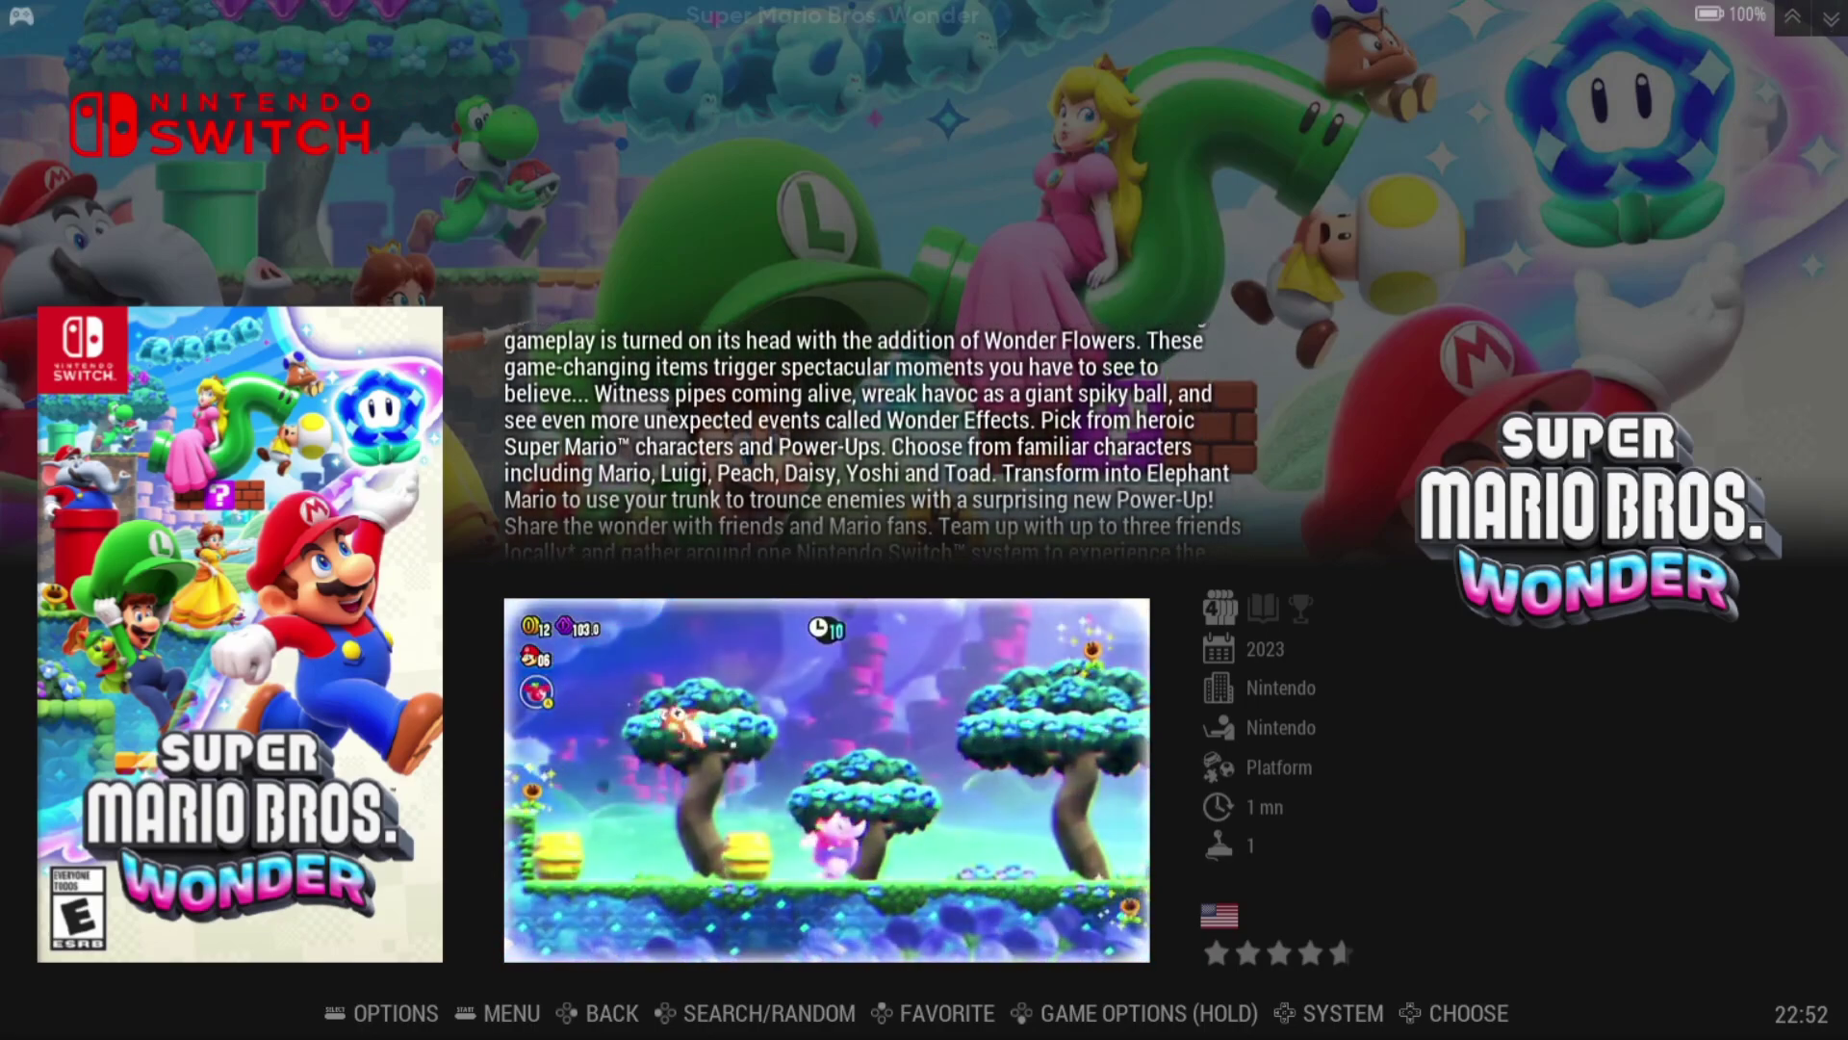
# Step: Open Super Mario Bros. Wonder's advanced per-game options
pyautogui.press('F1')
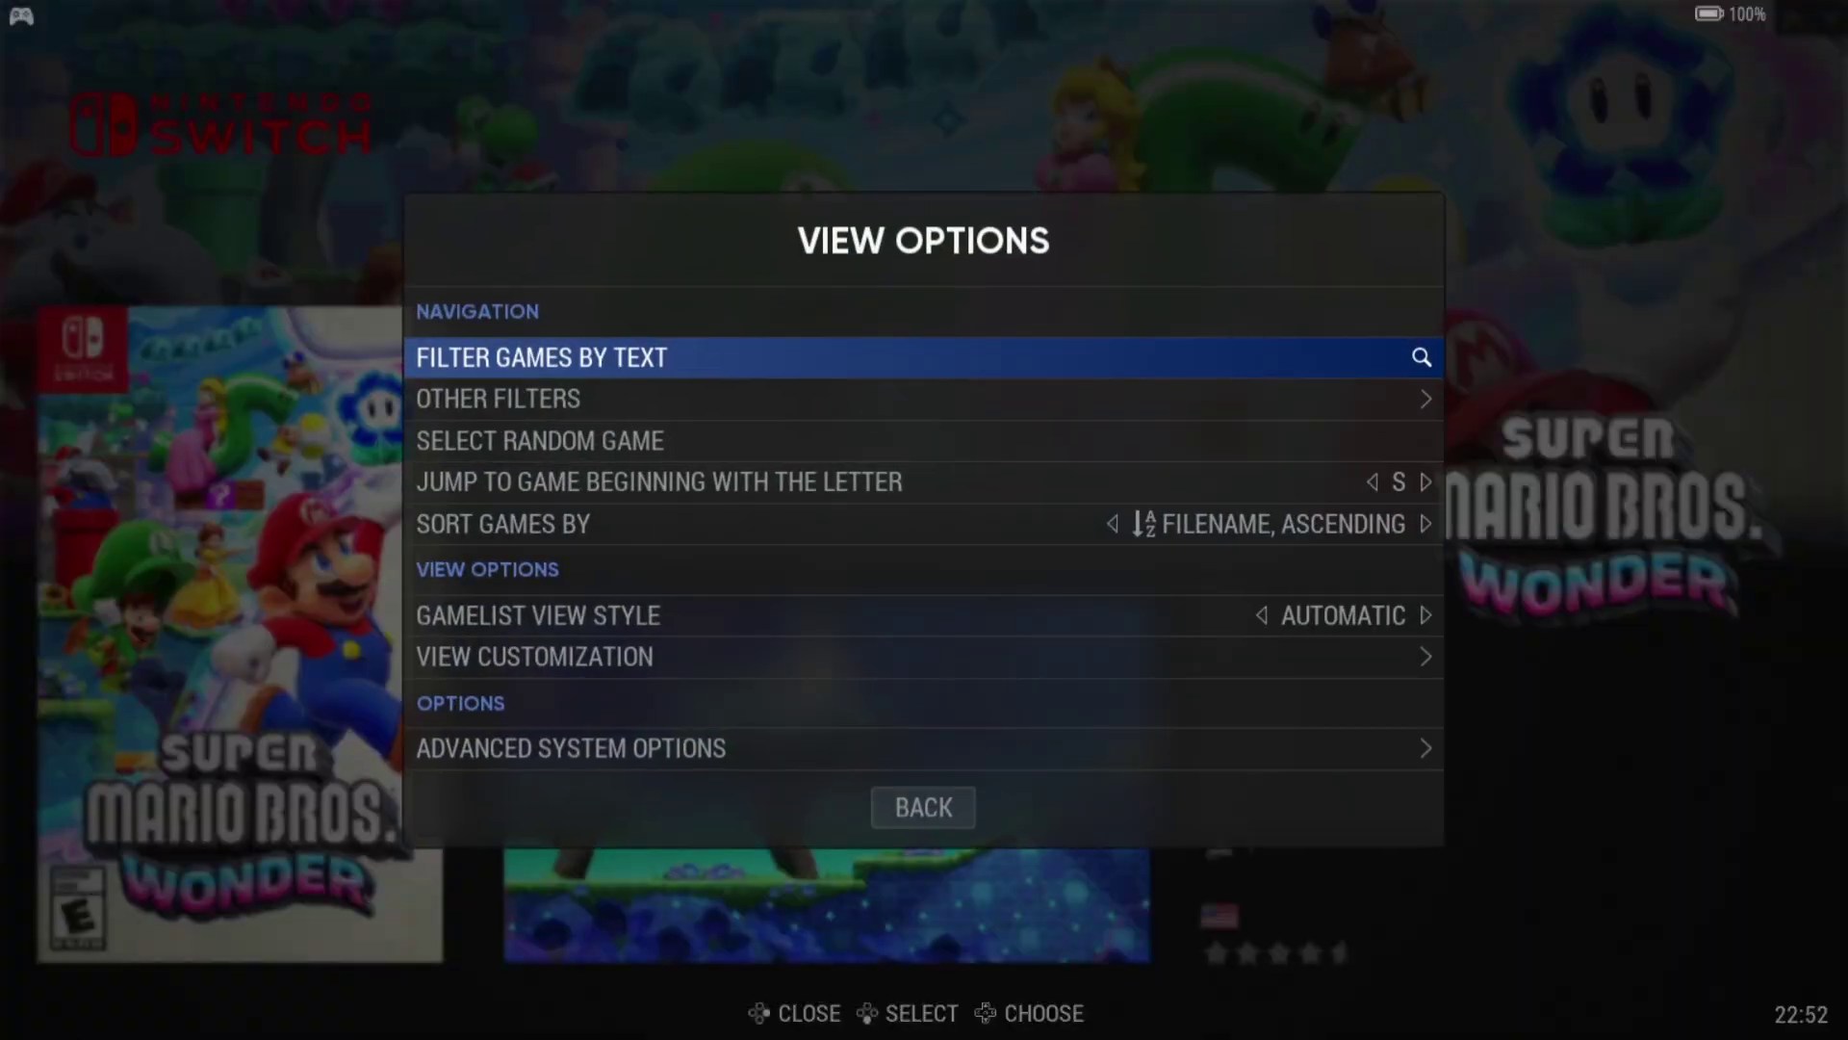
pyautogui.press('BackSpace')
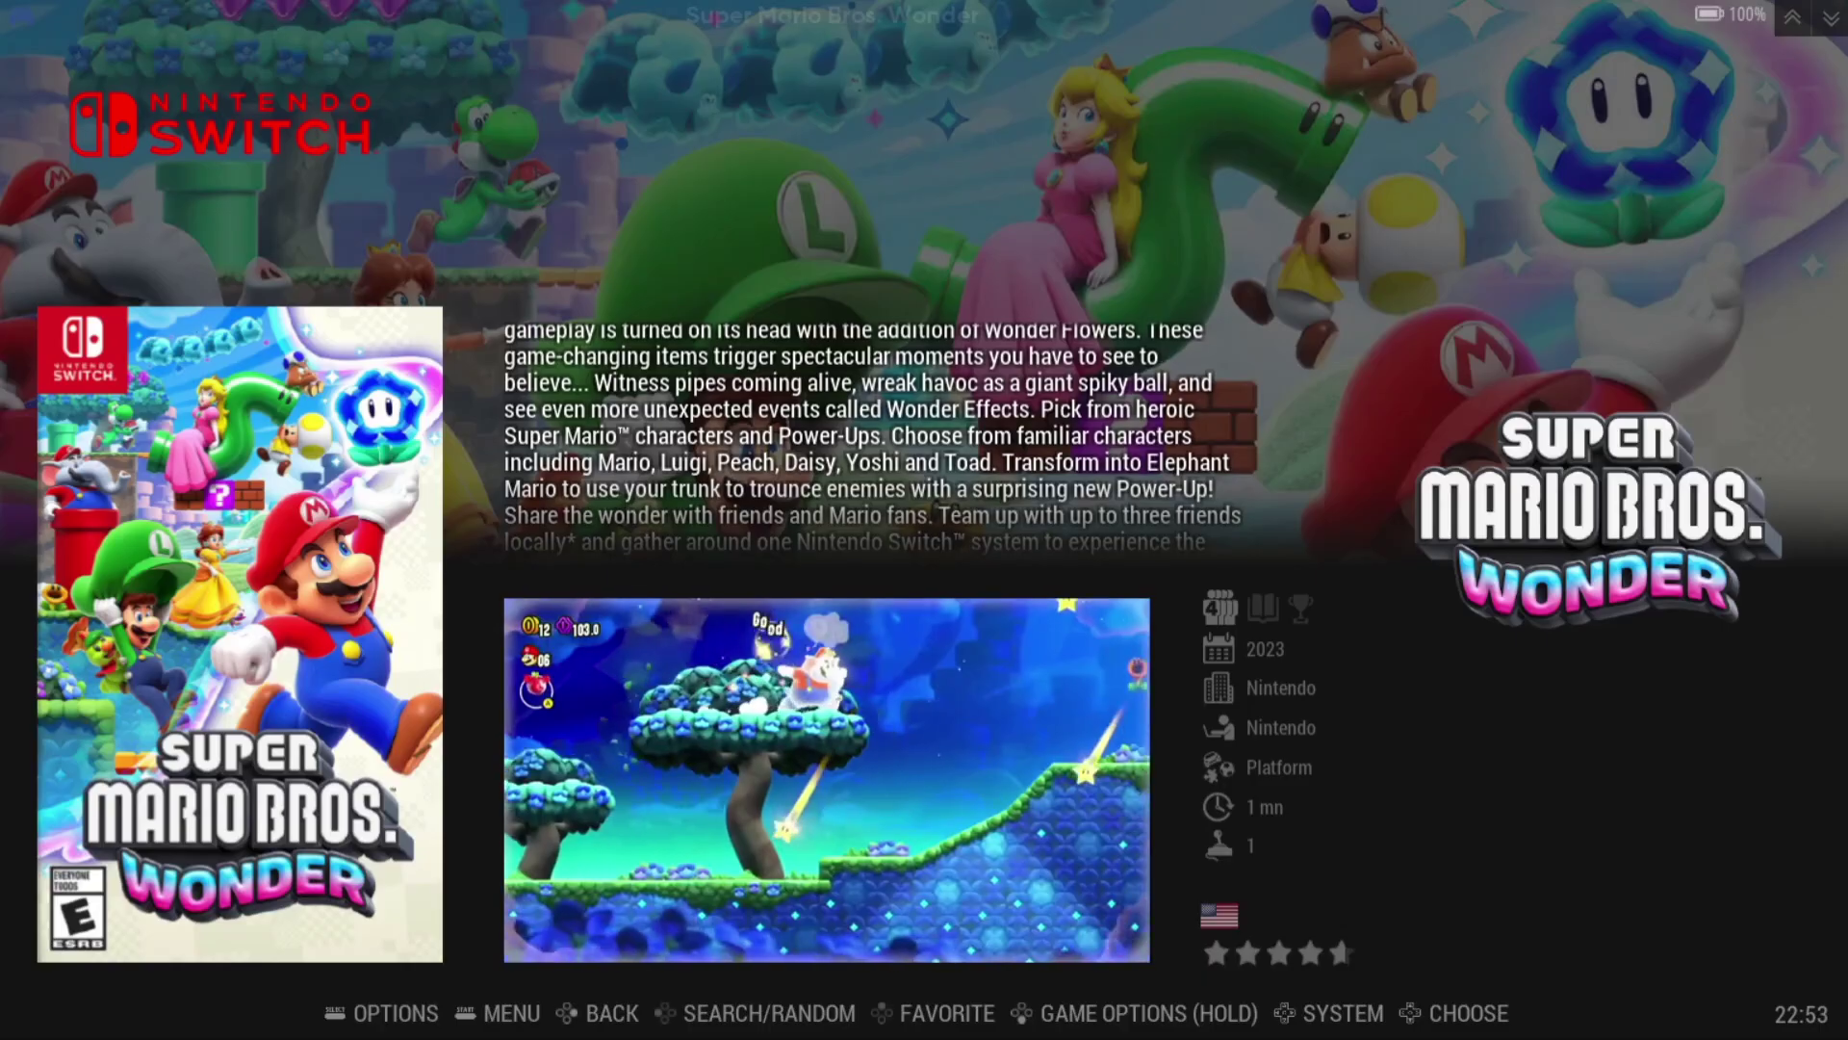
pyautogui.press('Return')
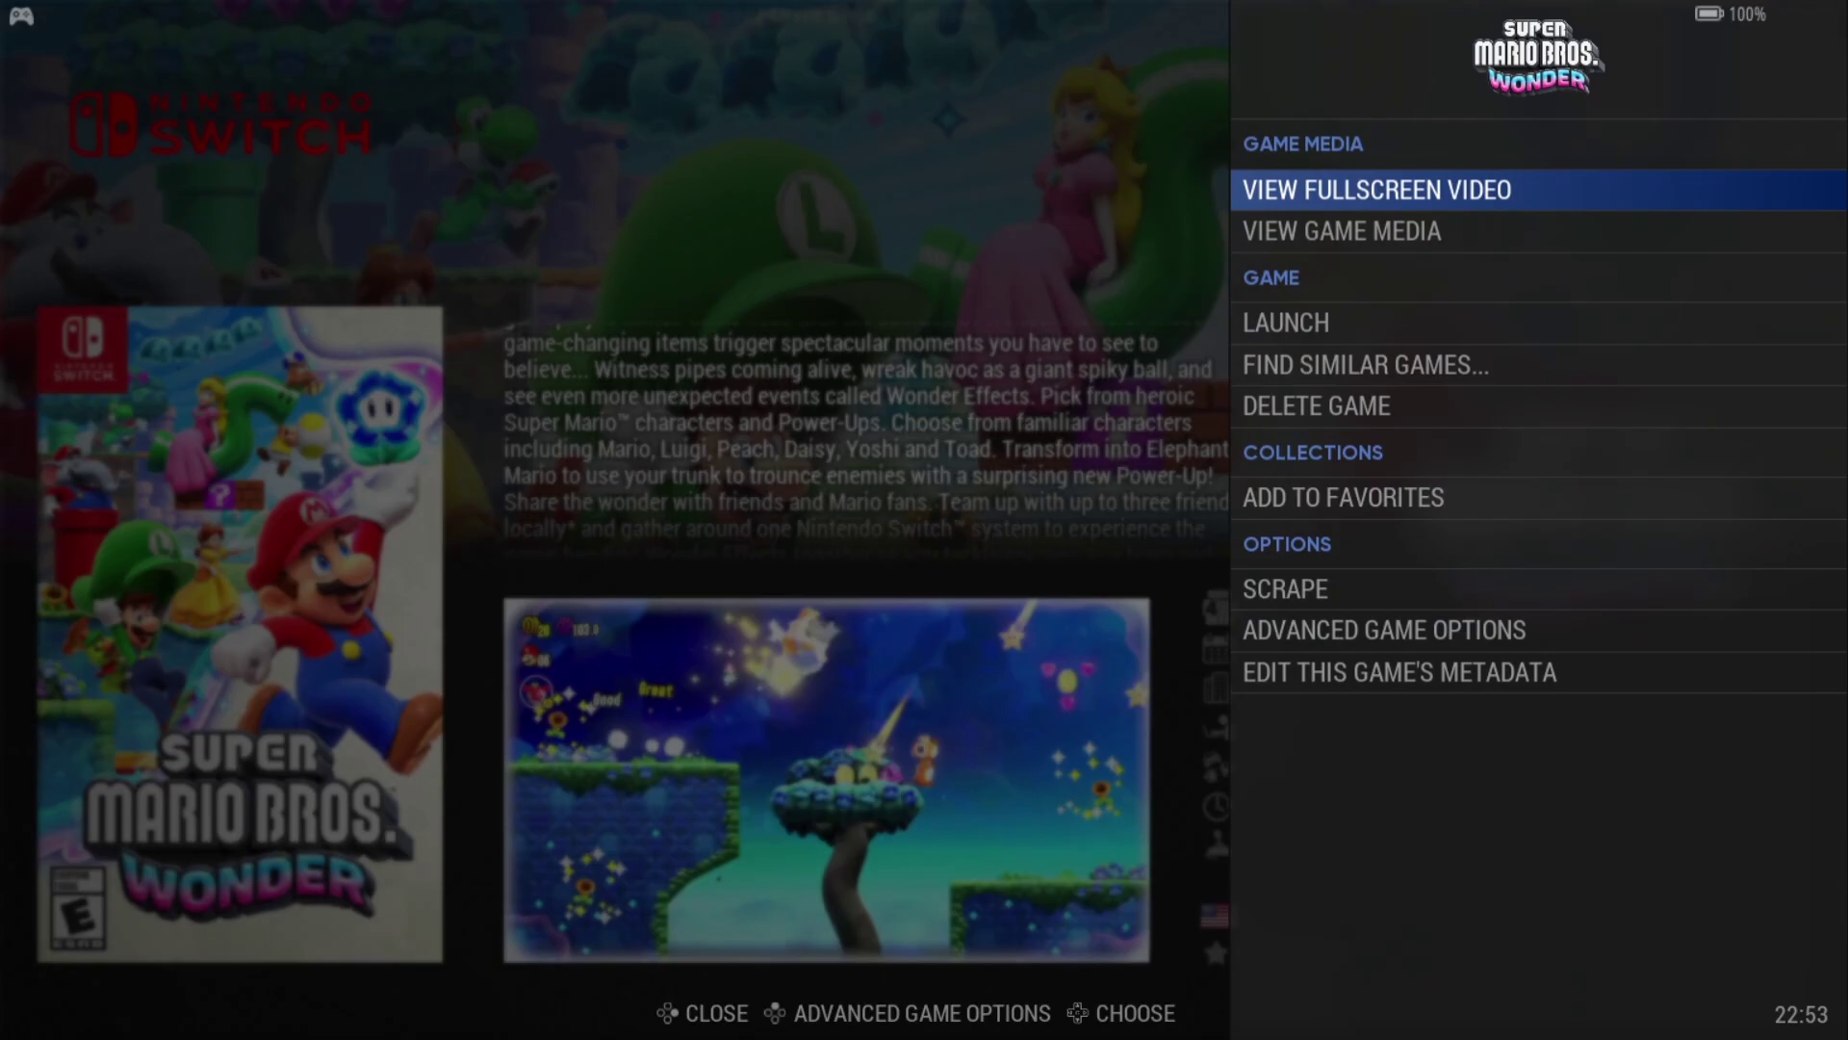
pyautogui.press('Up')
pyautogui.press('Up')
pyautogui.press('Return')
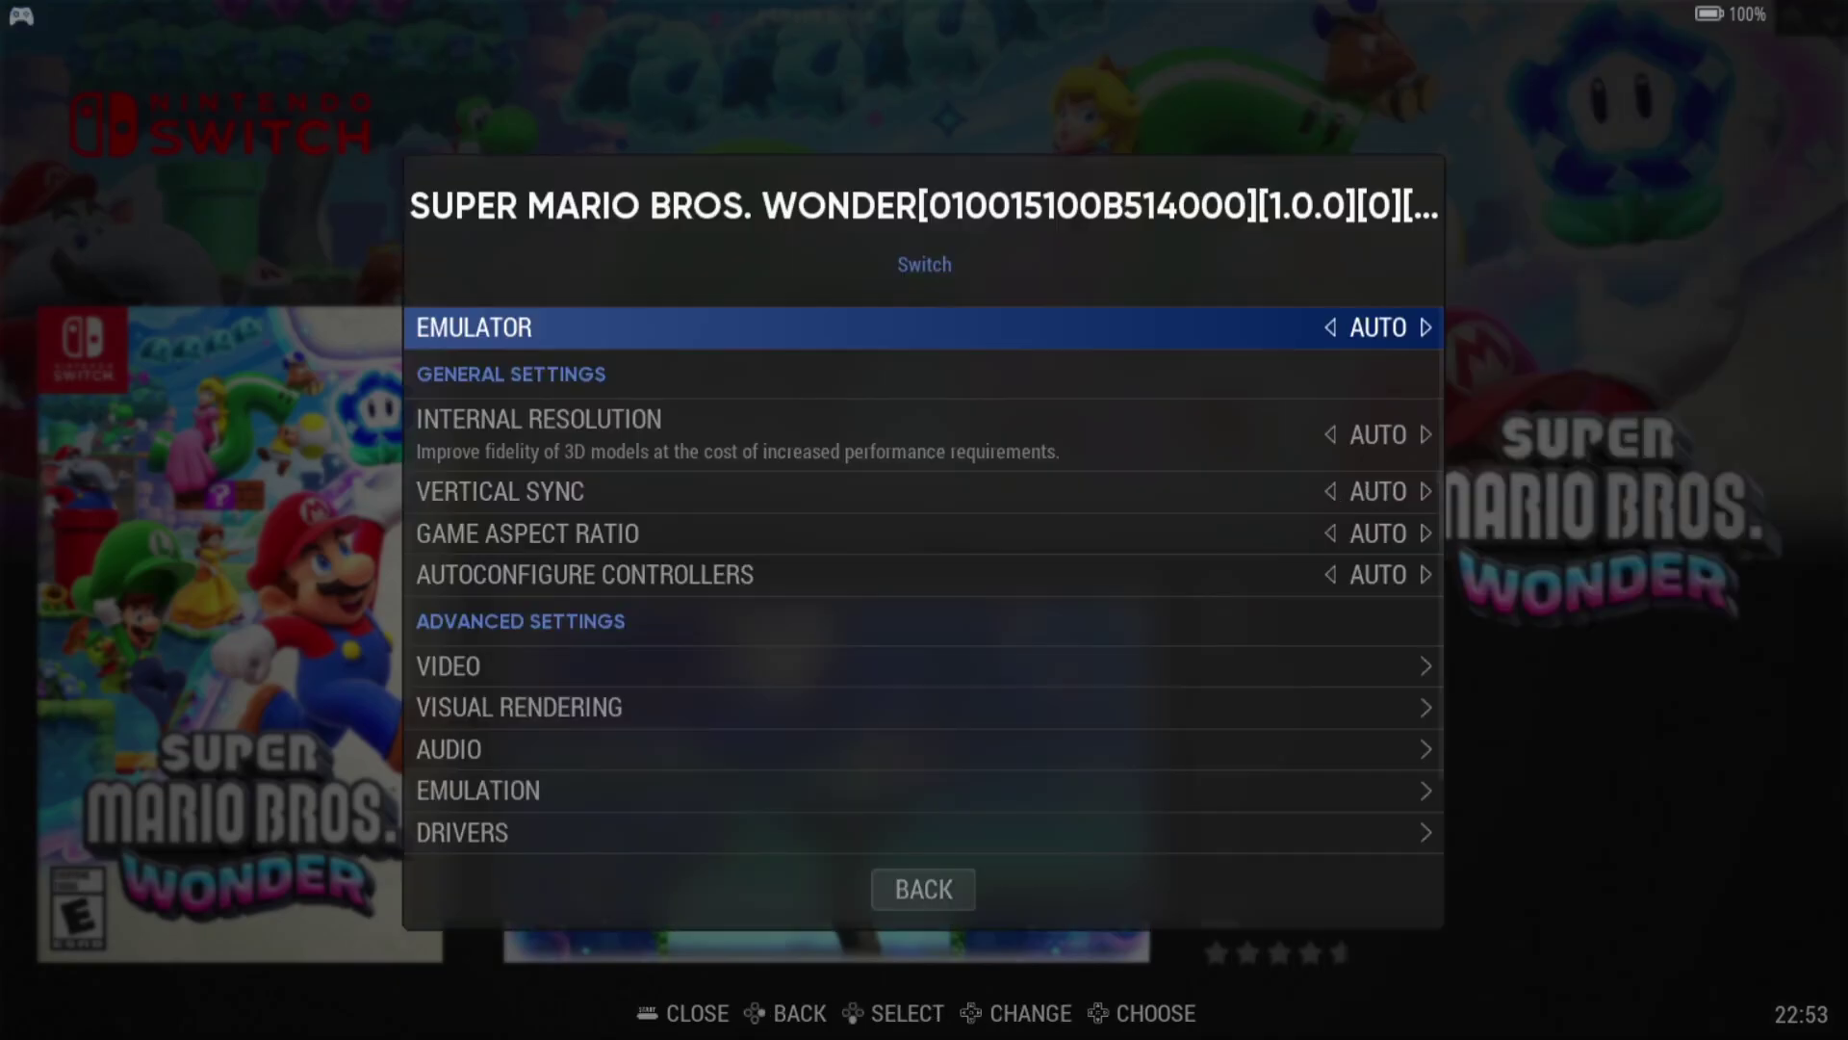
# Step: Review the Internal Resolution, Vertical Sync and Game Aspect Ratio choices, leaving each on AUTO
pyautogui.press('Down')
pyautogui.press('Return')
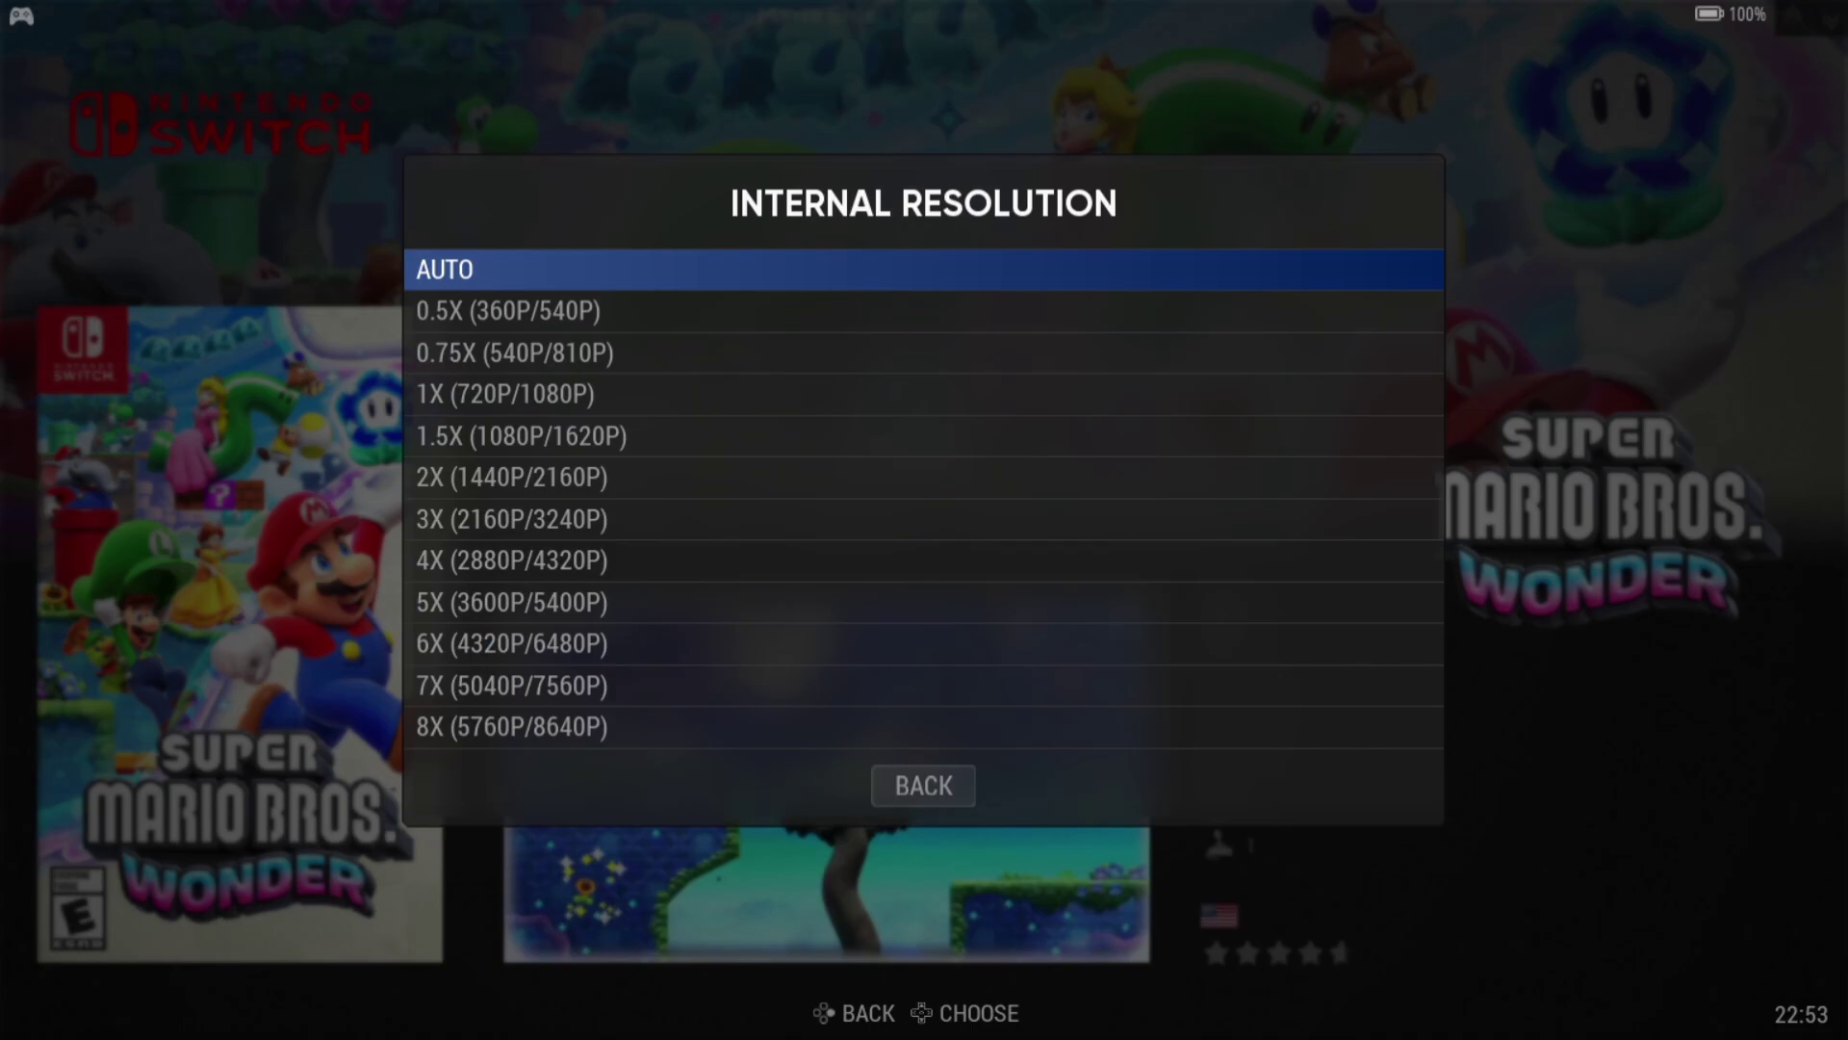
pyautogui.press('Down')
pyautogui.press('Down')
pyautogui.press('Down')
pyautogui.press('Down')
pyautogui.press('Down')
pyautogui.press('Down')
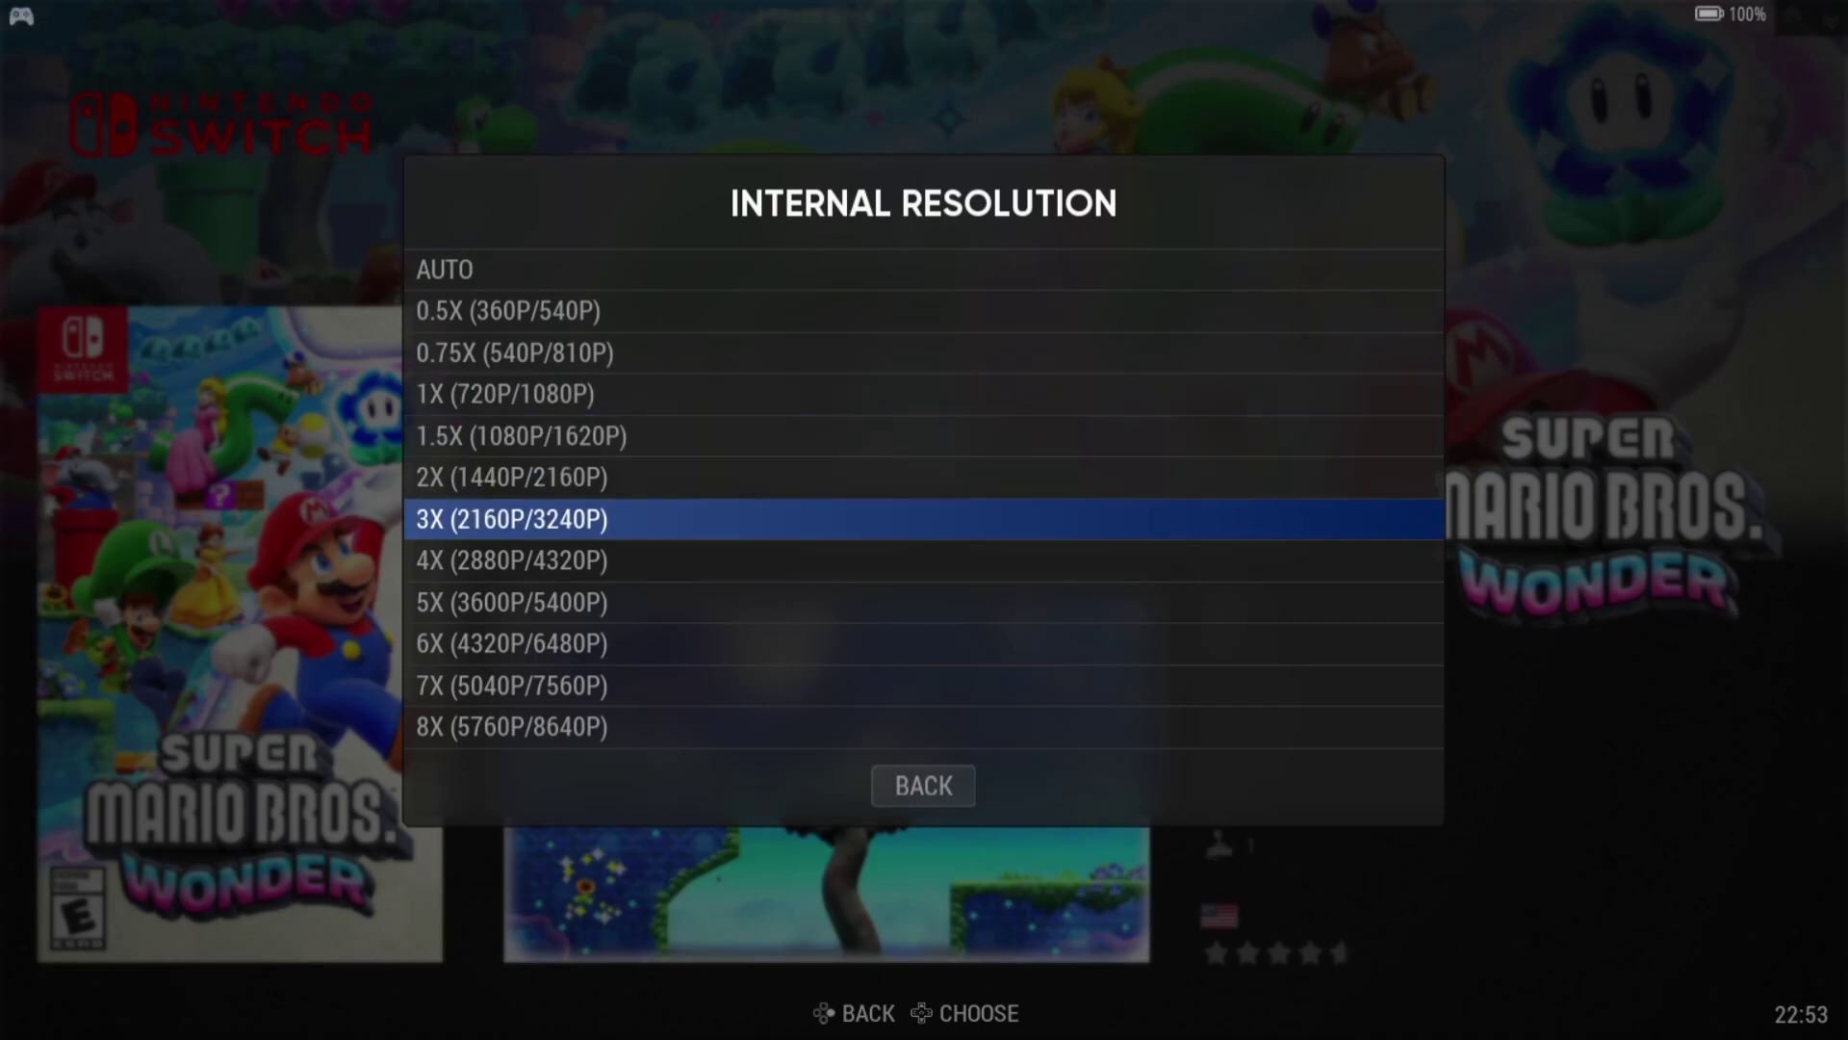
pyautogui.press('Escape')
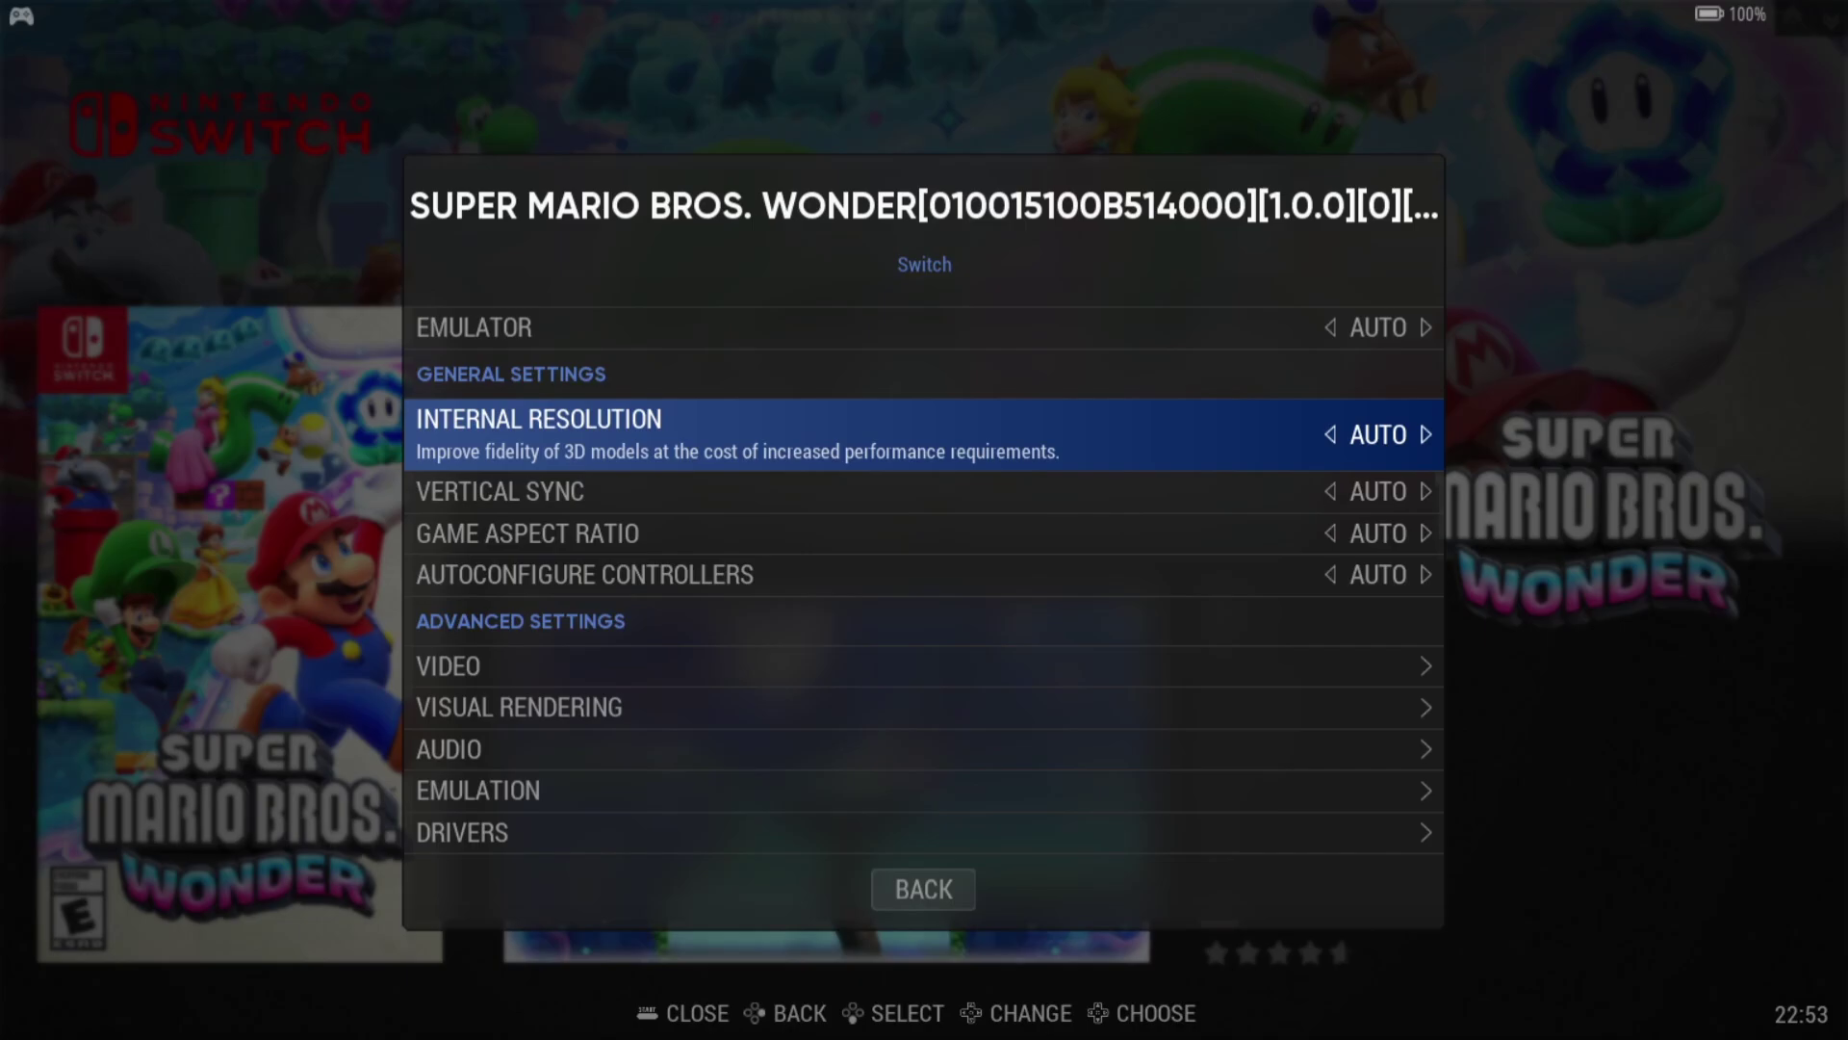
pyautogui.press('Down')
pyautogui.press('Return')
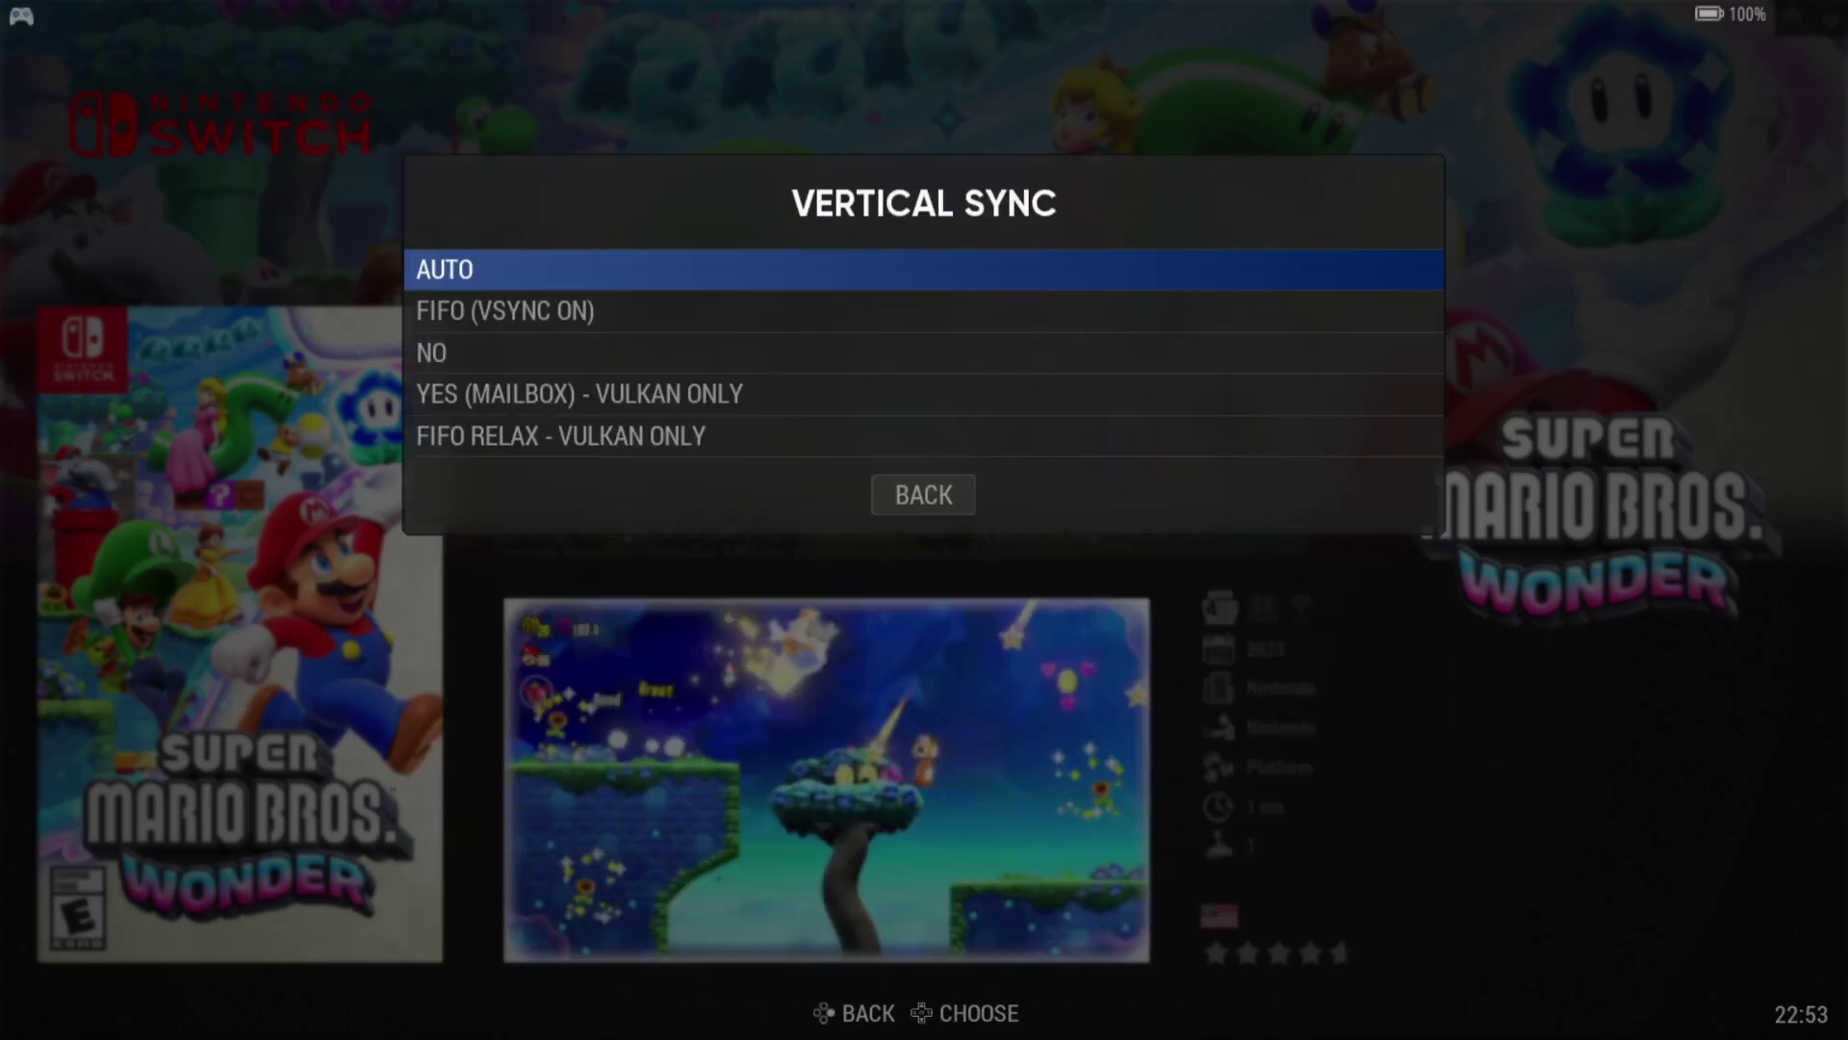
pyautogui.press('Escape')
pyautogui.press('Down')
pyautogui.press('Return')
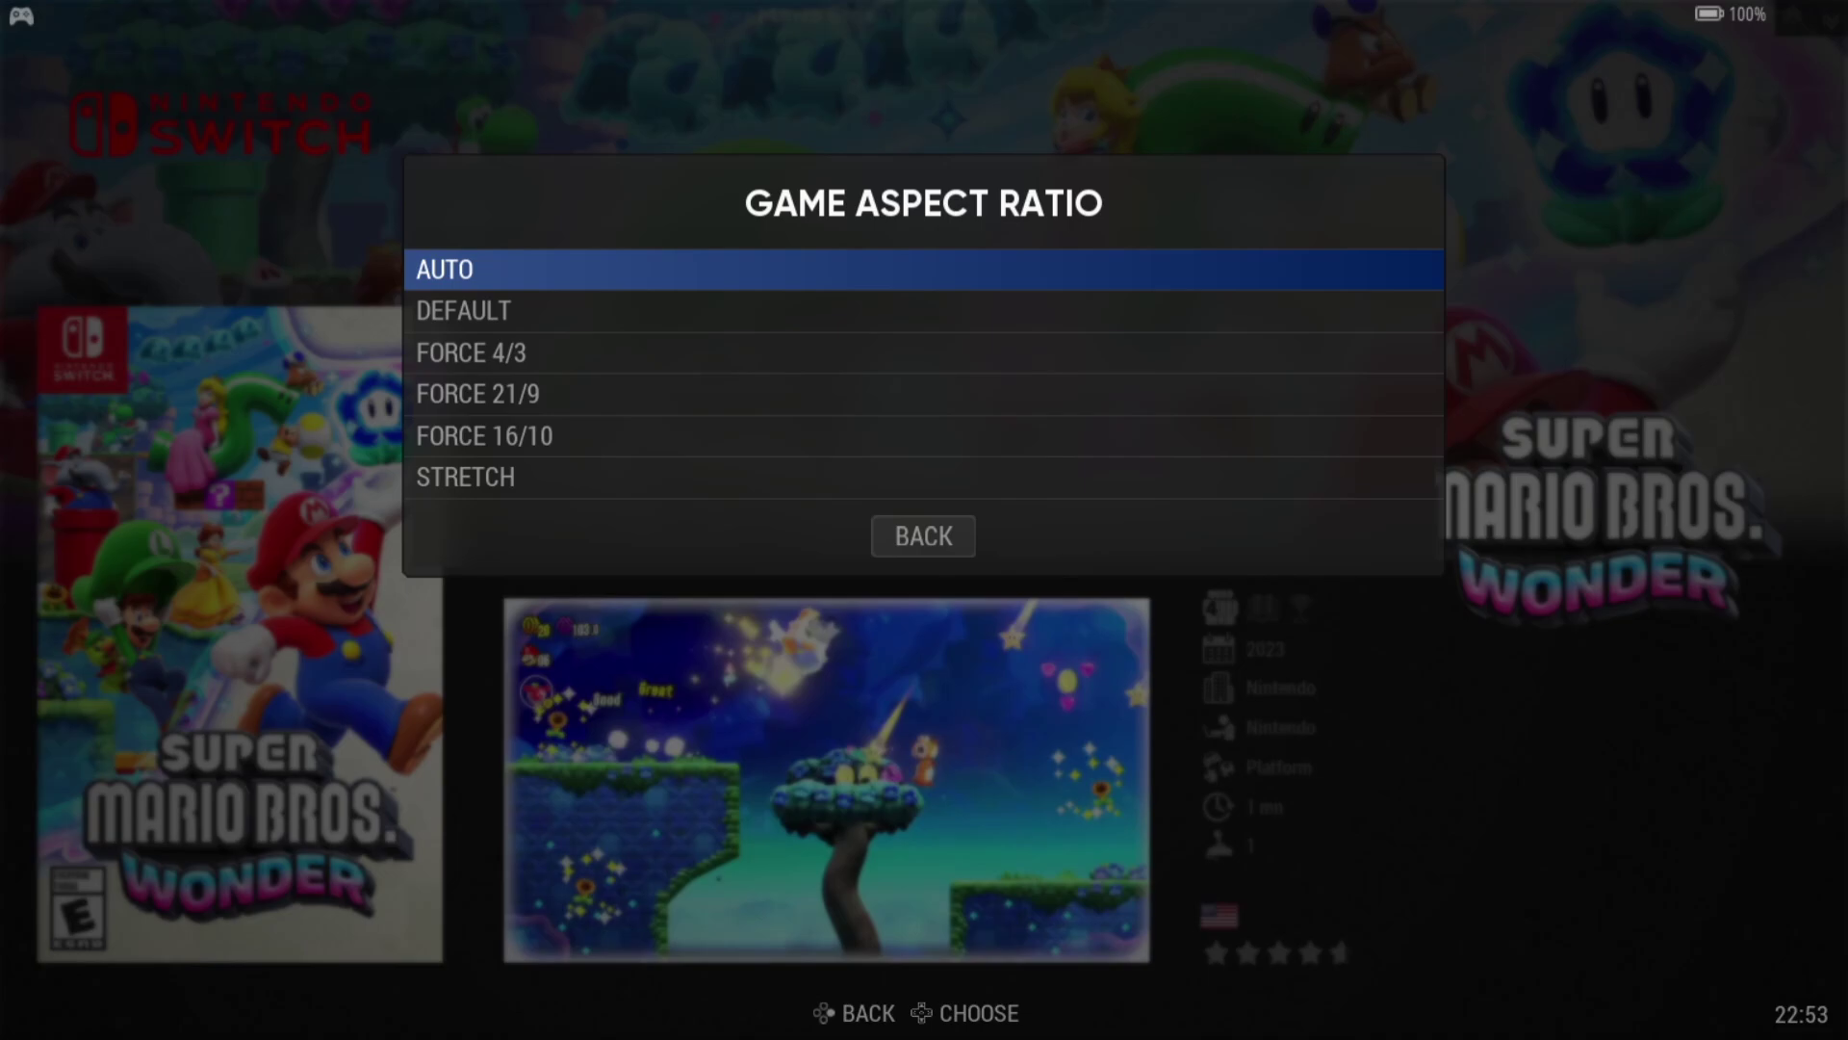
pyautogui.press('Escape')
pyautogui.press('Down')
pyautogui.press('Down')
pyautogui.press('Down')
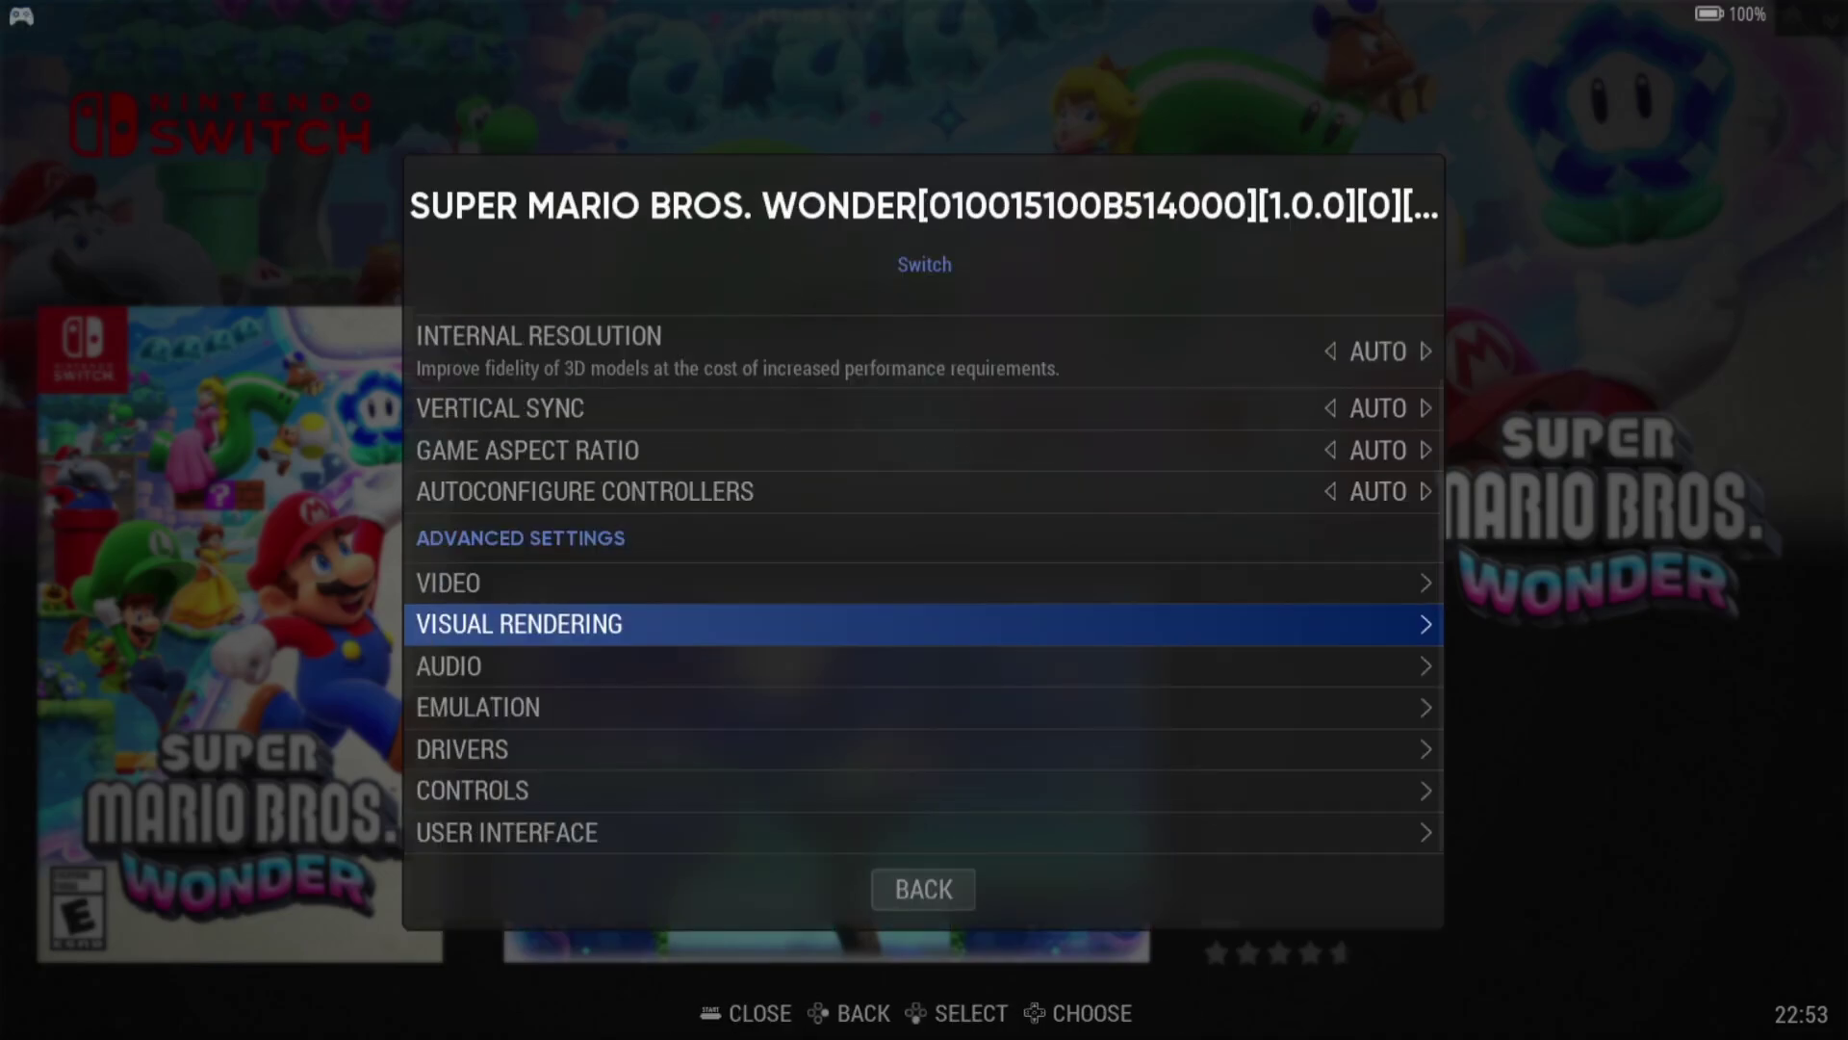
# Step: In Visual Rendering, browse the Anti-Aliasing, Scaling Filter and Anisotropic Filtering choices, keeping each on AUTO
pyautogui.press('Return')
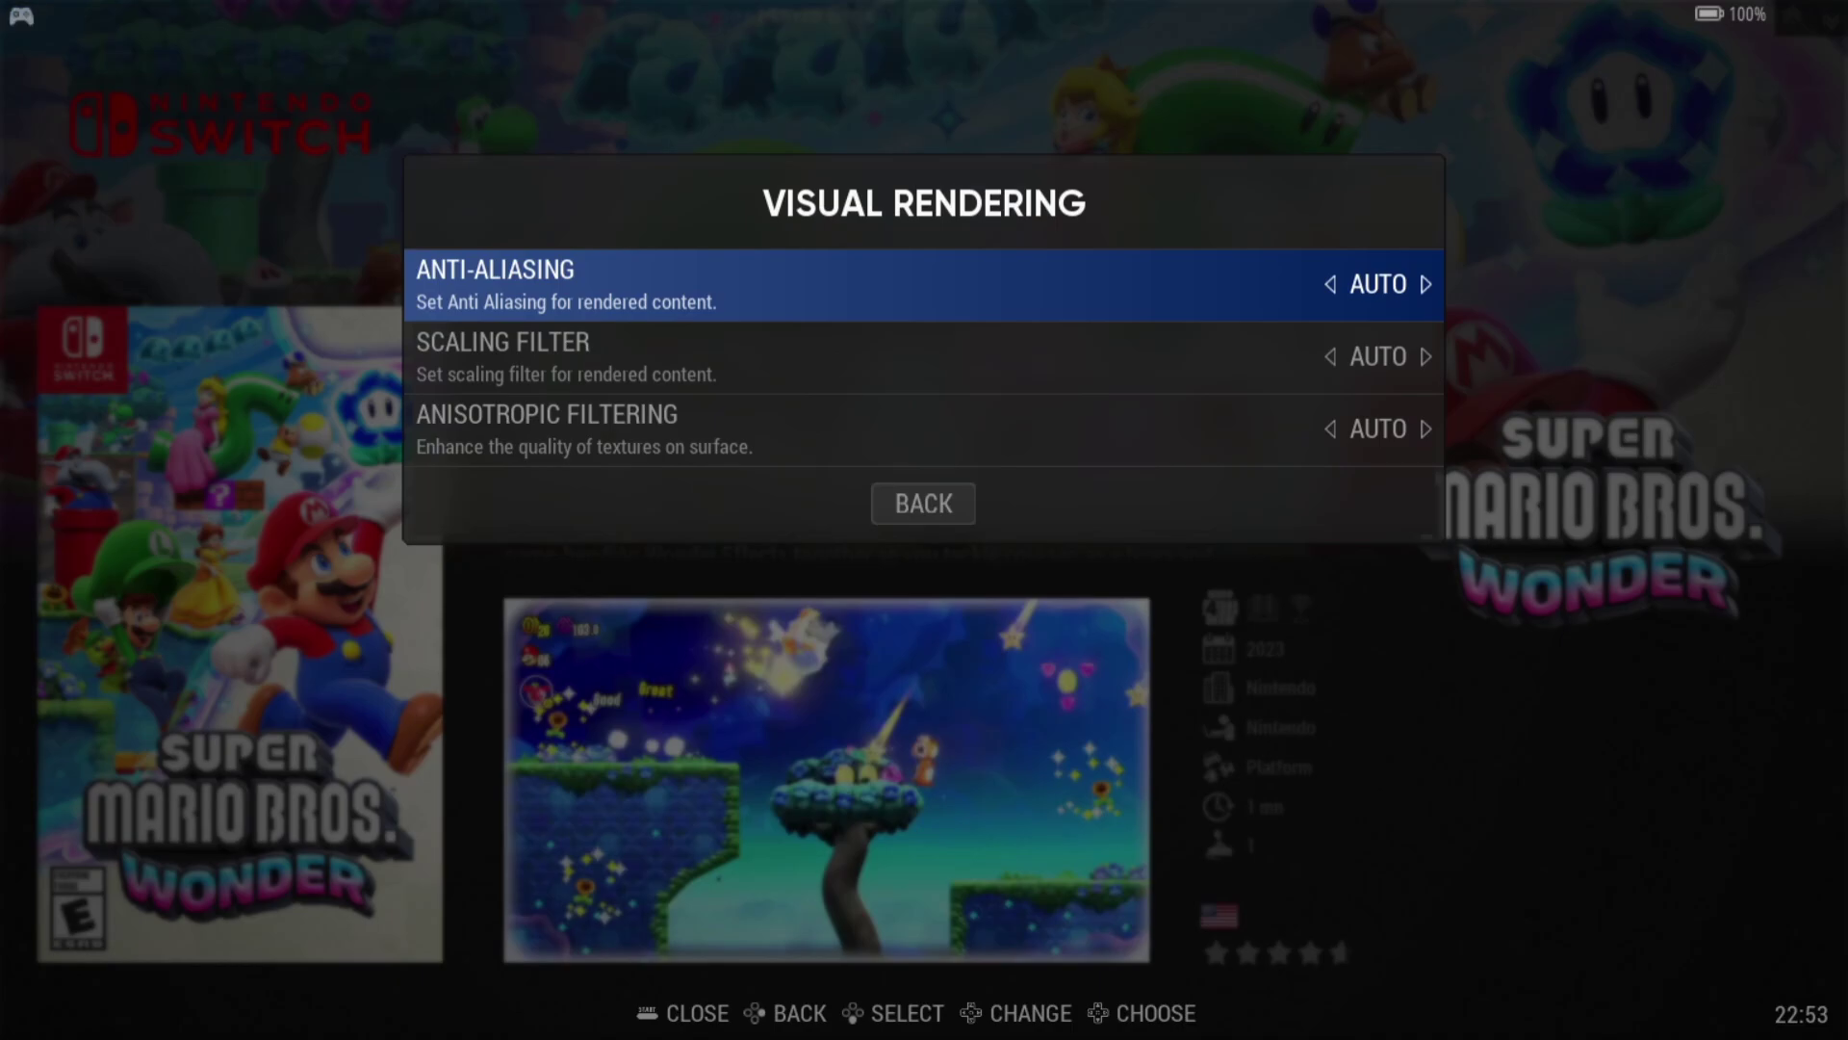
pyautogui.press('Return')
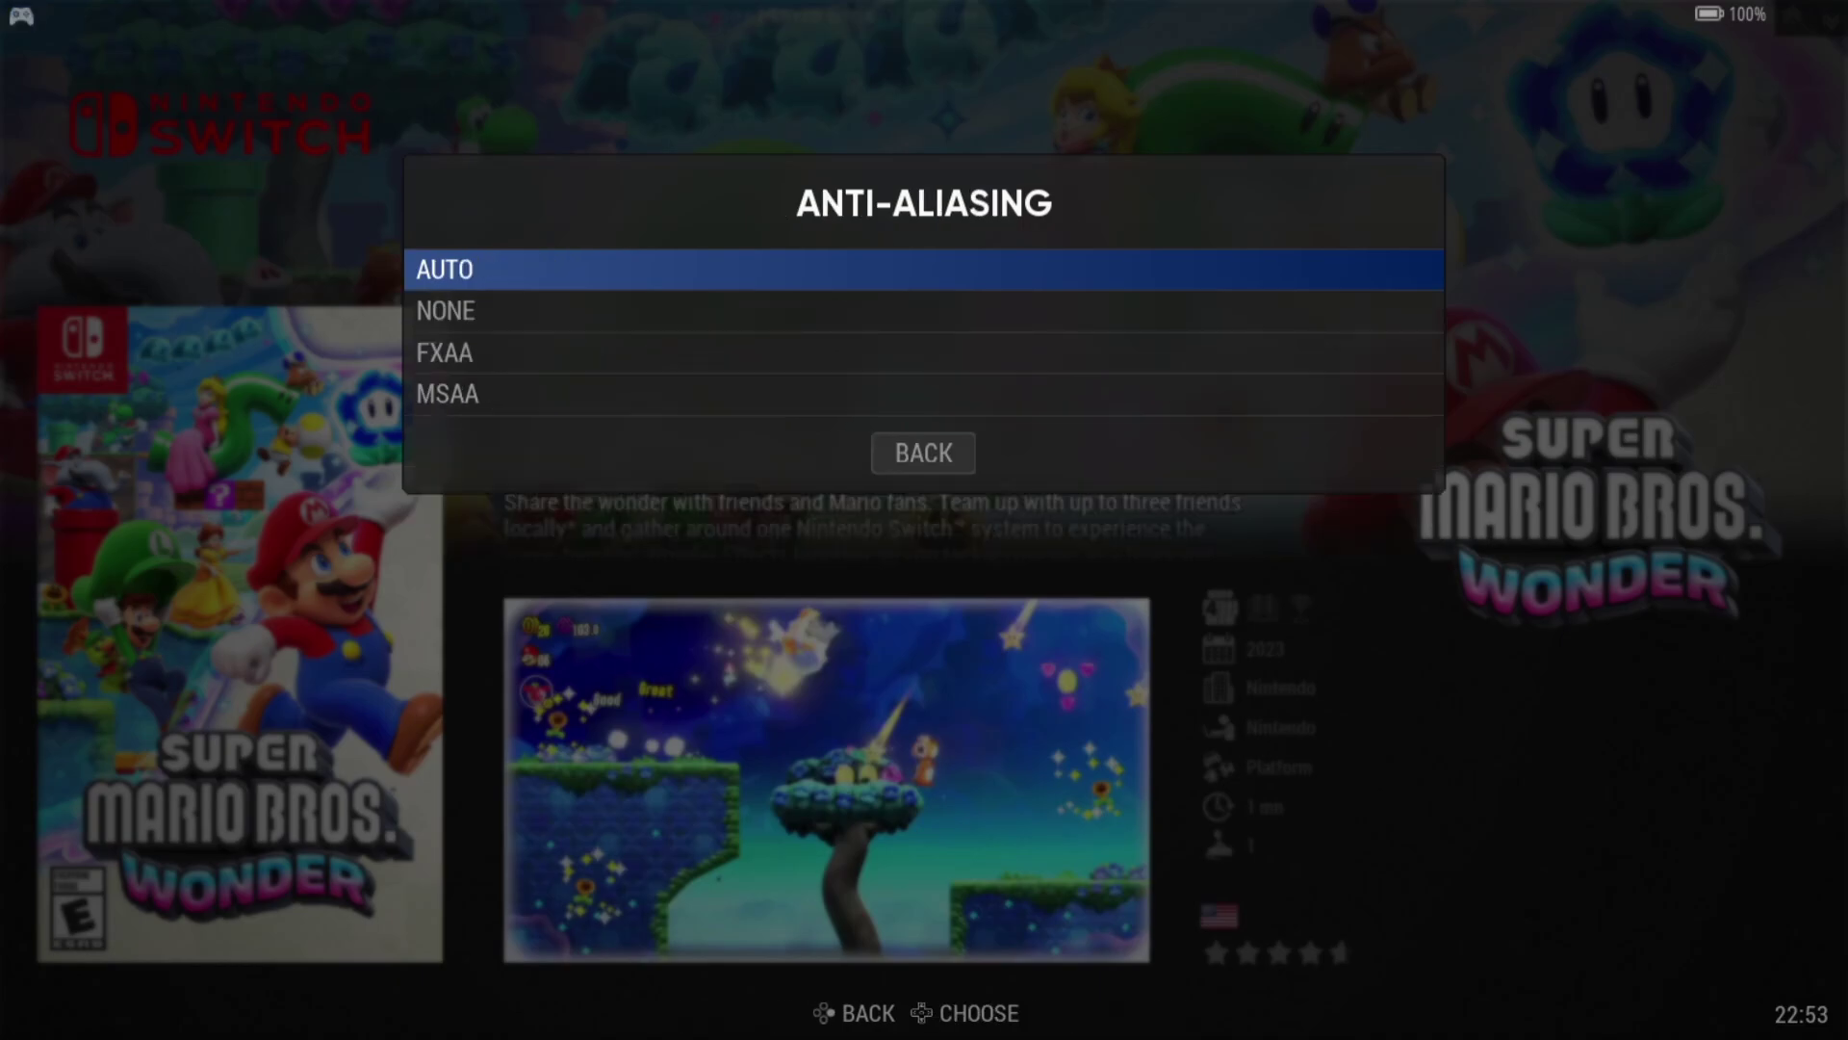
pyautogui.press('Down')
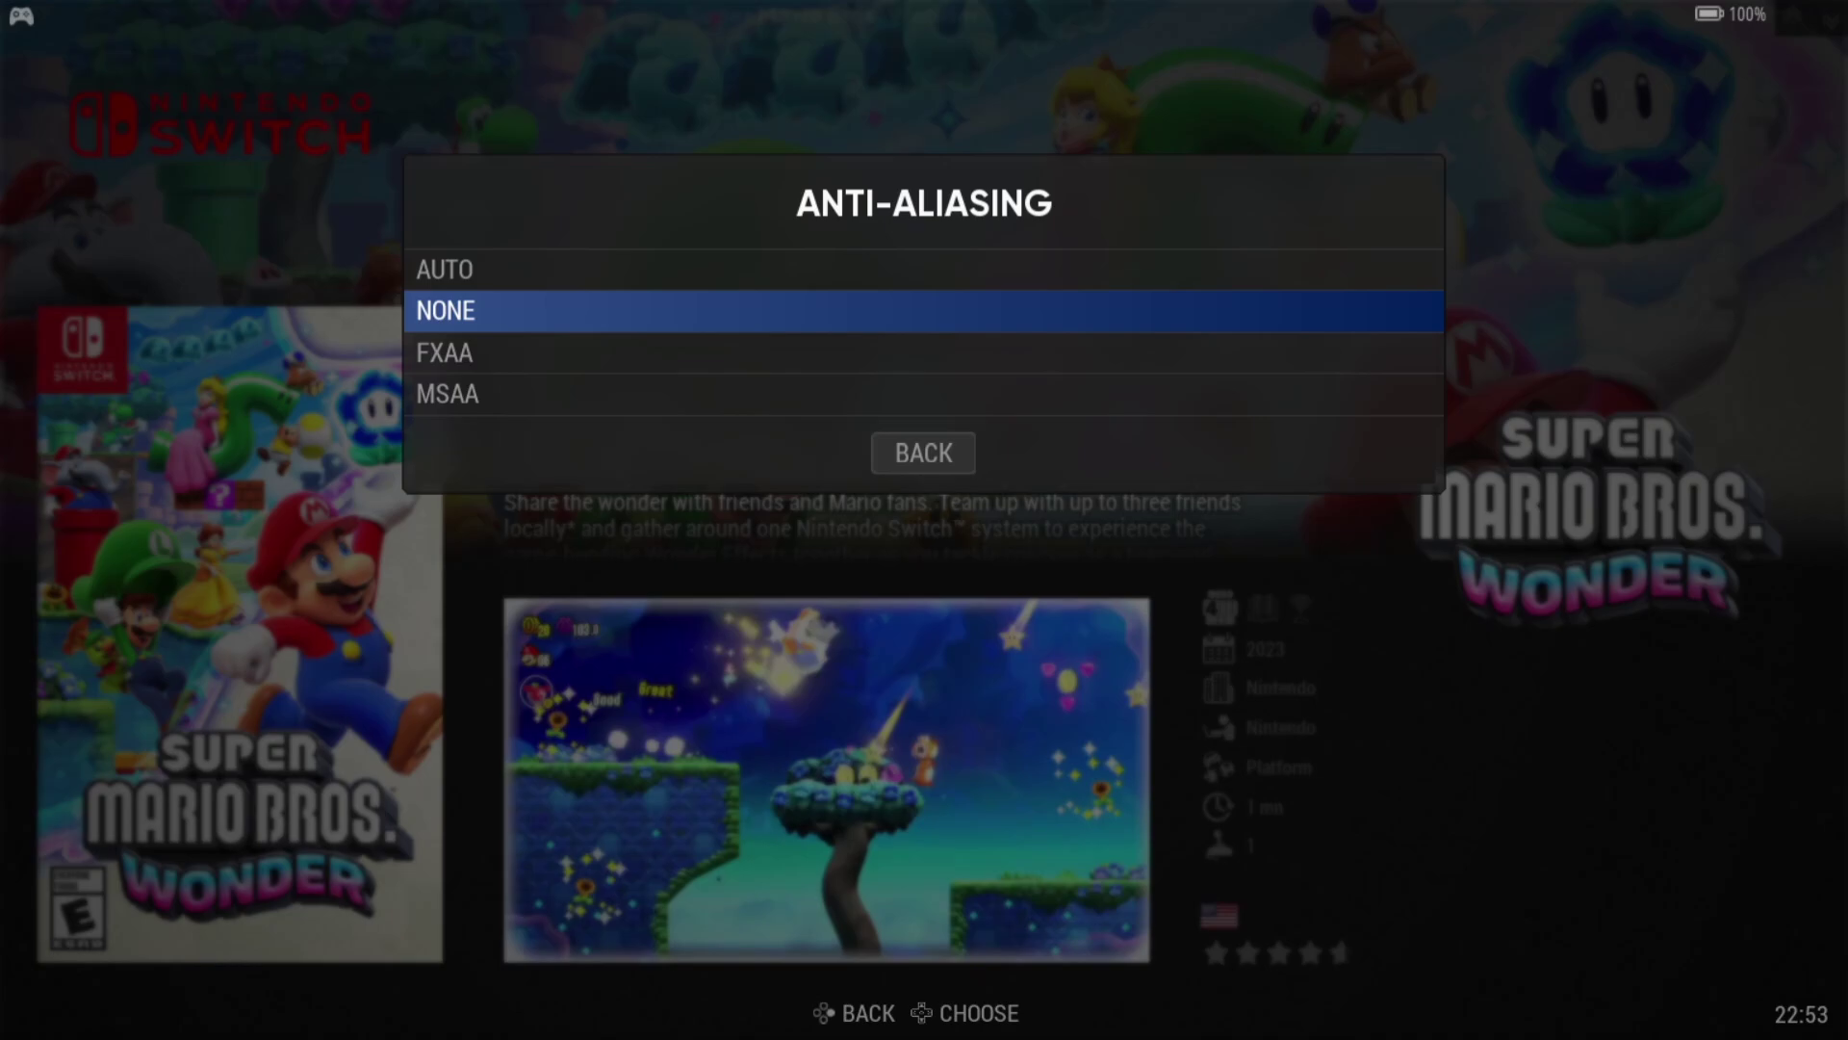
pyautogui.press('Up')
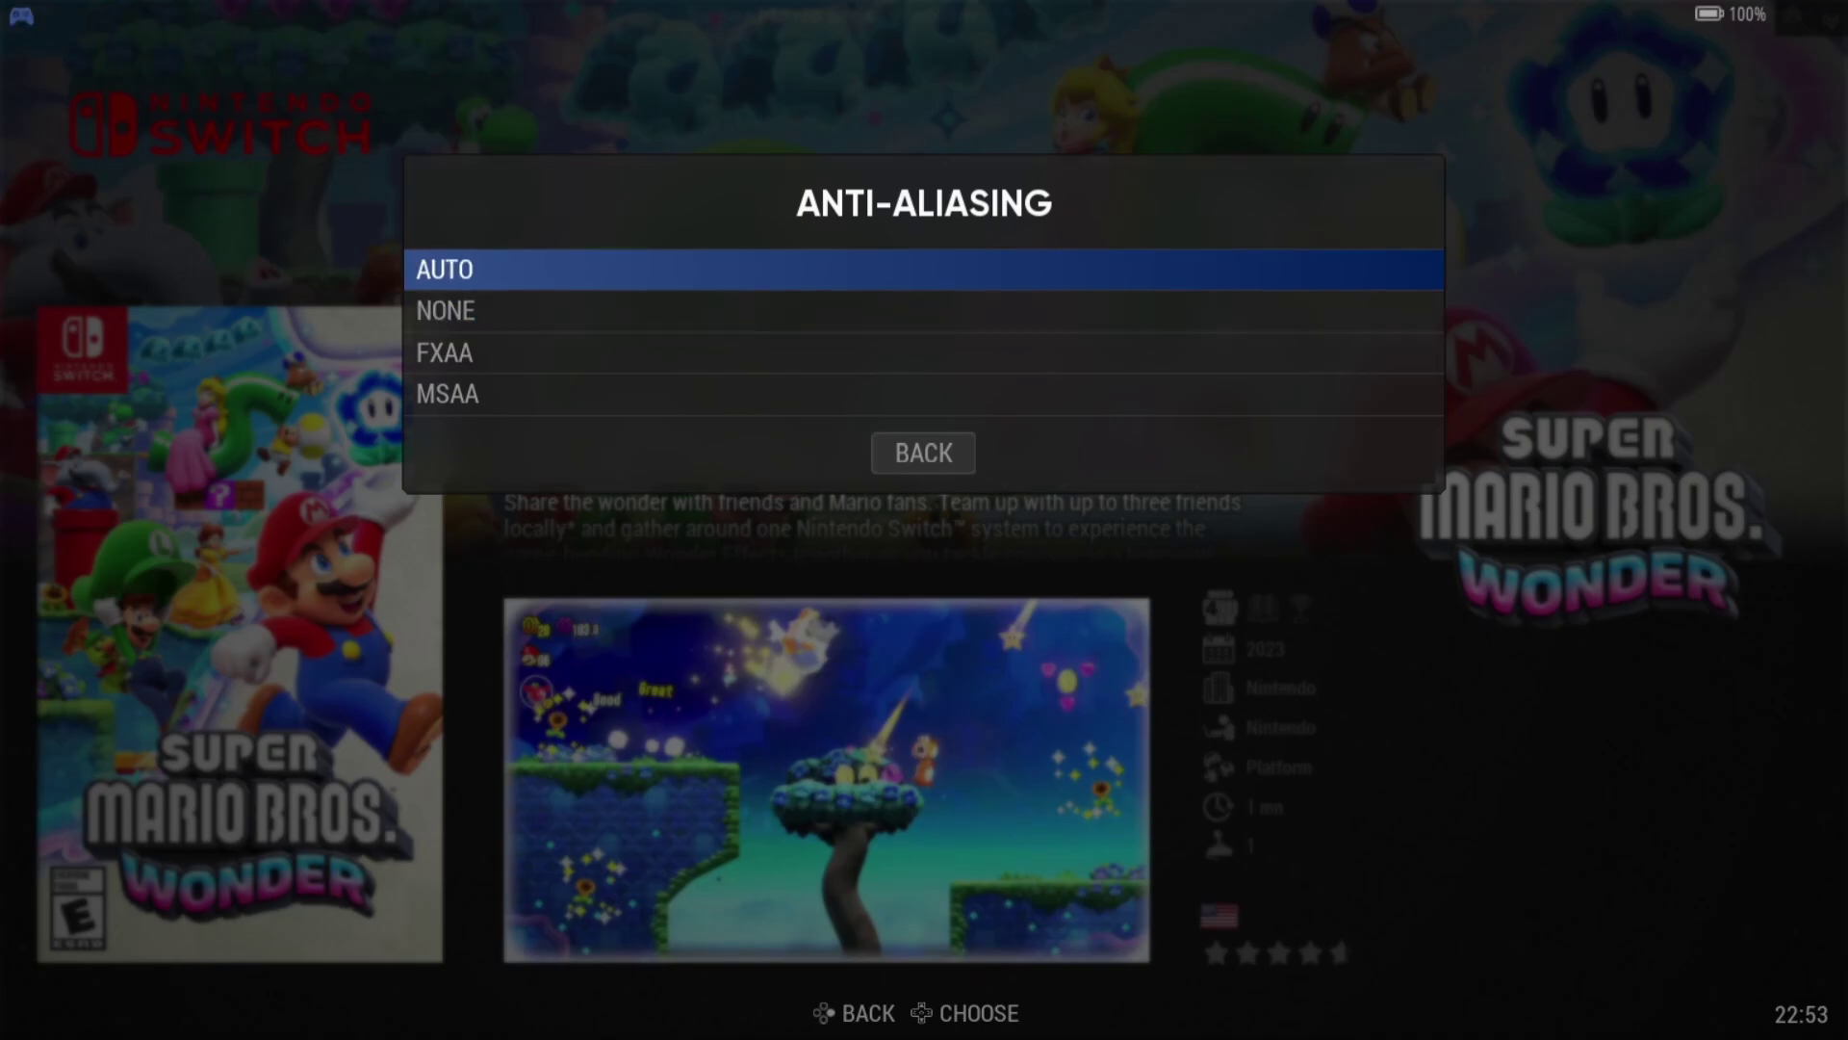
pyautogui.press('Return')
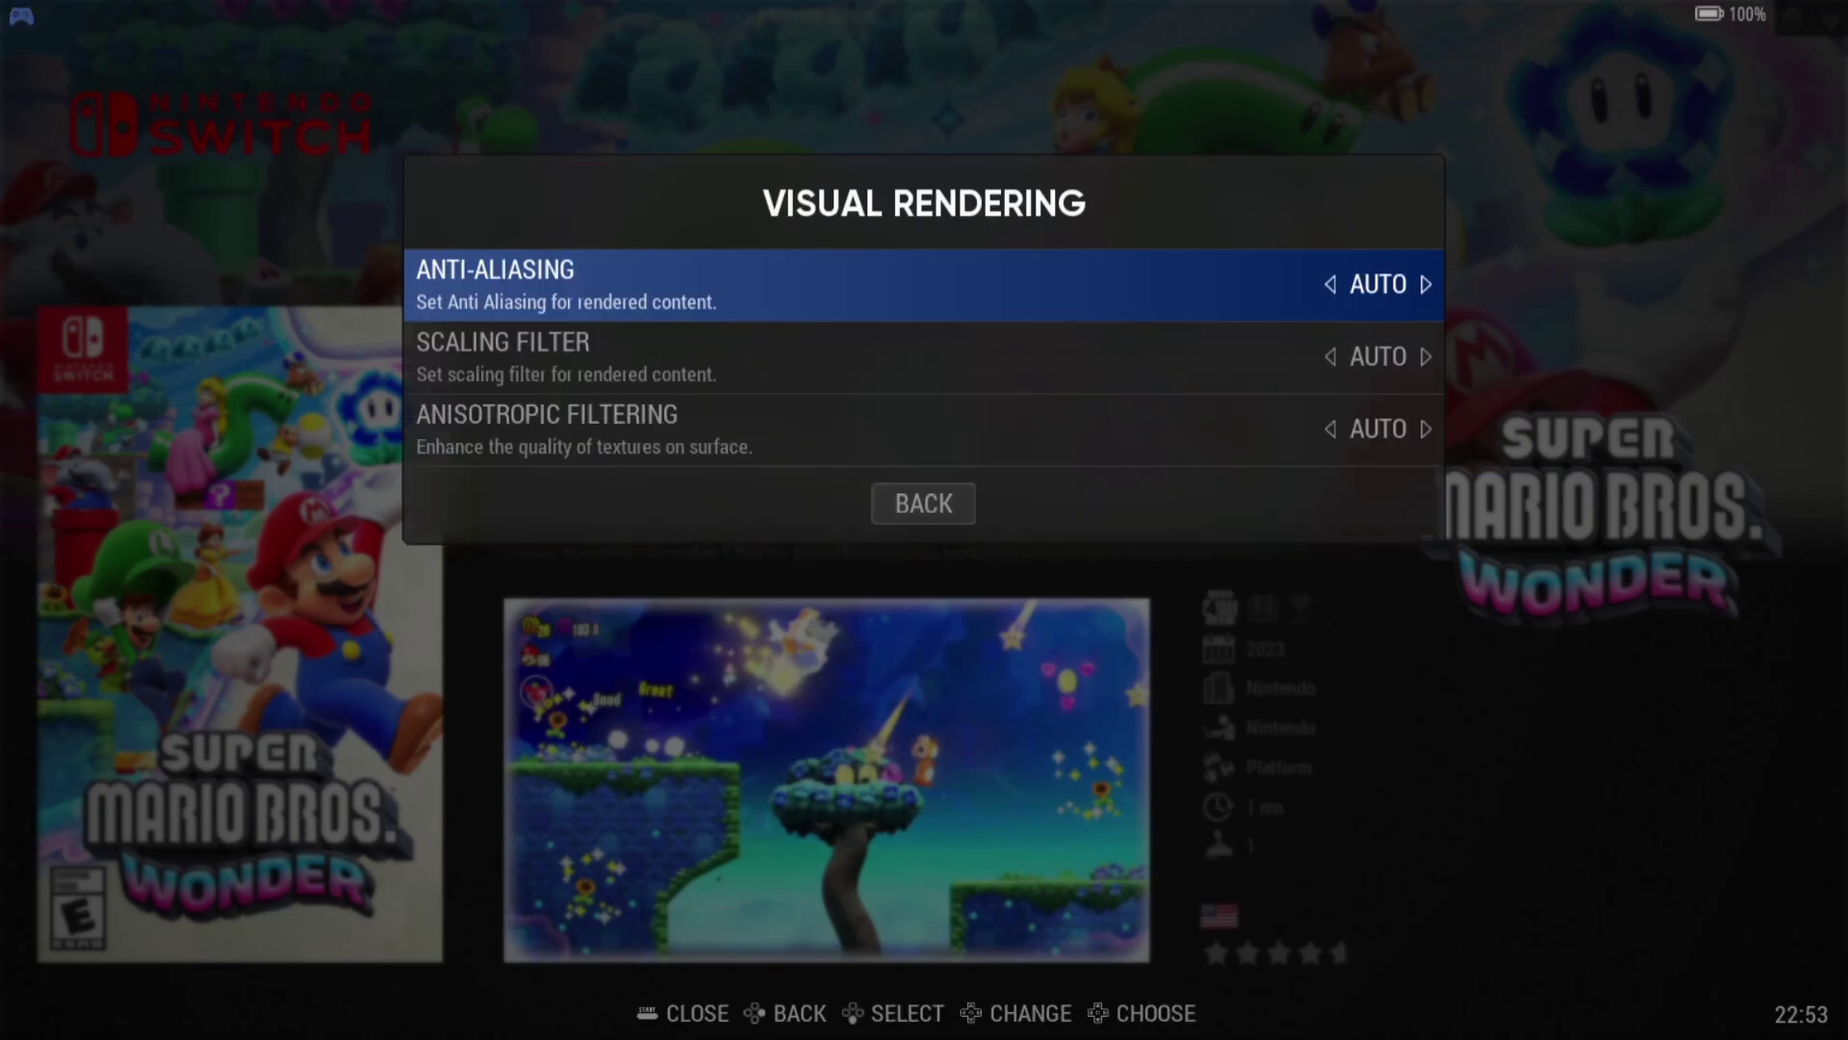
pyautogui.press('Down')
pyautogui.press('Return')
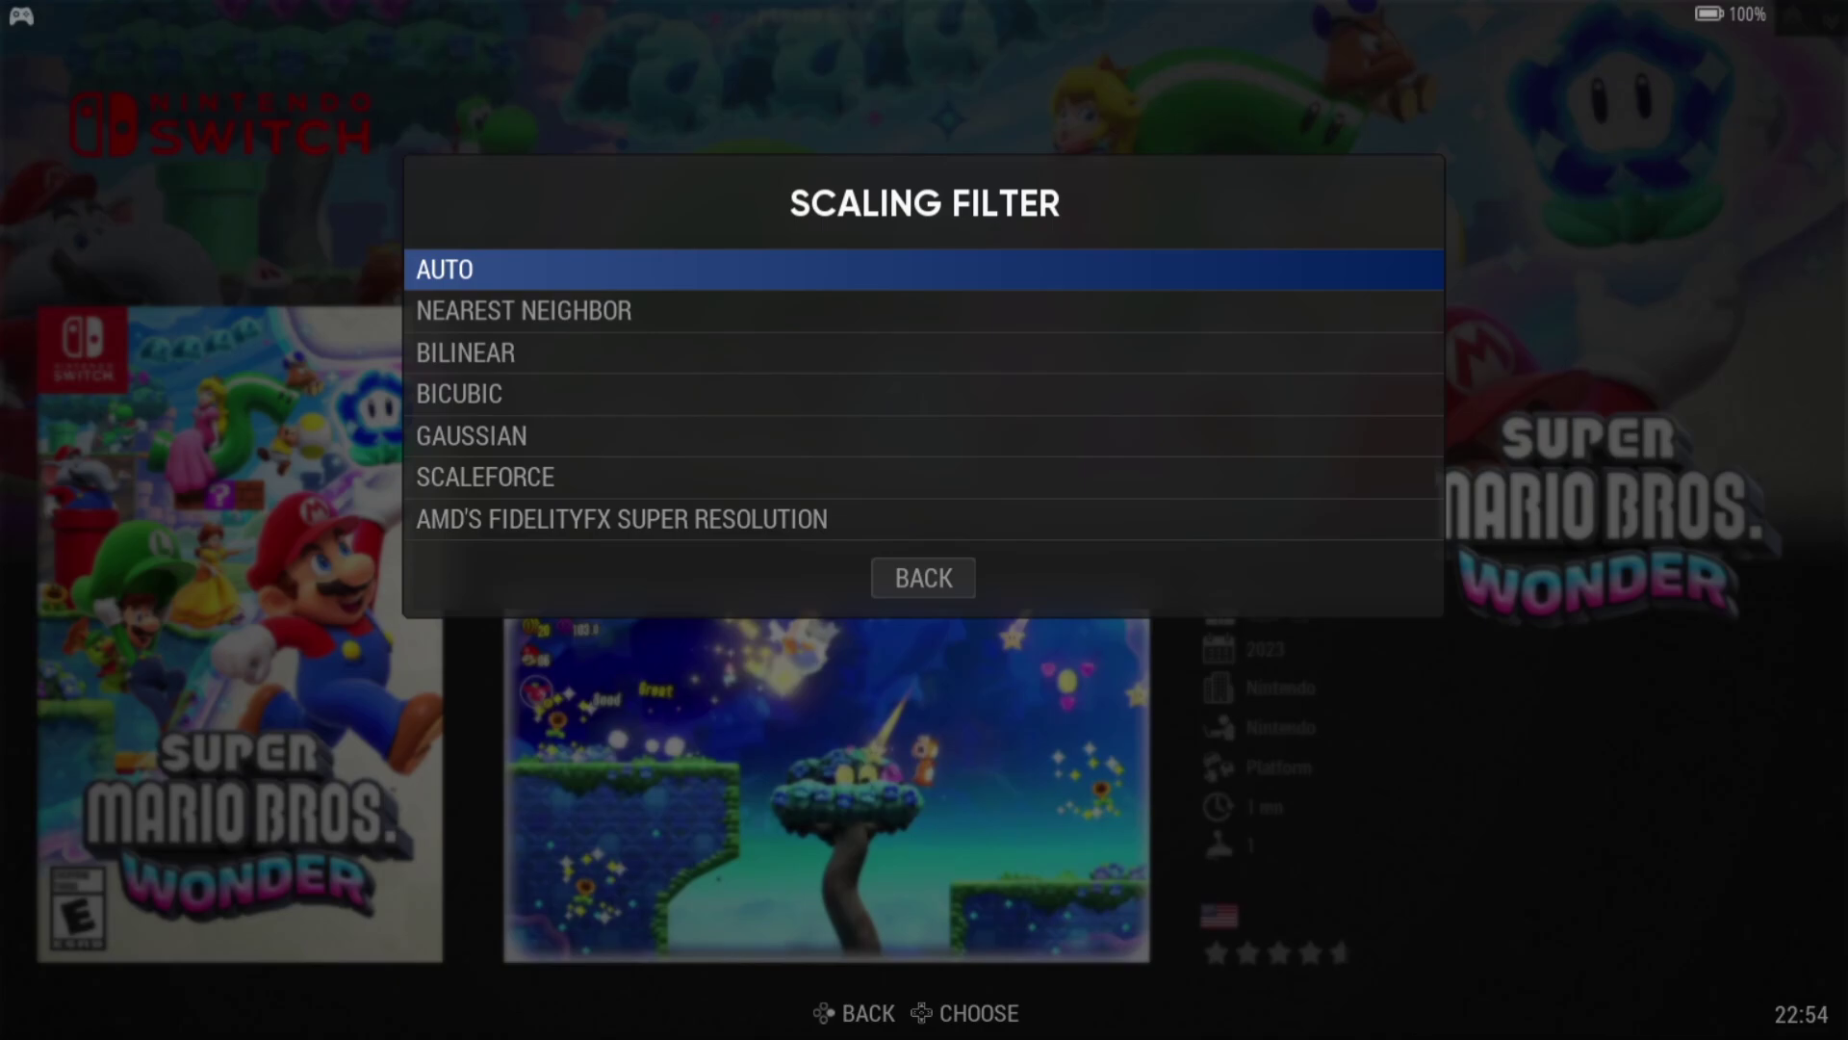
pyautogui.press('Return')
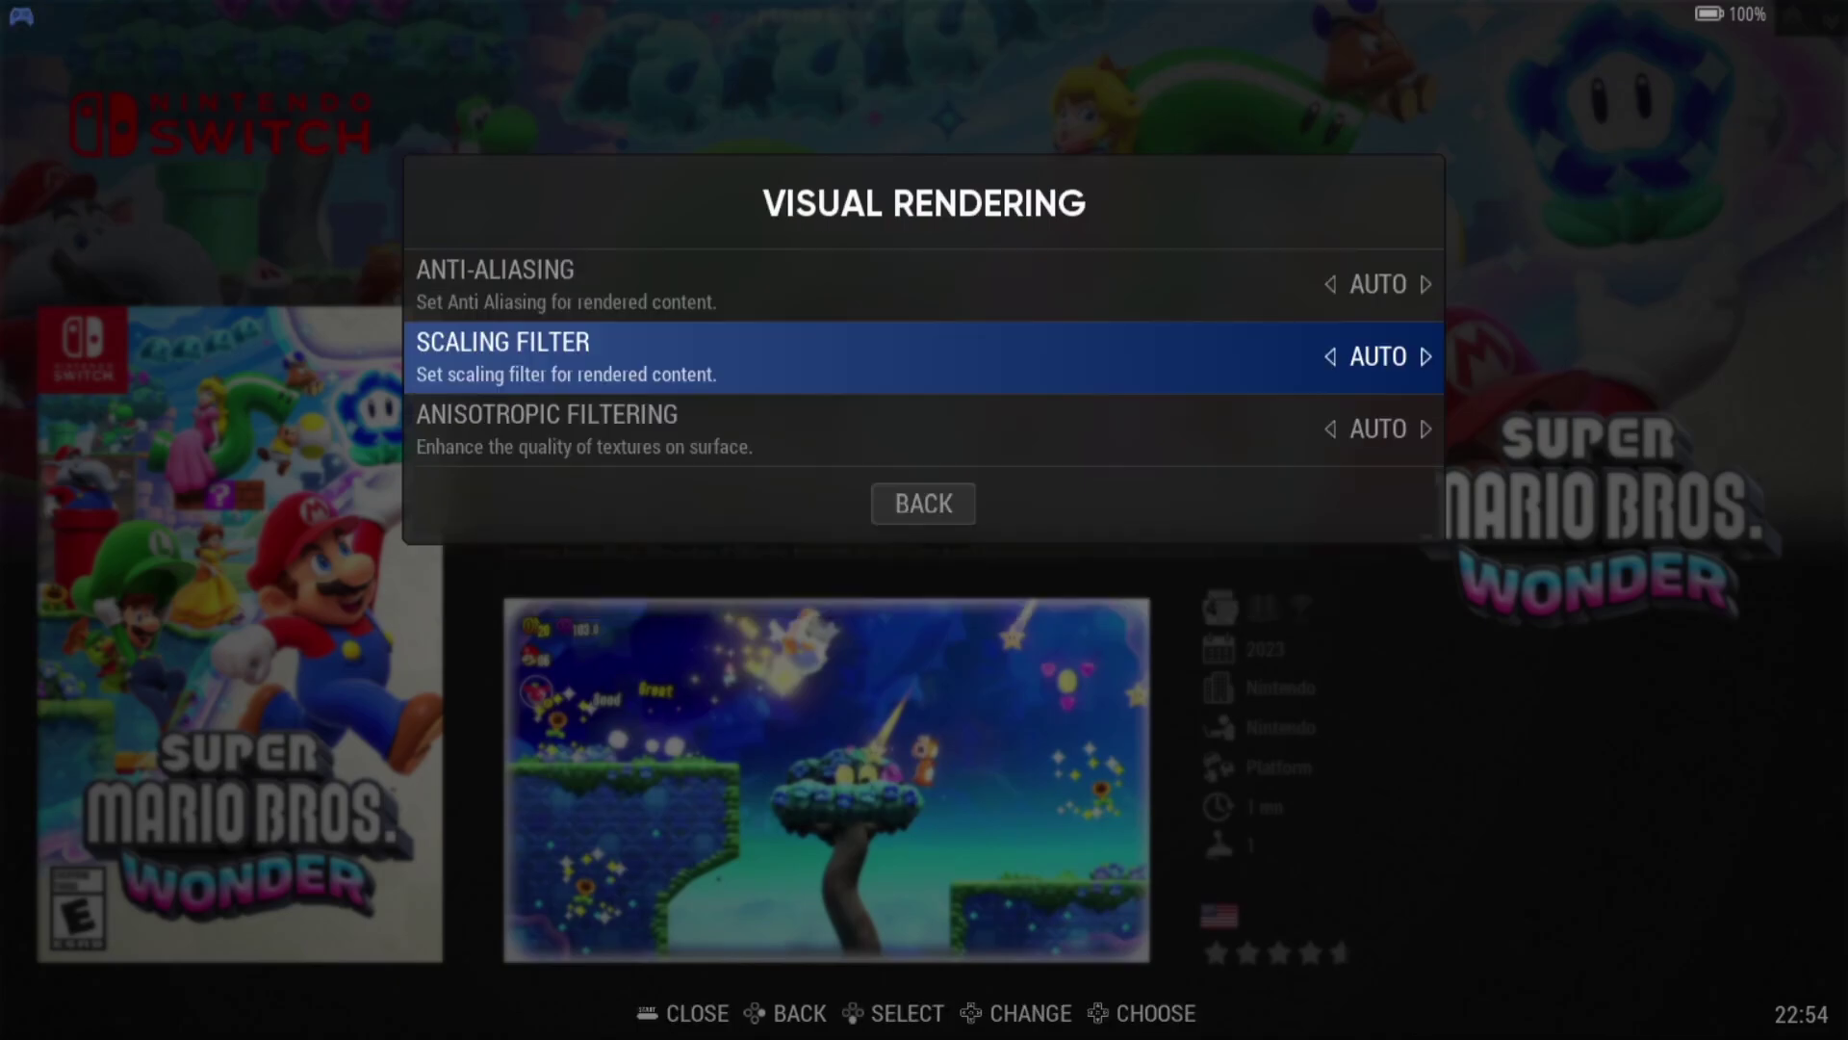
pyautogui.press('Down')
pyautogui.press('Return')
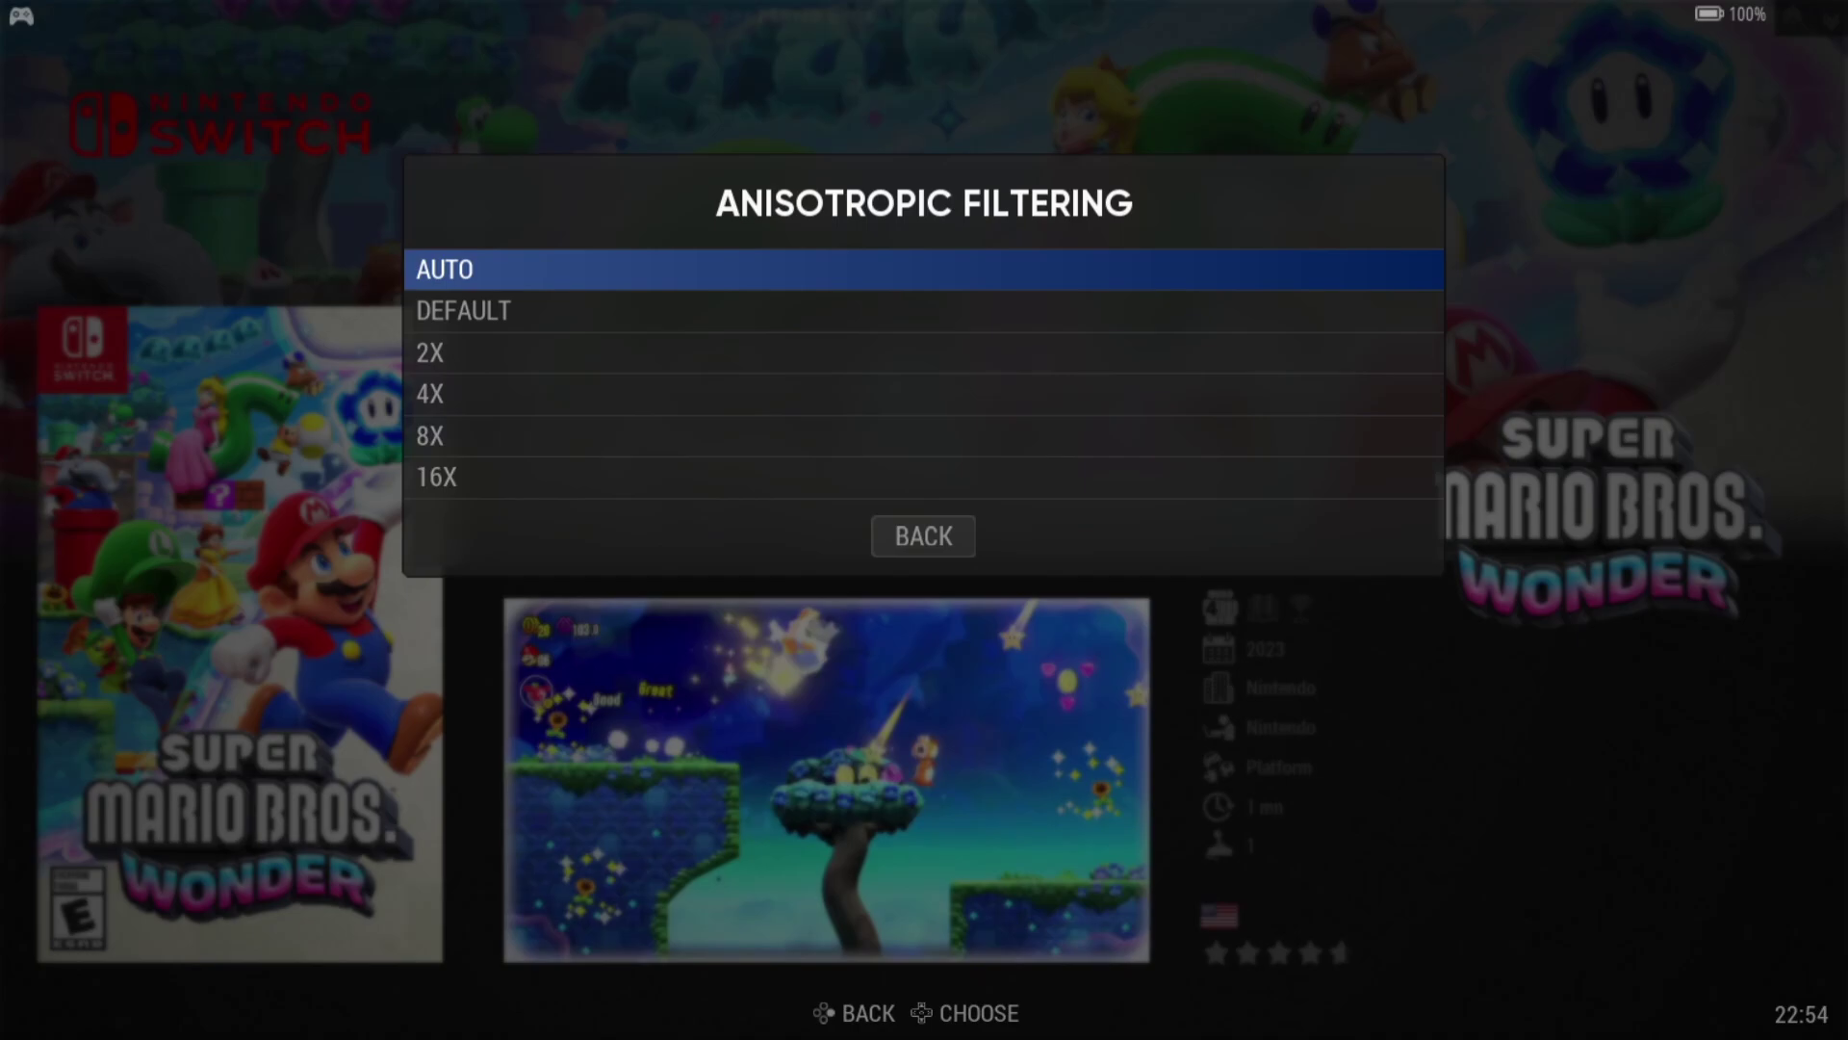
# Step: Browse the Drivers video options down to VULKAN and back, keeping AUTO
pyautogui.press('Escape')
pyautogui.press('Escape')
pyautogui.press('Down')
pyautogui.press('Down')
pyautogui.press('Down')
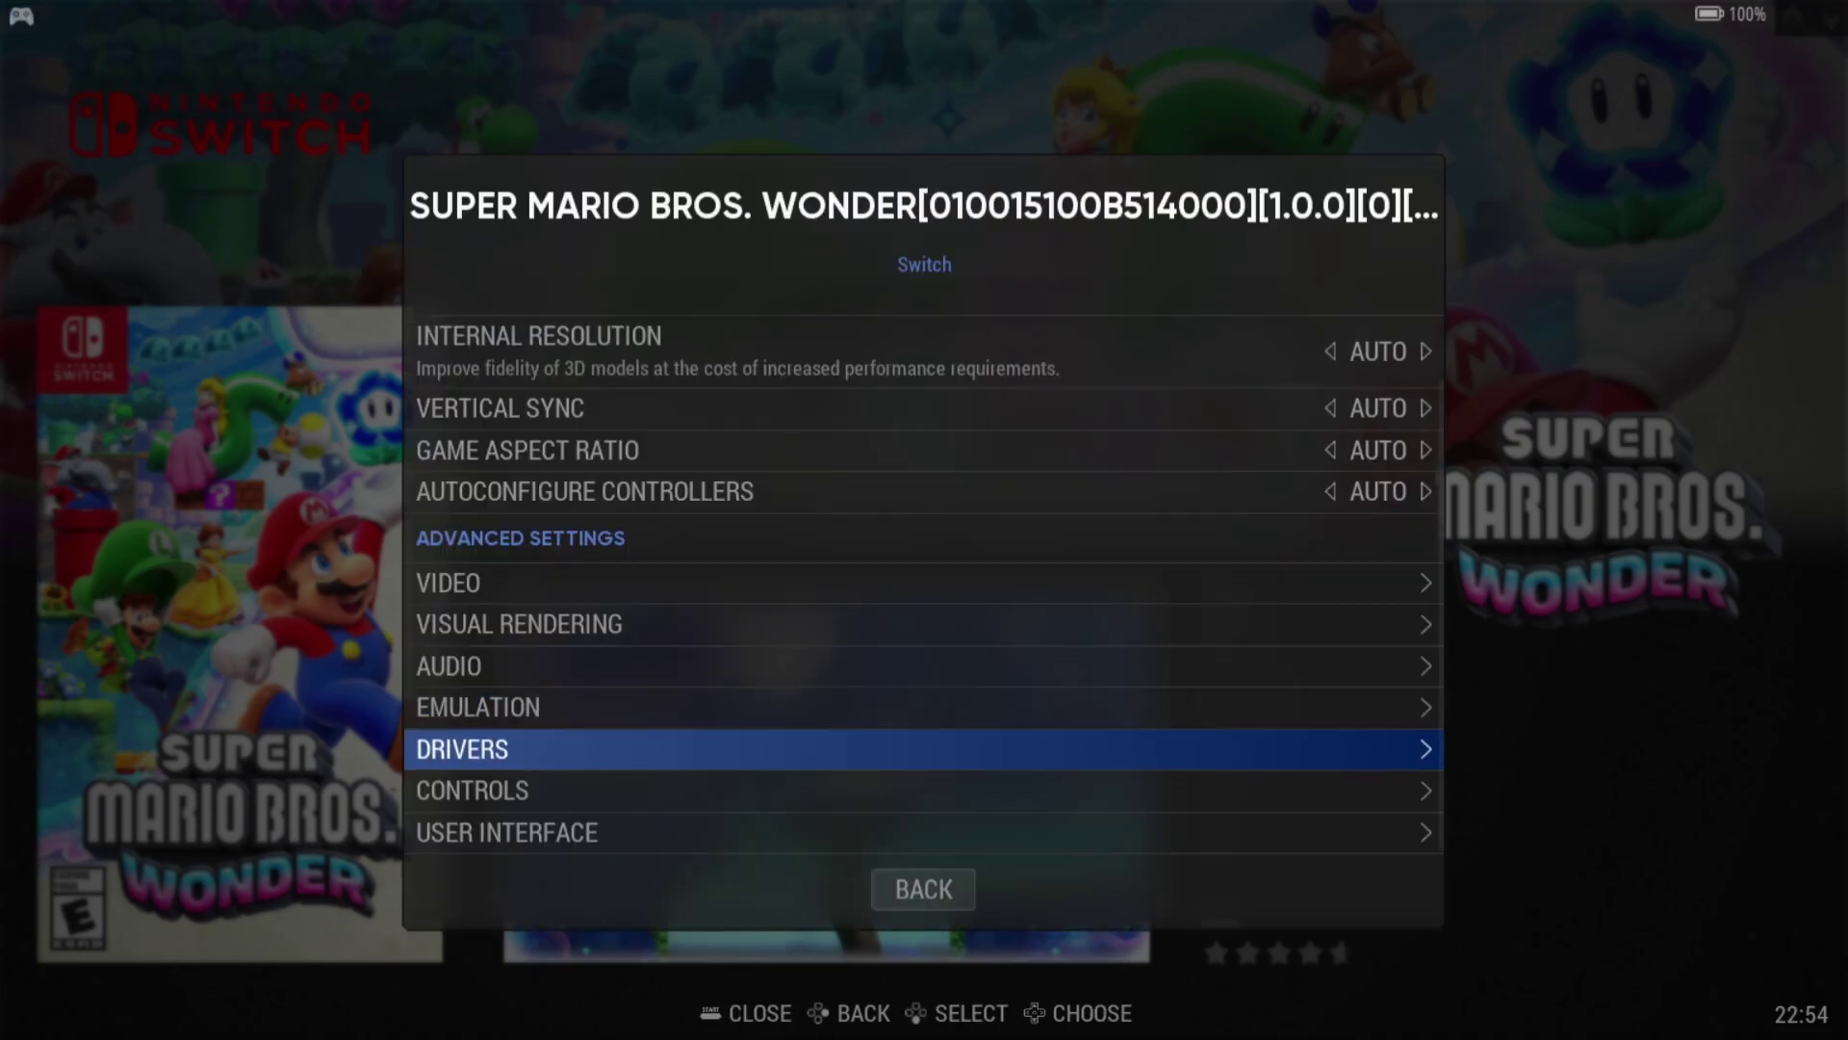
pyautogui.press('Return')
pyautogui.press('Return')
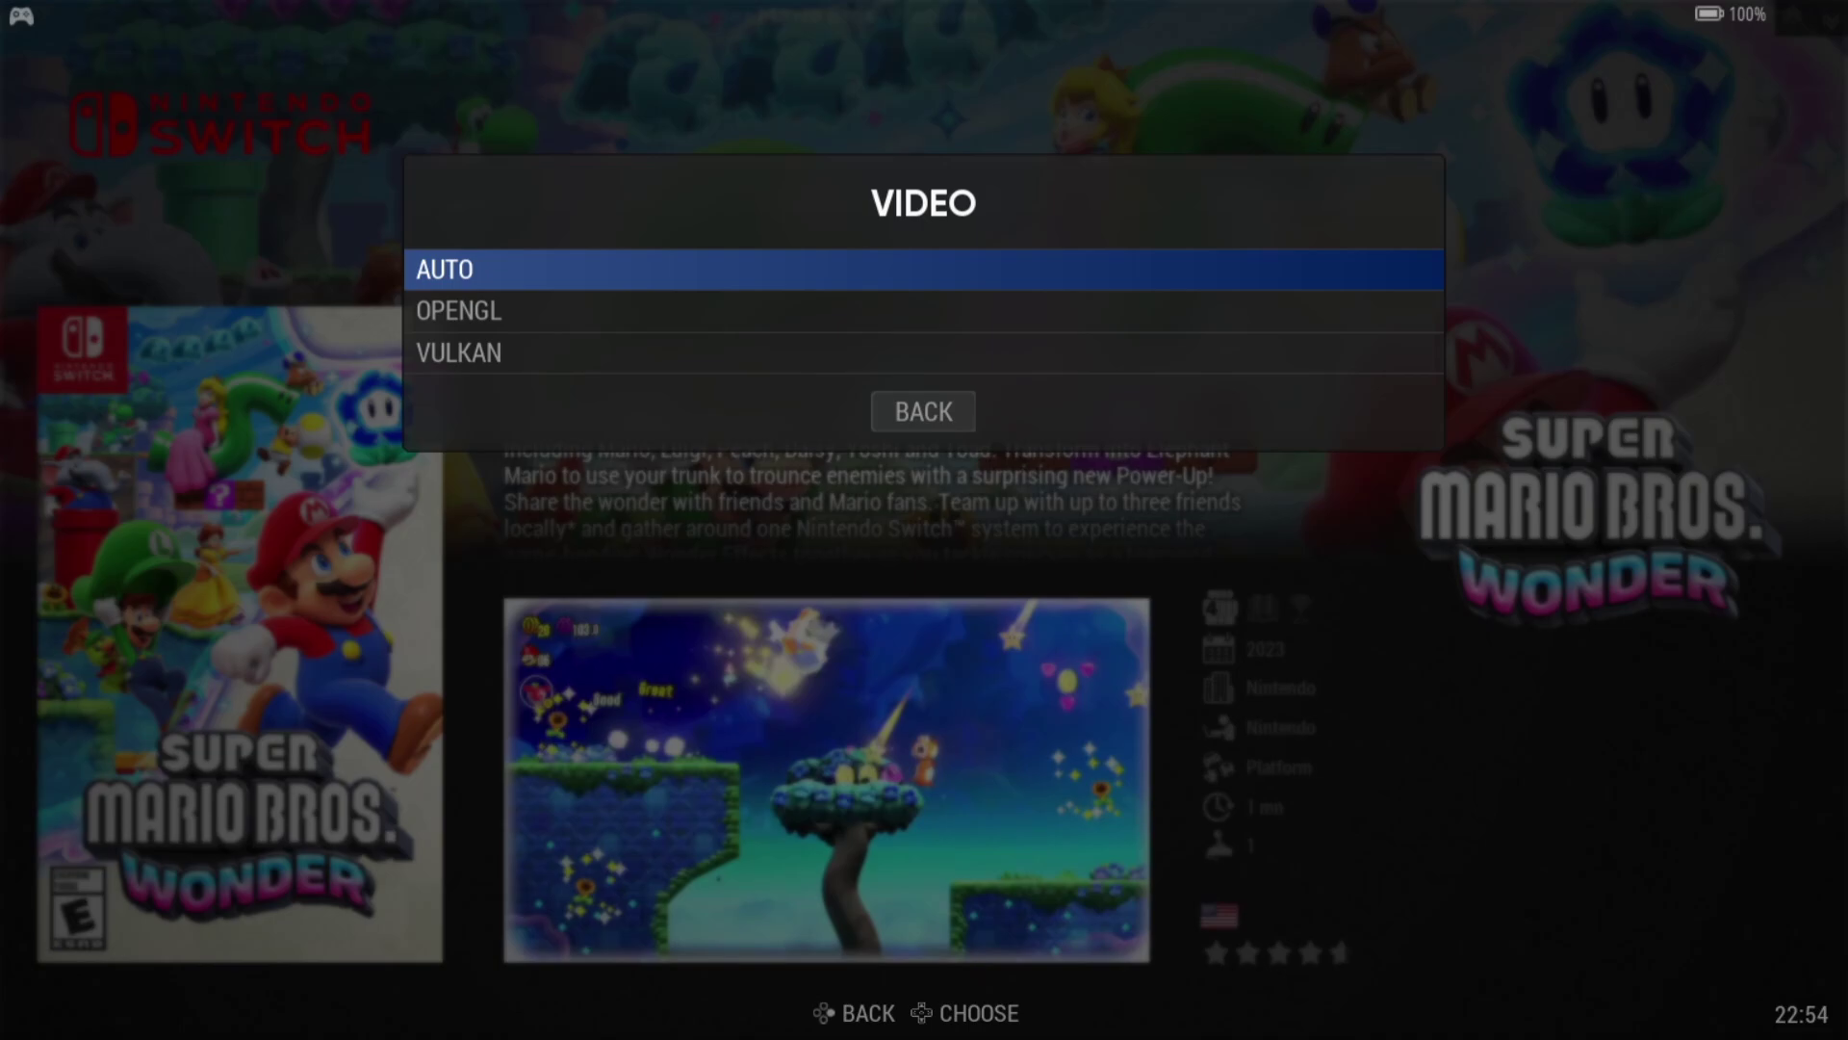
pyautogui.press('Down')
pyautogui.press('Down')
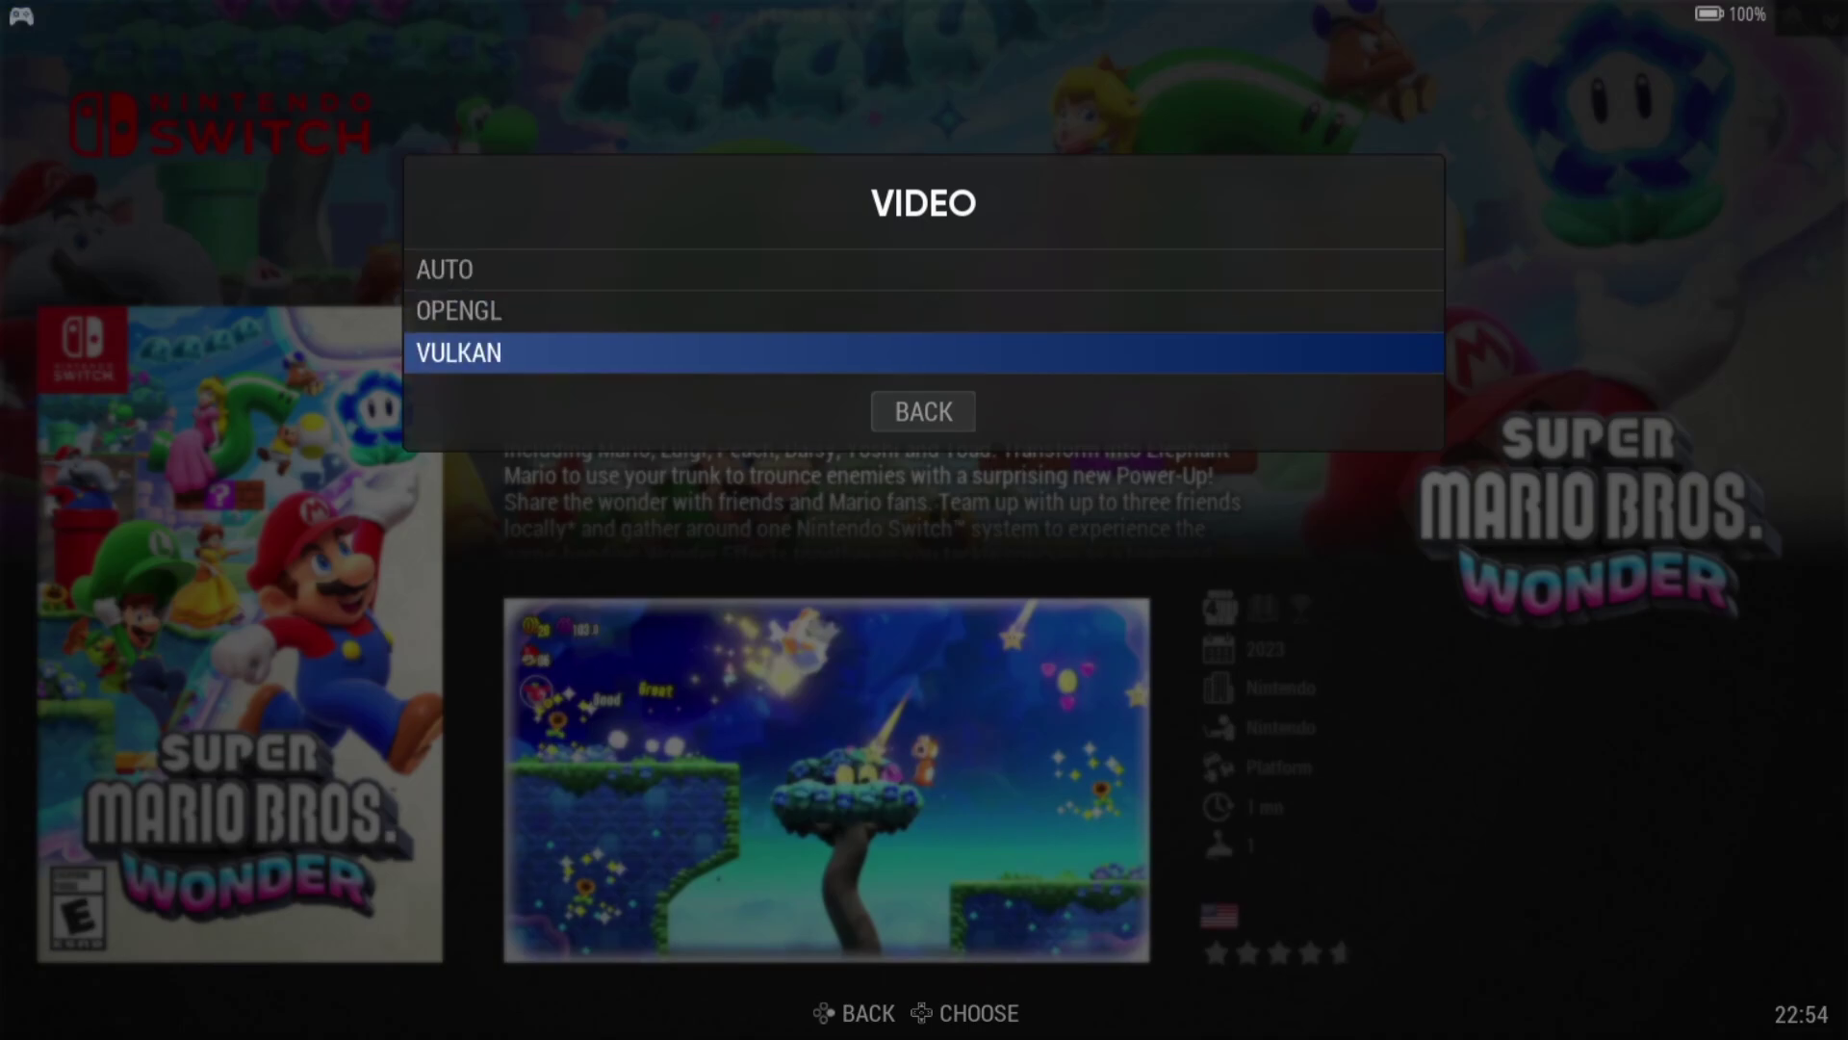
pyautogui.press('Up')
pyautogui.press('Up')
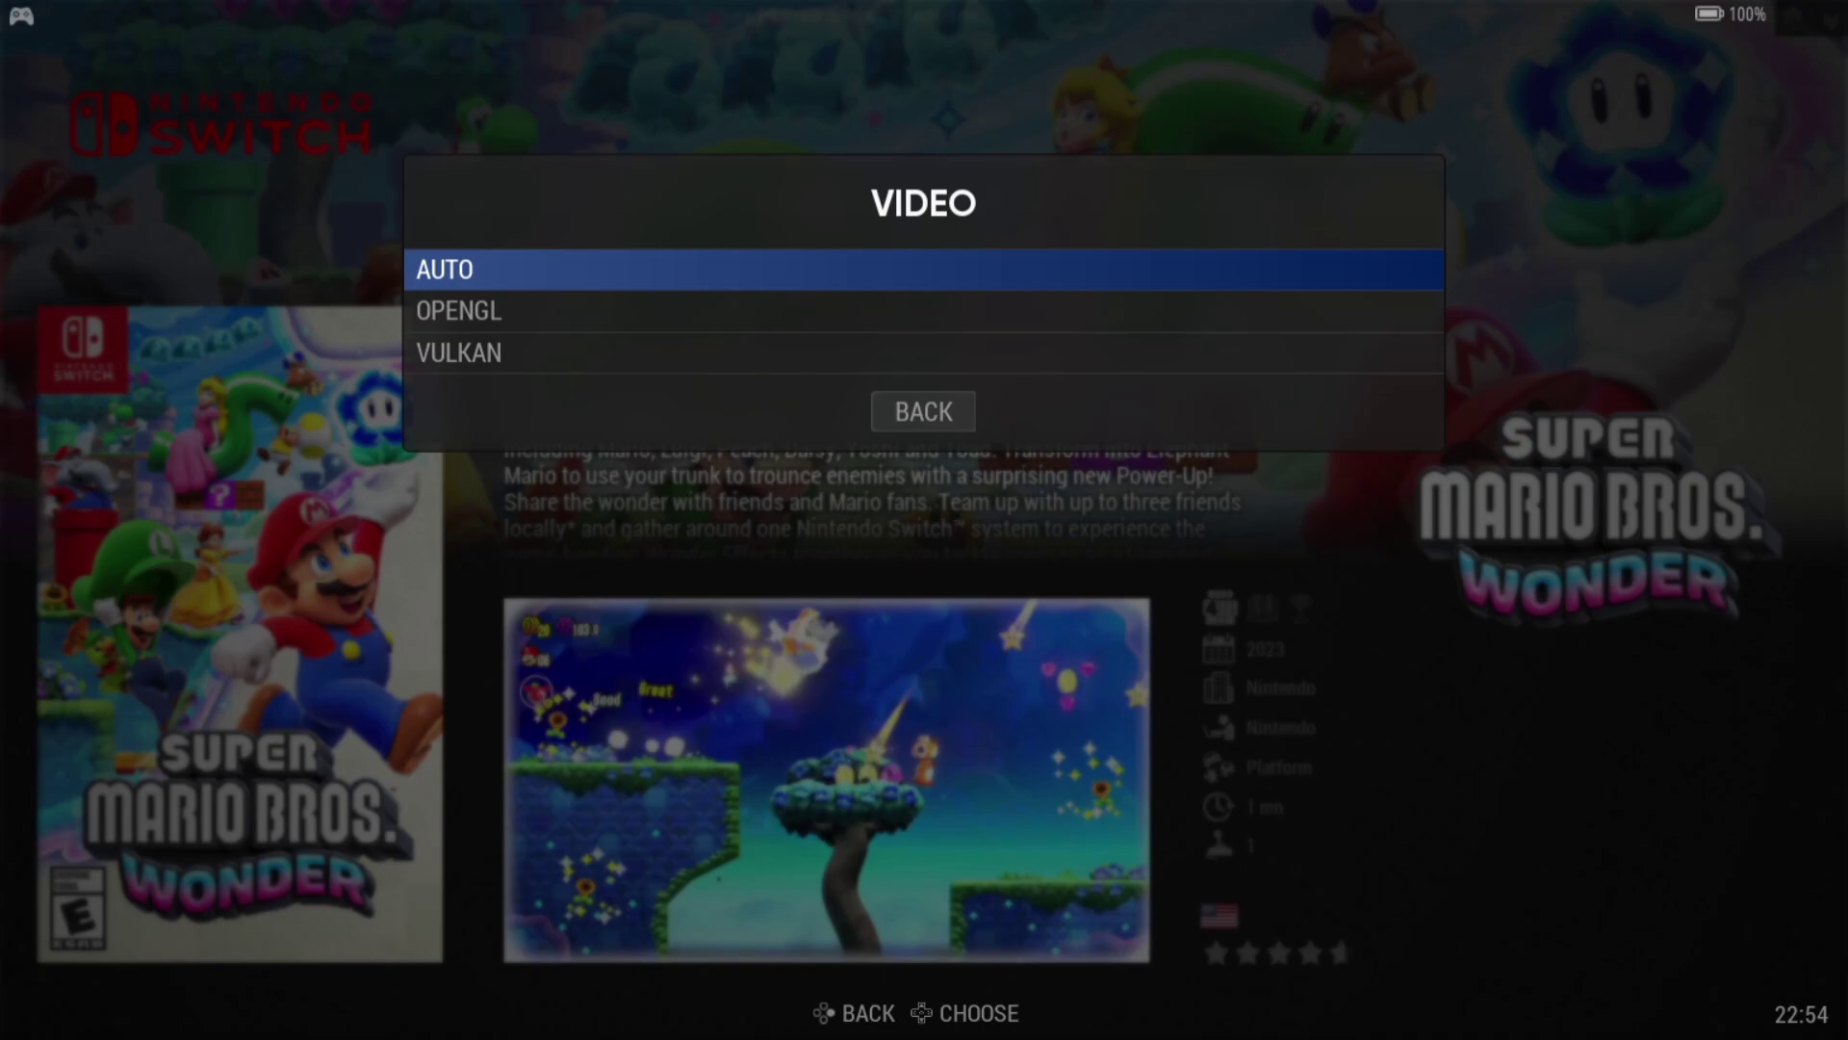